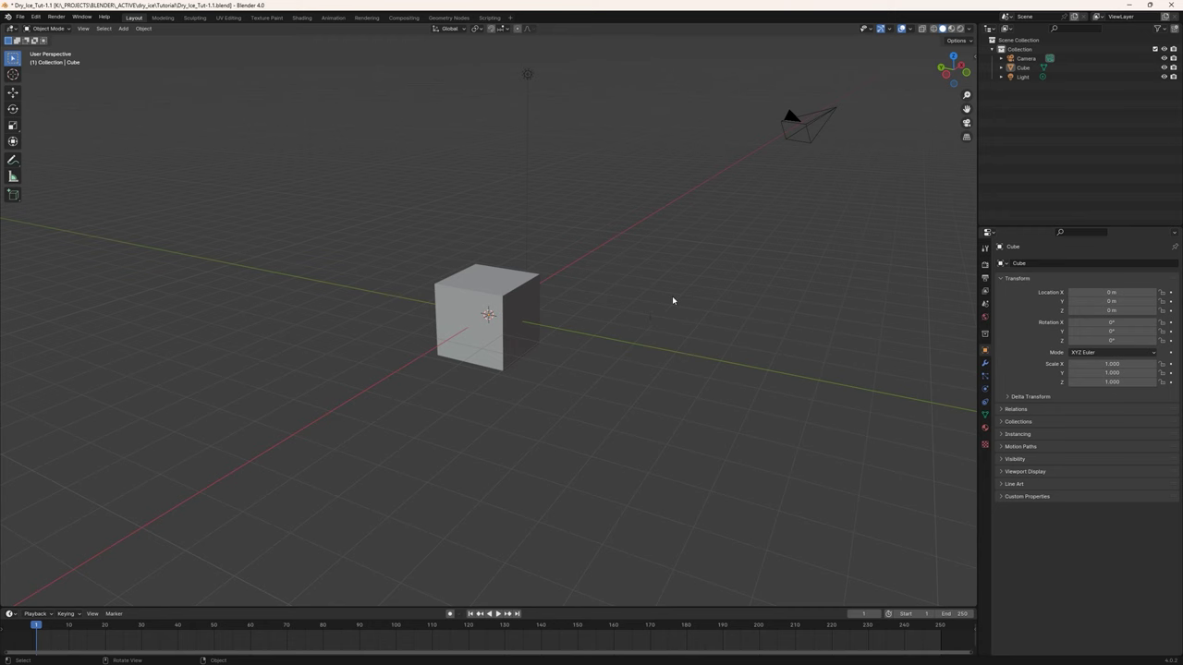
Split a narrow area off the 3D viewport, make it an Asset Browser and narrow its catalog list.
middle_drag(678, 292, 626, 288)
key(Escape)
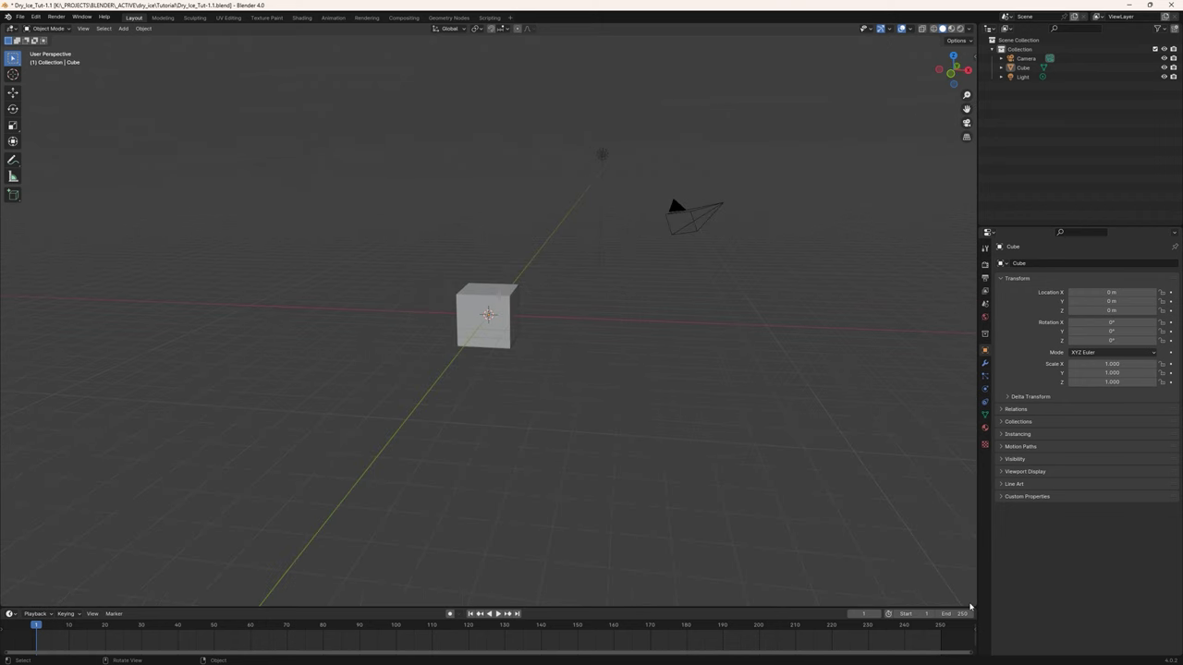
drag(971, 606, 815, 545)
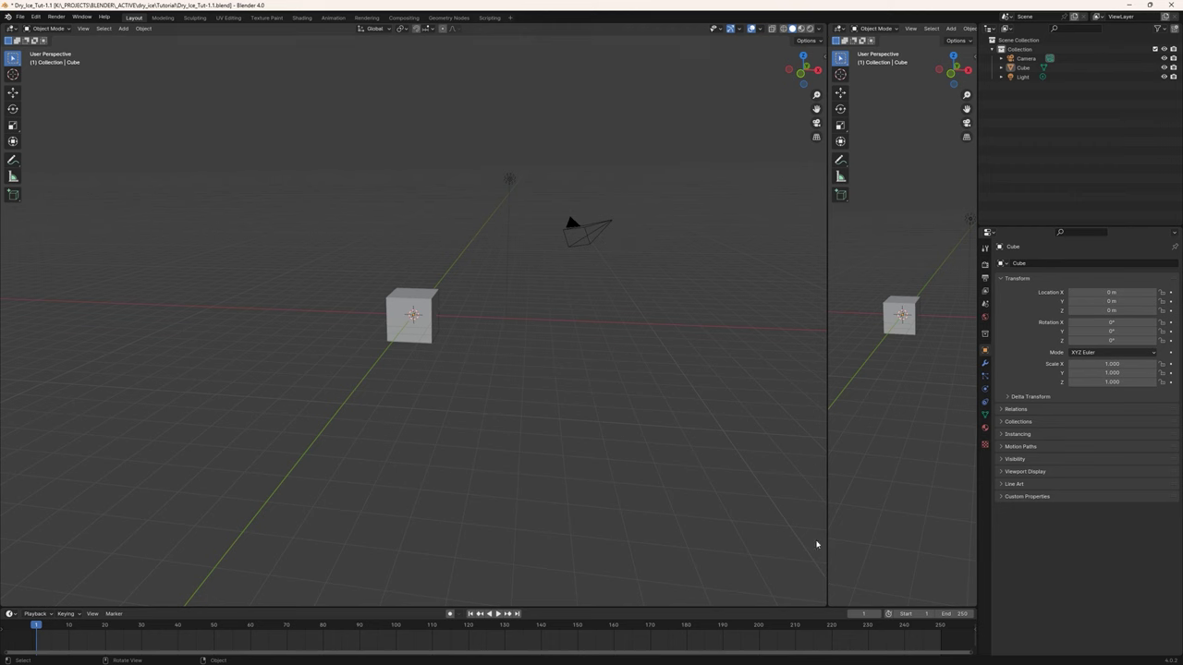
click(840, 29)
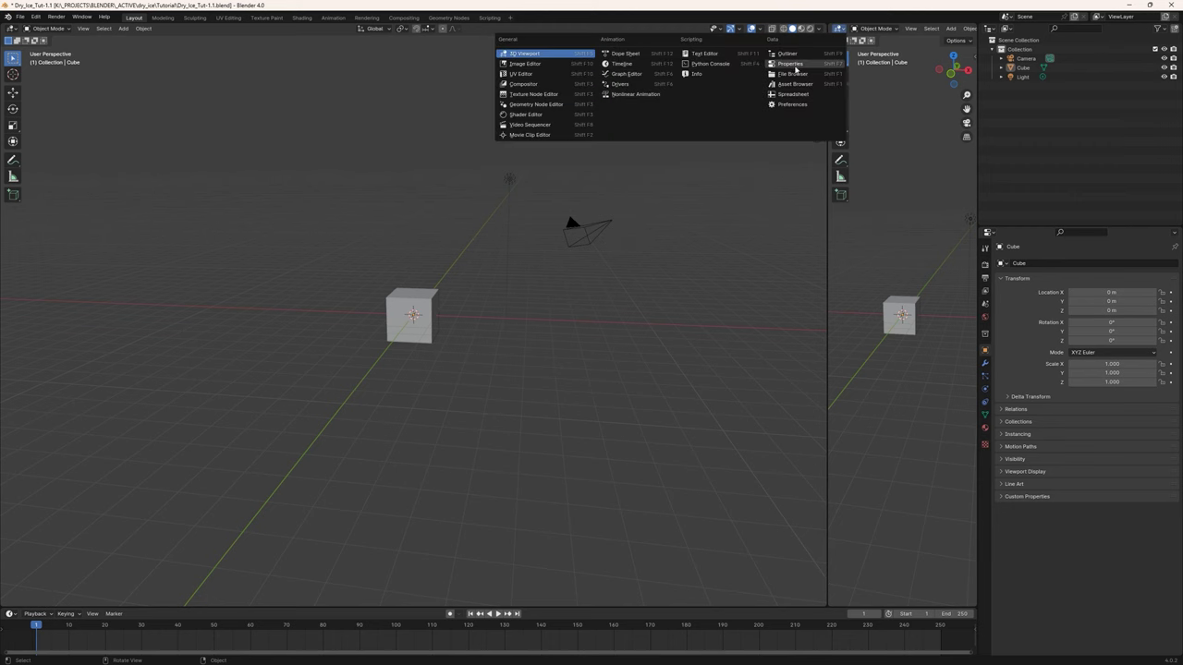
click(784, 84)
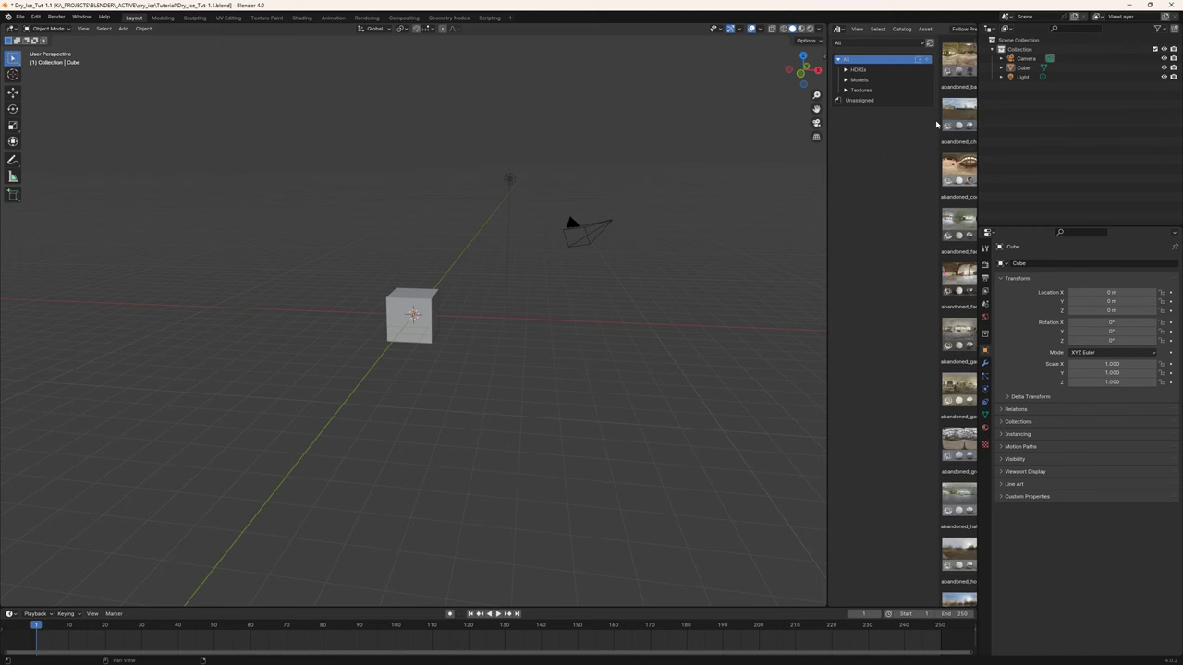
drag(938, 124, 879, 122)
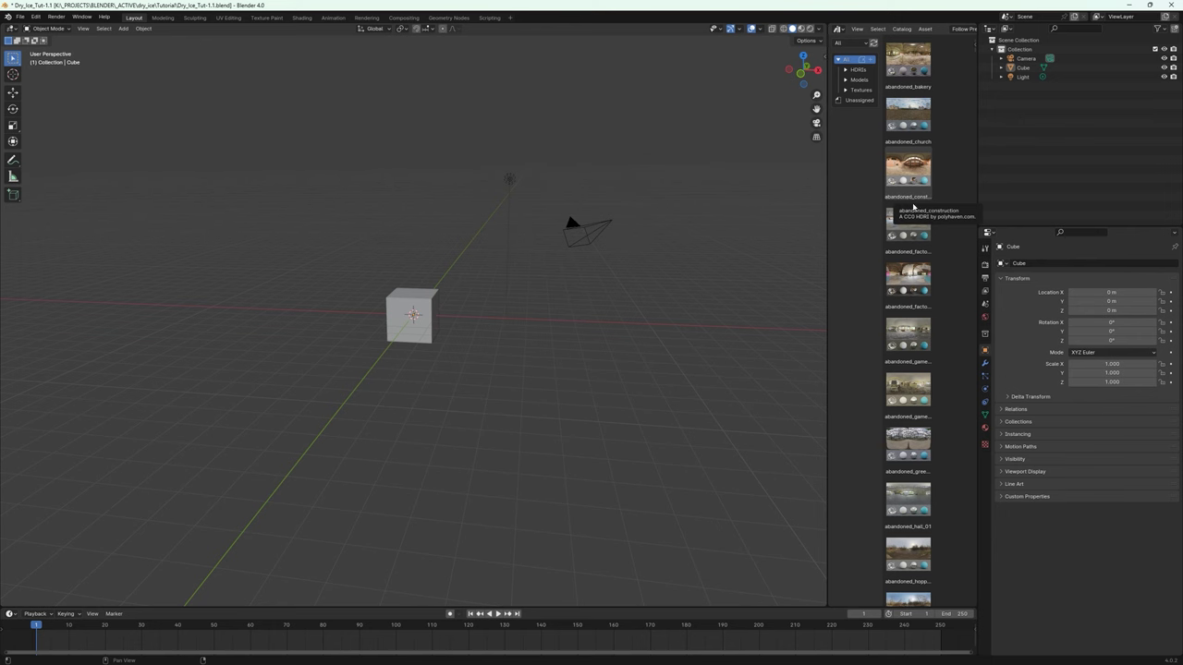
Find brass_goblets in the Models catalog and place it in the scene at the cube.
scroll(913, 207, down, 5)
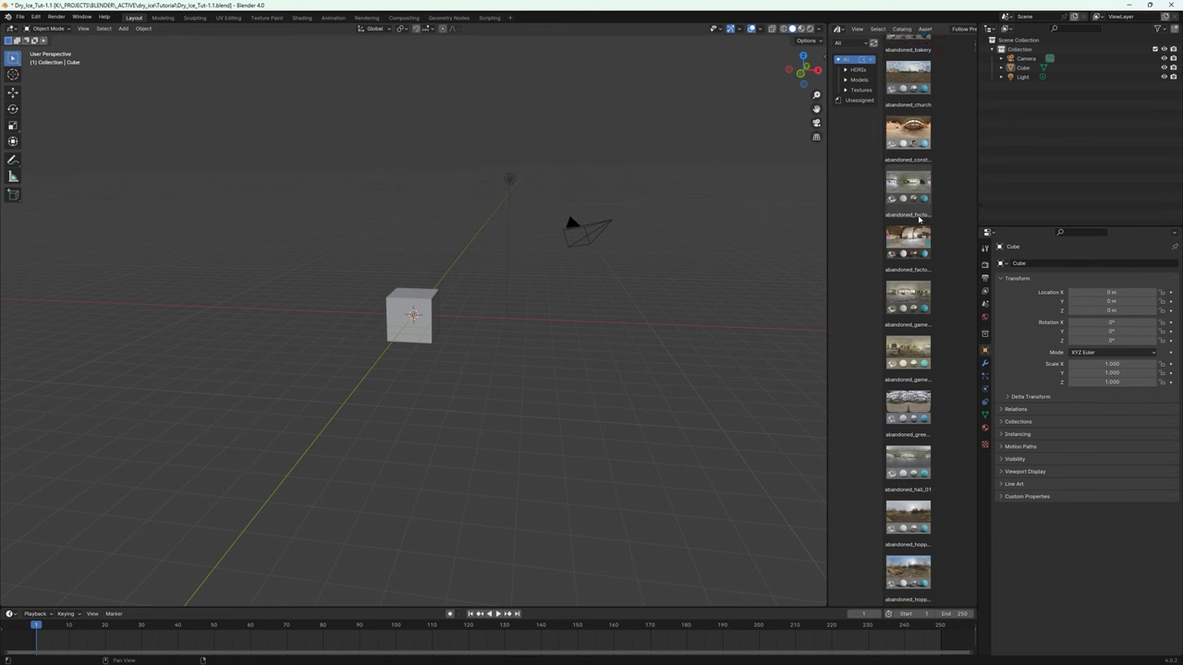
click(858, 80)
scroll(924, 296, down, 6)
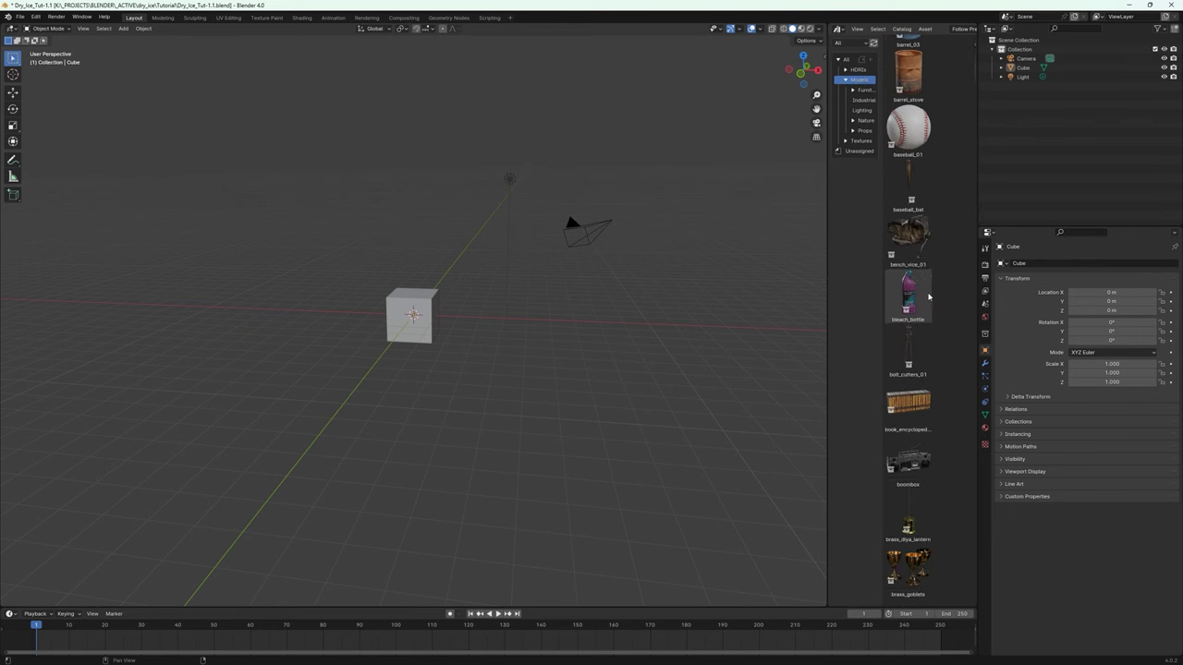
scroll(928, 296, down, 6)
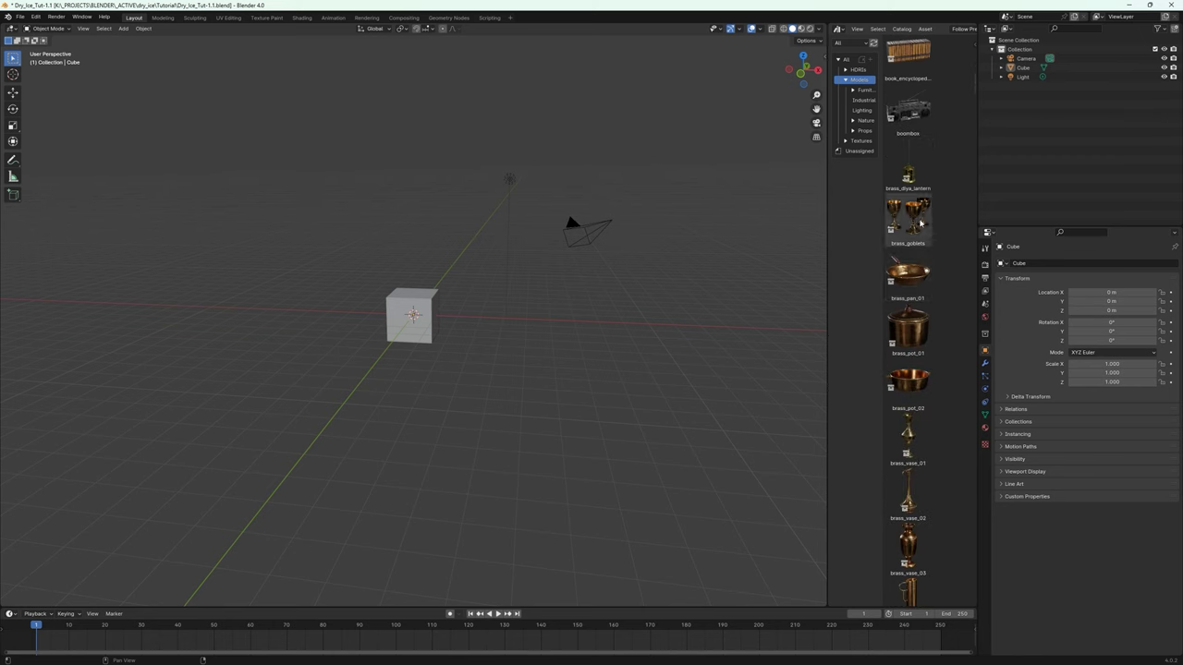
drag(920, 222, 417, 314)
In front view, move the cube about 6.3 m along positive X, clear of the goblets.
key(KP_1)
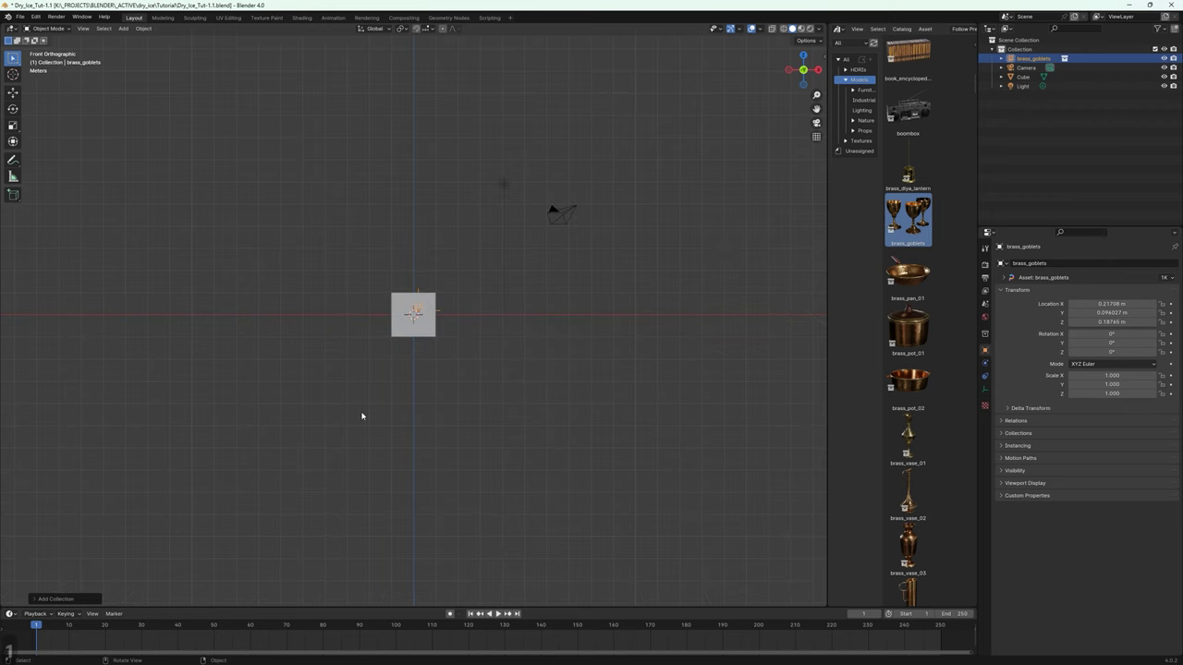
key(Tab)
key(Tab)
key(Tab)
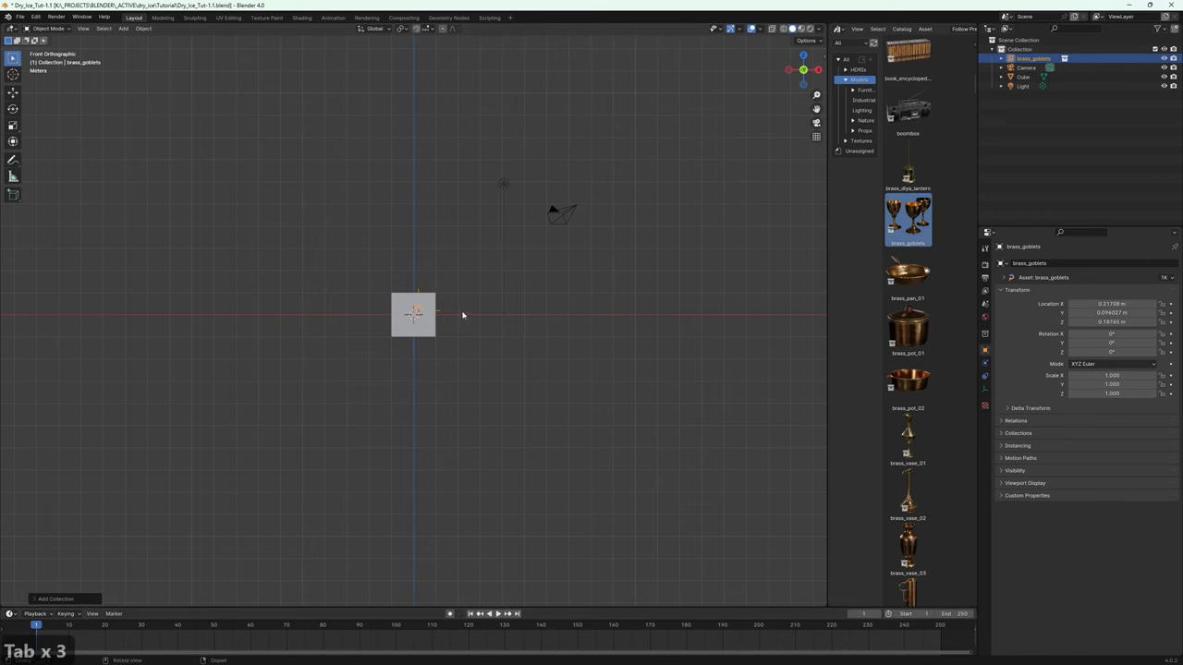
click(1020, 76)
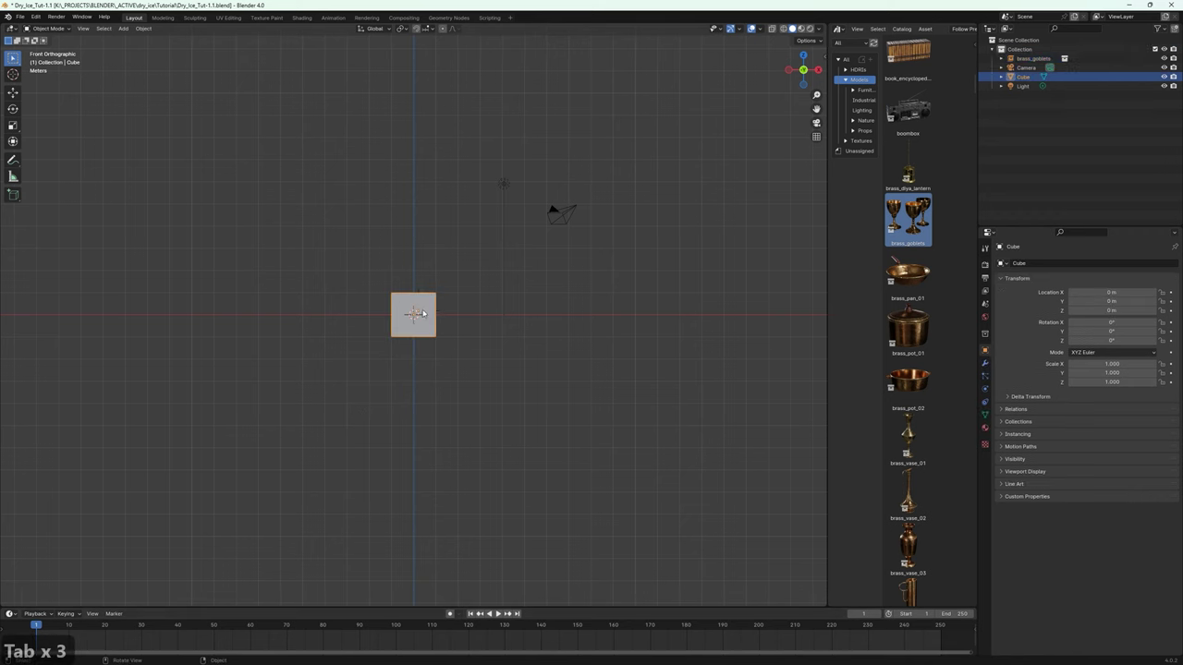
click(1032, 58)
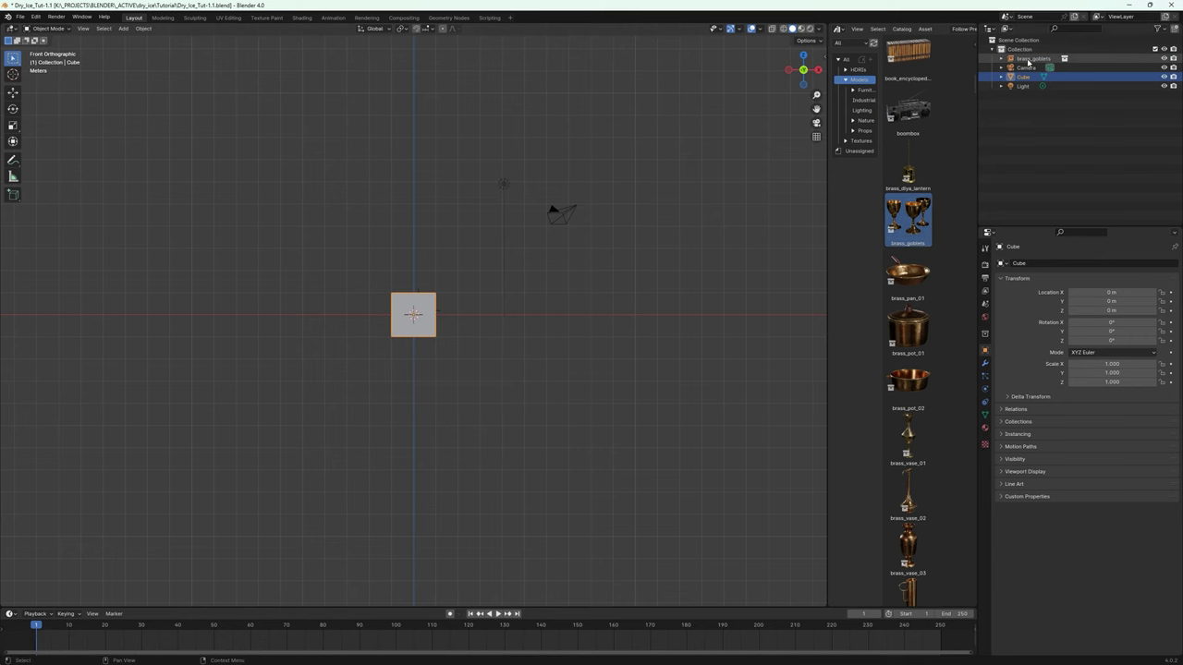
click(421, 323)
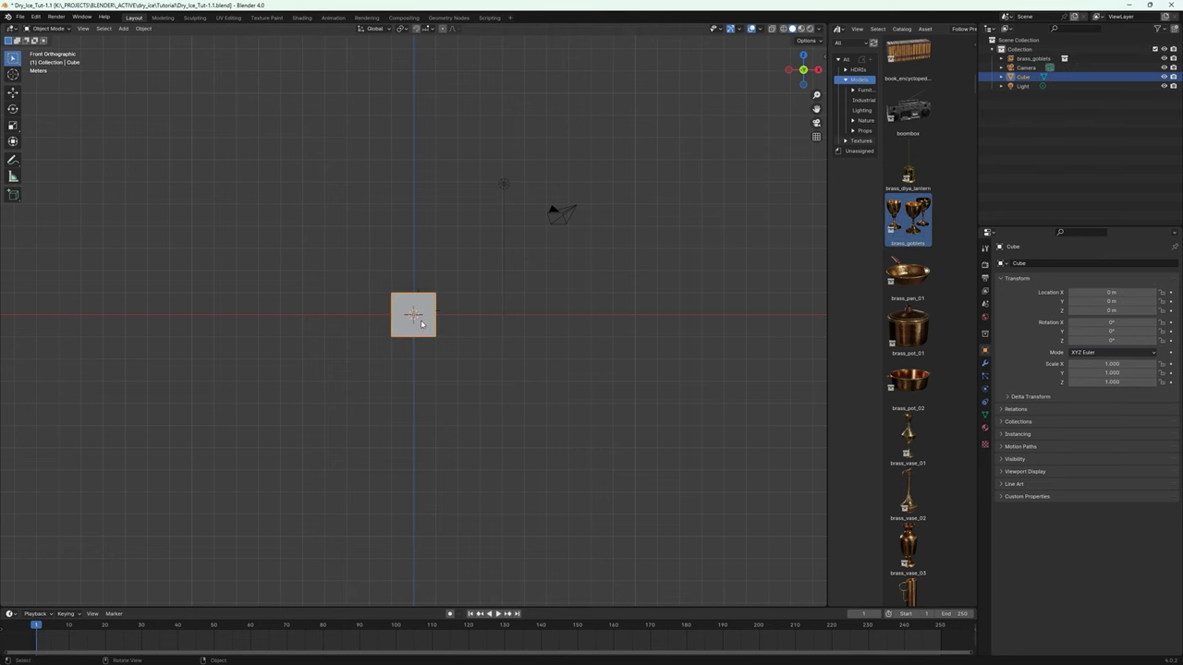
key(g)
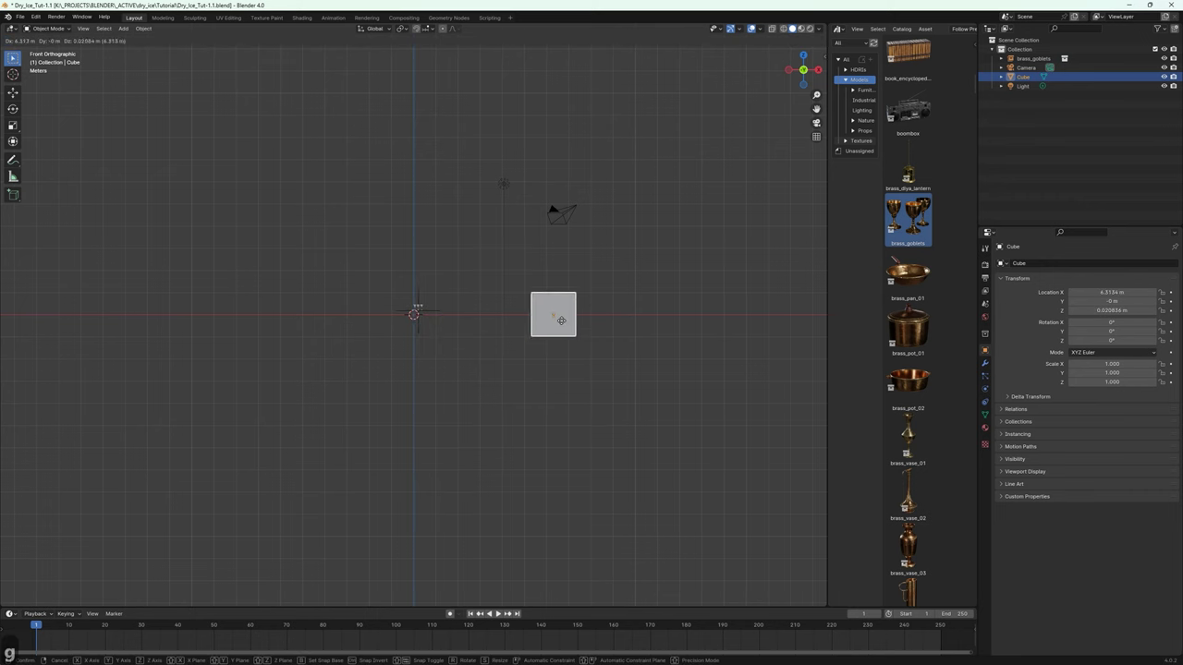
click(557, 320)
Select the brass goblets and close the Asset Browser area so the 3D viewport fills its space.
click(416, 309)
scroll(420, 305, up, 10)
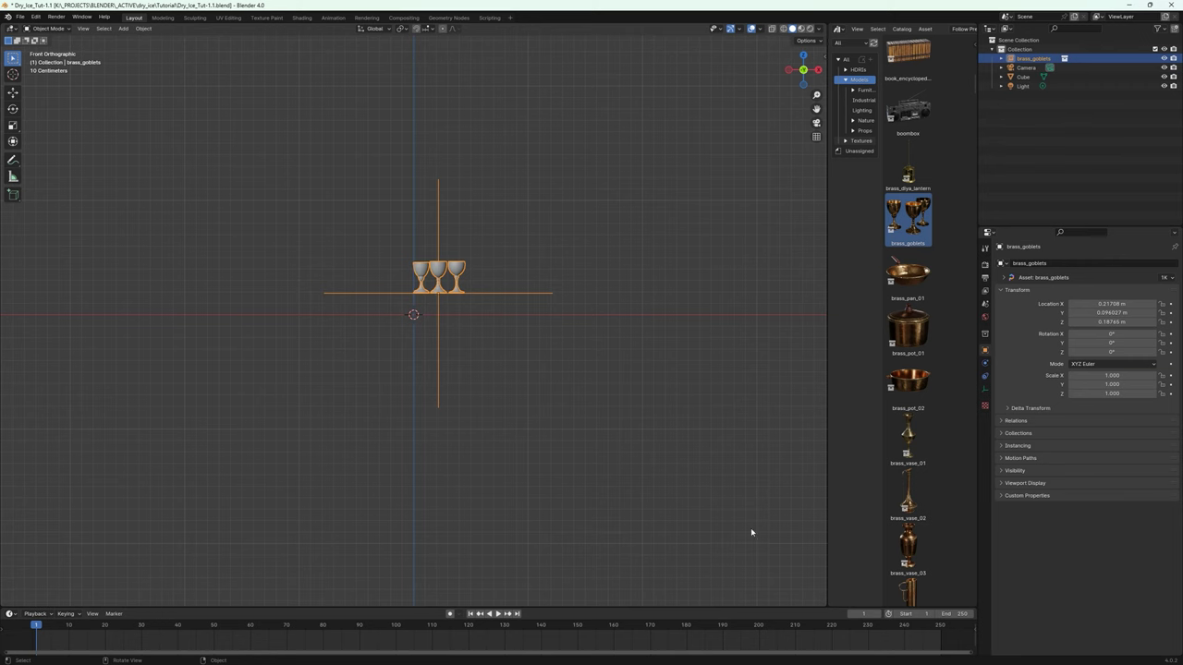
drag(822, 604, 901, 582)
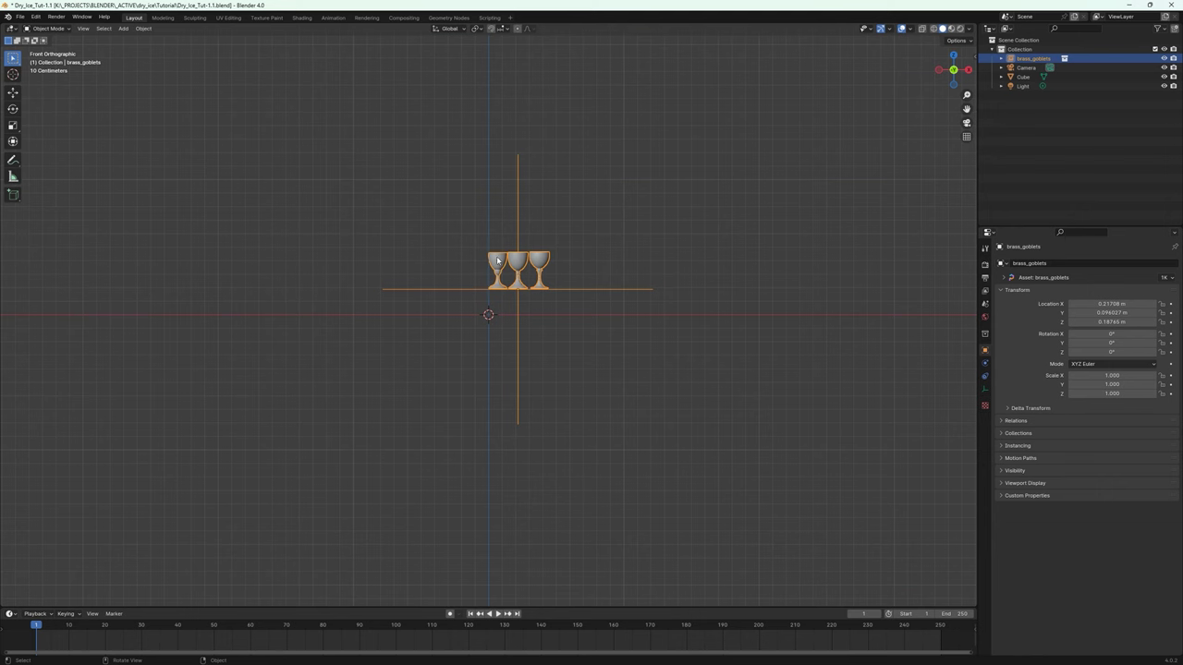
Apply Make Instances Real to the brass_goblets collection instance.
key(Tab)
key(ctrl)
key(ctrl+a)
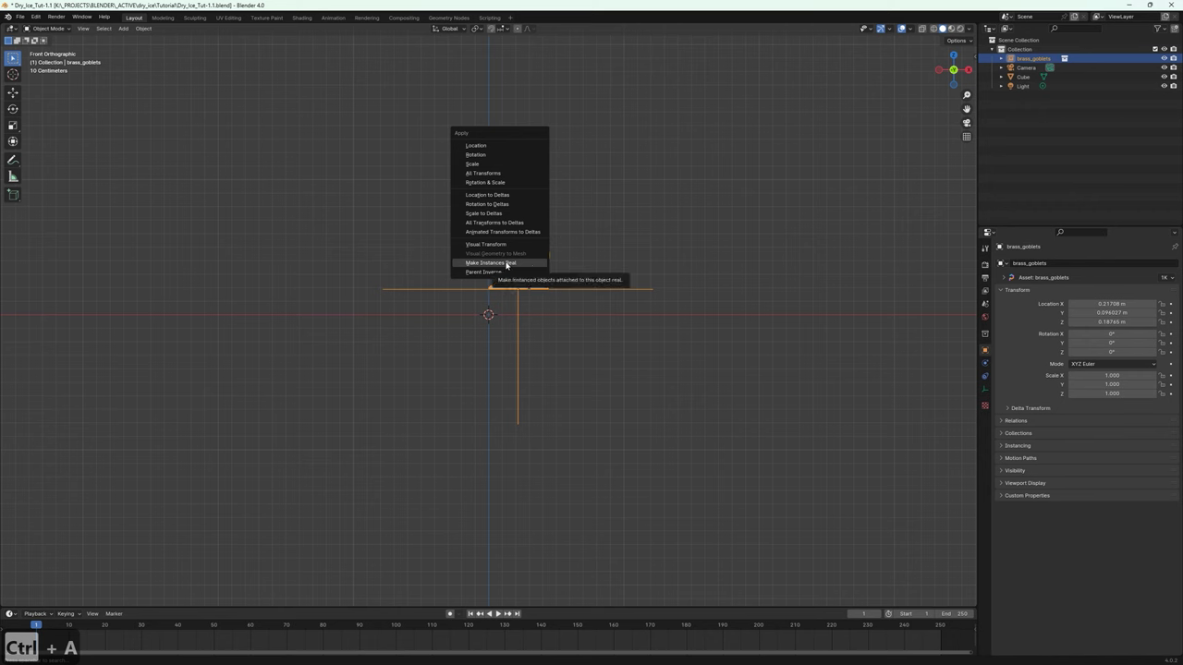
click(507, 263)
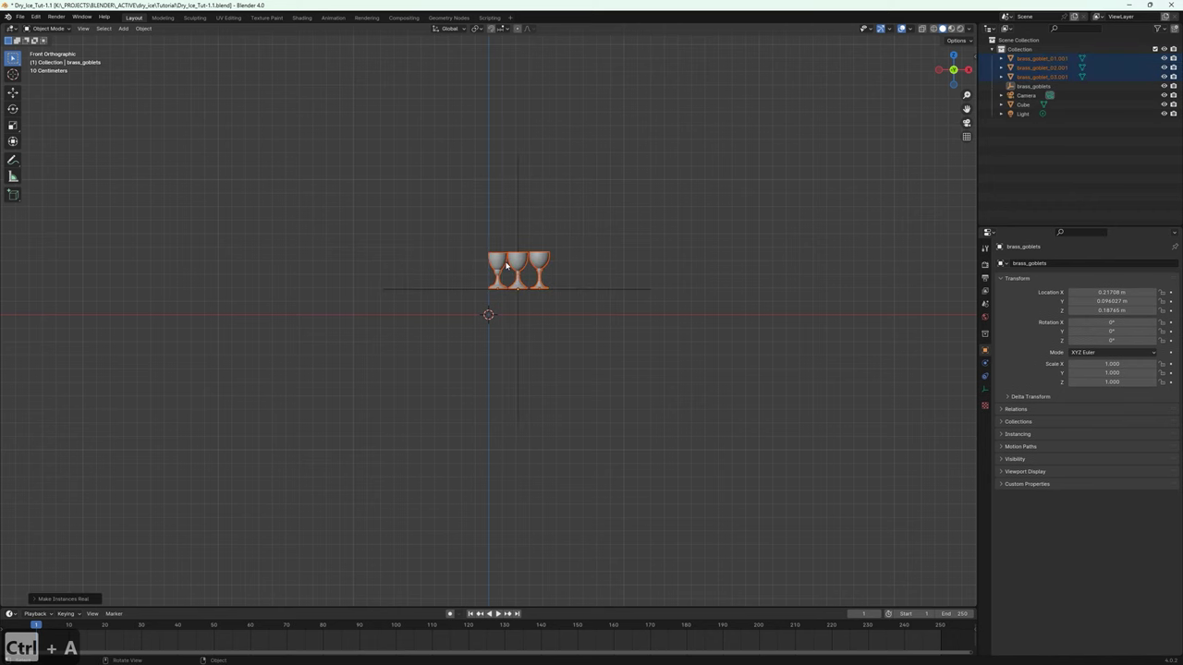
Check the mesh of brass_goblet_03.001 in Edit Mode by selecting all its geometry, and return to Object Mode.
click(543, 268)
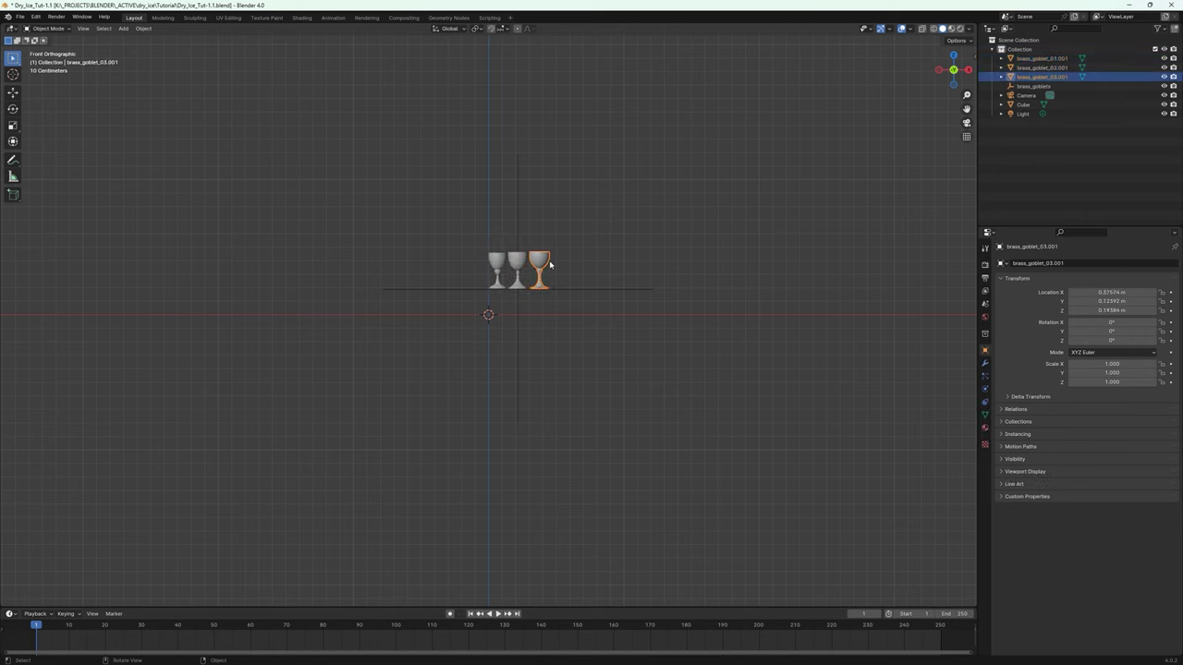
key(Tab)
key(a)
key(a)
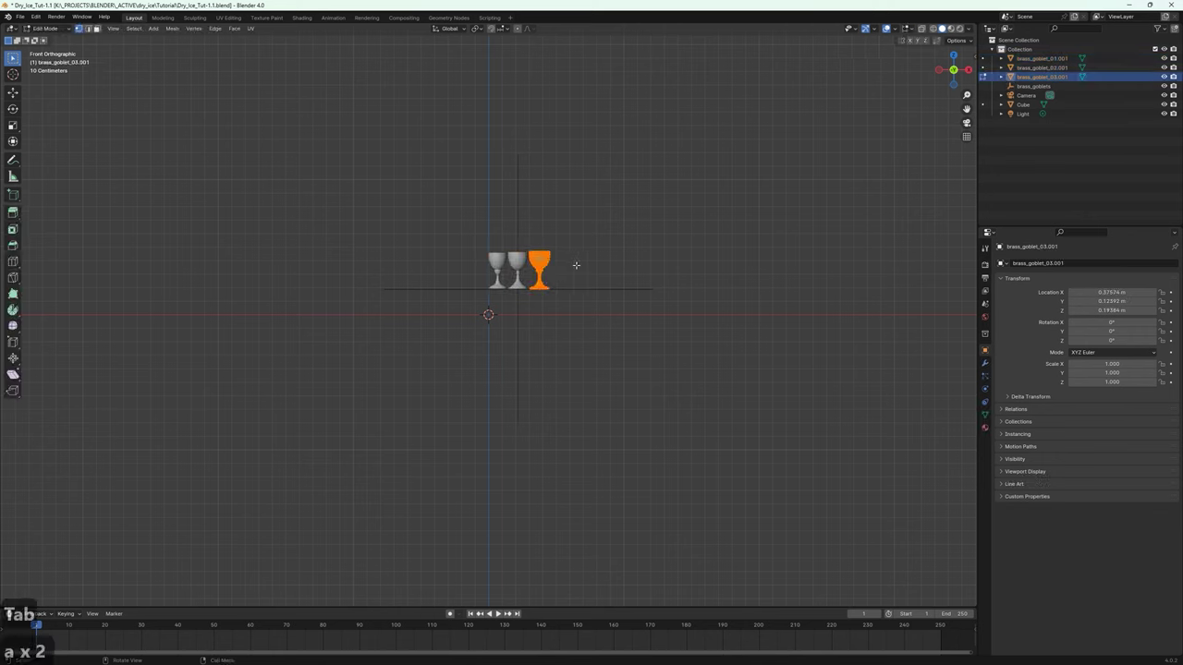
key(Tab)
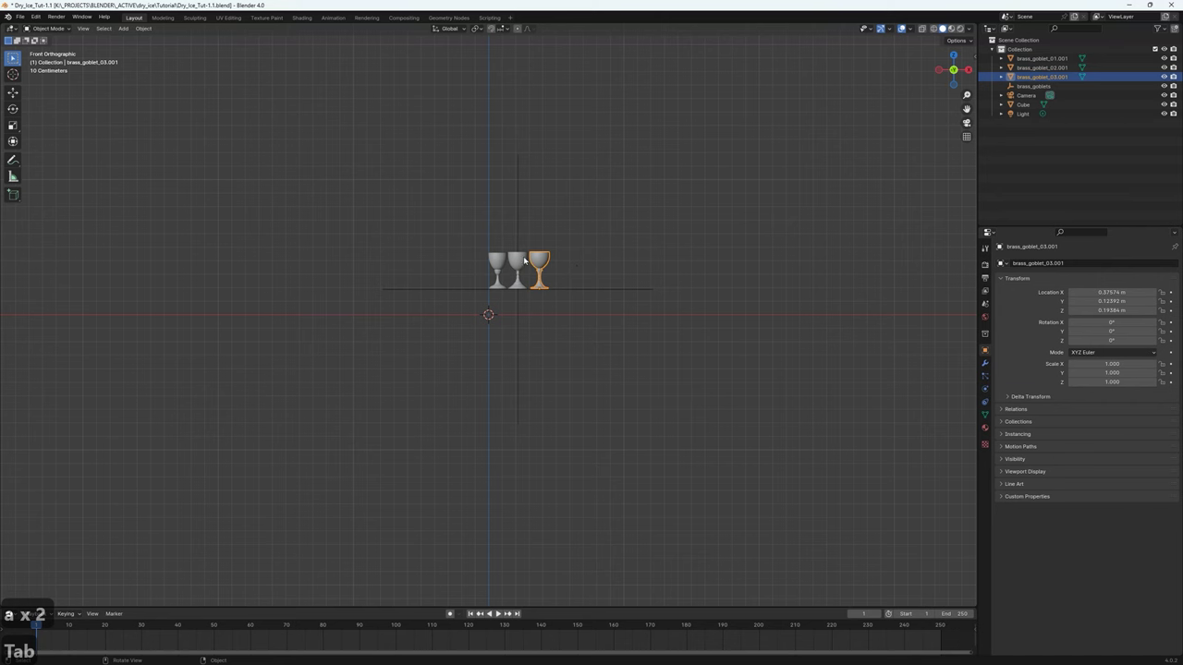
Delete the goblets brass_goblet_02.001 and brass_goblet_03.001.
ctrl+click(1058, 69)
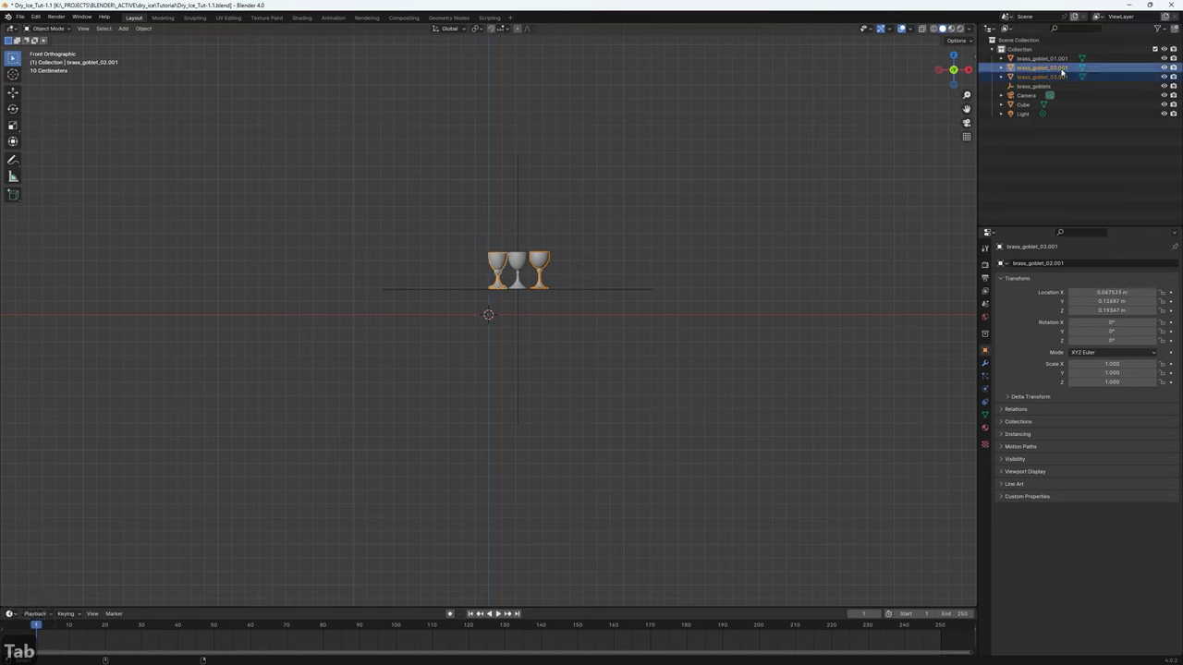
ctrl+click(1060, 77)
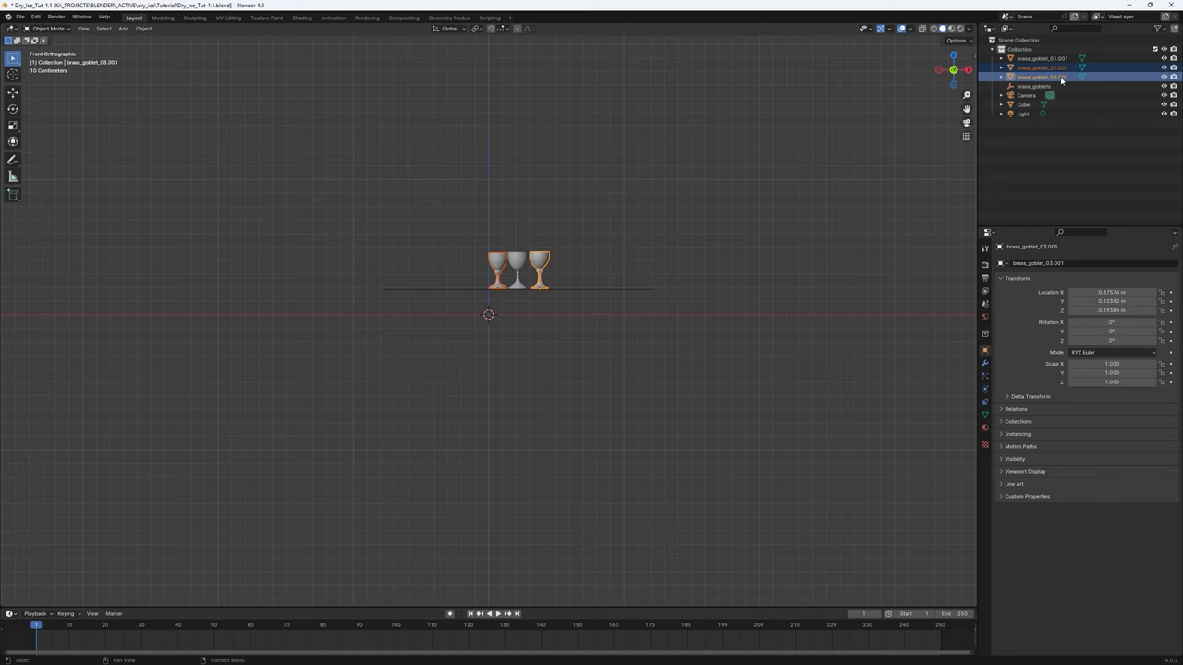
key(Delete)
Rename the remaining goblet object as brass_goblet.
click(1062, 58)
double_click(1069, 58)
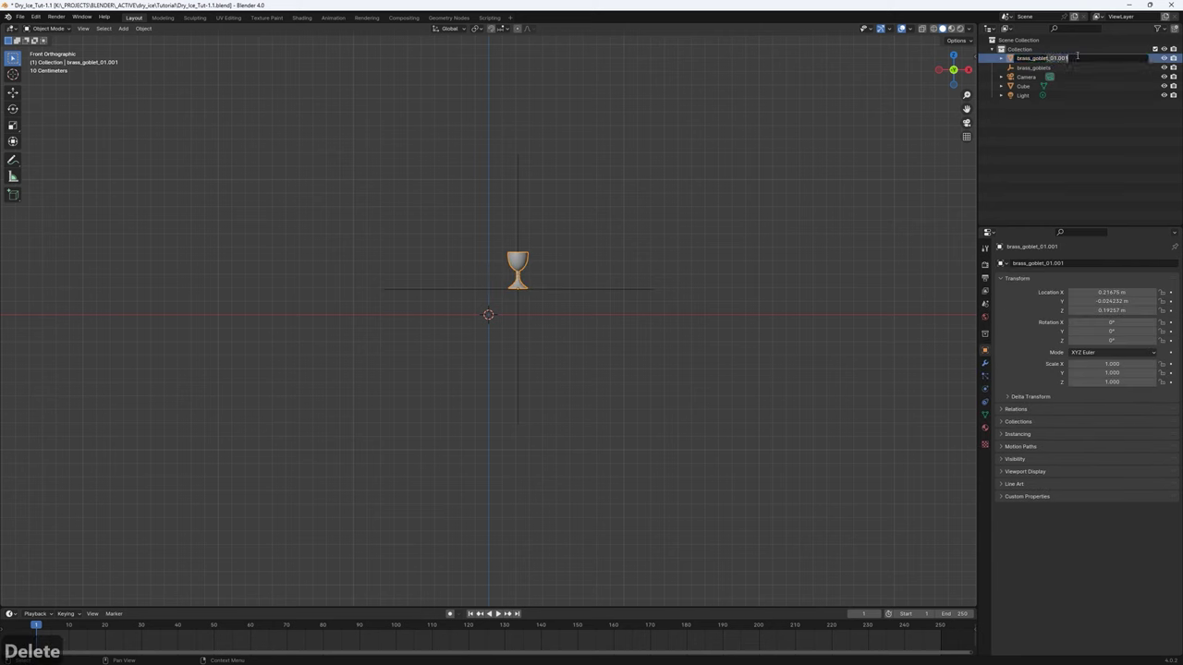
text(brass_goblet)
key(Return)
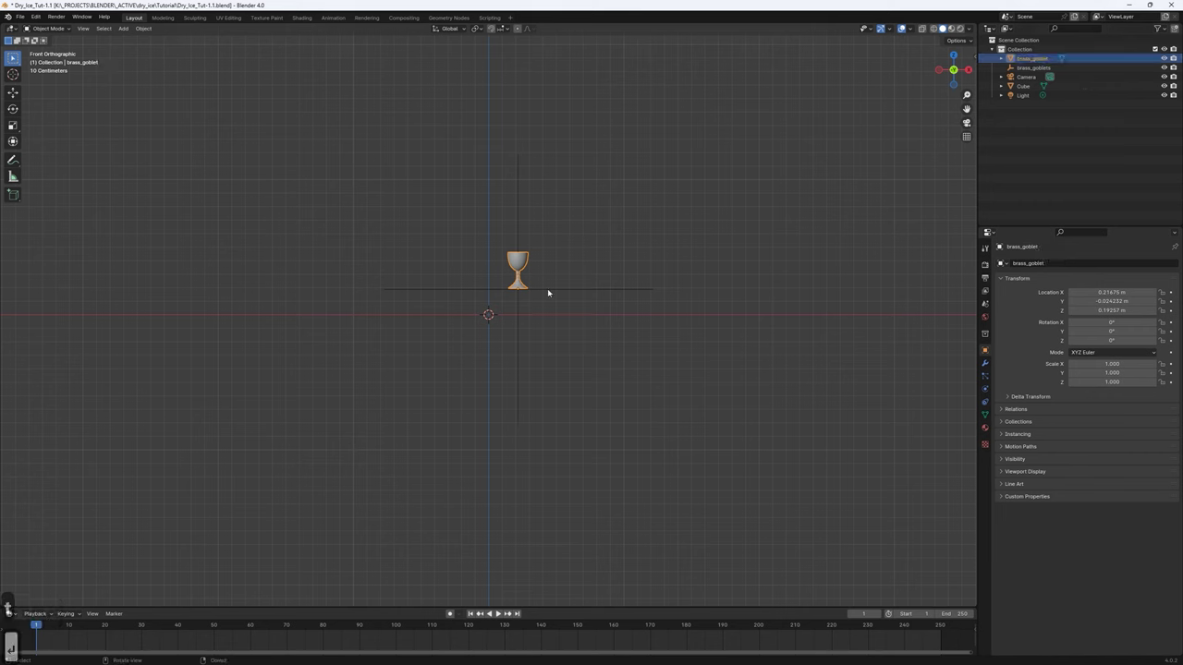
Delete the leftover brass_goblets empty from the scene.
click(557, 291)
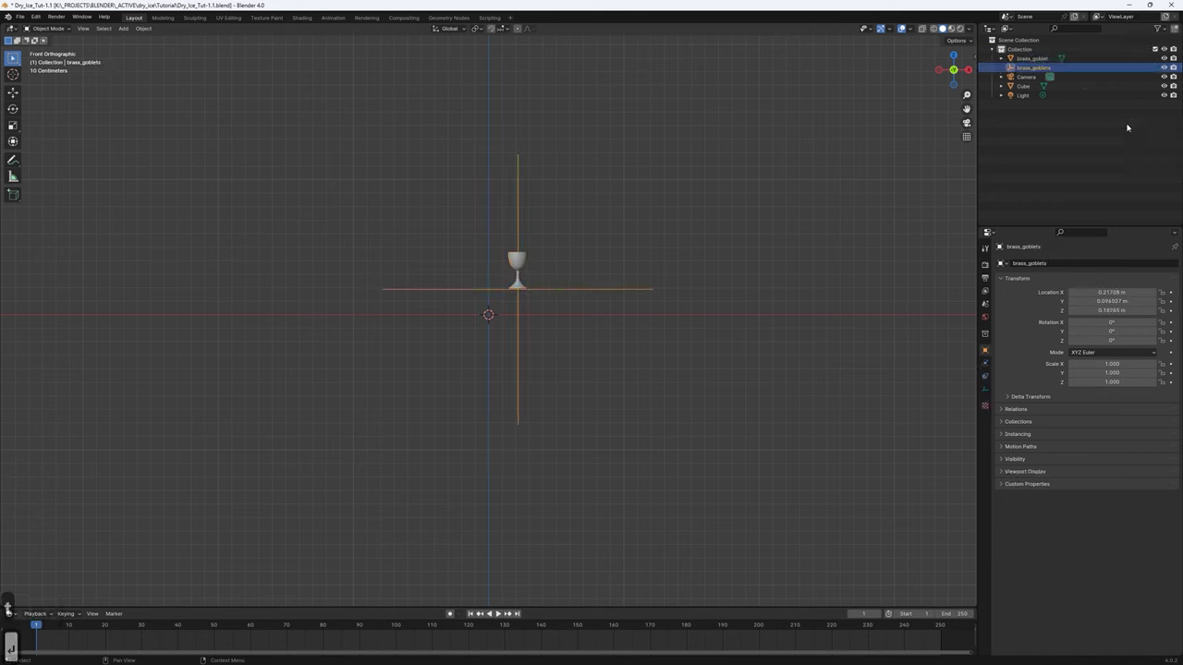
key(x)
click(672, 312)
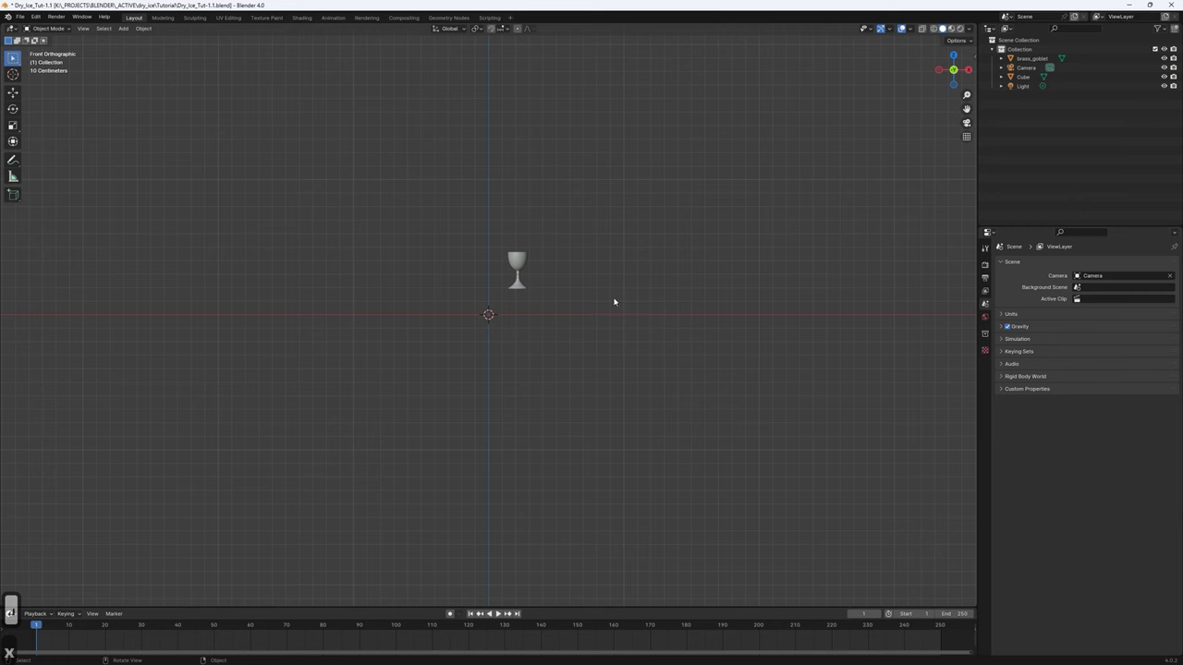
Snap the brass_goblet to the 3D cursor at the world origin and view it from the front.
click(517, 270)
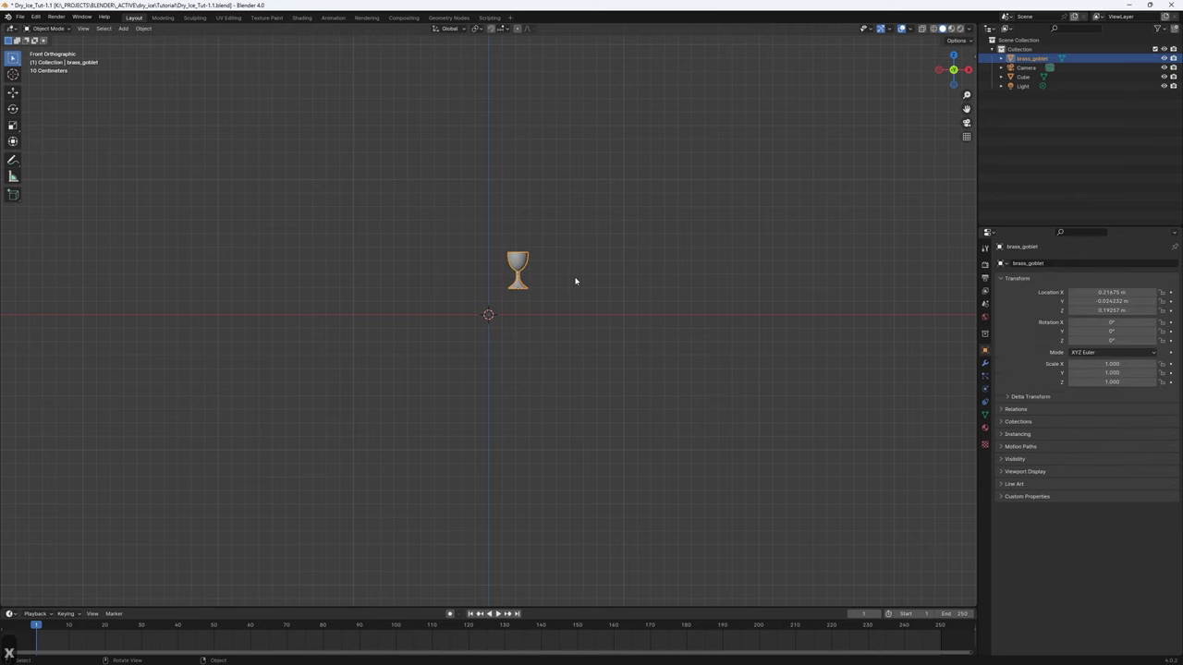
key(shift+s)
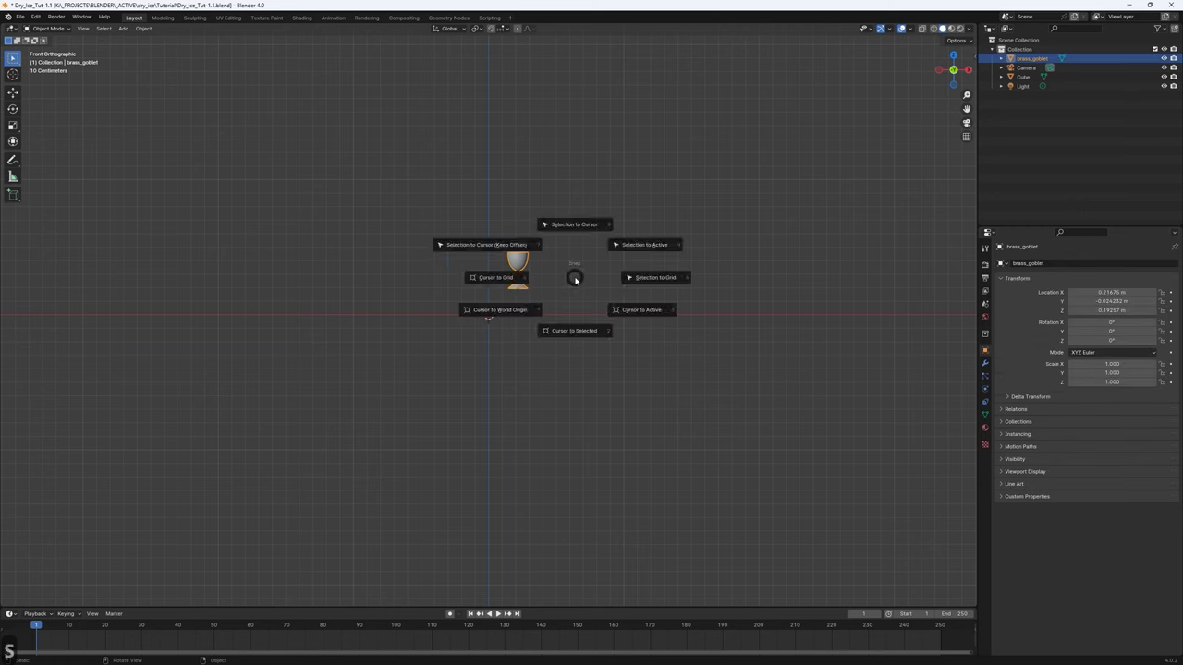
click(567, 233)
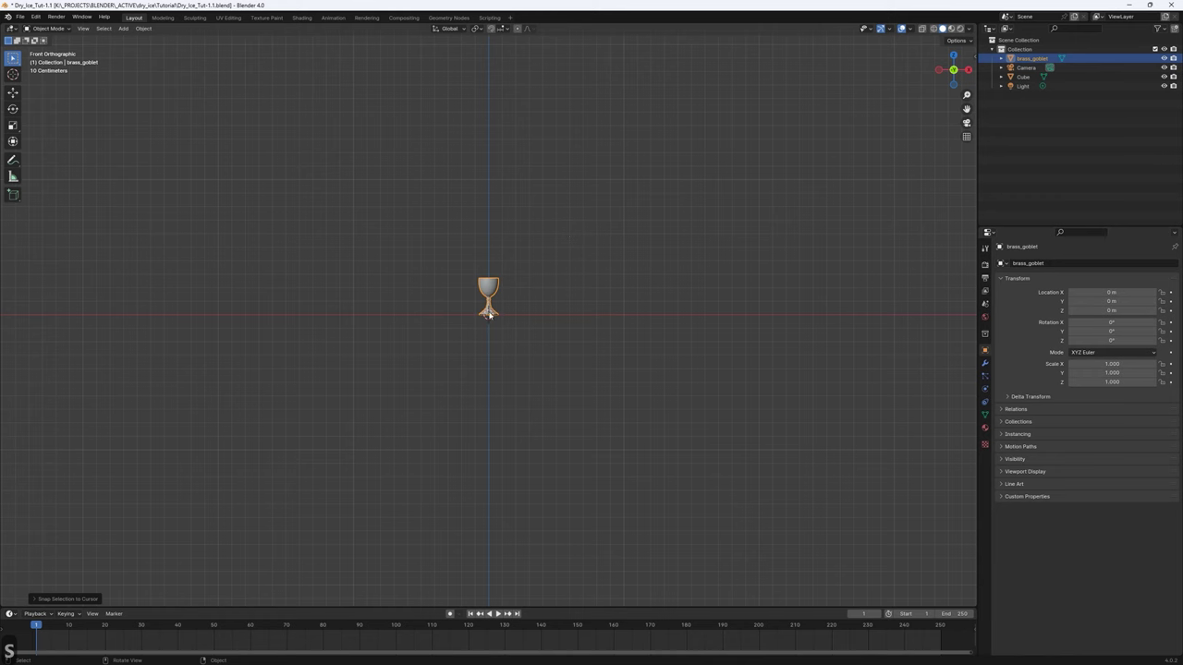
mouse_move(502, 317)
middle_down()
mouse_move(409, 330)
mouse_move(526, 321)
middle_up()
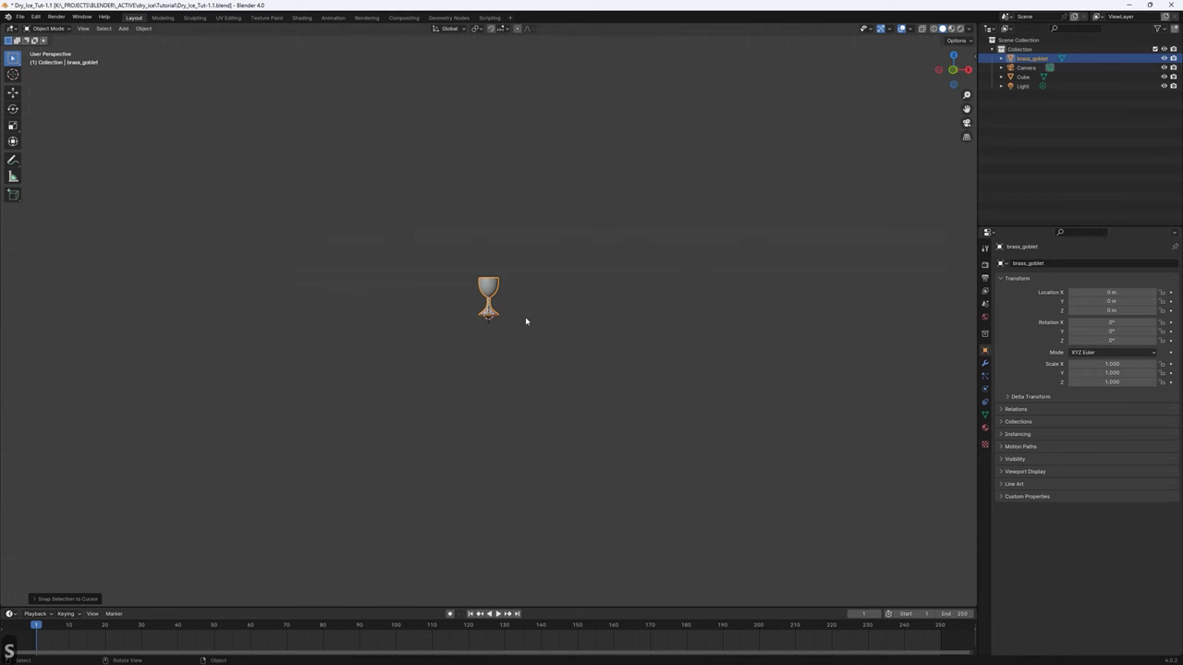
key(KP_1)
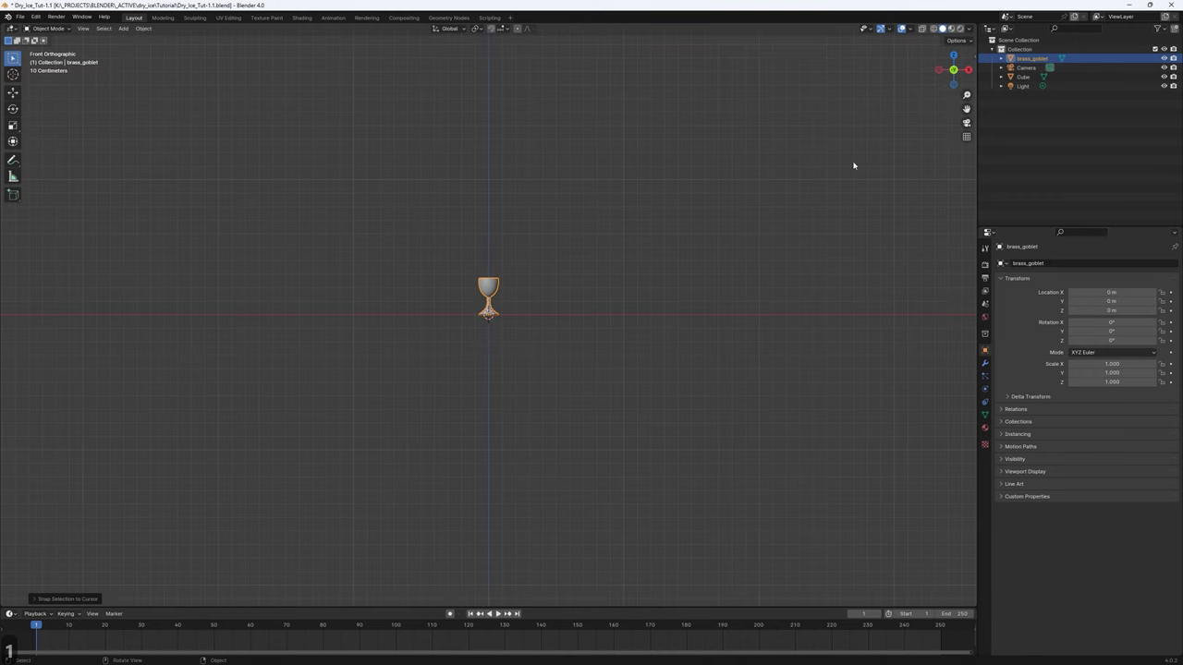
Snap the cube back to the 3D cursor at the world origin.
click(1023, 77)
scroll(543, 274, down, 6)
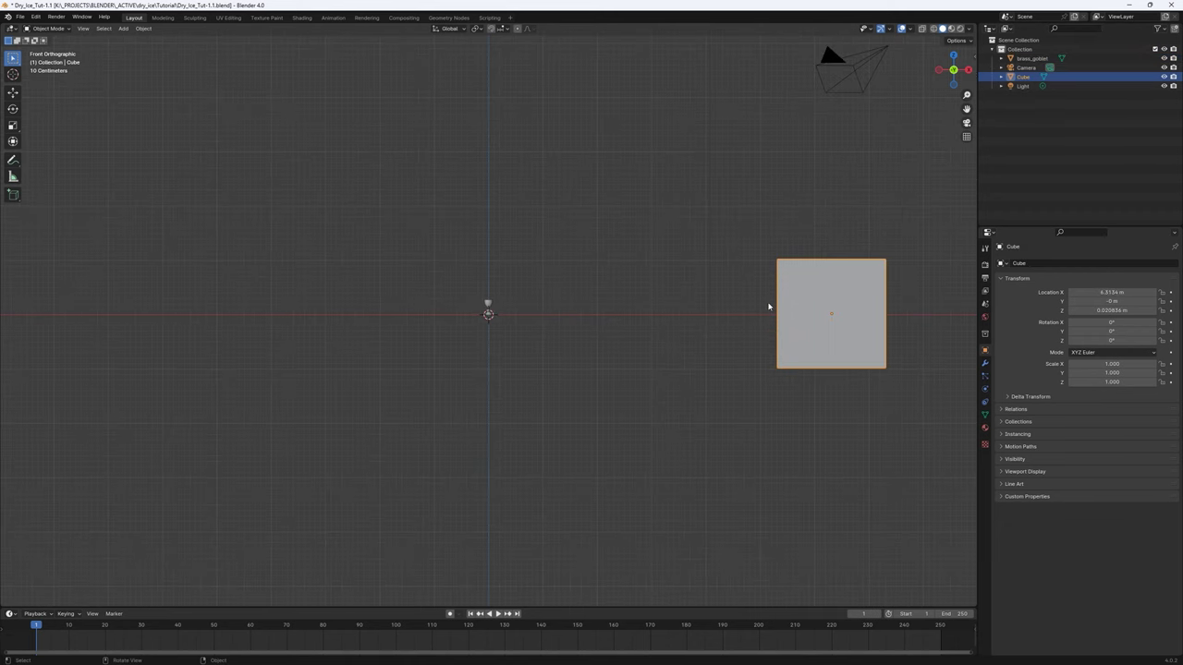
key(shift+s)
click(764, 251)
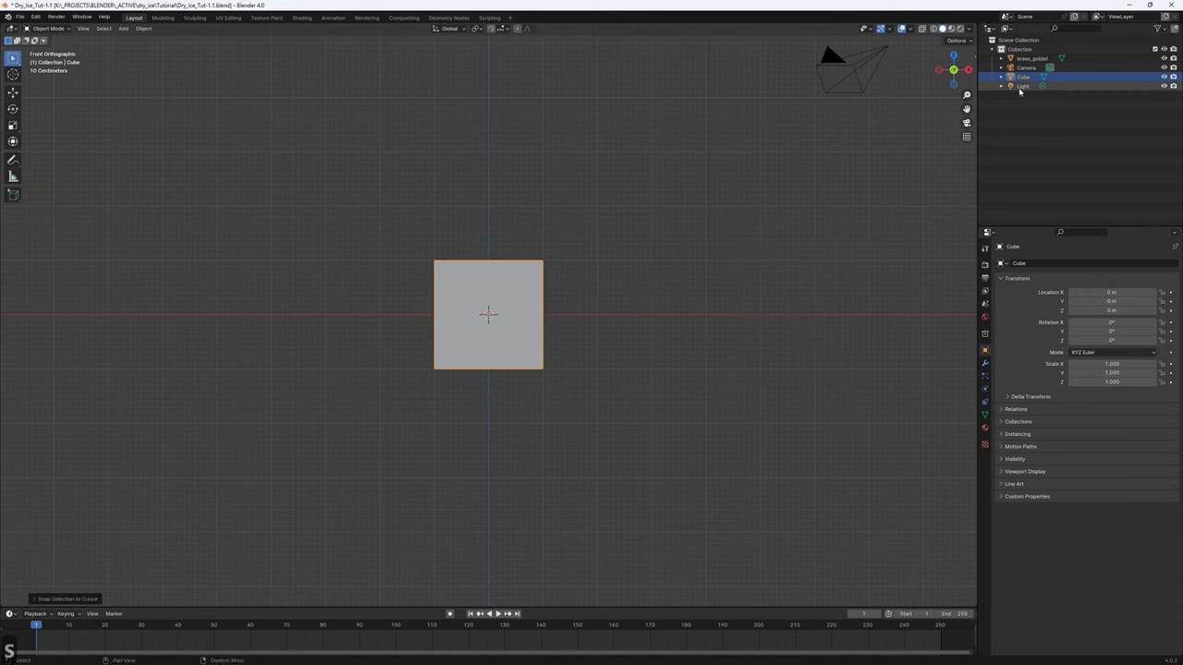
Scale the brass_goblet up to about 3.67 so that its rim reaches the top of the cube.
click(1031, 59)
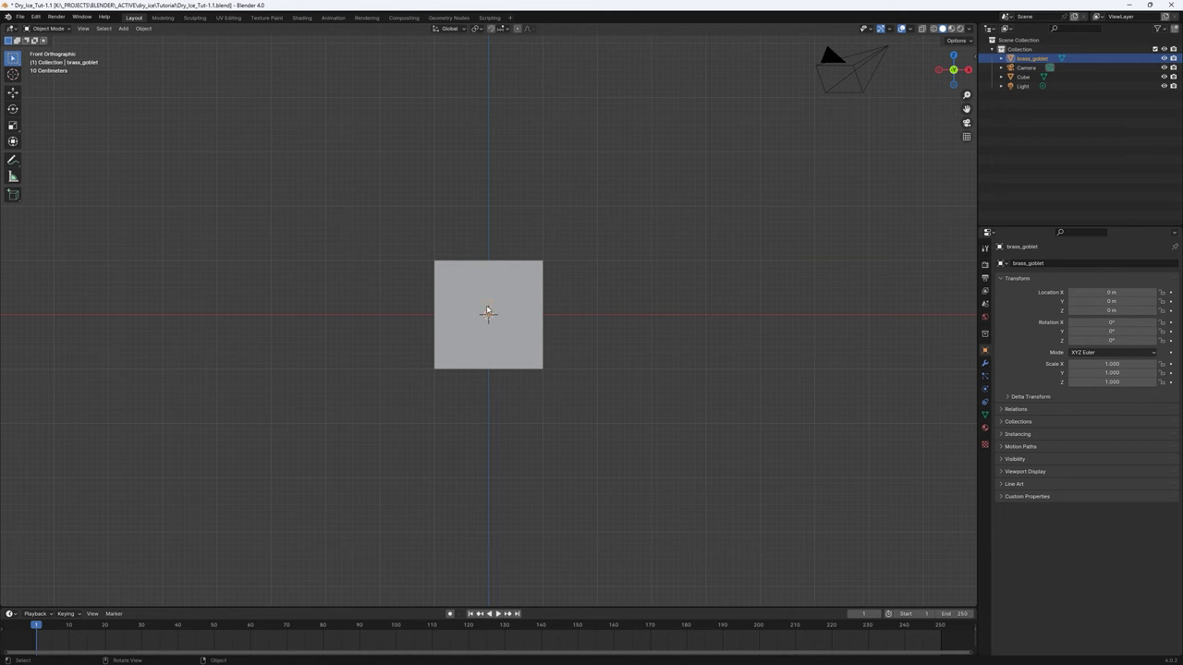
scroll(499, 301, up, 5)
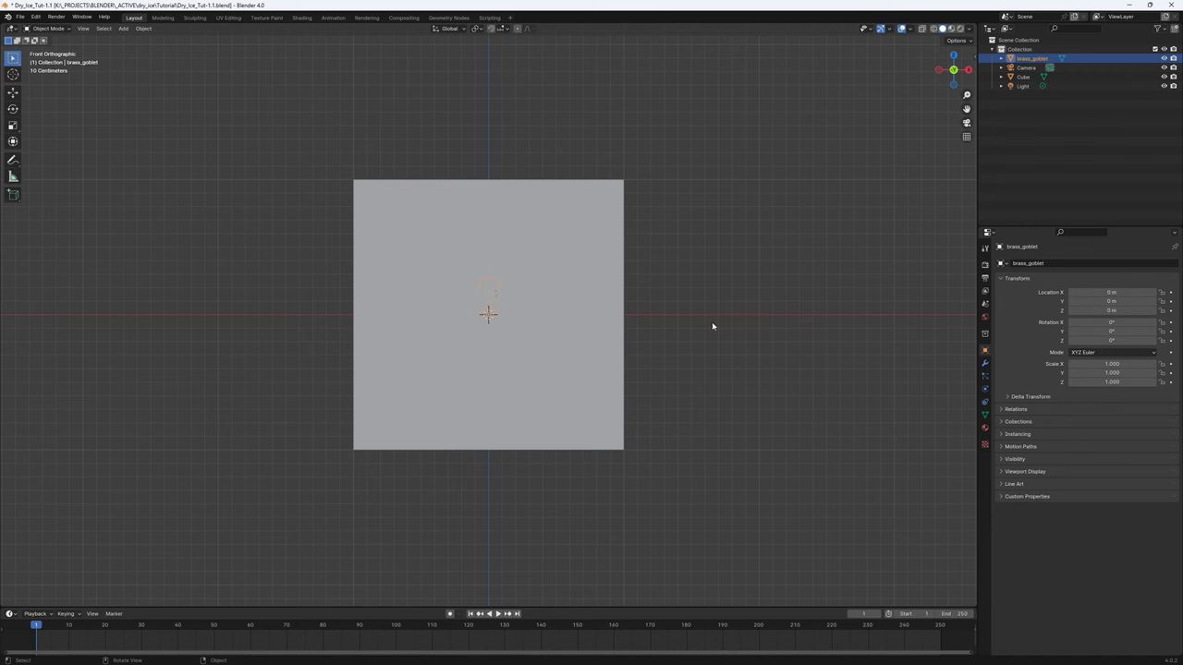
key(g)
key(Escape)
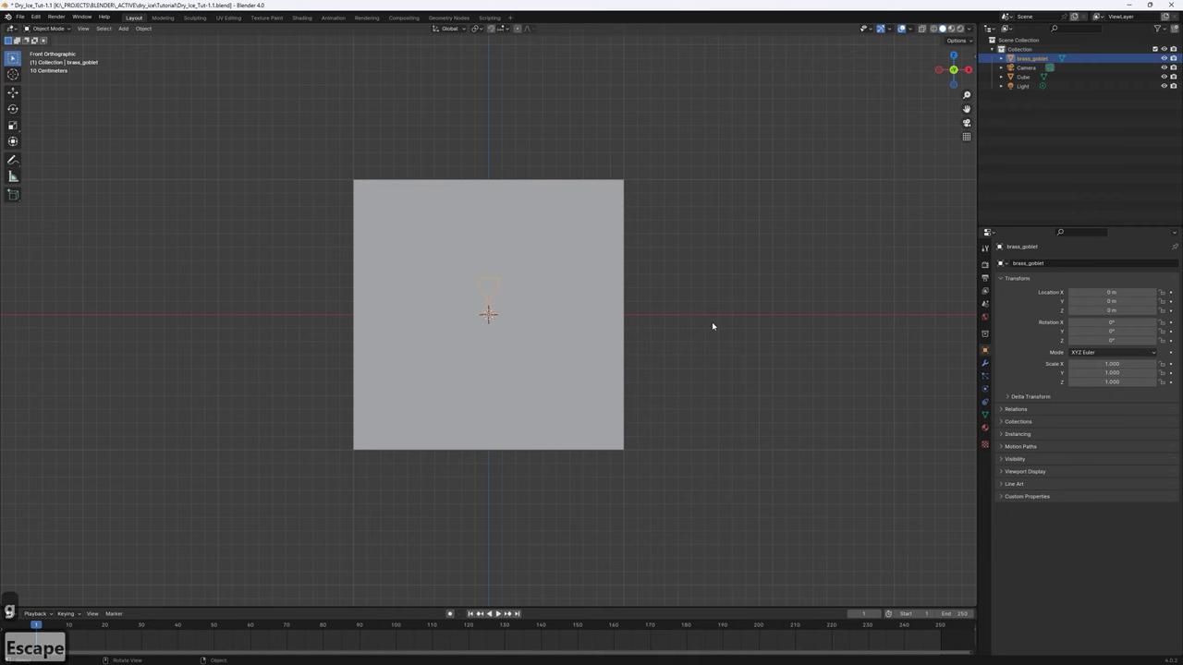
key(s)
click(360, 227)
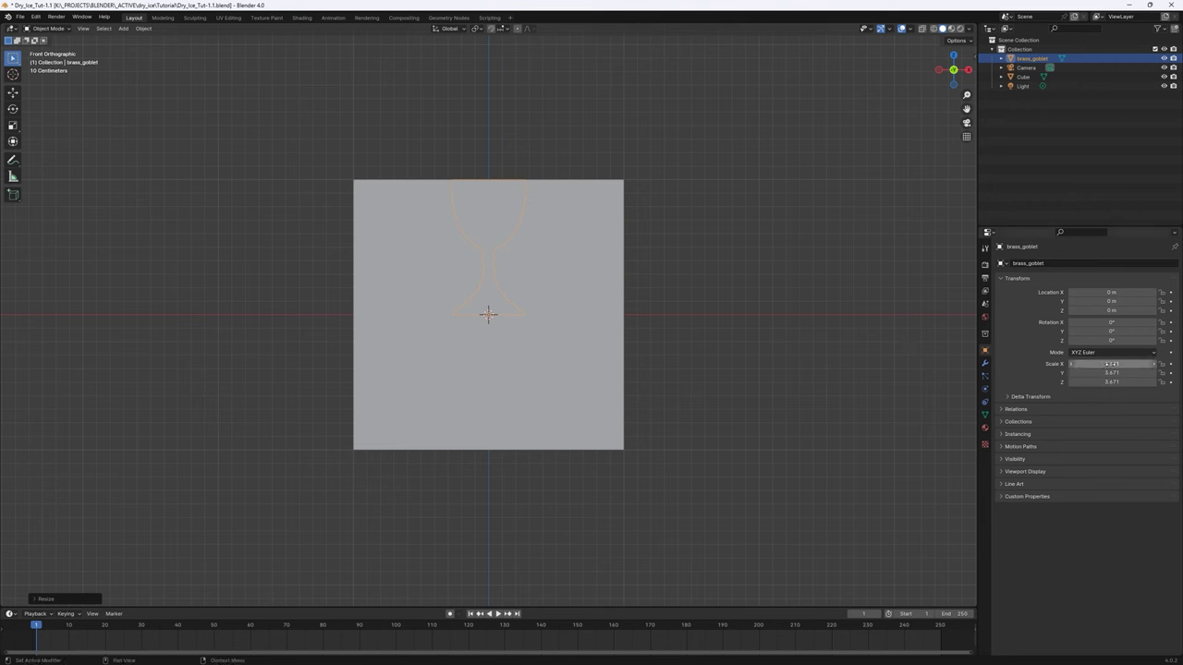
Set the brass_goblet's scale to 3.65 on the X, Y and Z axes.
click(1105, 364)
text(3.65)
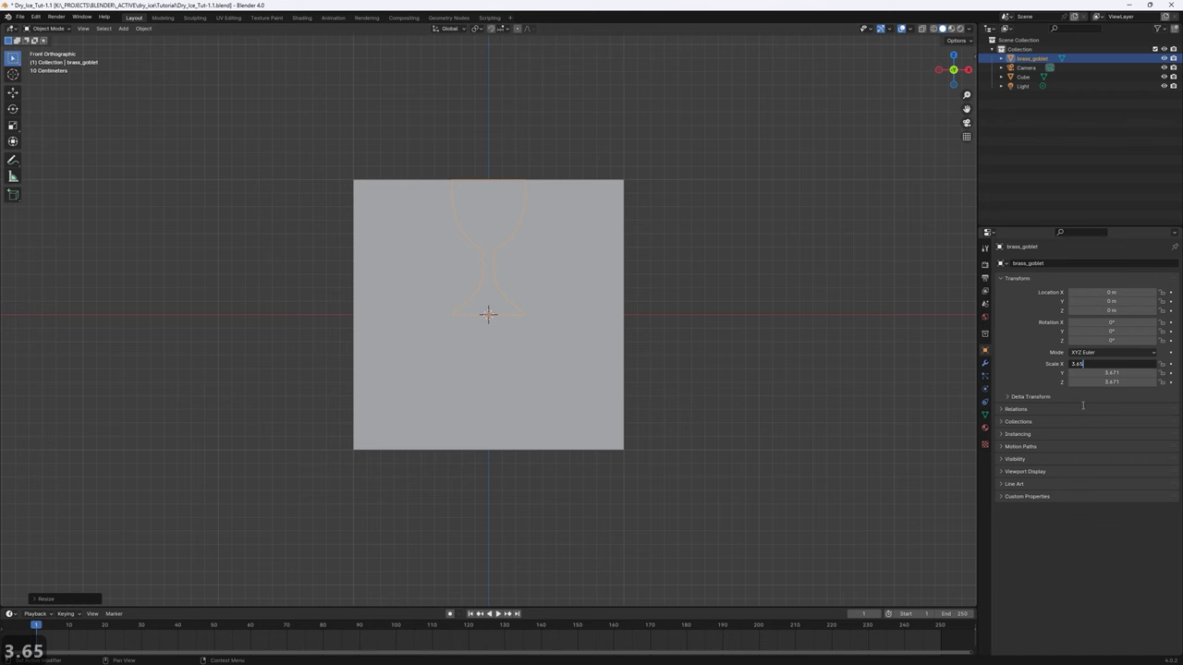
key(Tab)
text(3.65)
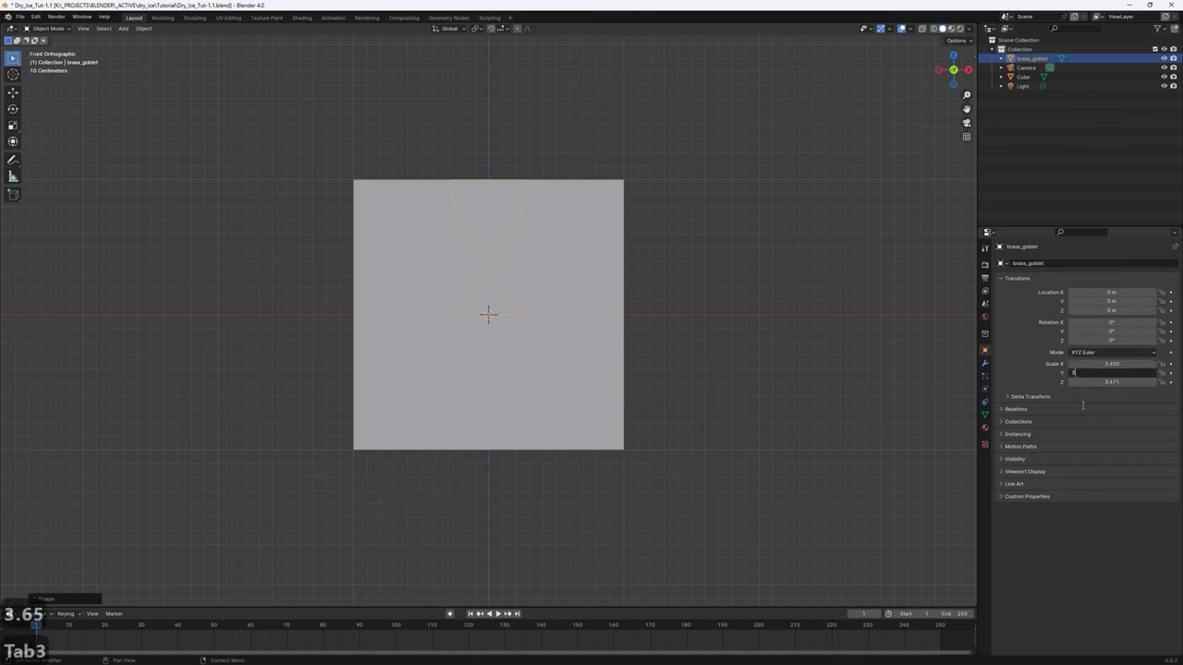
key(Tab)
text(3.65)
key(Return)
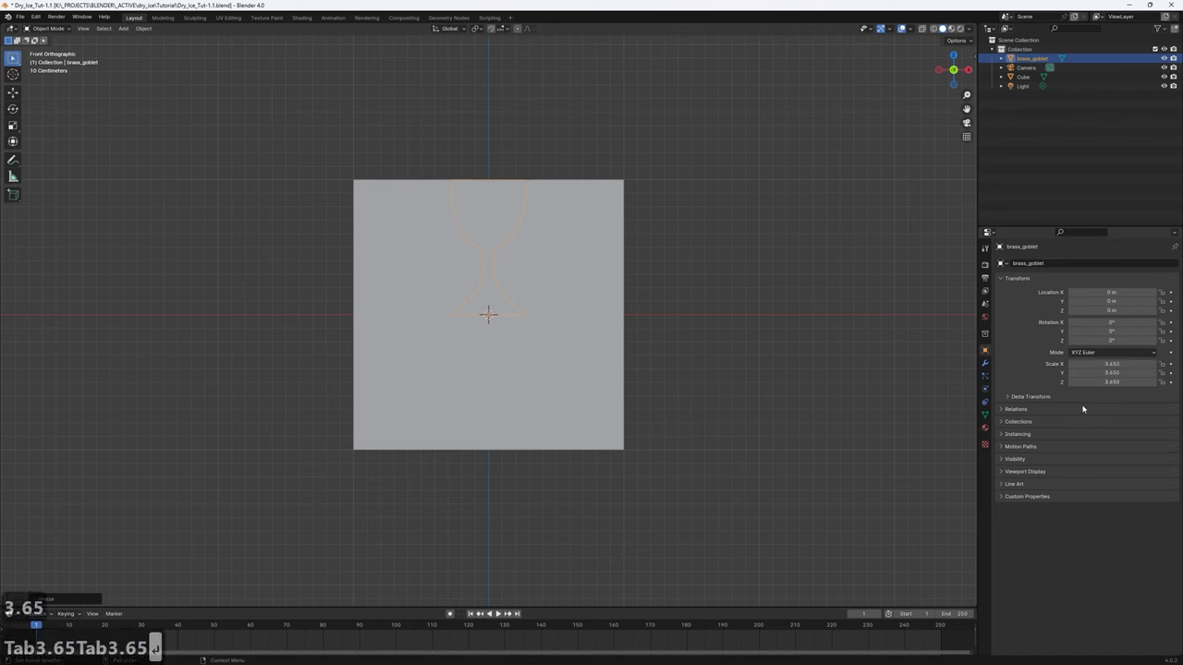
Delete the reference cube from the scene.
click(618, 290)
key(x)
click(618, 290)
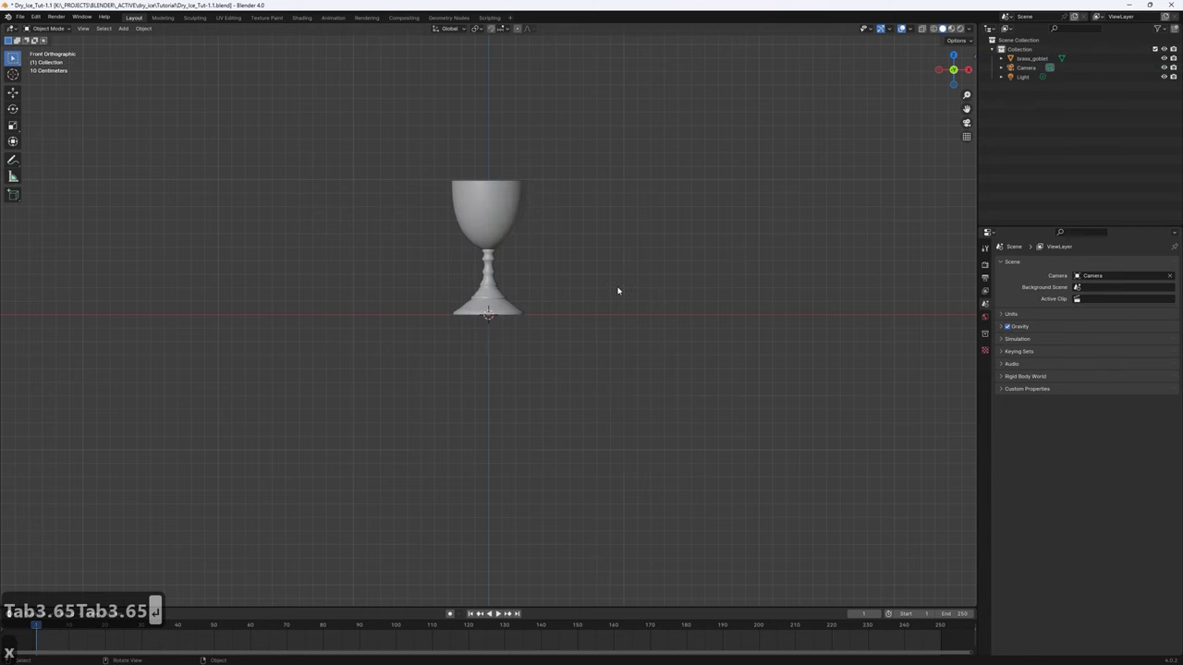
Add an ico sphere mesh at the world origin where the goblet stands.
middle_drag(605, 256, 594, 283)
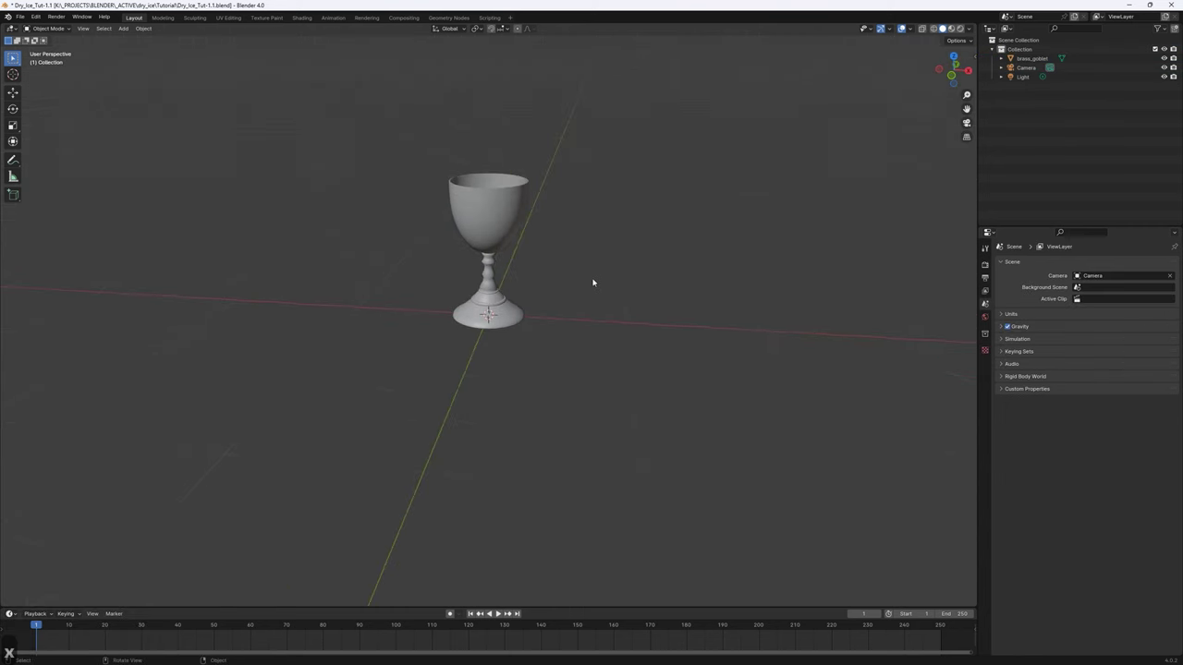
key(shift+a)
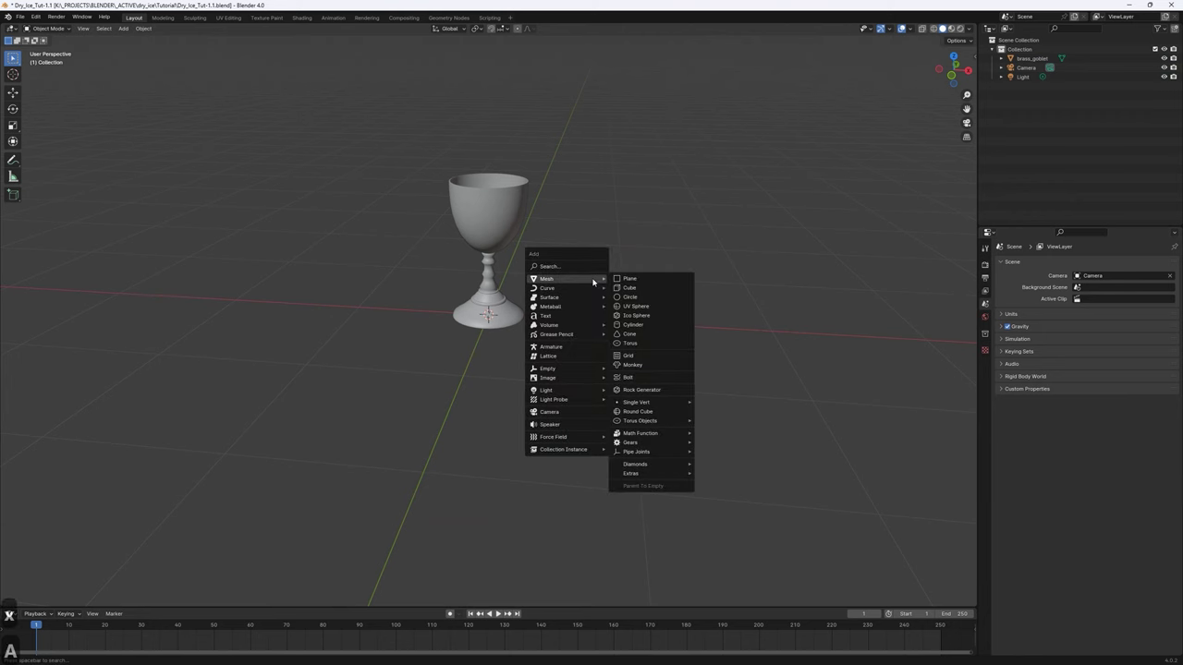
click(628, 315)
scroll(623, 303, down, 2)
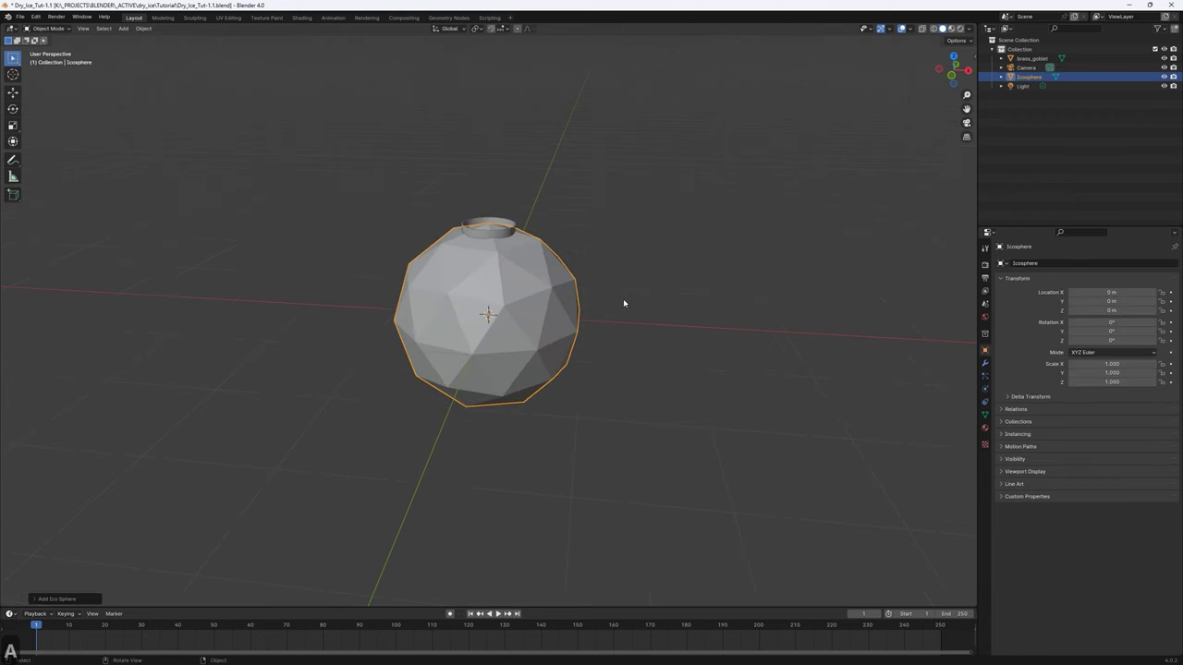
Set the icosphere's scale to 0.1 on the X, Y and Z axes.
double_click(1111, 363)
text(0.1)
key(Tab)
text(0.1)
key(Tab)
text(0.1)
key(Return)
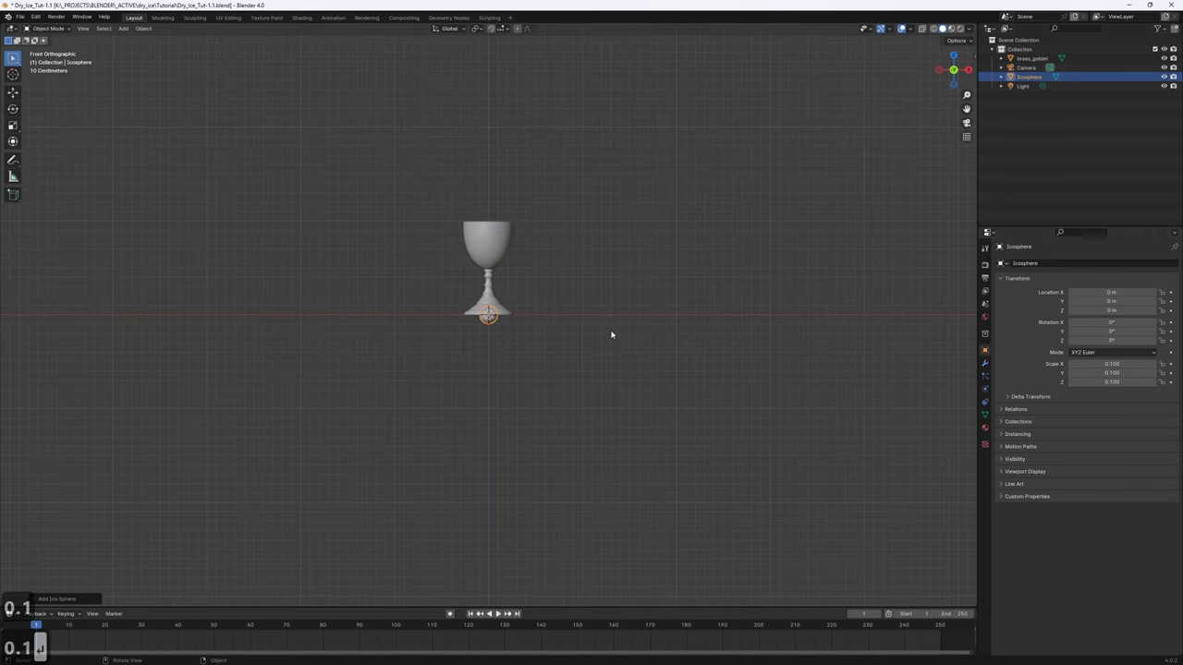
Move the icosphere up into the goblet's bowl and set its Z location to 0.75 m.
key(g)
key(z)
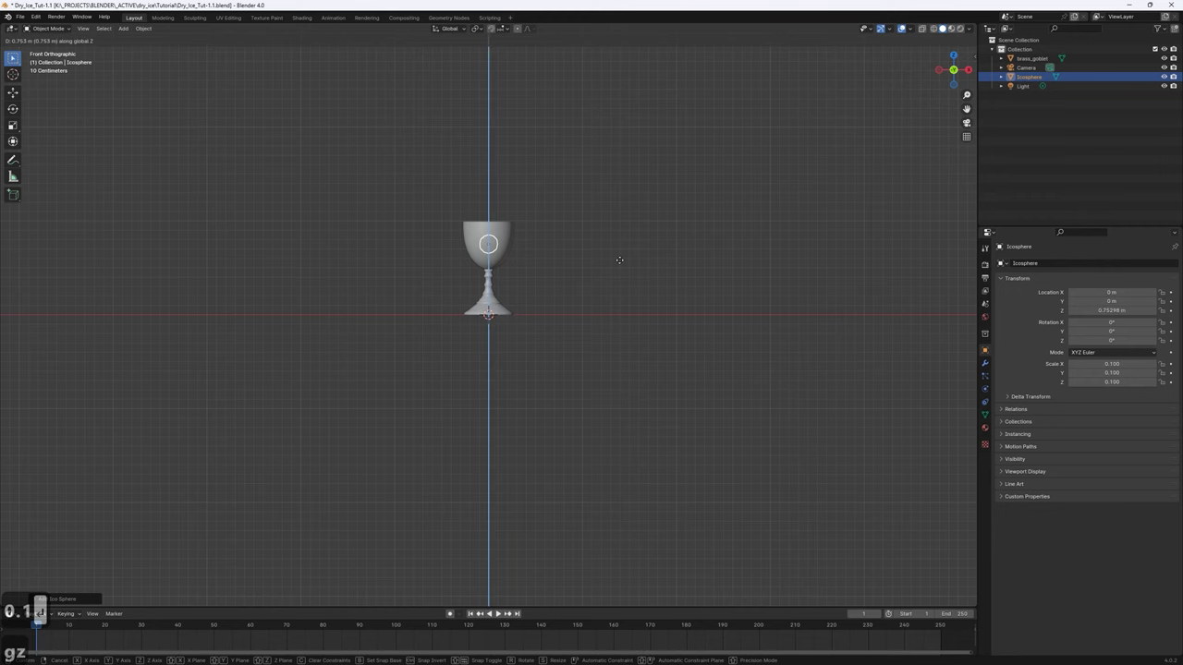
click(619, 260)
scroll(620, 262, up, 5)
double_click(1110, 310)
text(0.75)
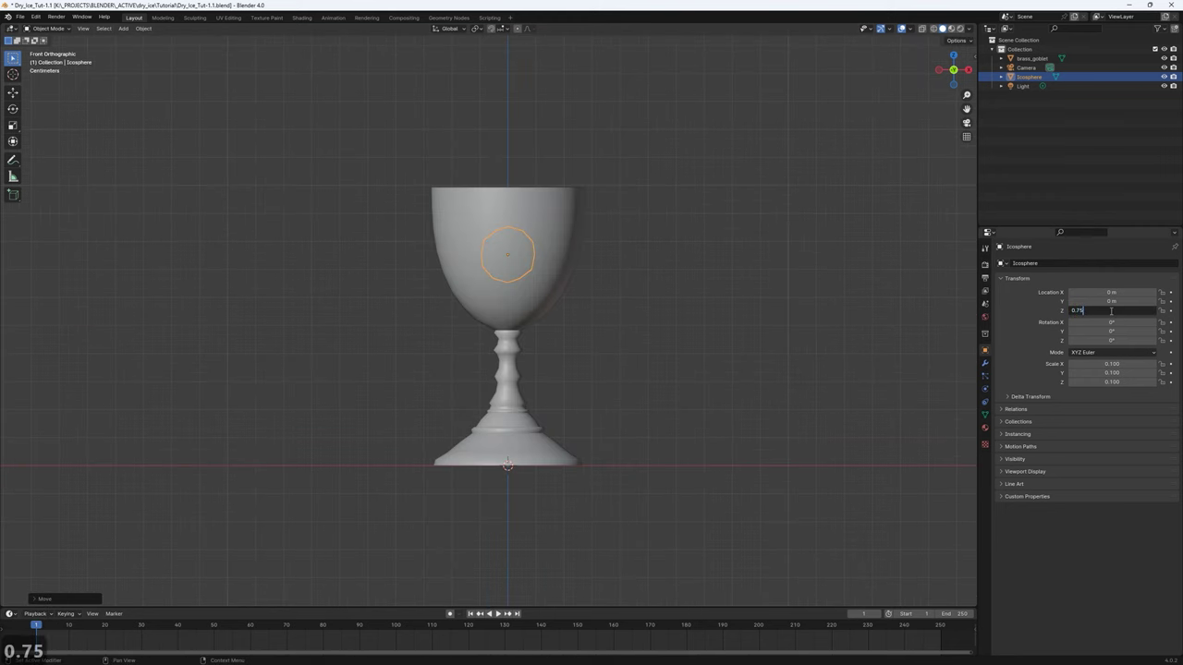
key(Return)
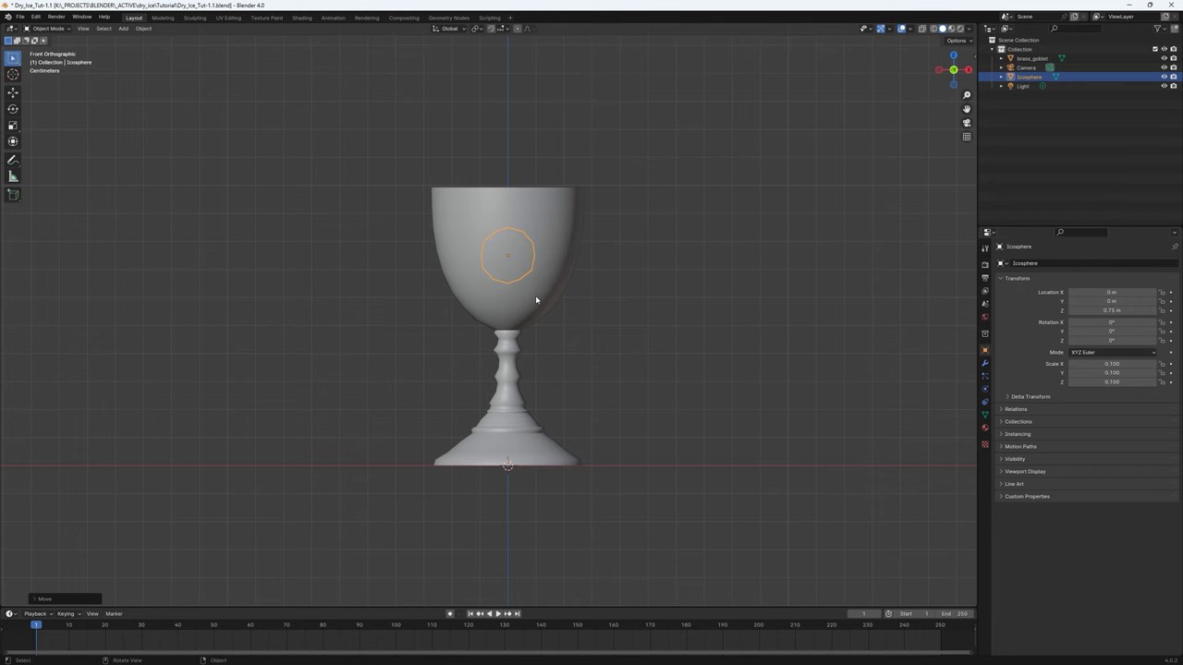
Apply the Quick Smoke effect to the icosphere inside the goblet.
scroll(536, 299, down, 3)
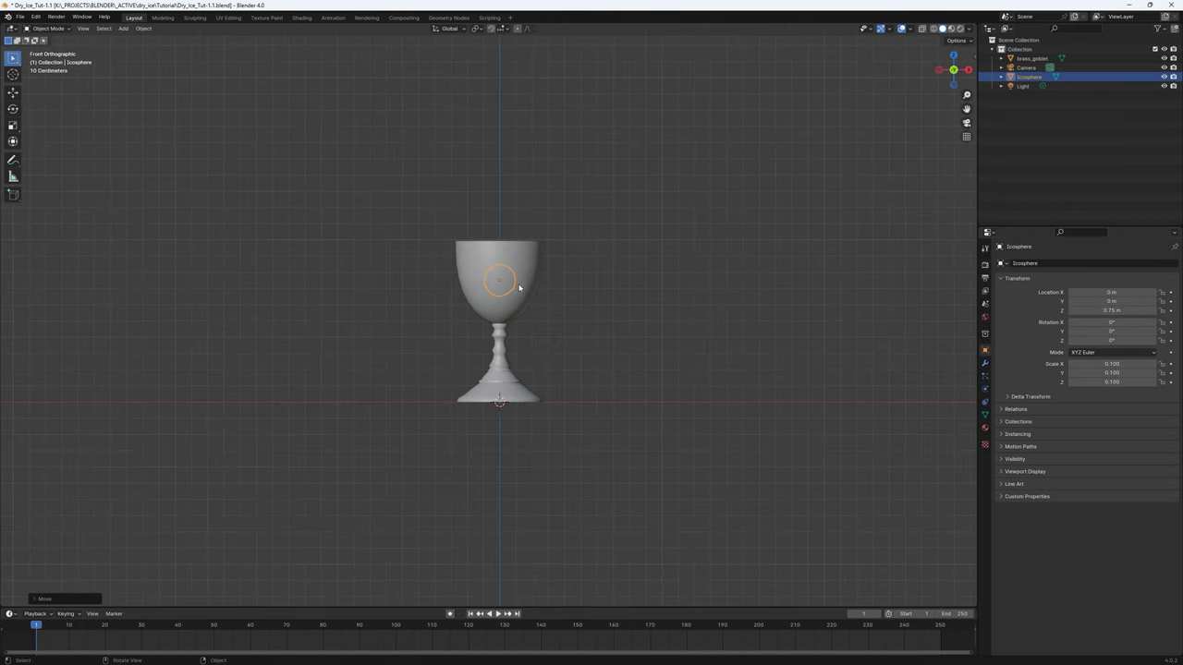
click(143, 27)
mouse_move(185, 283)
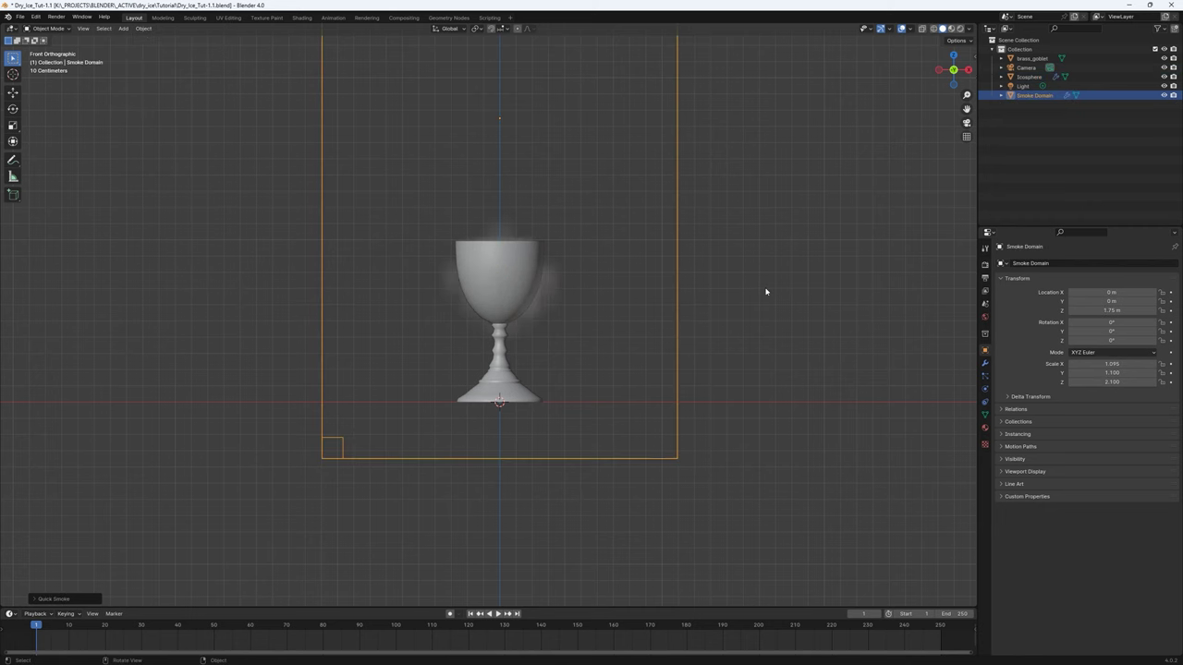
Split the viewport to add a second Properties editor showing the Smoke Domain's physics settings, and pin it to that object.
scroll(500, 308, down, 4)
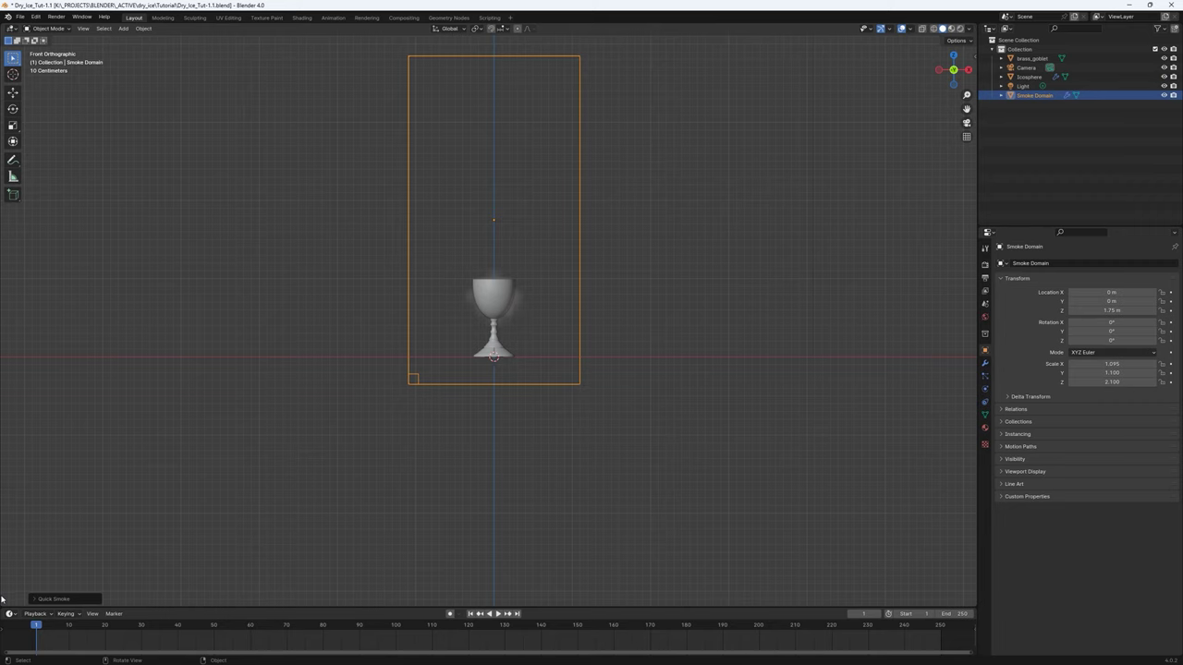
drag(2, 599, 148, 569)
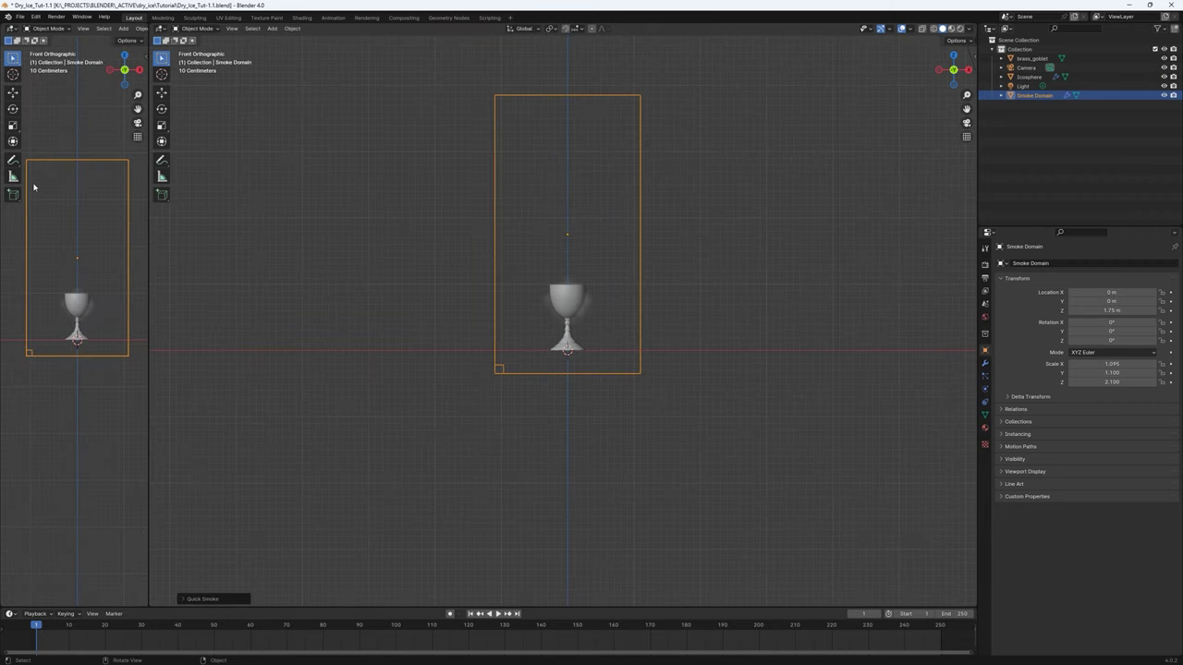
click(11, 28)
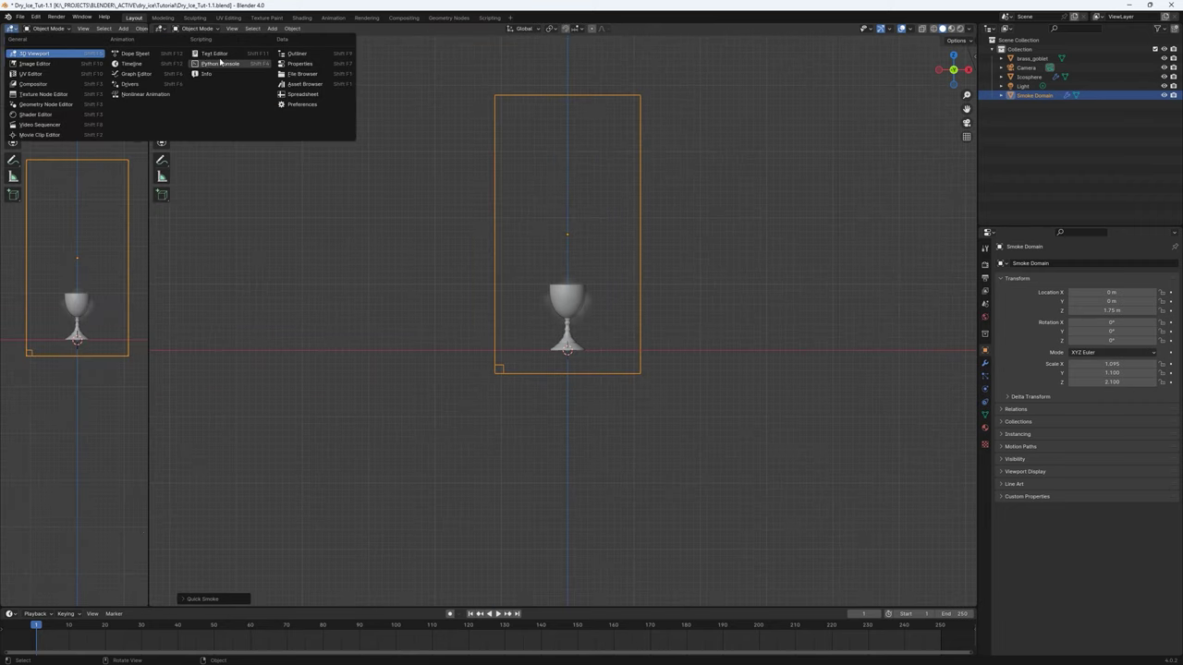
click(300, 62)
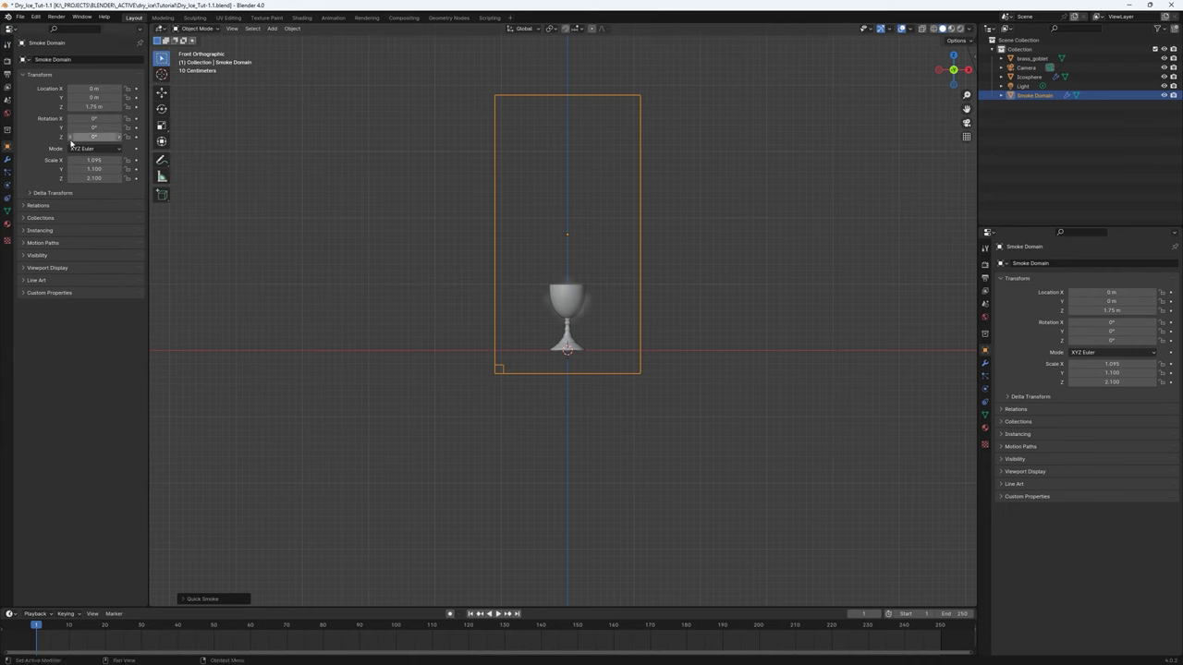
click(8, 185)
click(138, 44)
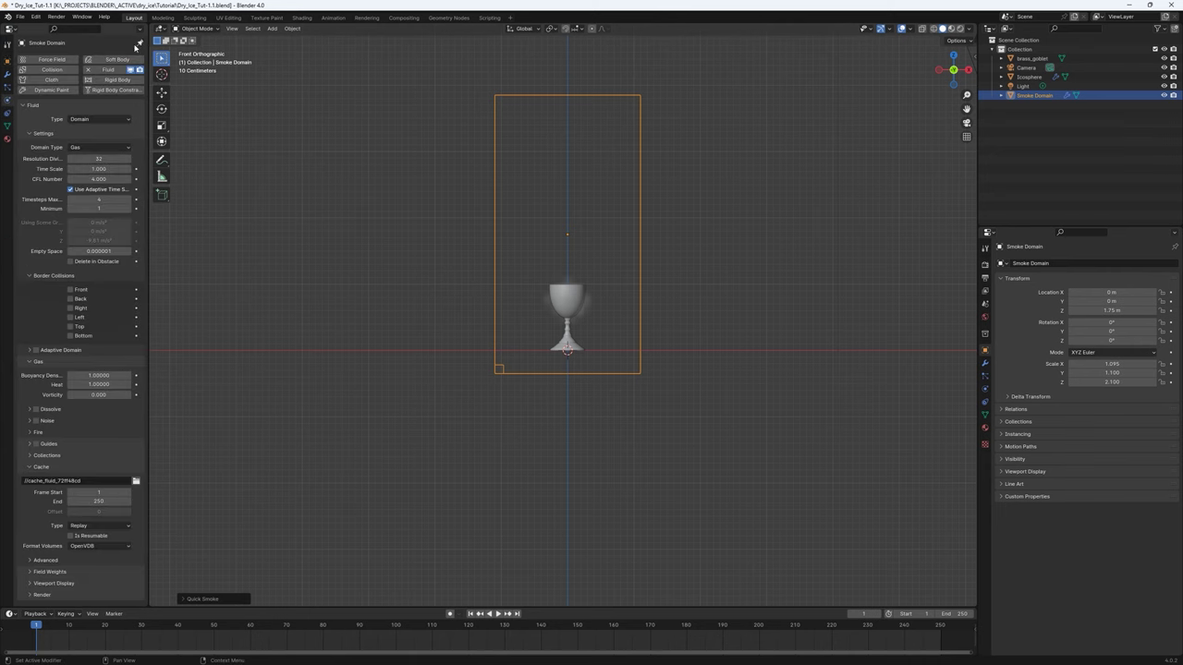
Set the Smoke Domain's resolution divisions to 128 with the Replay cache type and enable Adaptive Domain.
click(92, 525)
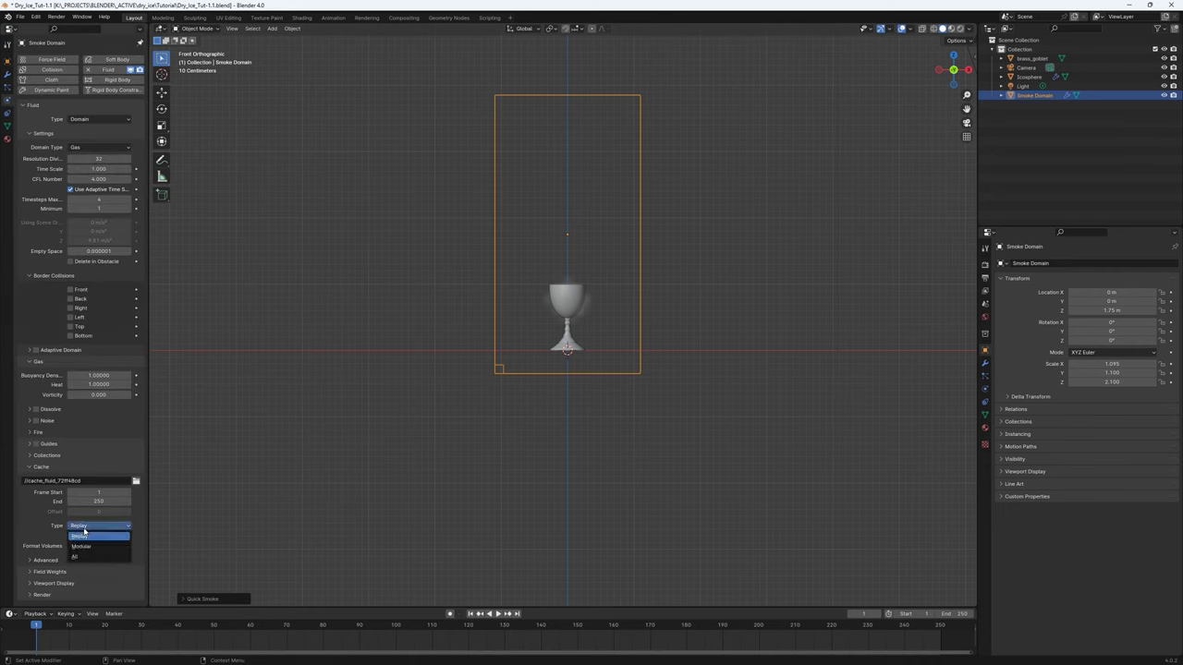
click(88, 535)
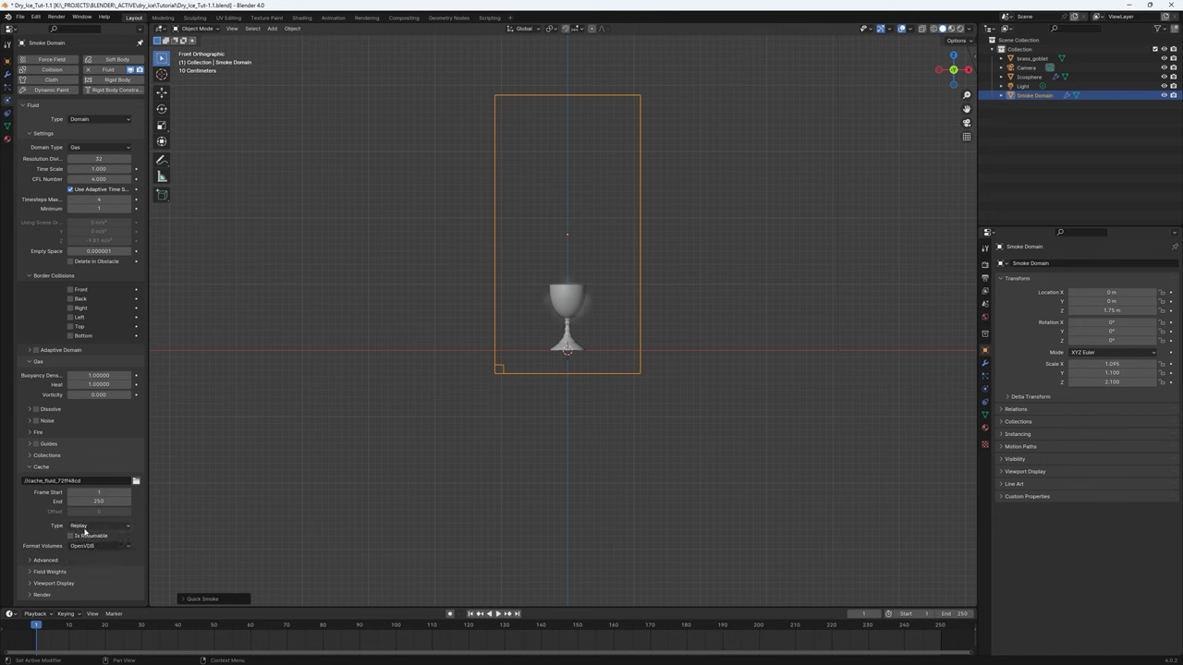
click(99, 158)
text(128)
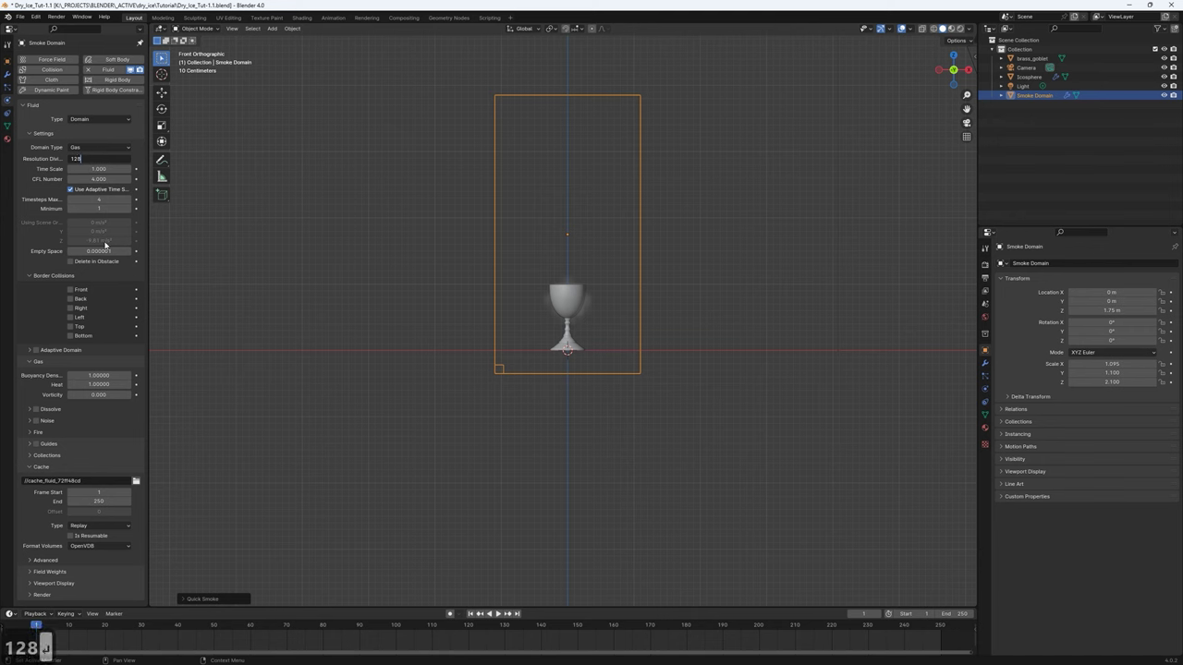
key(Return)
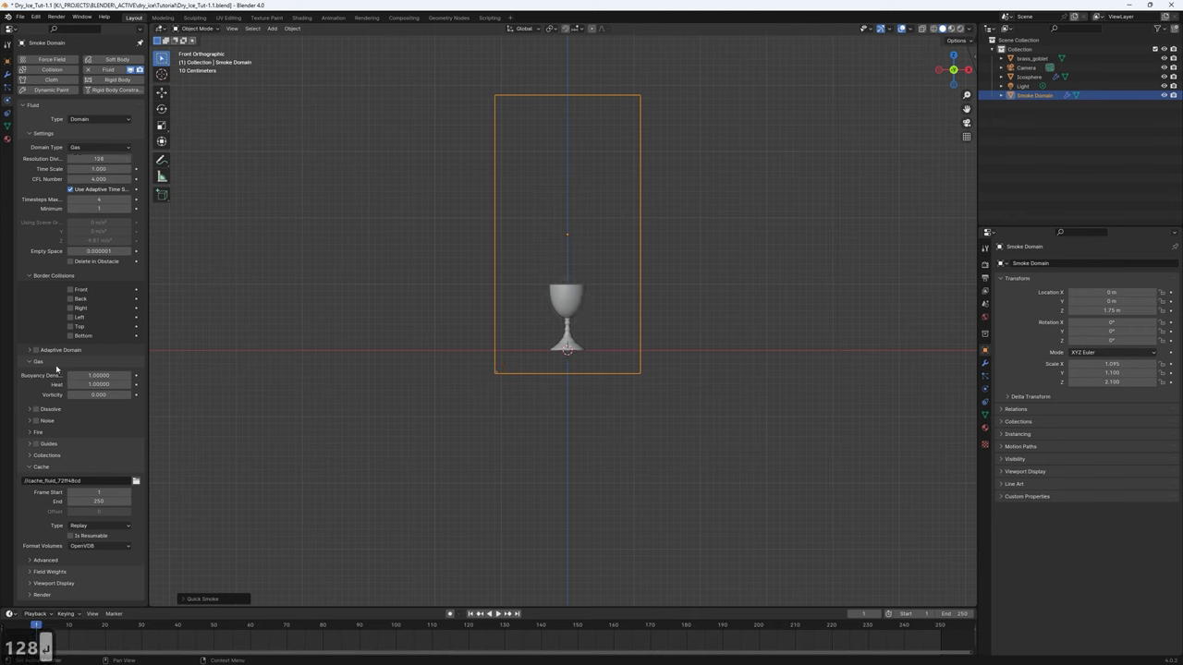
click(37, 351)
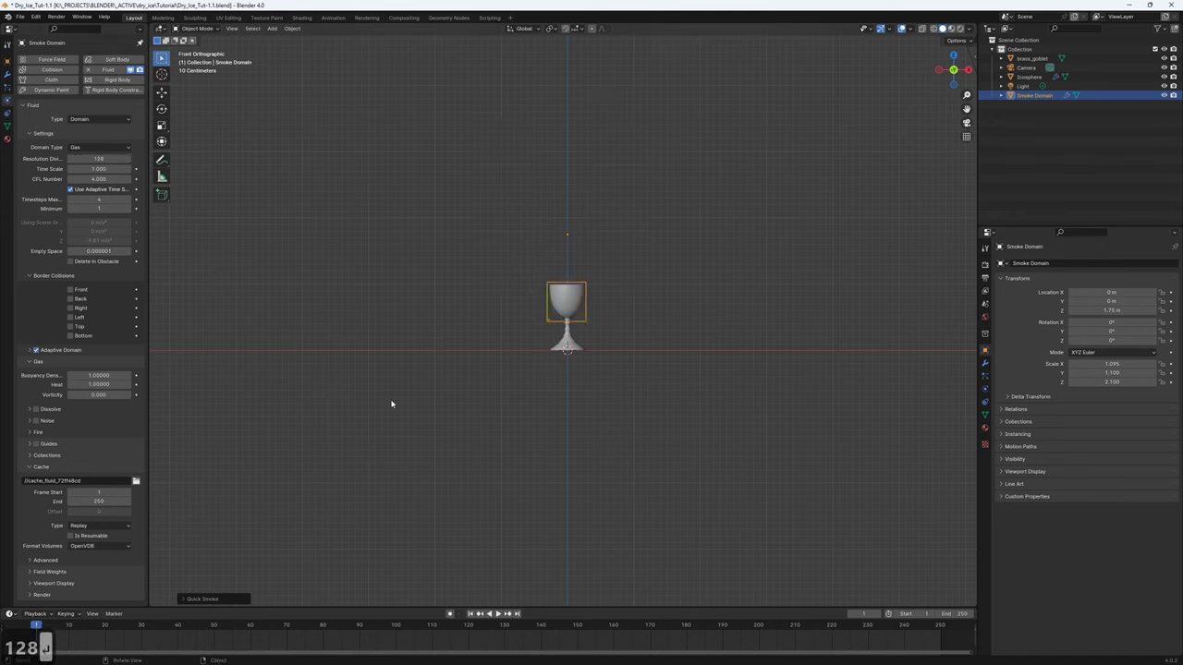
Play the smoke simulation to preview it, stop it and return to the first frame.
click(89, 526)
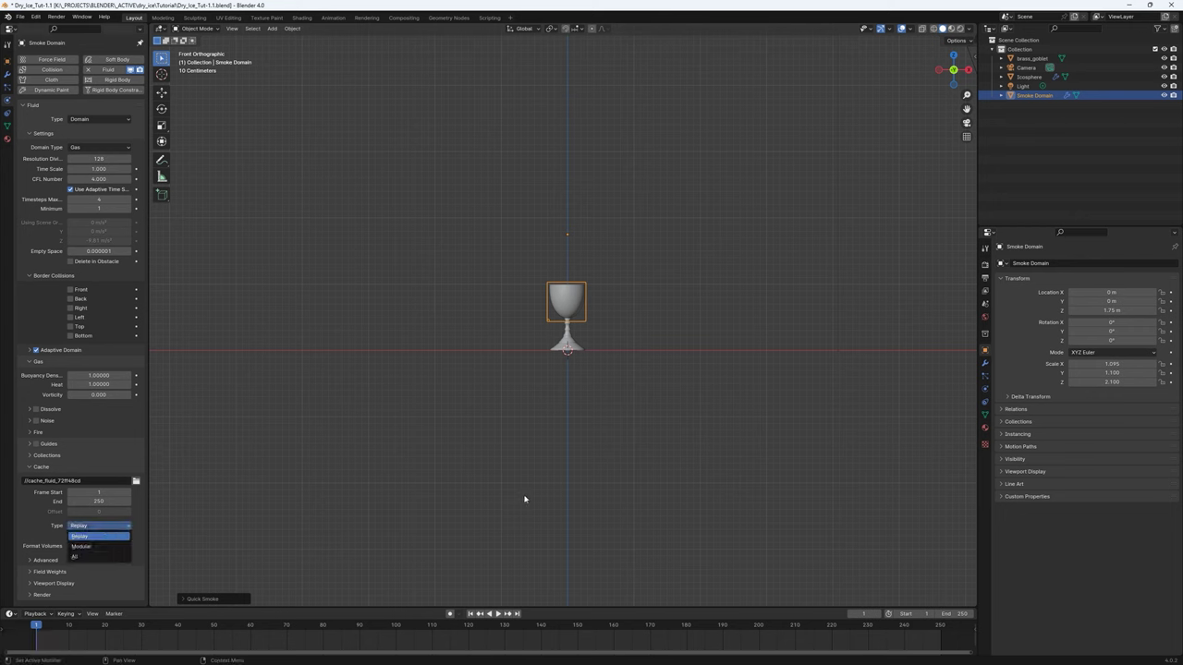
key(space)
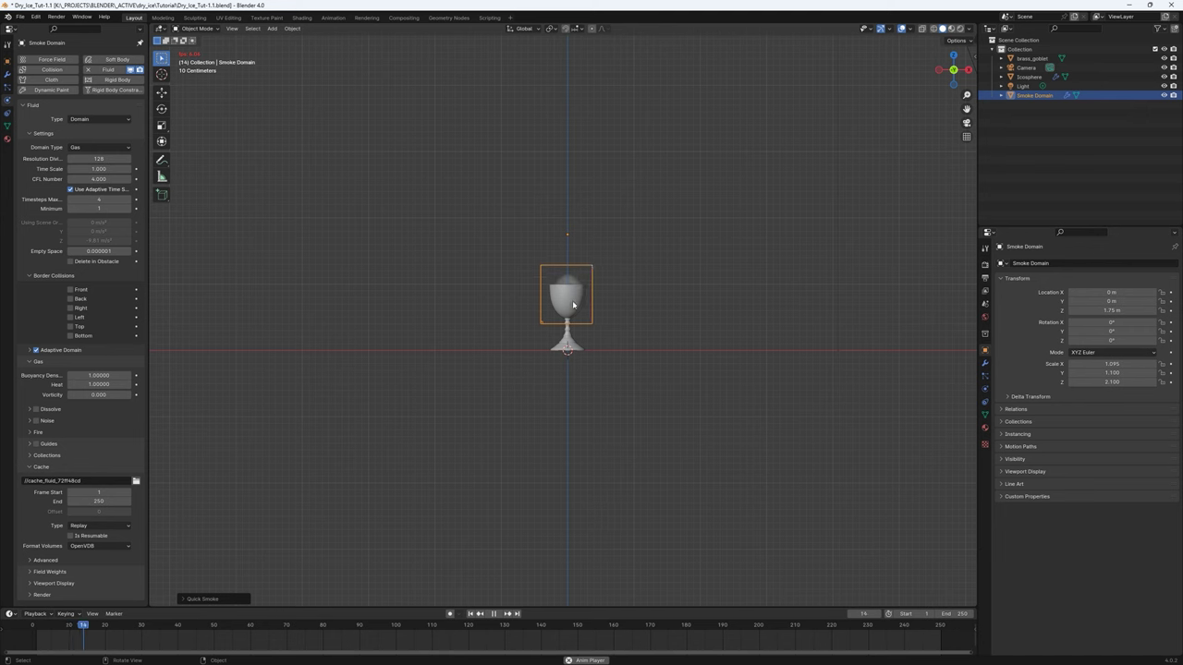
click(490, 614)
click(470, 613)
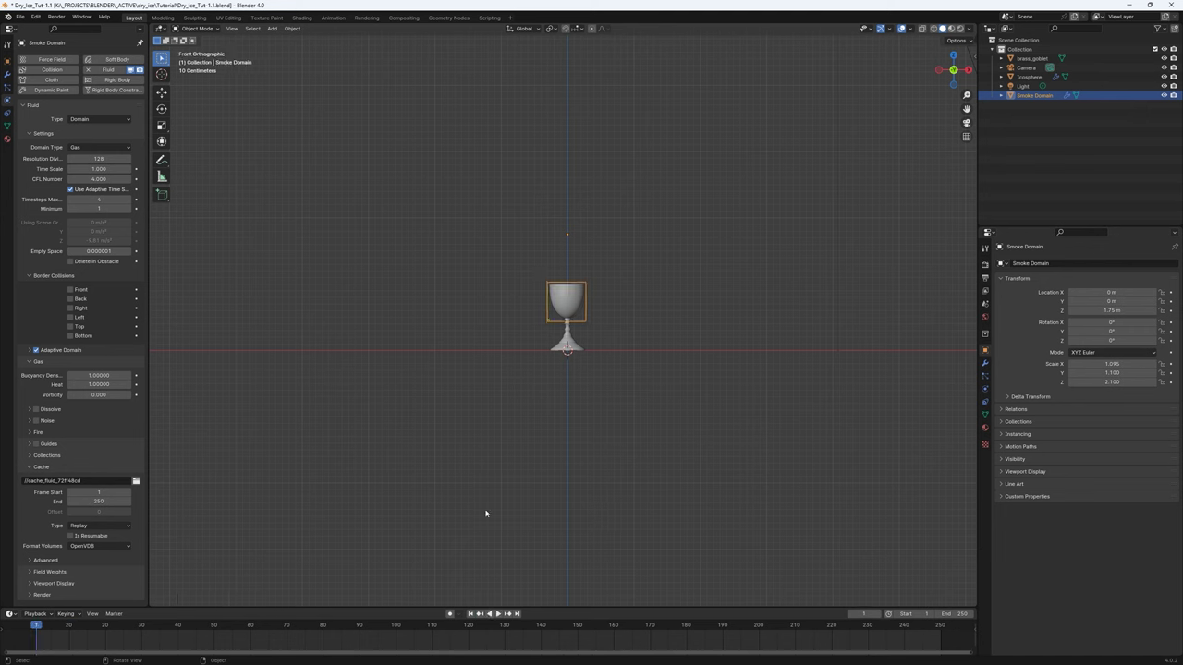
Give the brass_goblet fluid physics with the type set to Effector.
click(567, 298)
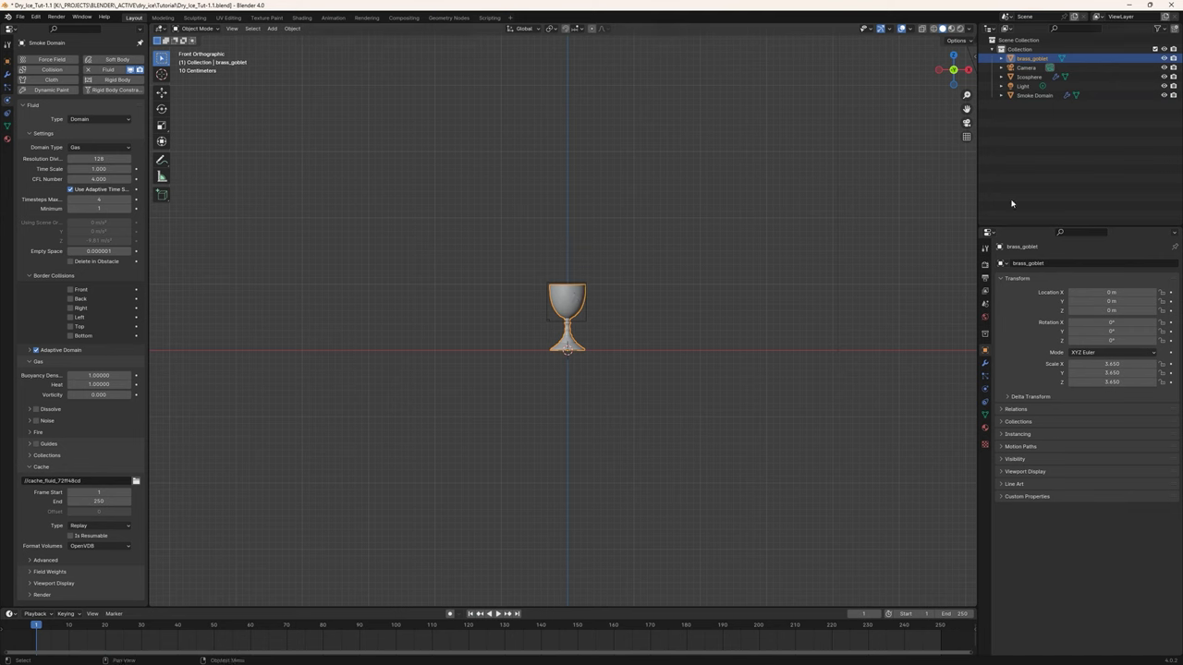
click(984, 390)
click(1128, 276)
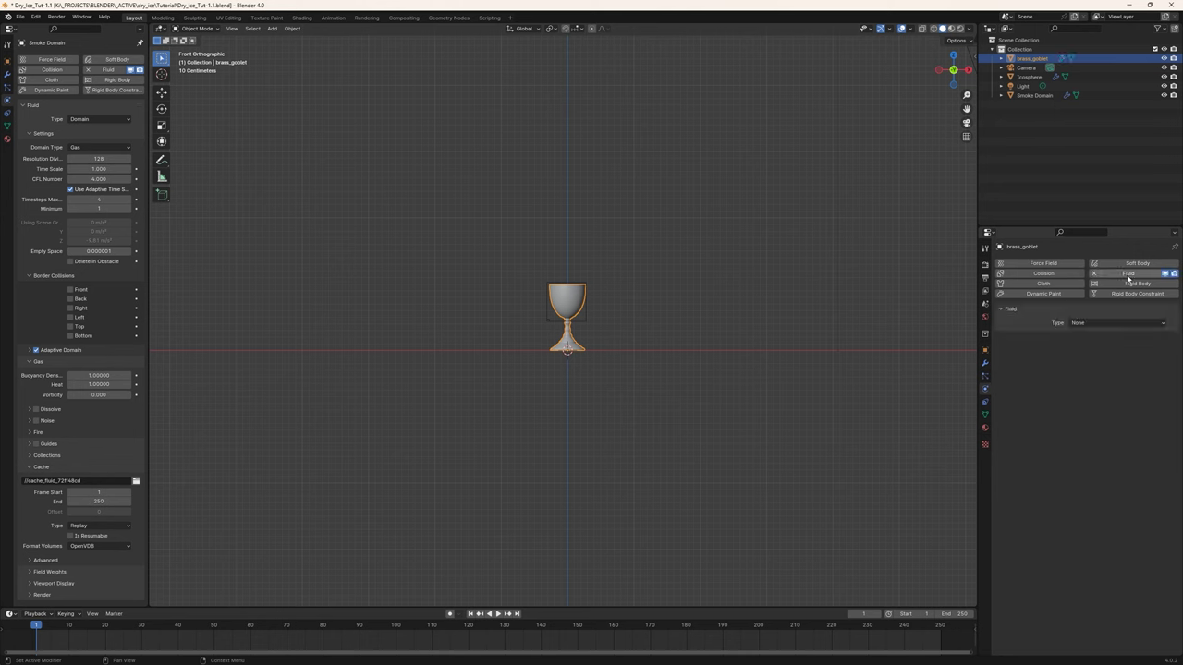
click(1094, 324)
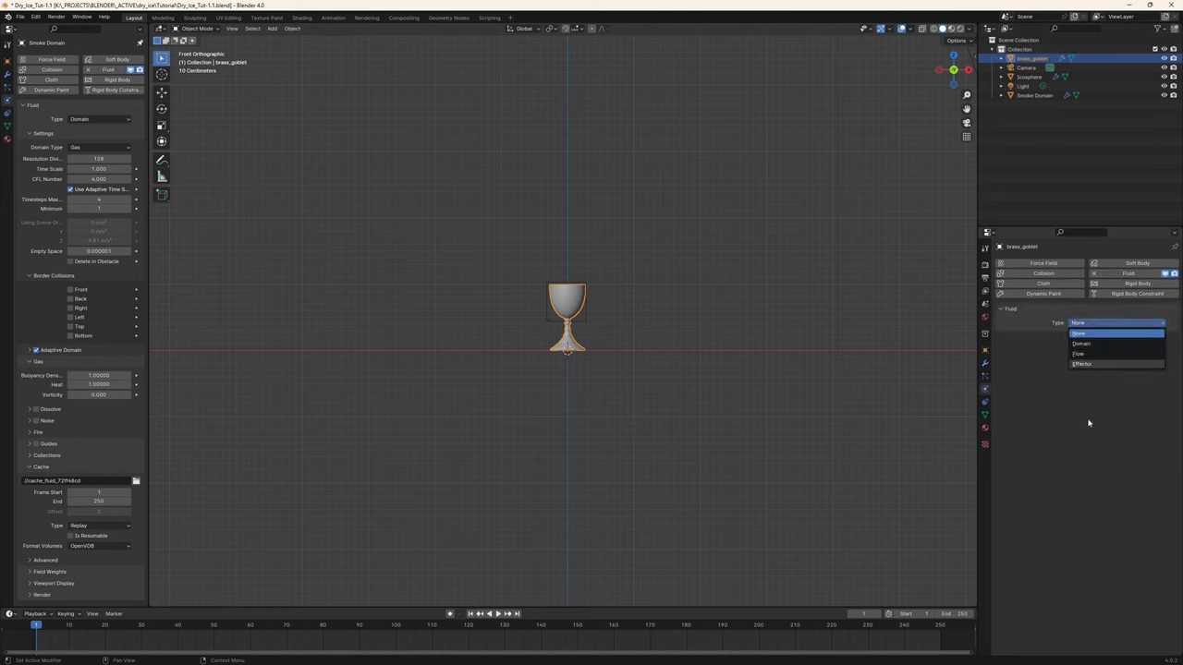
click(1095, 364)
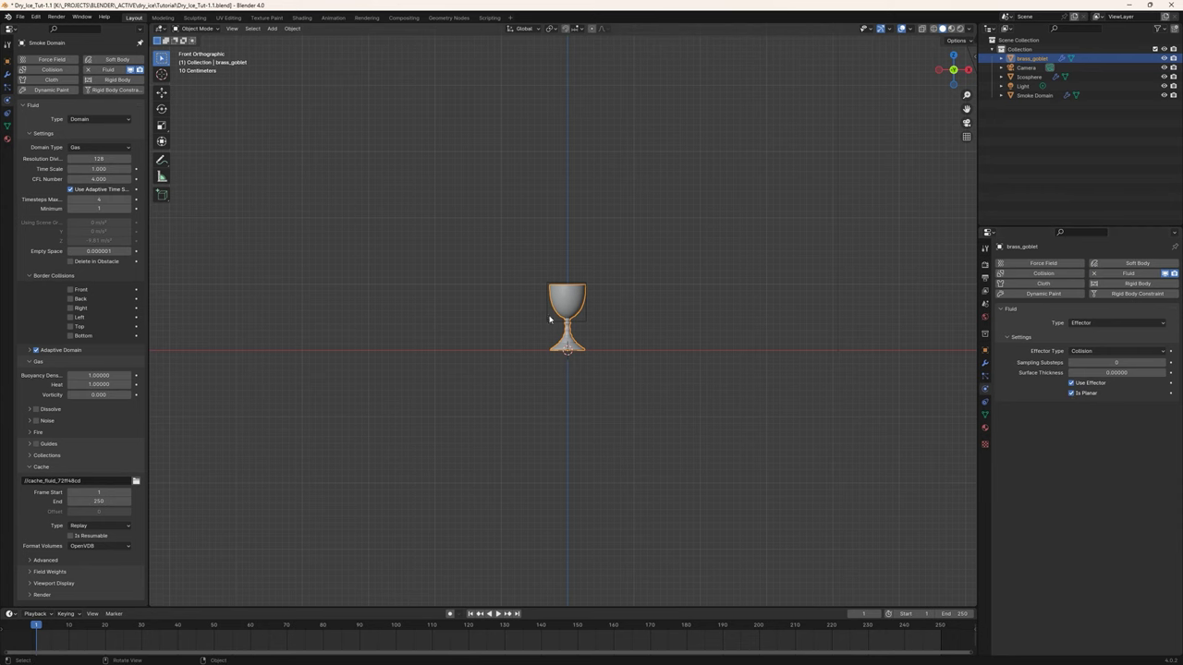
scroll(567, 301, up, 6)
mouse_move(624, 275)
middle_down()
mouse_move(647, 275)
mouse_move(601, 317)
mouse_move(694, 314)
mouse_move(604, 312)
mouse_move(610, 326)
mouse_move(641, 317)
mouse_move(628, 311)
mouse_move(623, 270)
middle_up()
scroll(623, 269, up, 3)
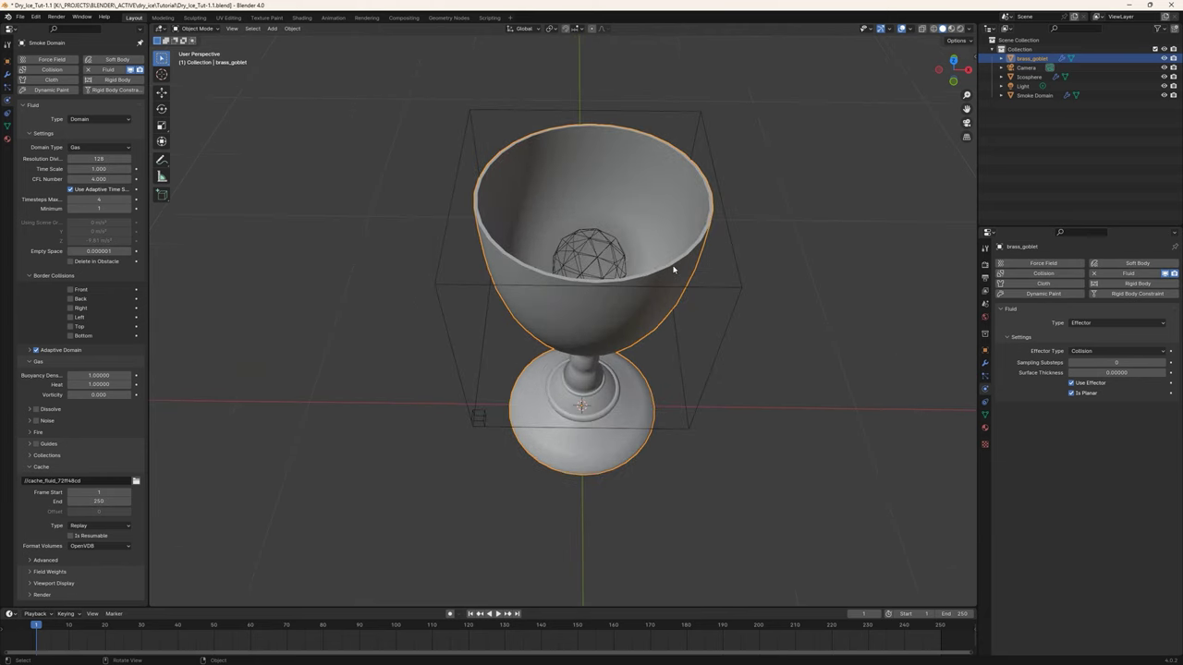
Preview the smoke simulation around the goblet in front orthographic view, select the Icosphere and return to the first frame.
scroll(673, 269, down, 5)
mouse_move(673, 268)
middle_down()
mouse_move(678, 282)
mouse_move(659, 273)
mouse_move(658, 254)
mouse_move(697, 261)
mouse_move(689, 290)
mouse_move(686, 266)
middle_up()
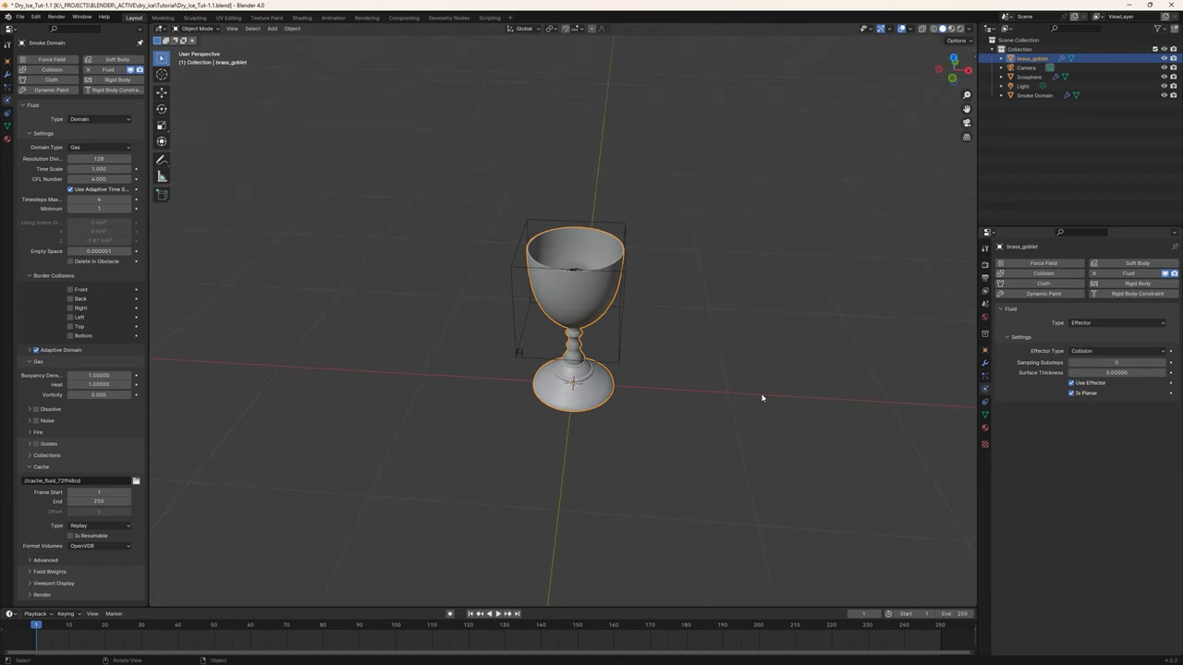
key(1)
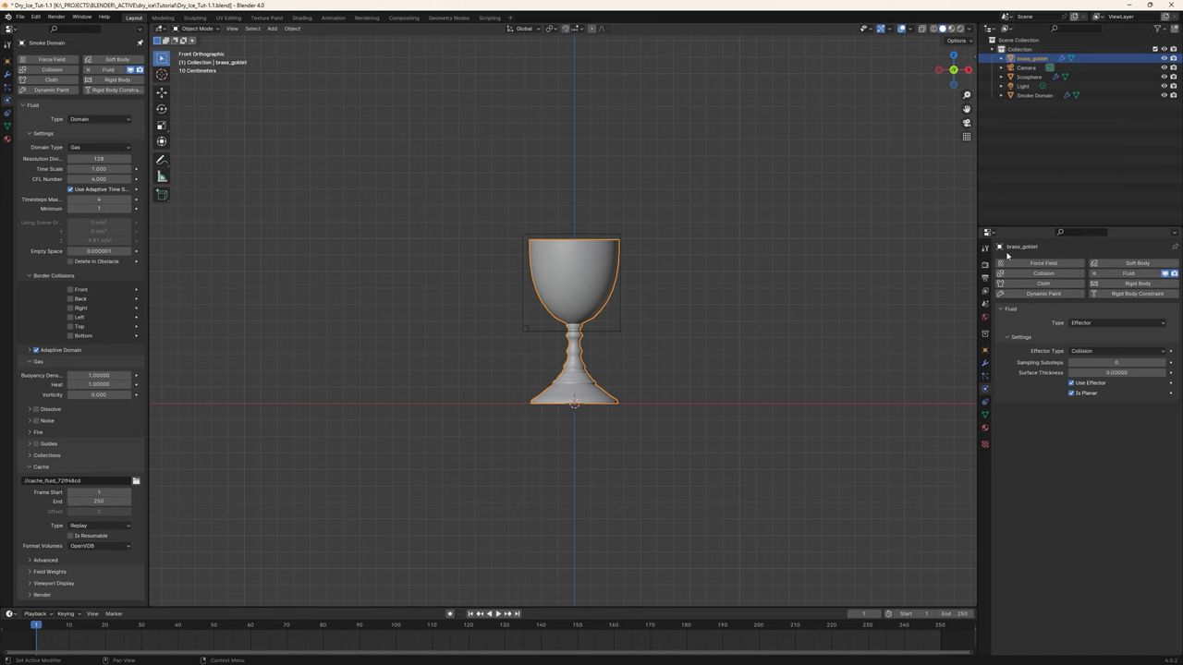
click(639, 288)
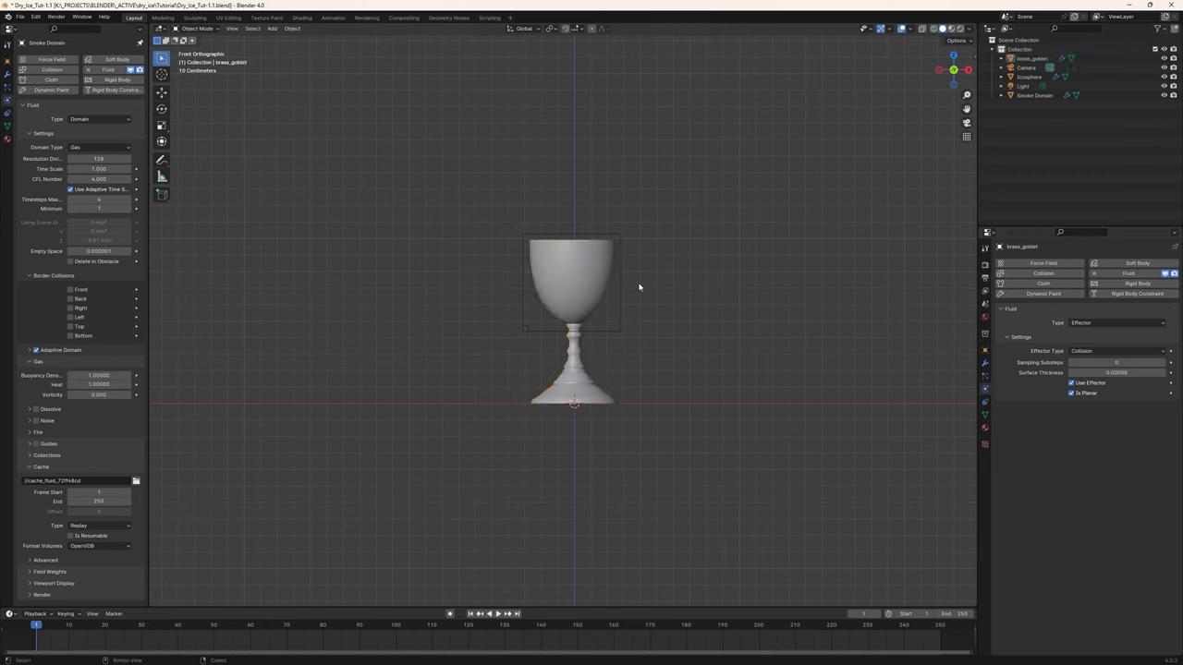
click(499, 614)
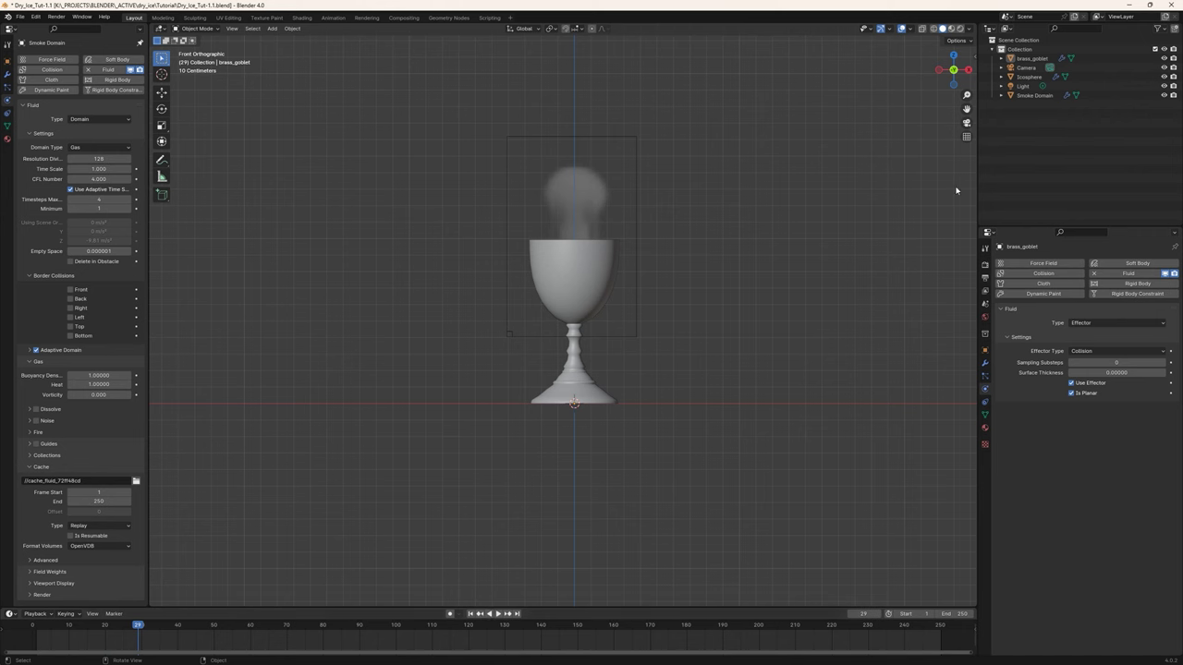
click(1029, 77)
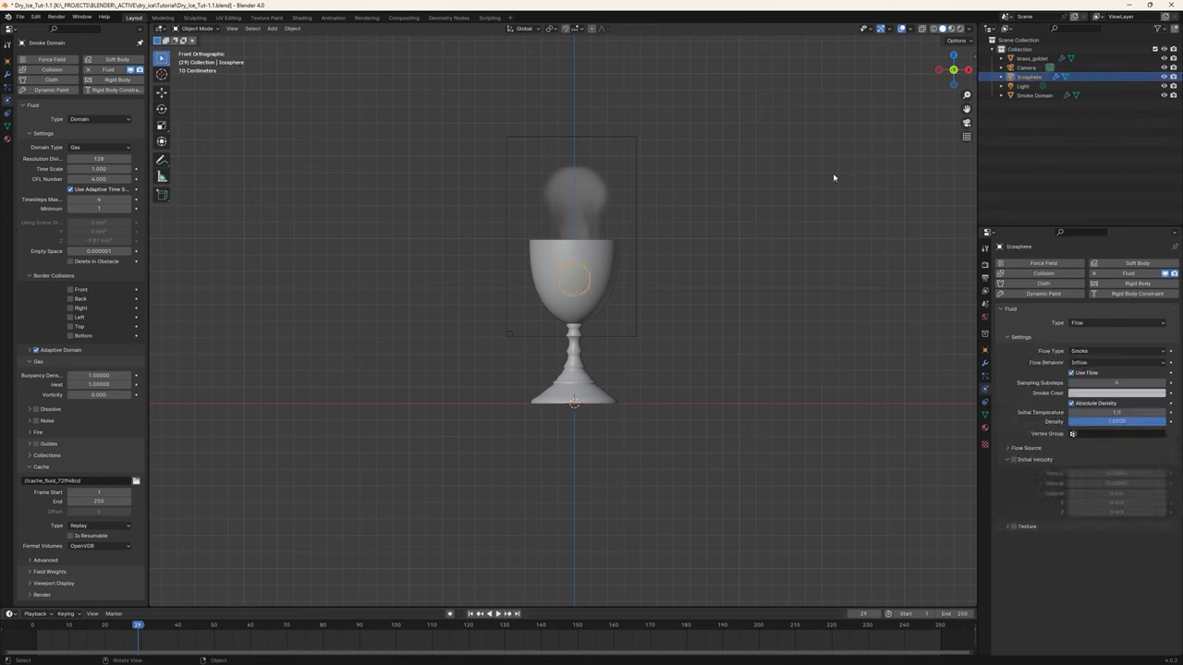
key(Escape)
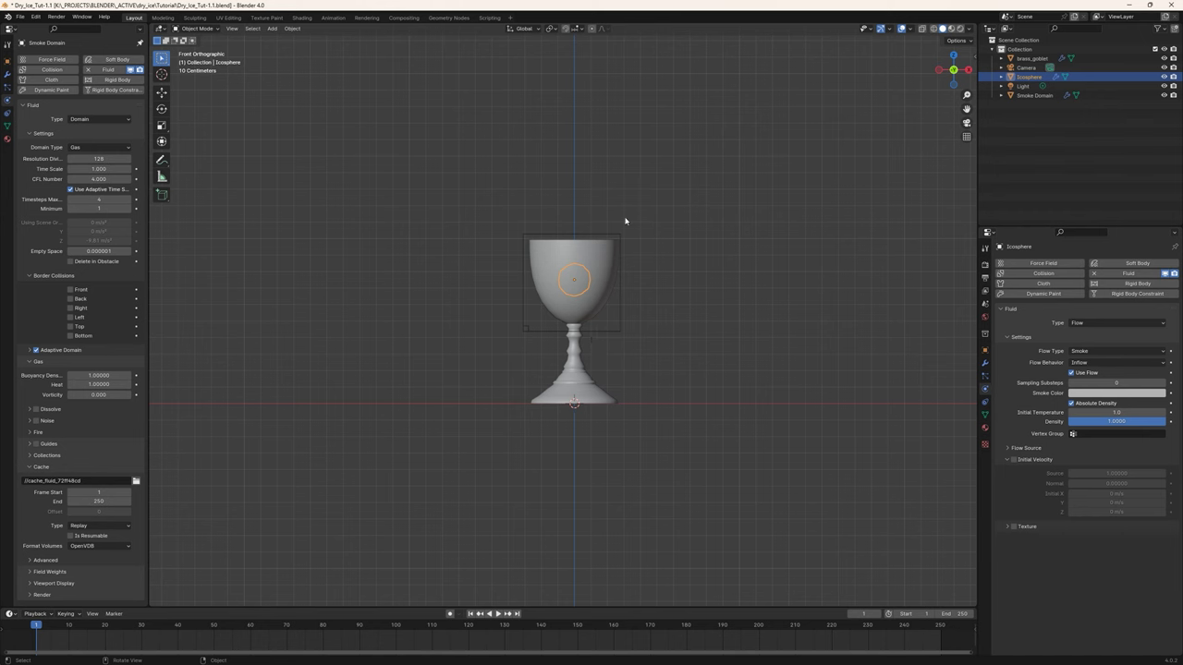
Set the Smoke Domain's gas Buoyancy Density and Heat to -5 and its Vorticity to 0.02.
click(95, 376)
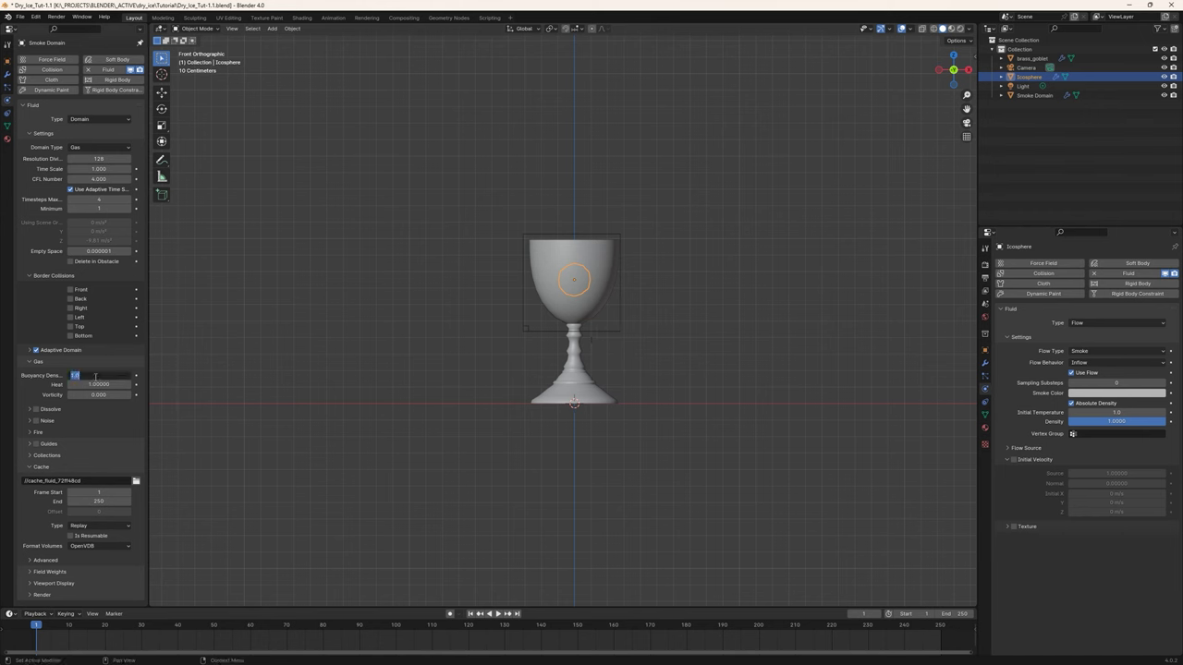
text(-5)
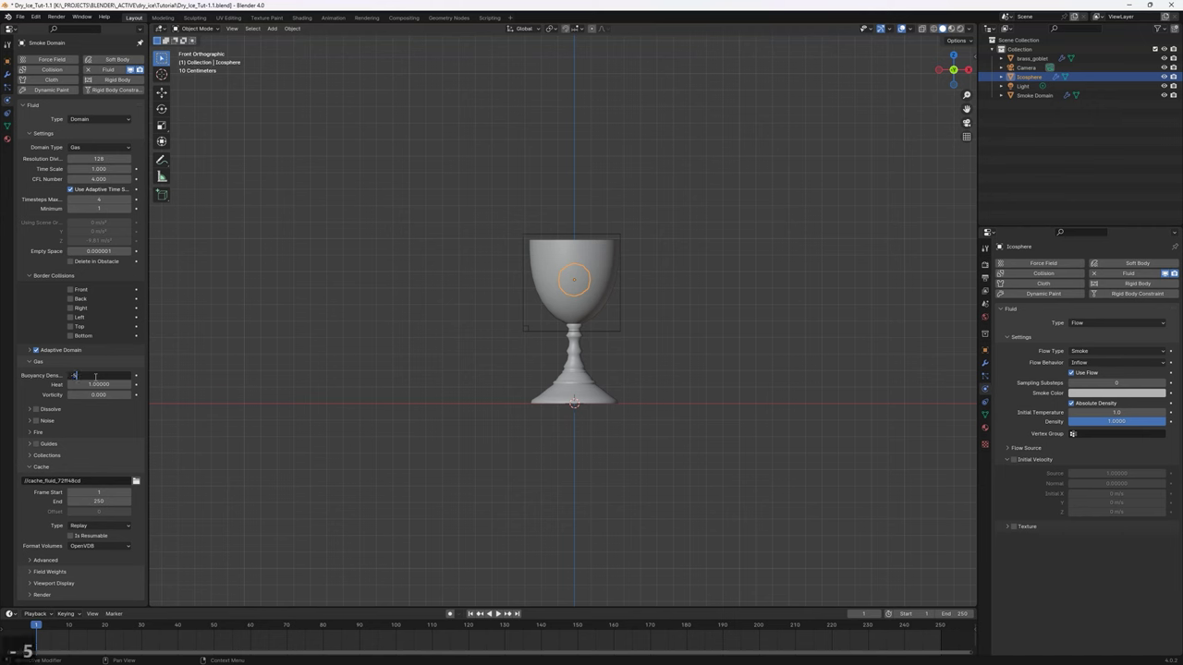
click(100, 385)
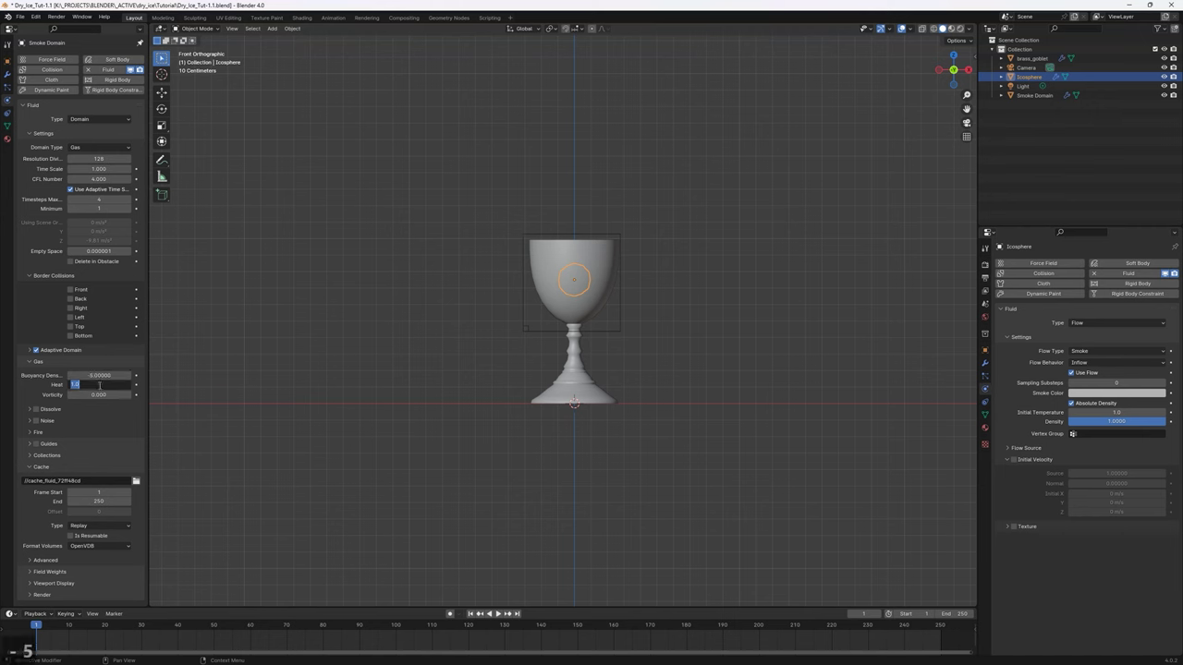
text(5)
key(Return)
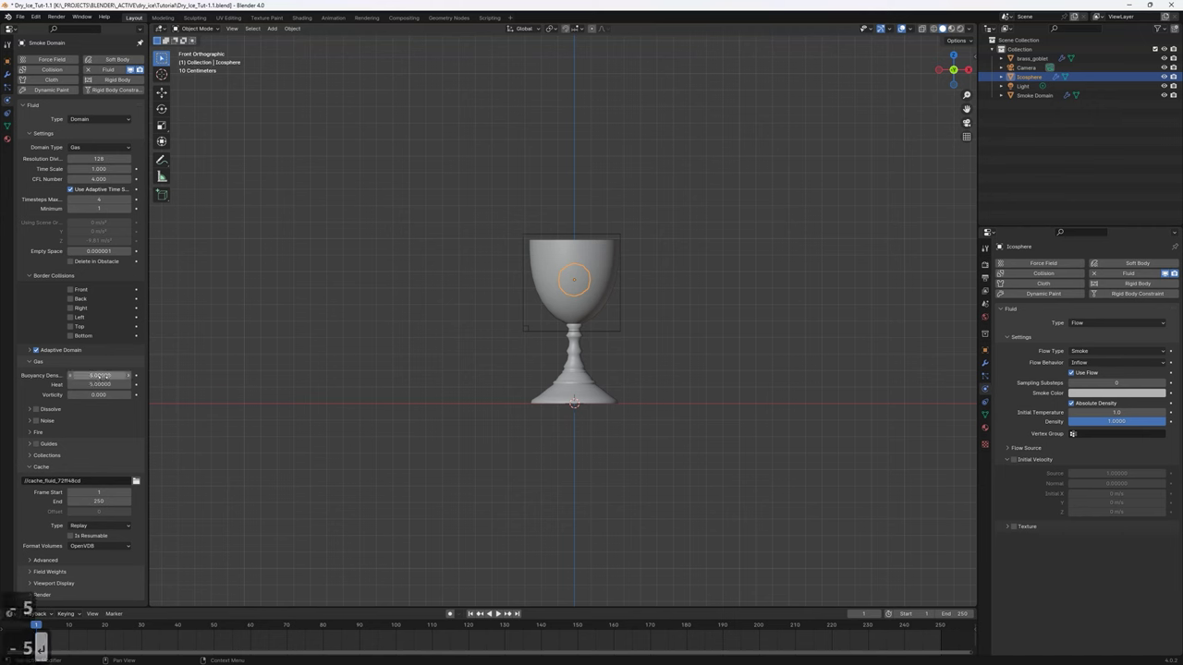
click(106, 395)
text(0.02)
key(Return)
Play the simulation with the negative buoyancy, select the Smoke Domain, pause and inspect the goblet's interior from above.
key(space)
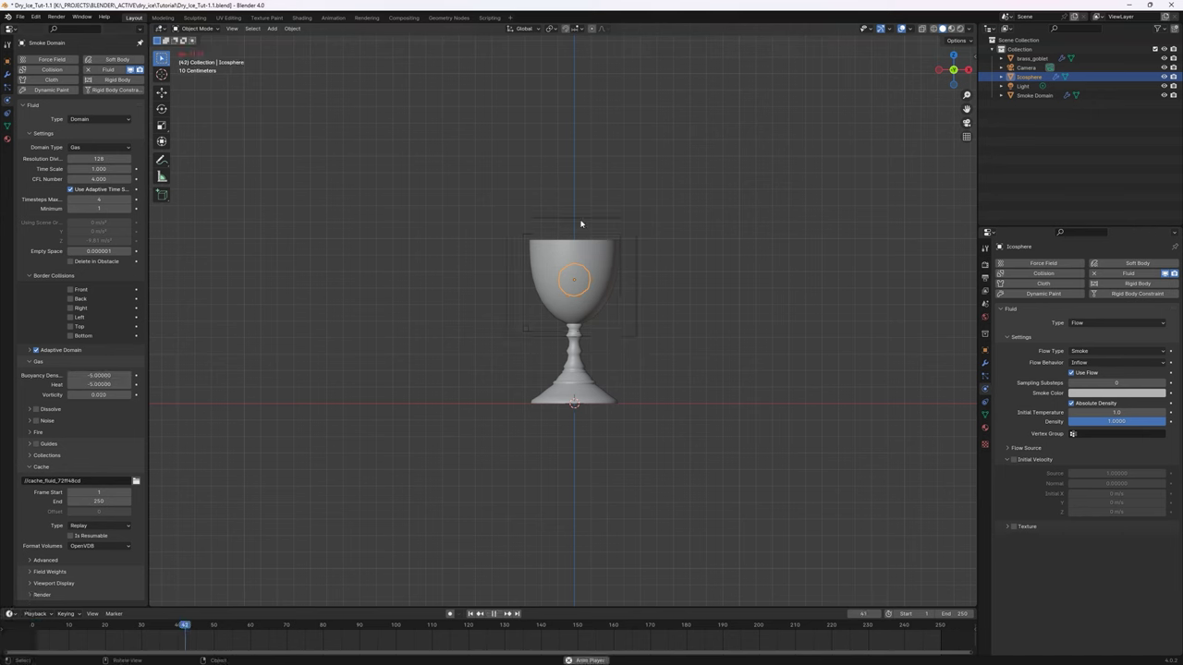
click(592, 215)
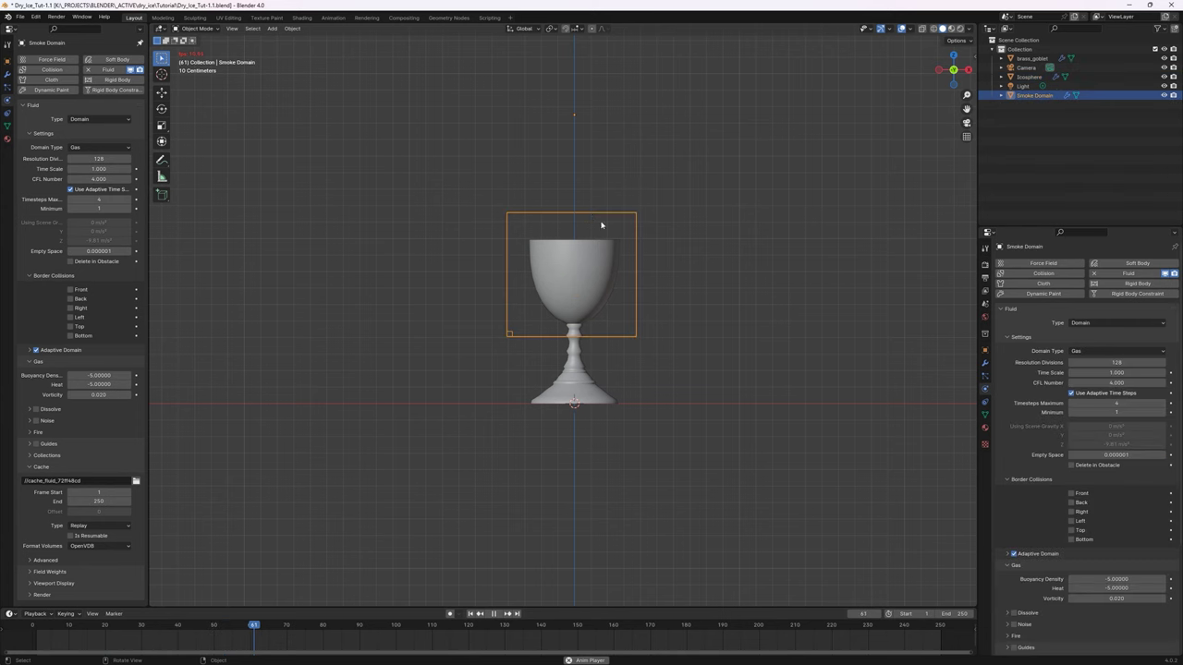
click(494, 614)
middle_drag(667, 251, 618, 301)
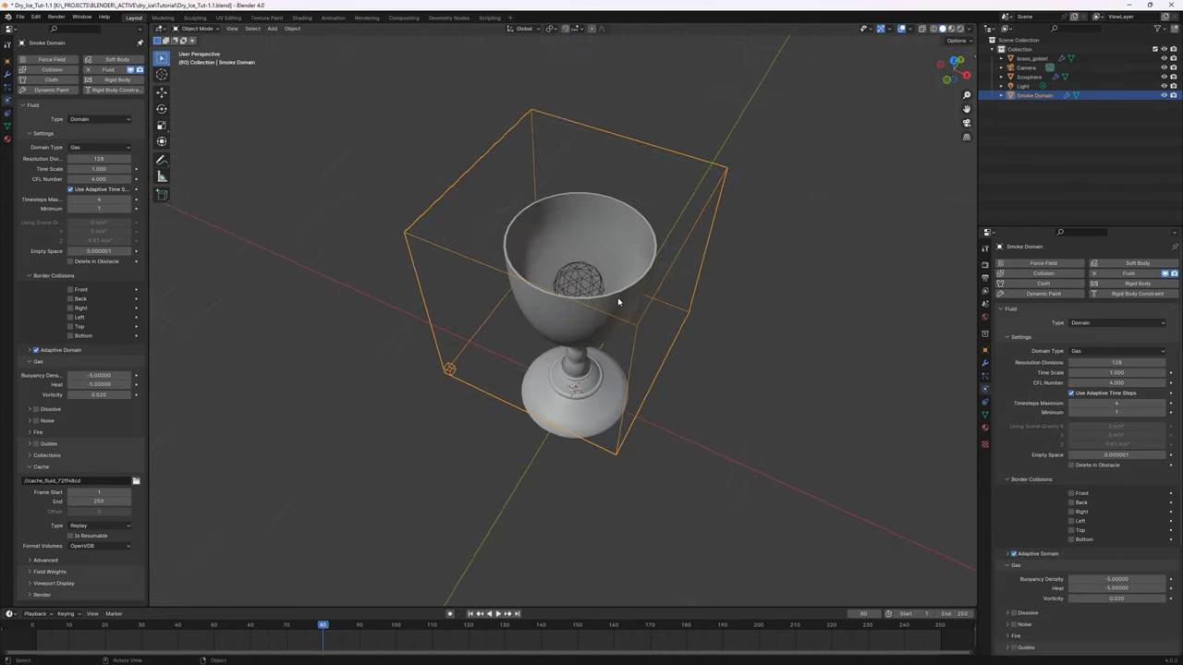
scroll(618, 301, up, 2)
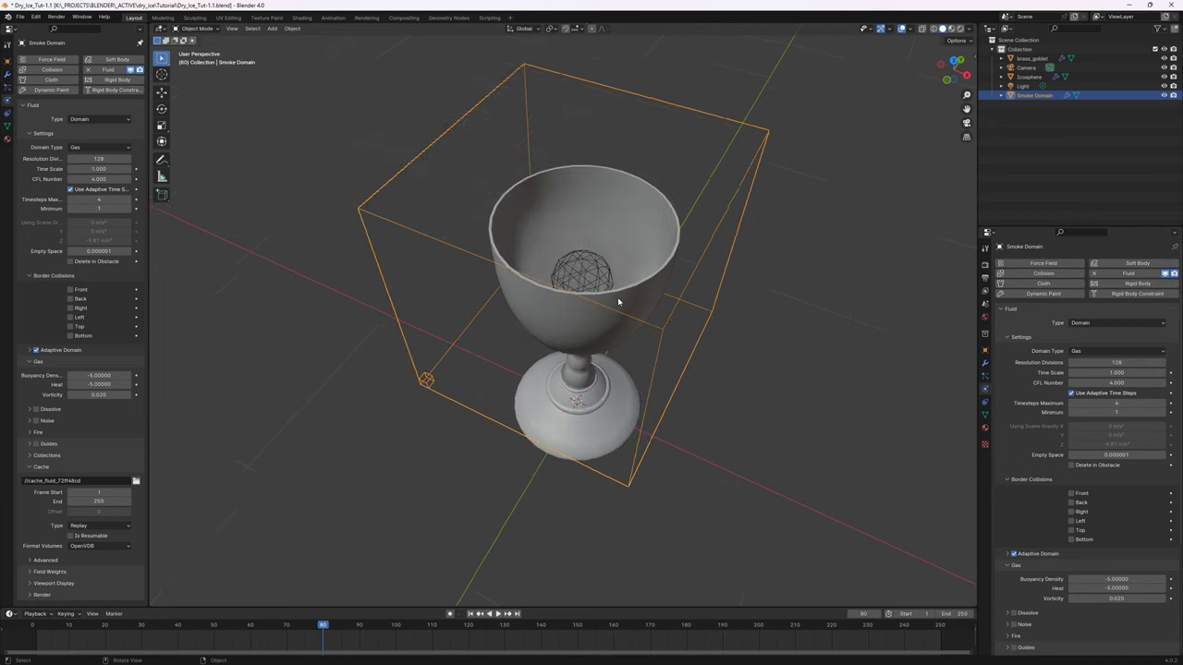
Replay the simulation from the first frame in wireframe shading, inspect the smoke inside the goblet from several angles and stop playback.
click(470, 613)
click(497, 614)
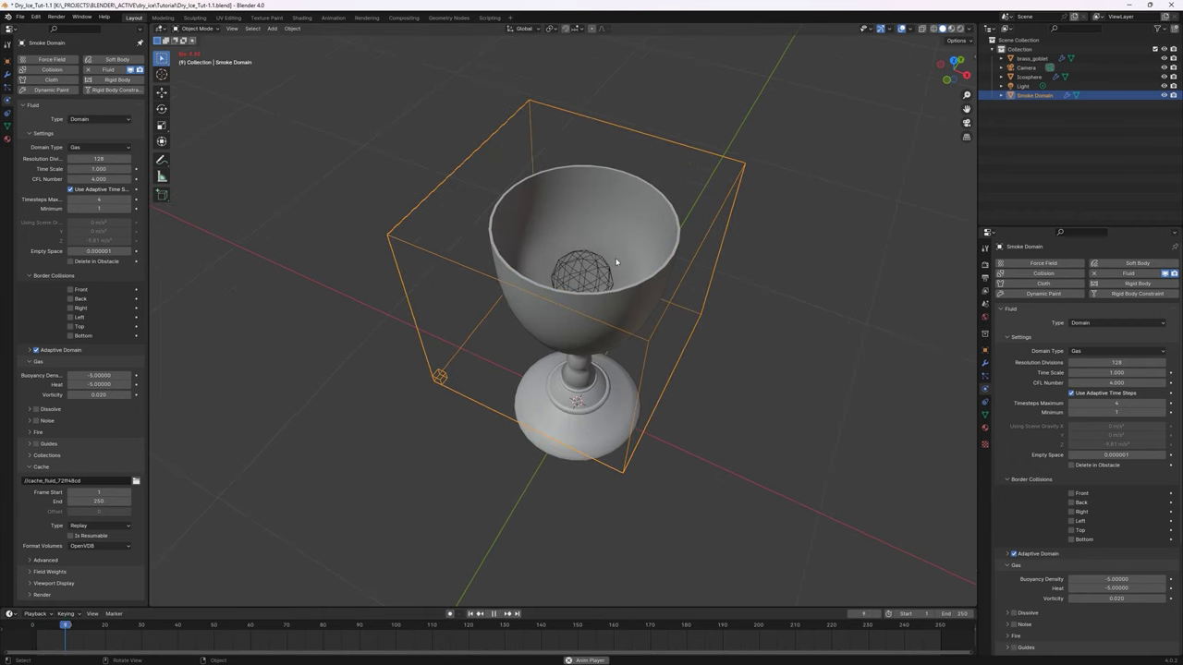
middle_drag(603, 243, 580, 279)
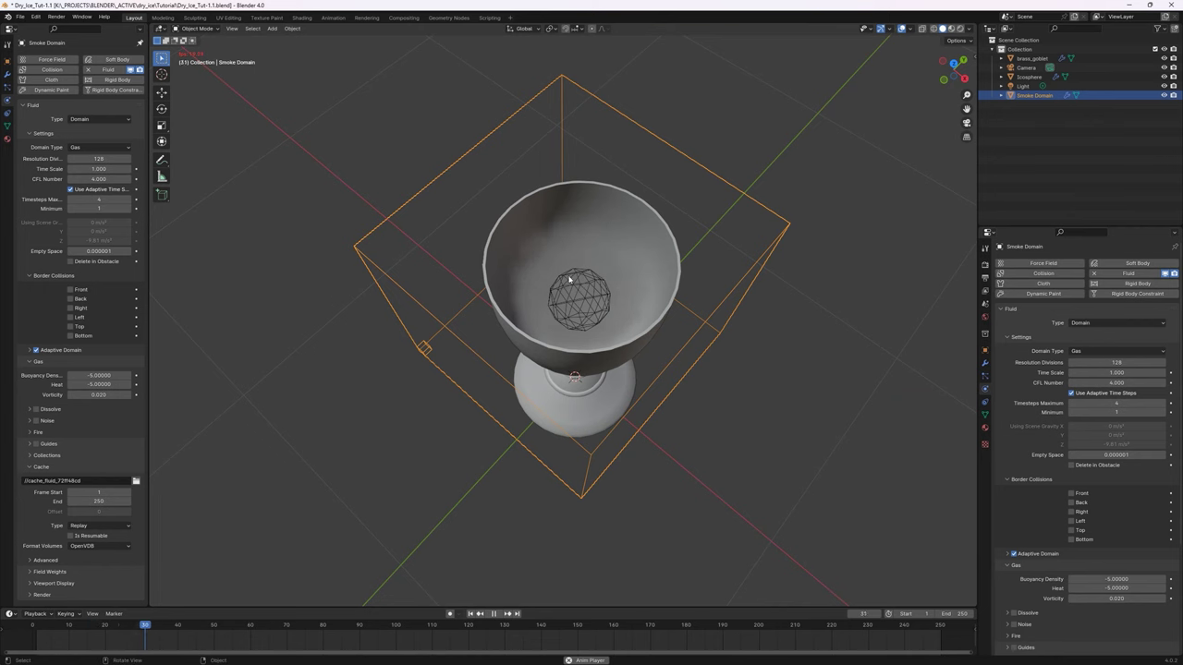
key(z)
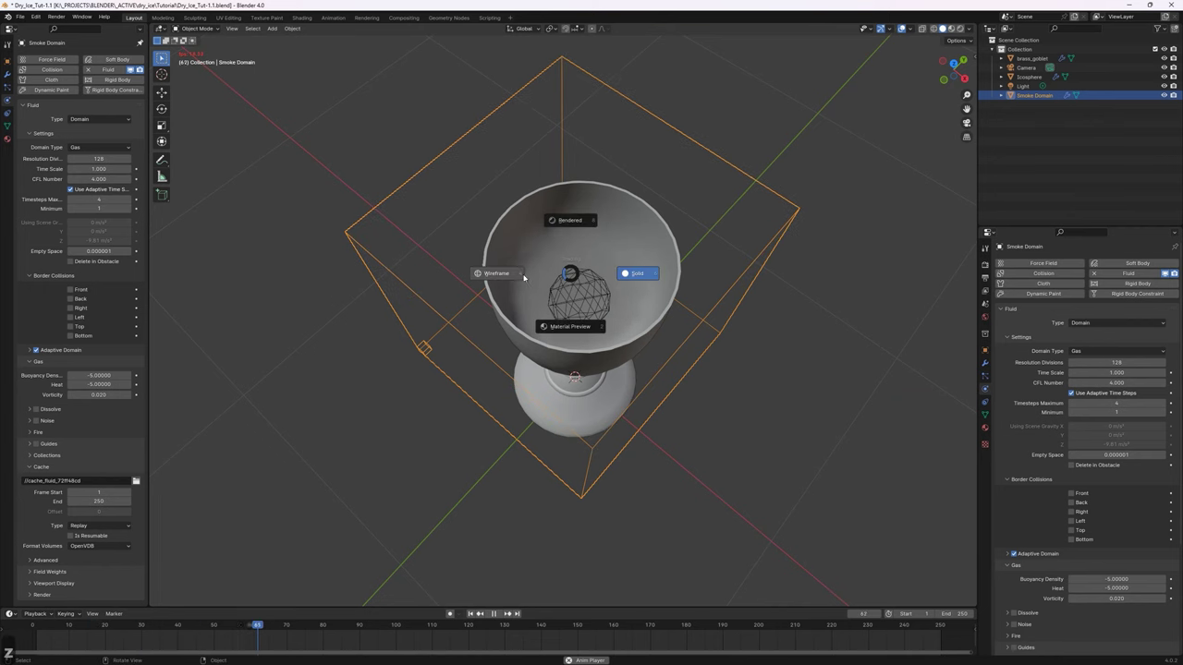
key(4)
middle_drag(612, 286, 654, 225)
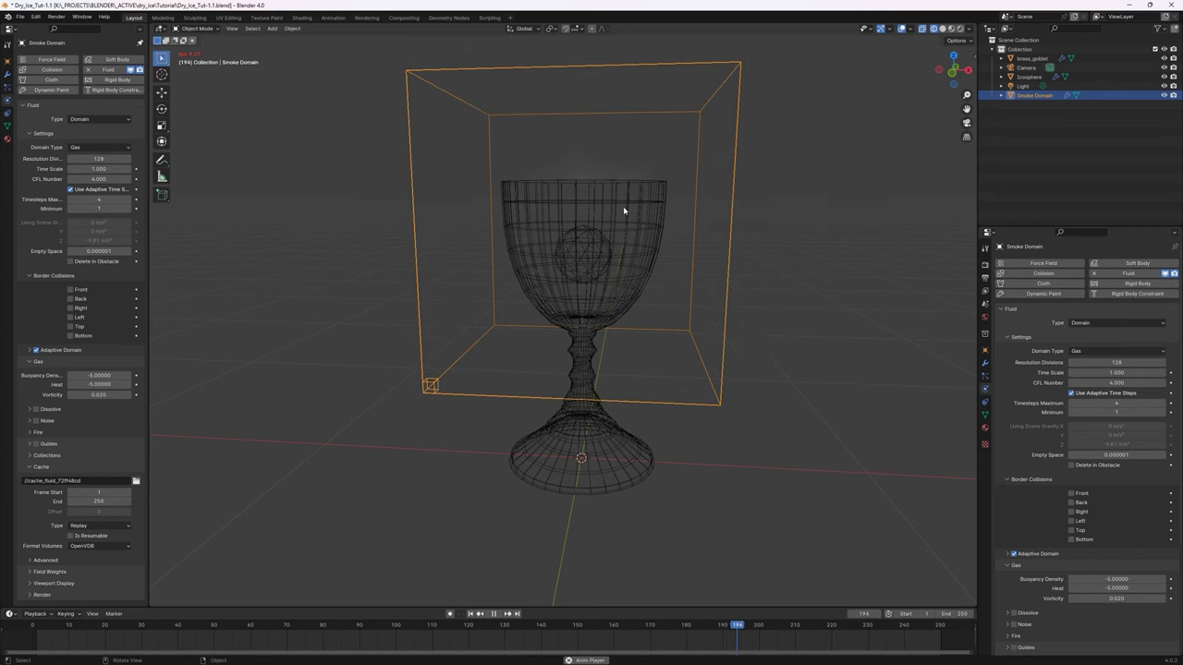
middle_drag(614, 203, 633, 284)
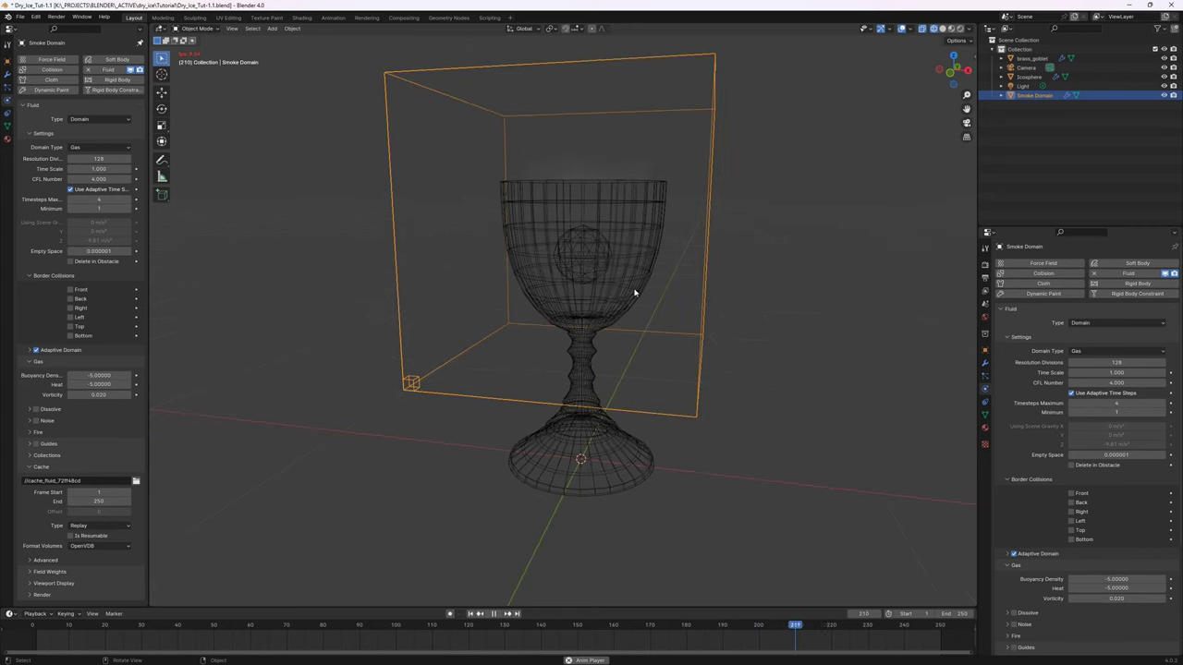
key(Escape)
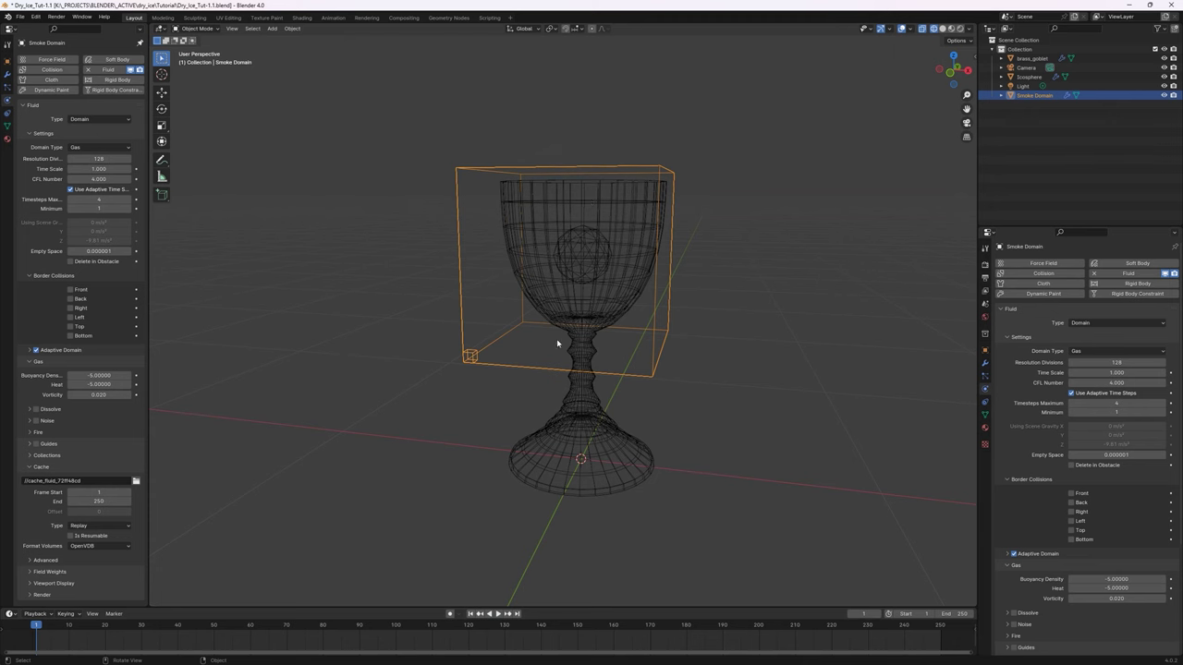
Set the Smoke Domain's gas Heat and Buoyancy Density to 5 and reapply the Replay cache type.
scroll(566, 239, down, 4)
middle_drag(566, 238, 576, 241)
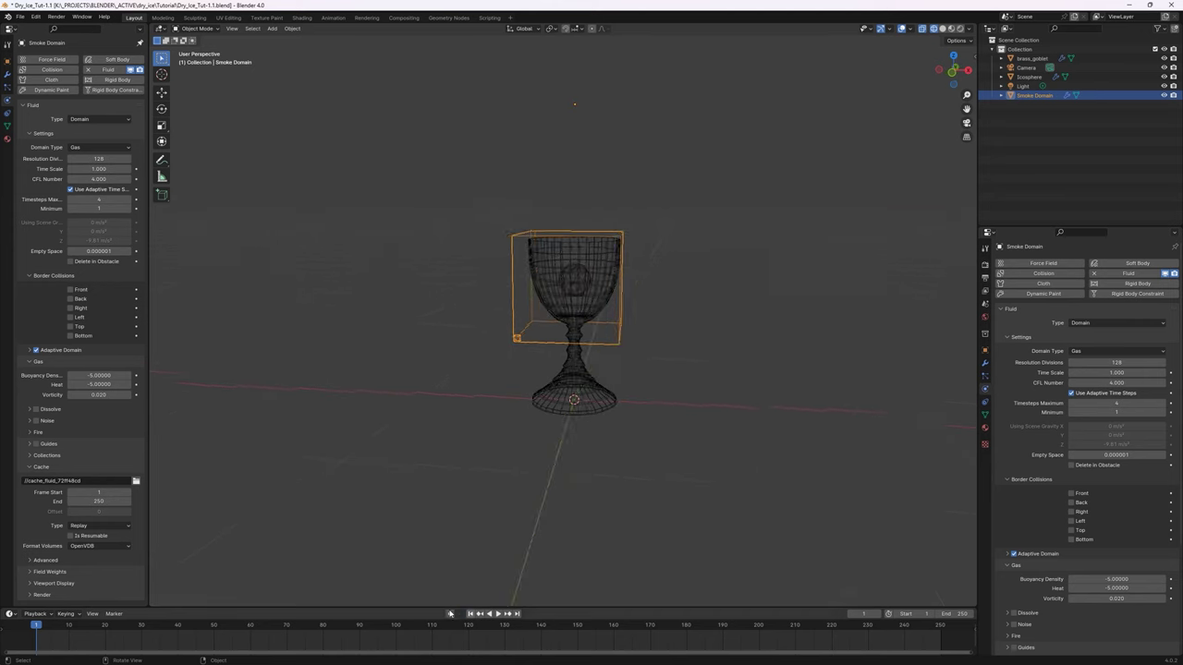
click(96, 384)
text(5)
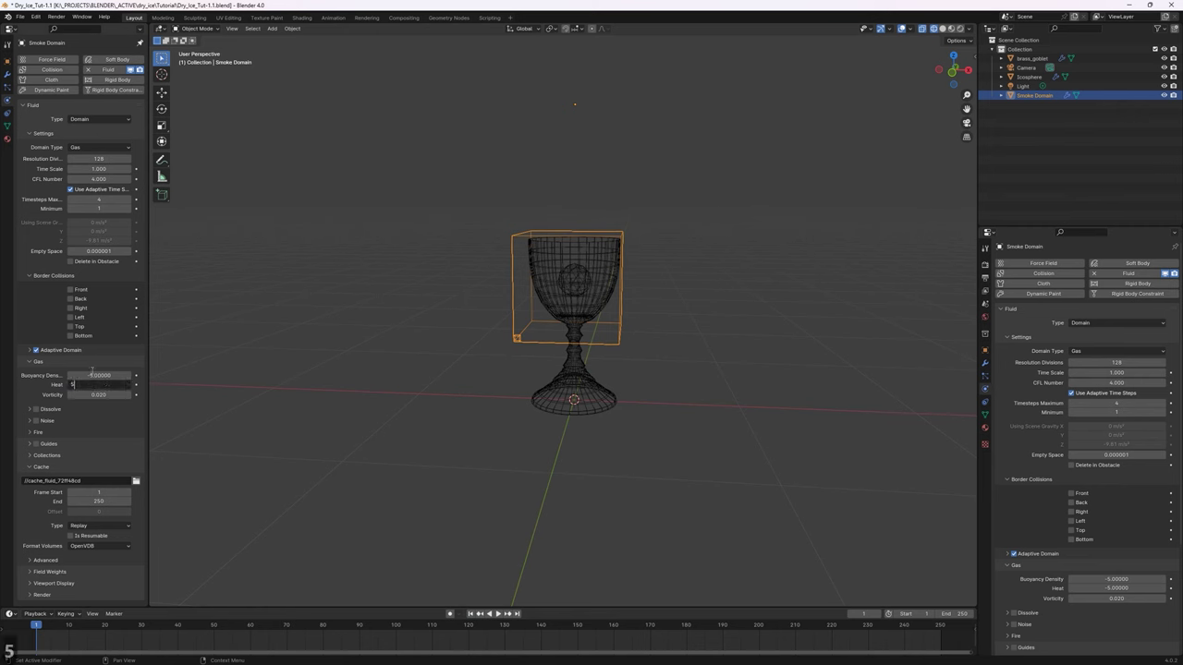
click(102, 376)
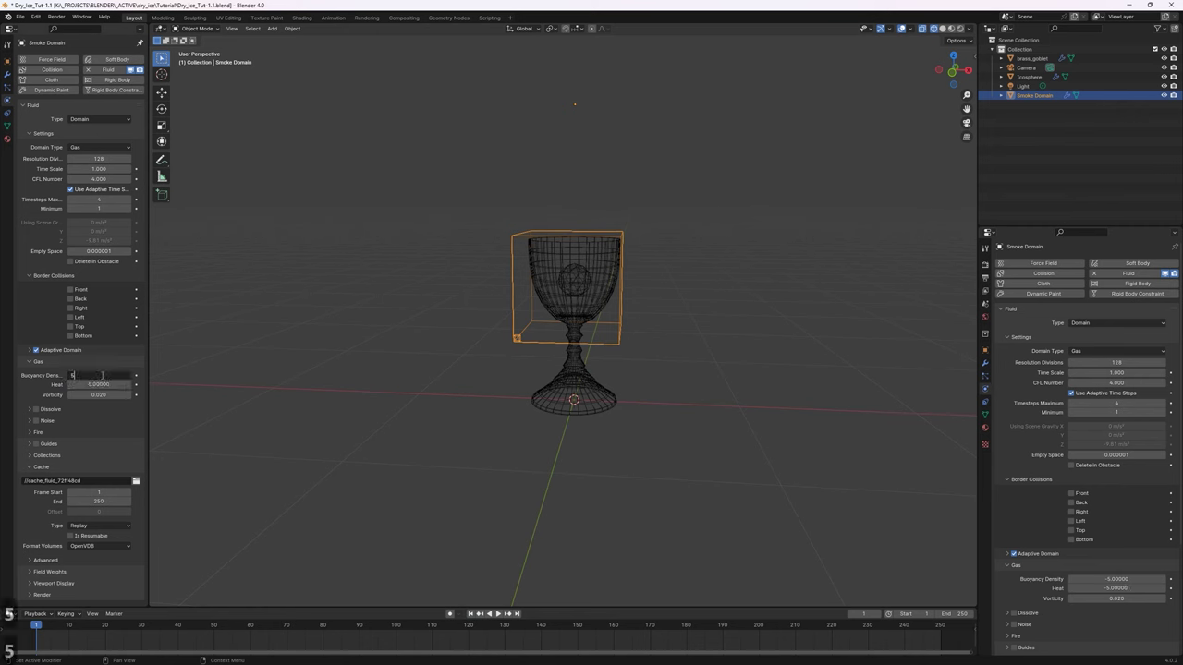
text(5)
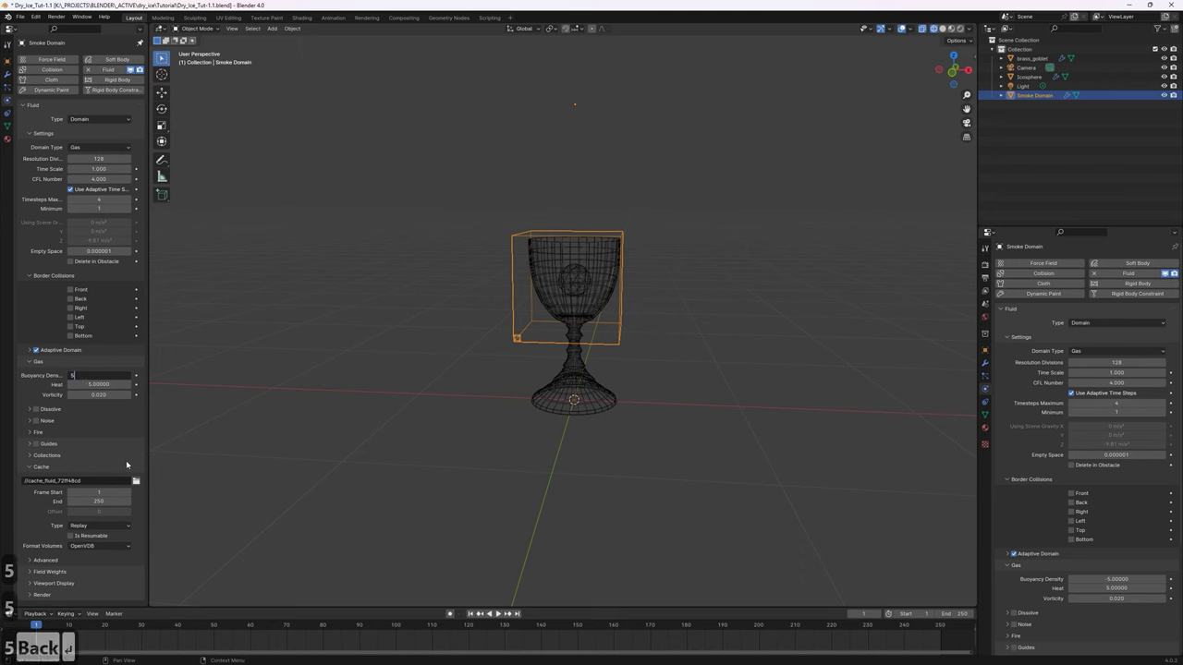
key(Return)
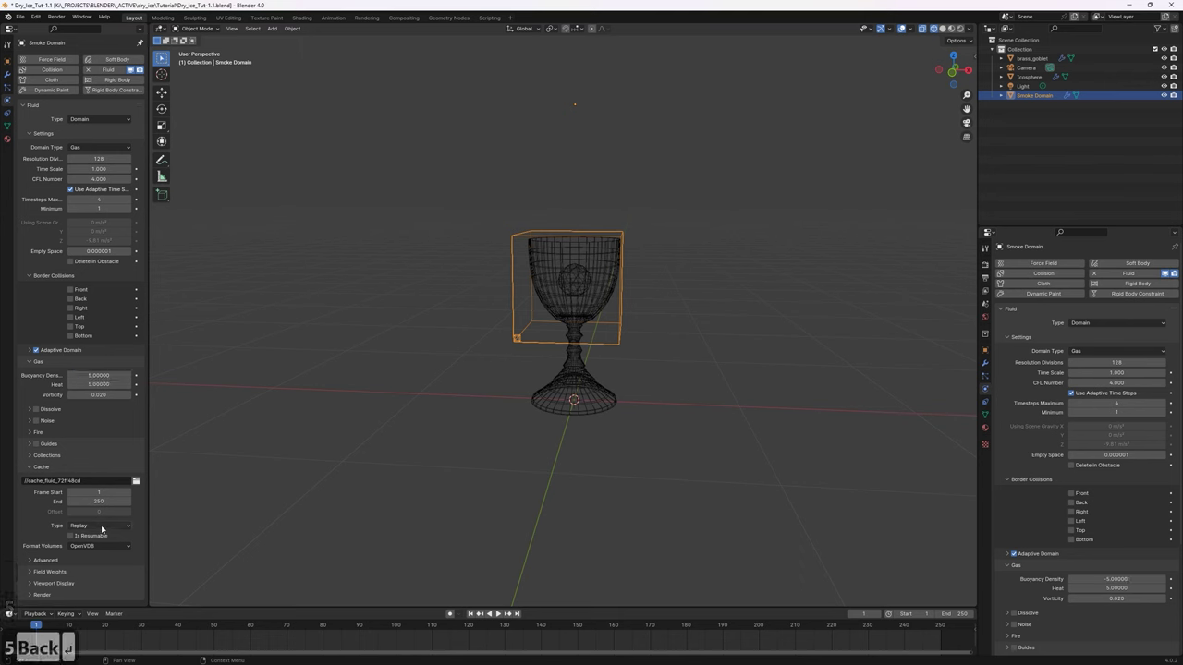
click(102, 526)
Preview the simulation with the positive buoyancy values, stop it and return to the first frame.
click(497, 614)
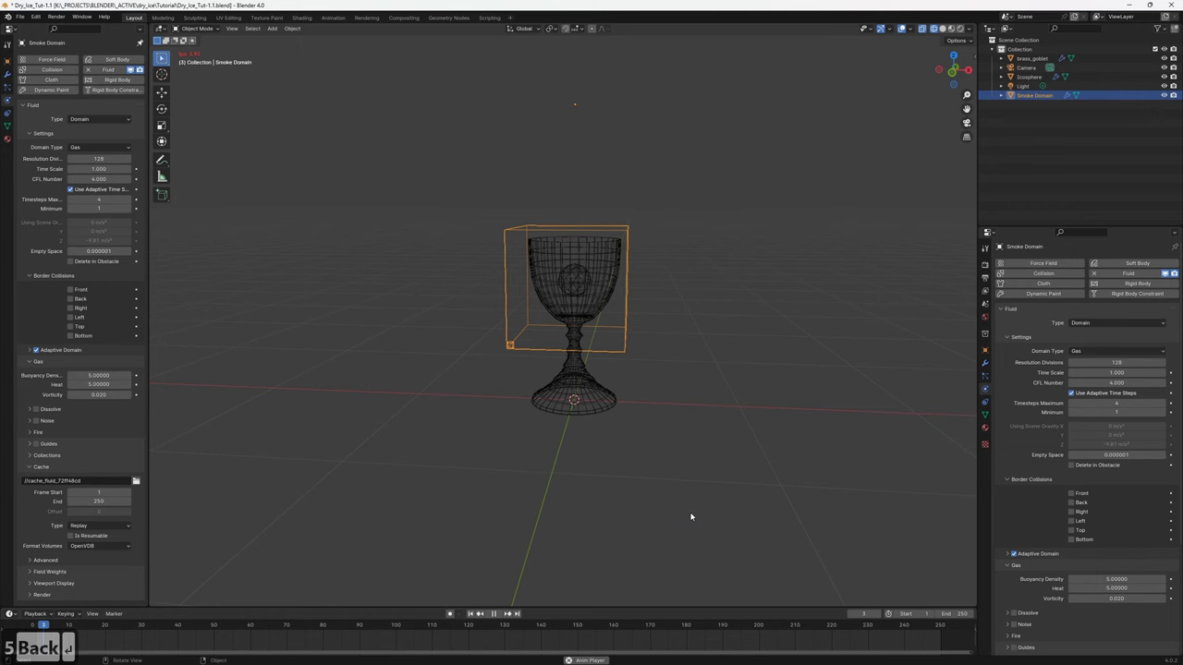
click(492, 615)
click(469, 614)
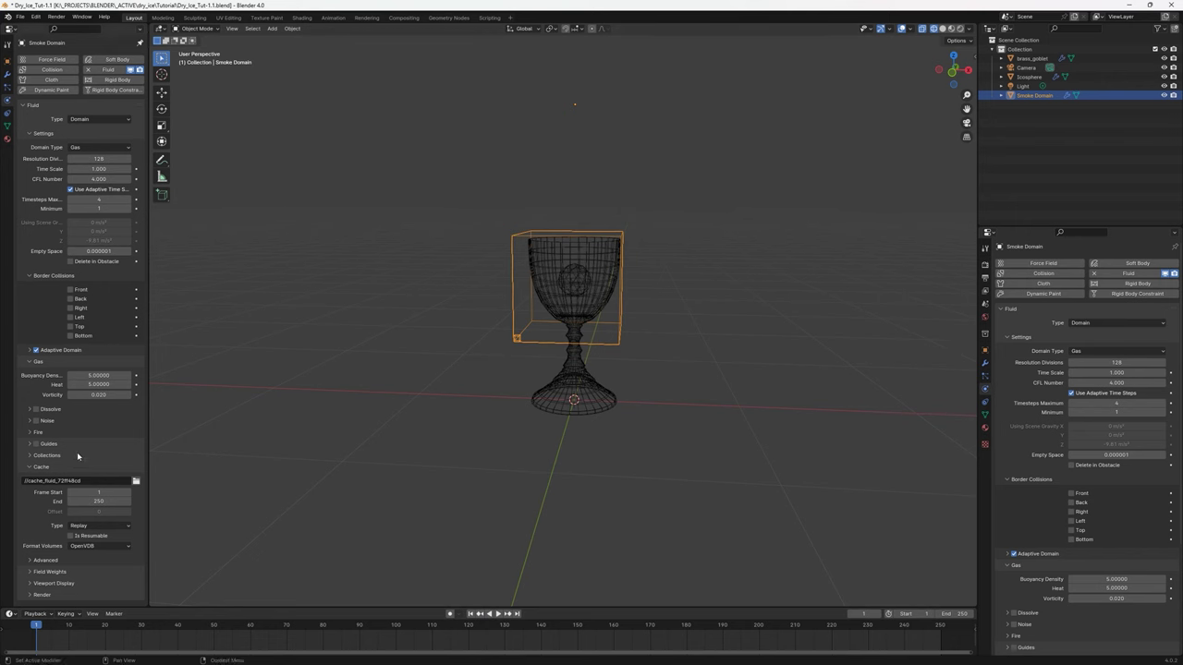
Set the scene's Z gravity to positive 9.81 m/s² and reapply the Replay cache type on the Smoke Domain.
click(985, 306)
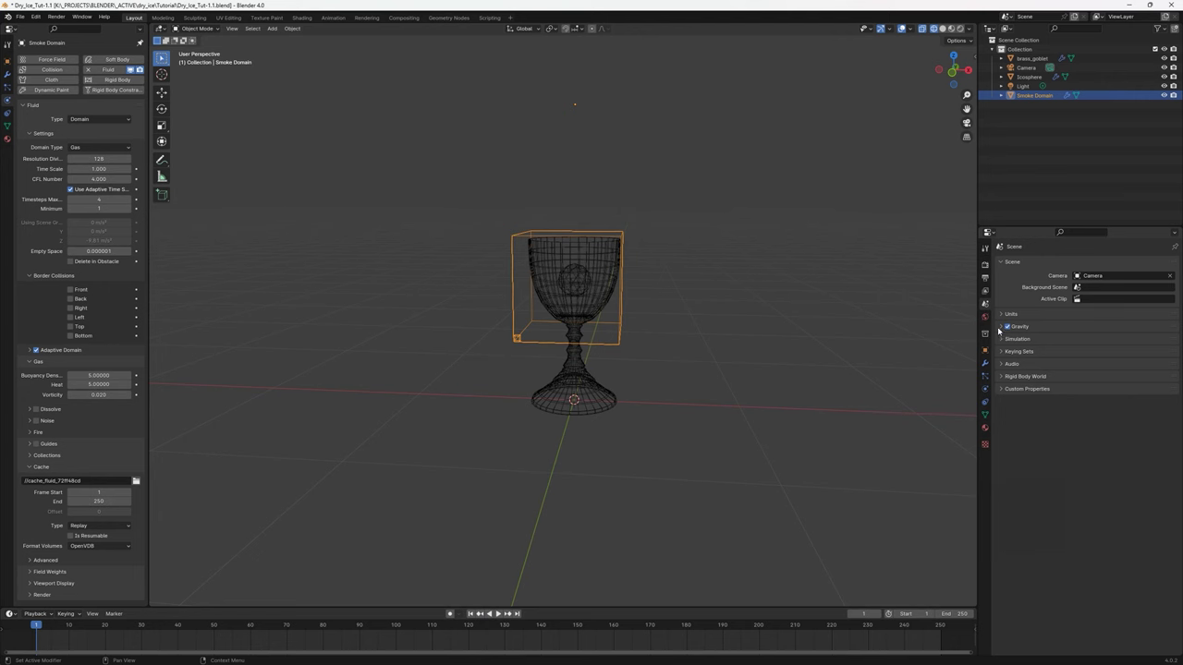
click(1002, 327)
click(1097, 356)
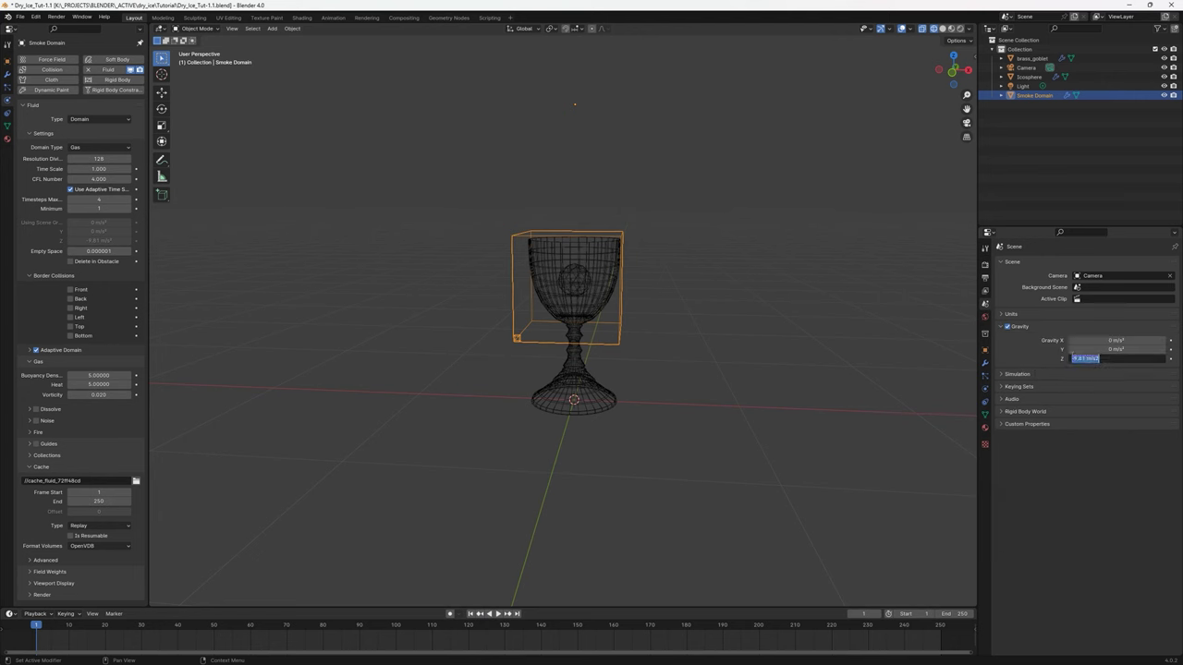
key(Delete)
key(Return)
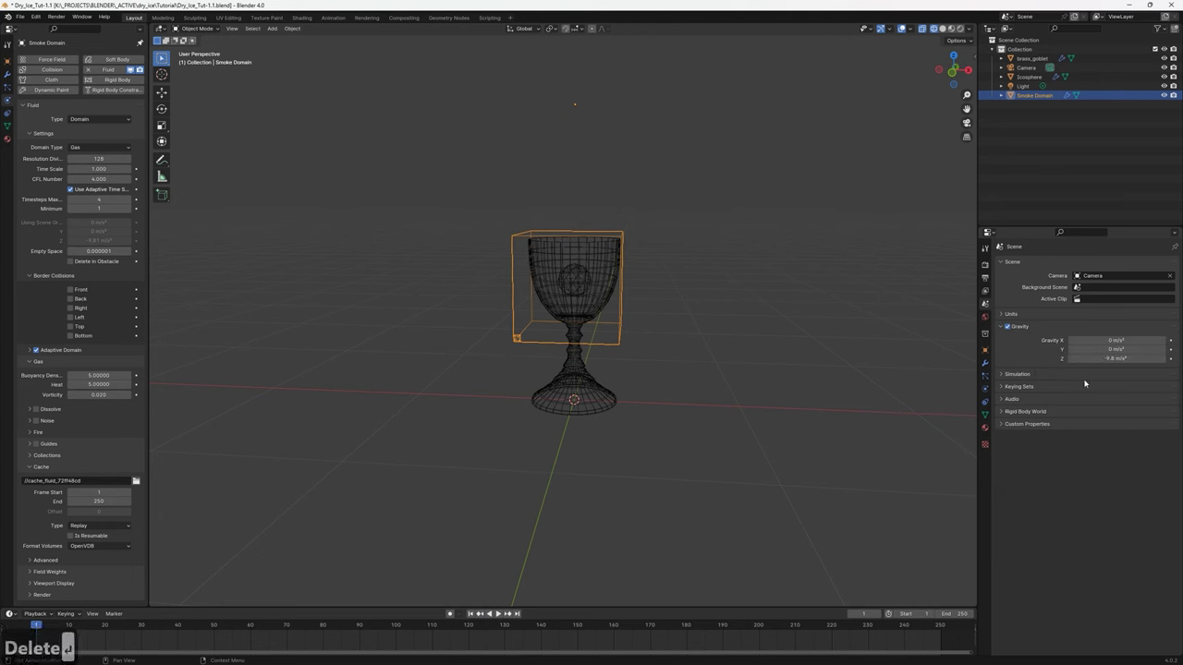
click(95, 526)
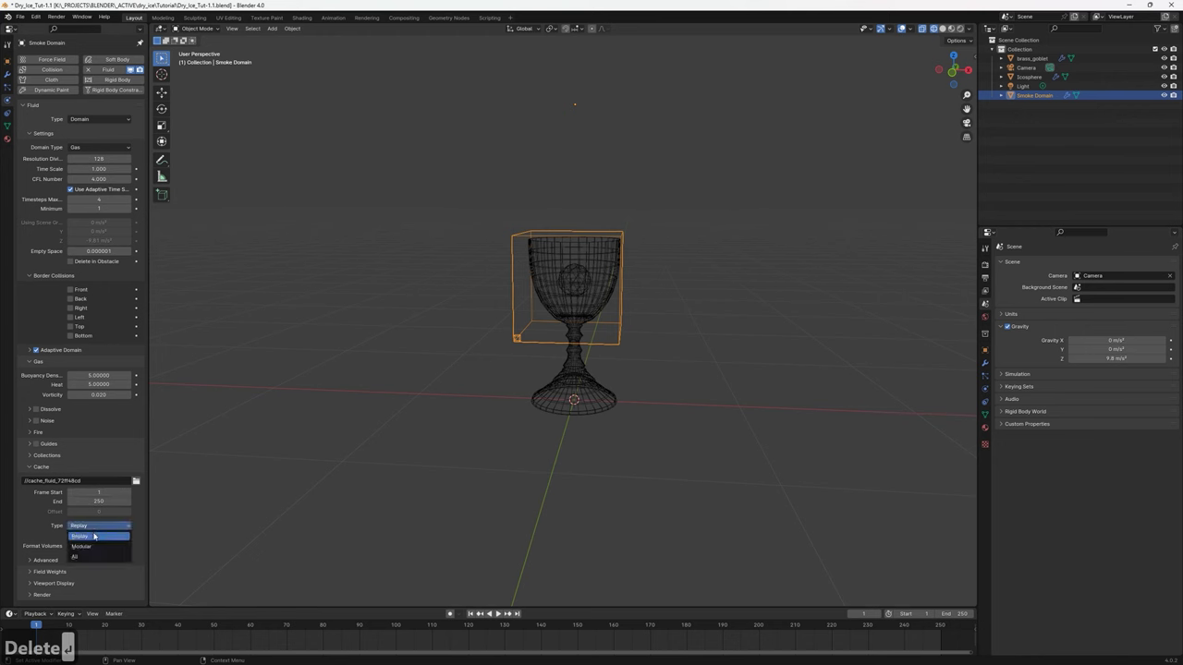
Play the simulation with the inverted gravity, stop it and inspect the smoke inside the goblet from above.
key(space)
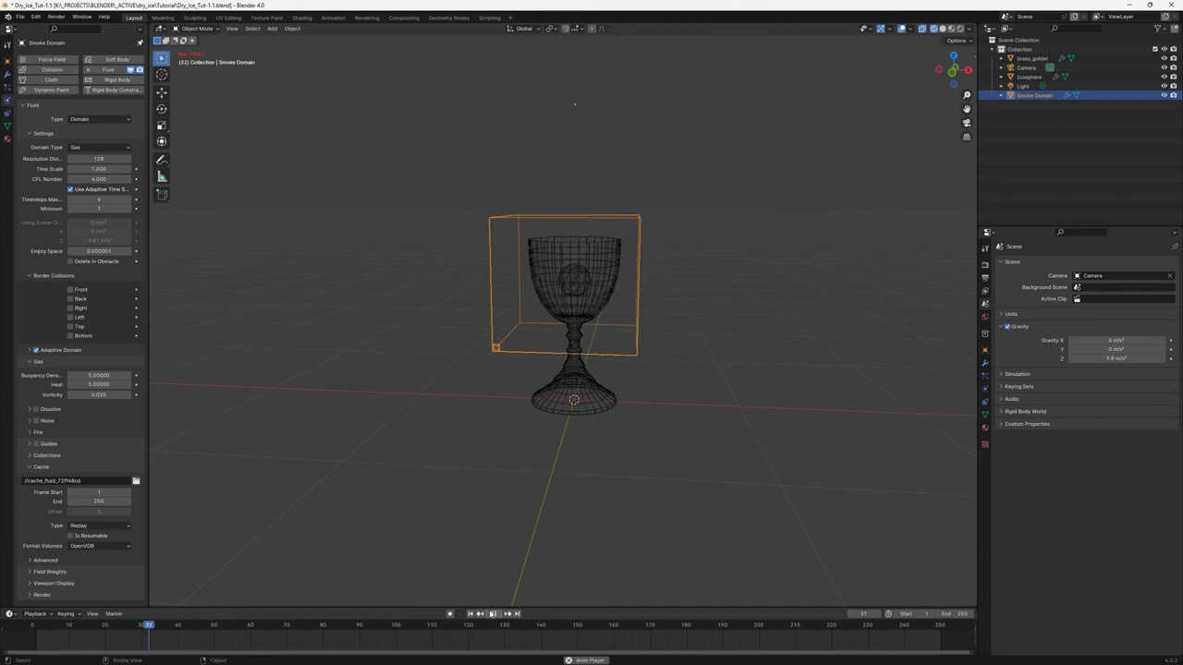
click(493, 613)
middle_drag(554, 462, 604, 351)
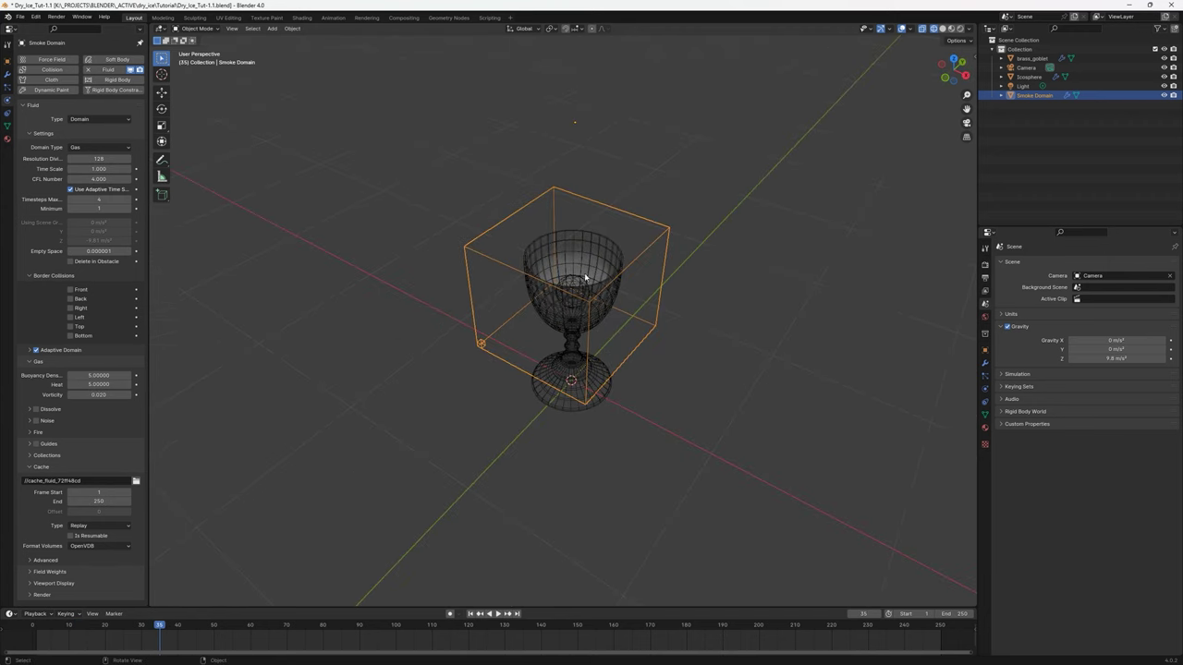
scroll(582, 270, up, 3)
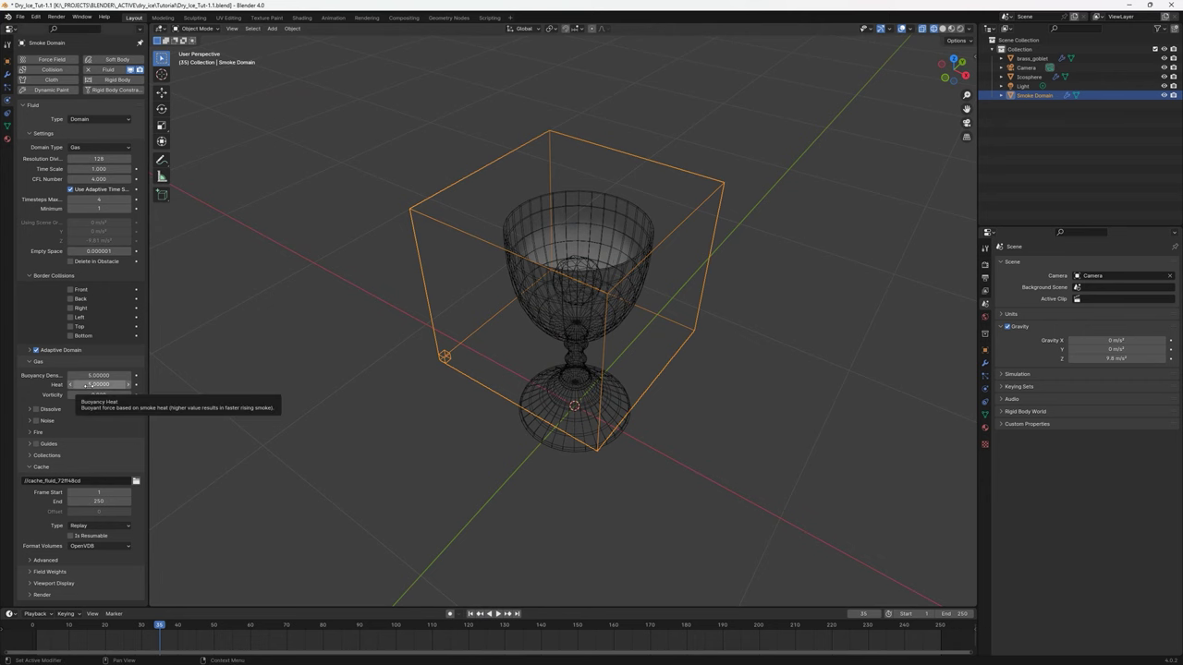
mouse_move(522, 328)
middle_down()
mouse_move(523, 283)
mouse_move(527, 311)
middle_up()
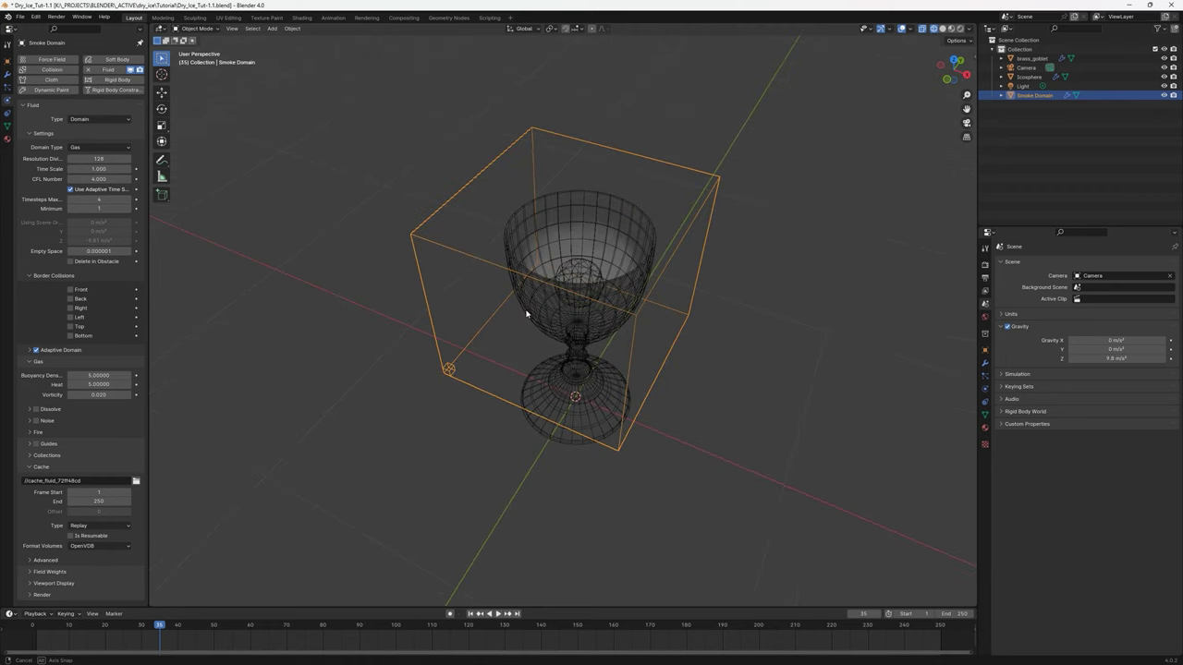
Replay the simulation from the first frame in a side view of the goblet, stop it and return to the first frame.
click(470, 614)
mouse_move(523, 374)
middle_down()
mouse_move(512, 367)
mouse_move(536, 352)
mouse_move(518, 365)
middle_up()
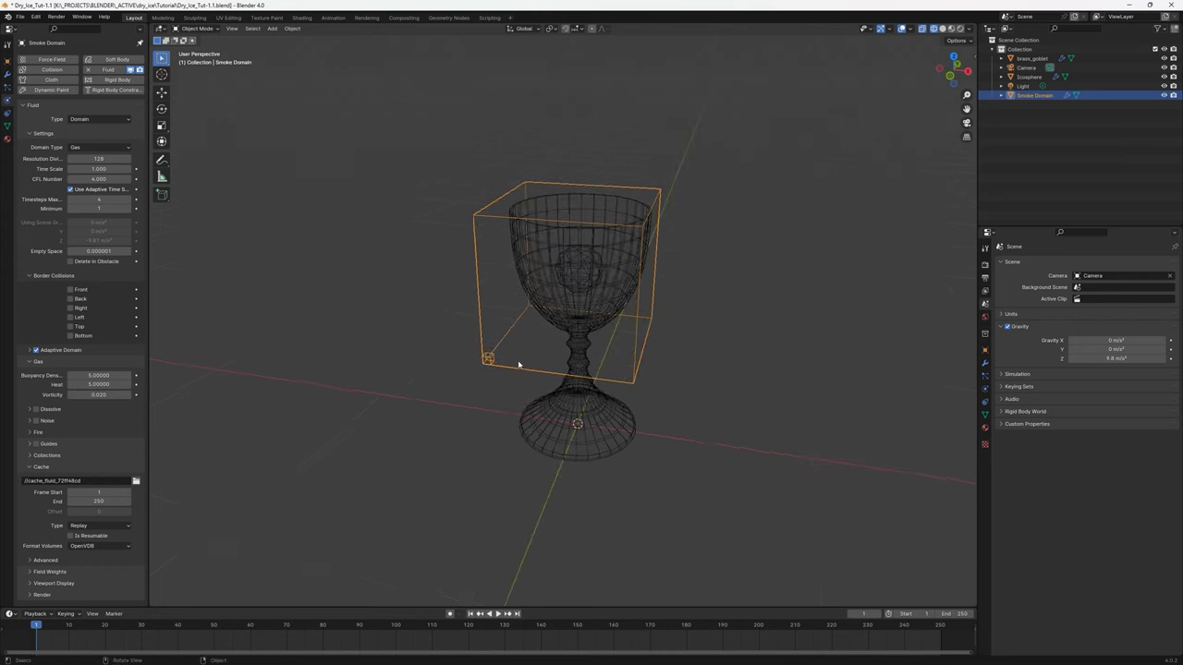
click(498, 615)
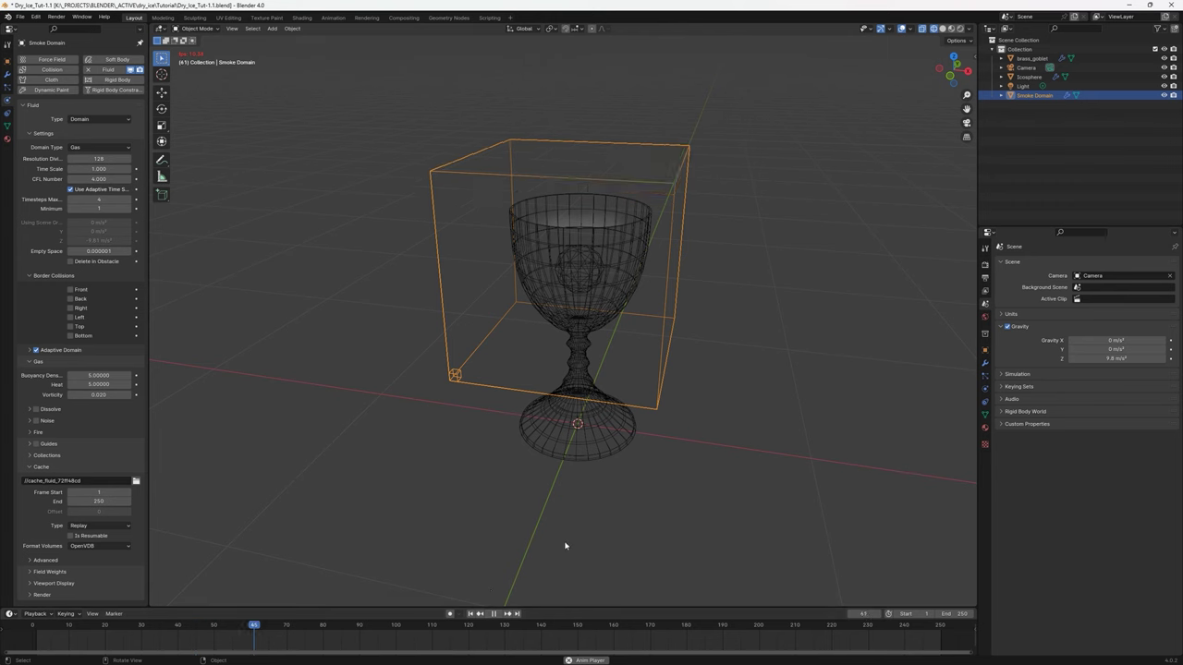
click(491, 614)
click(472, 613)
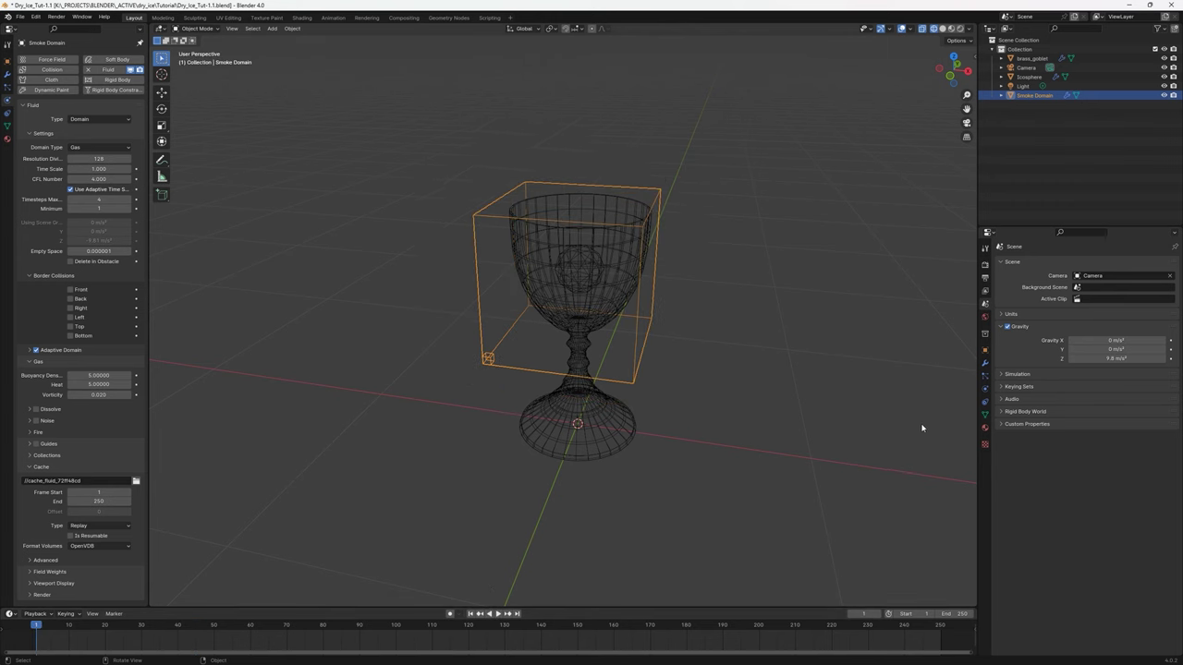
Enable Initial Velocity on the Icosphere's smoke flow and set its Z velocity to 9.81 m/s.
click(986, 390)
click(1029, 76)
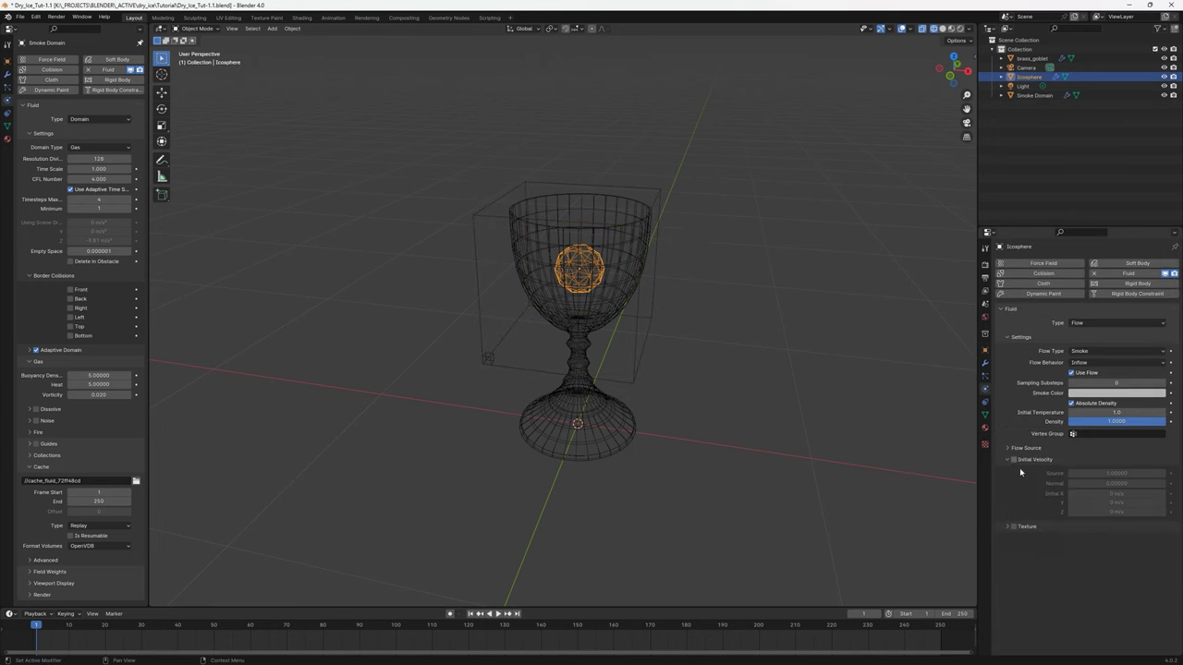
click(1013, 459)
click(1116, 511)
text(9)
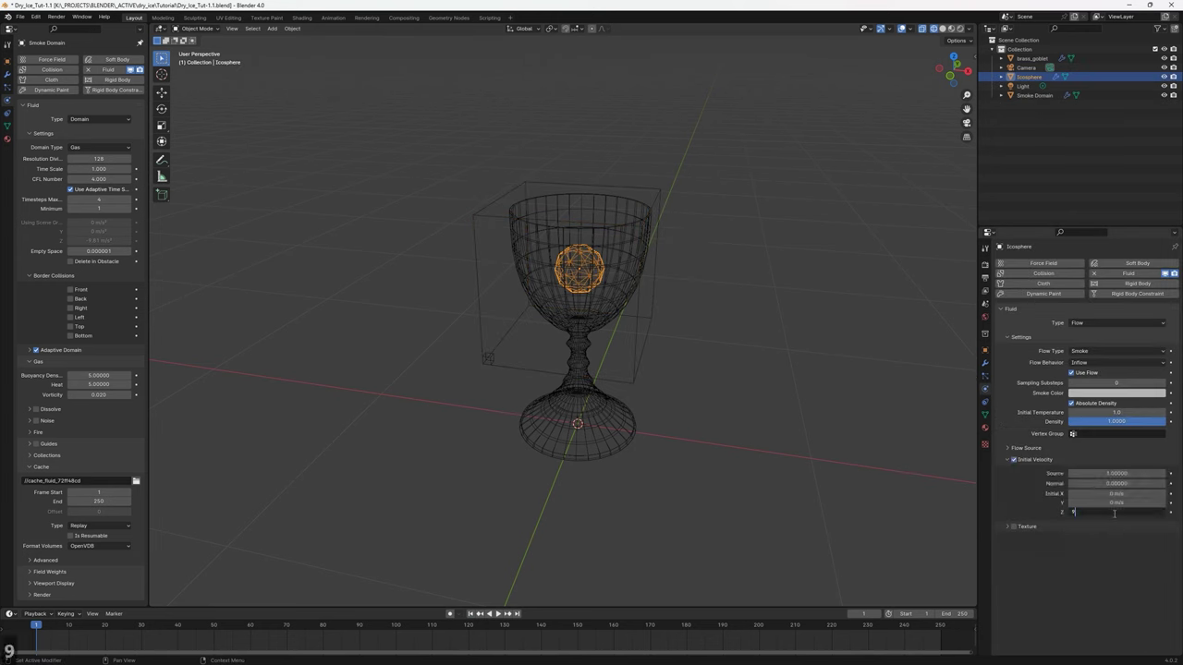
text(.81)
key(Return)
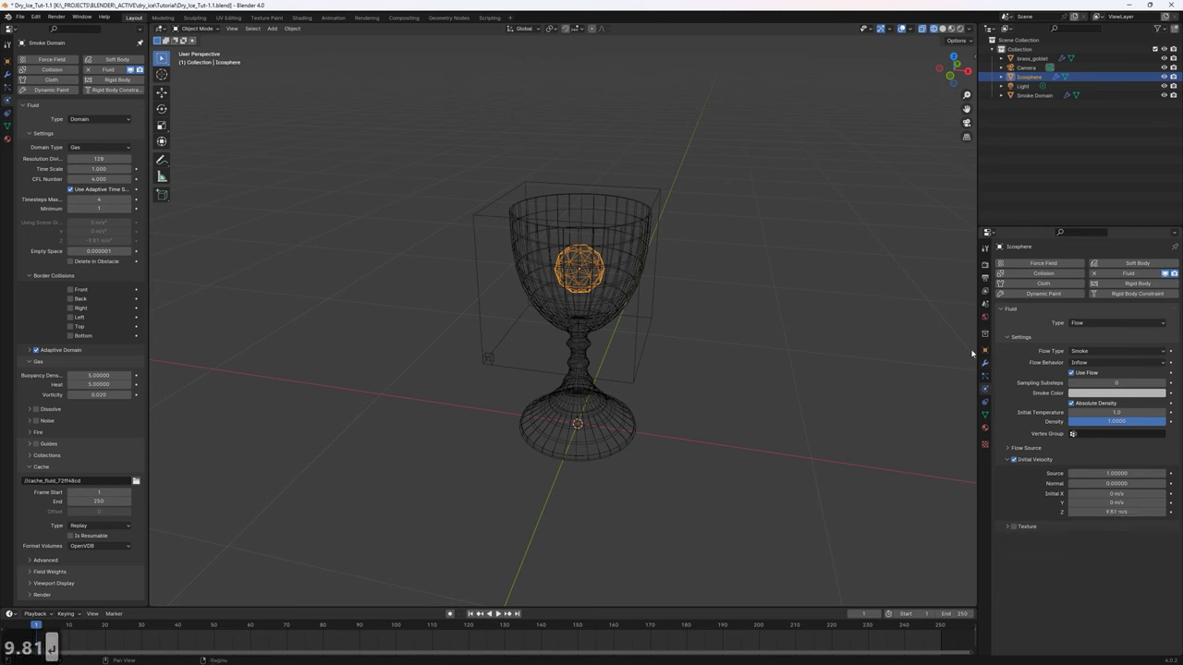
Check the scene gravity, reset the Smoke Domain's Replay cache and preview the simulation with the initial velocity, returning to the first frame.
click(983, 303)
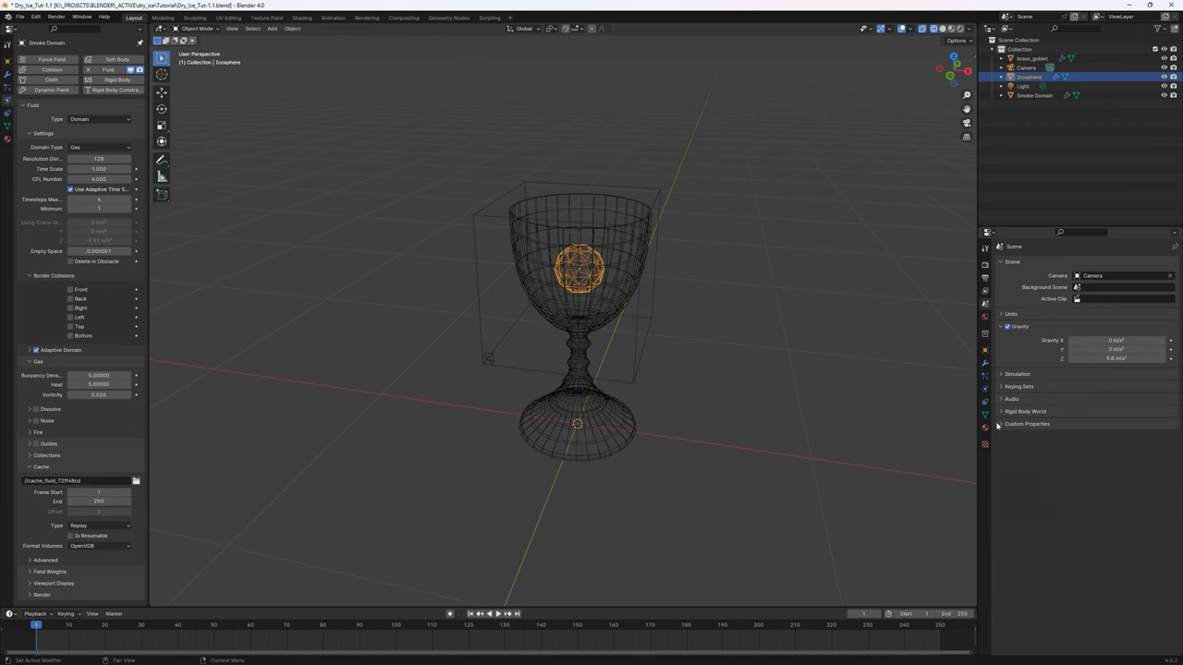
click(983, 390)
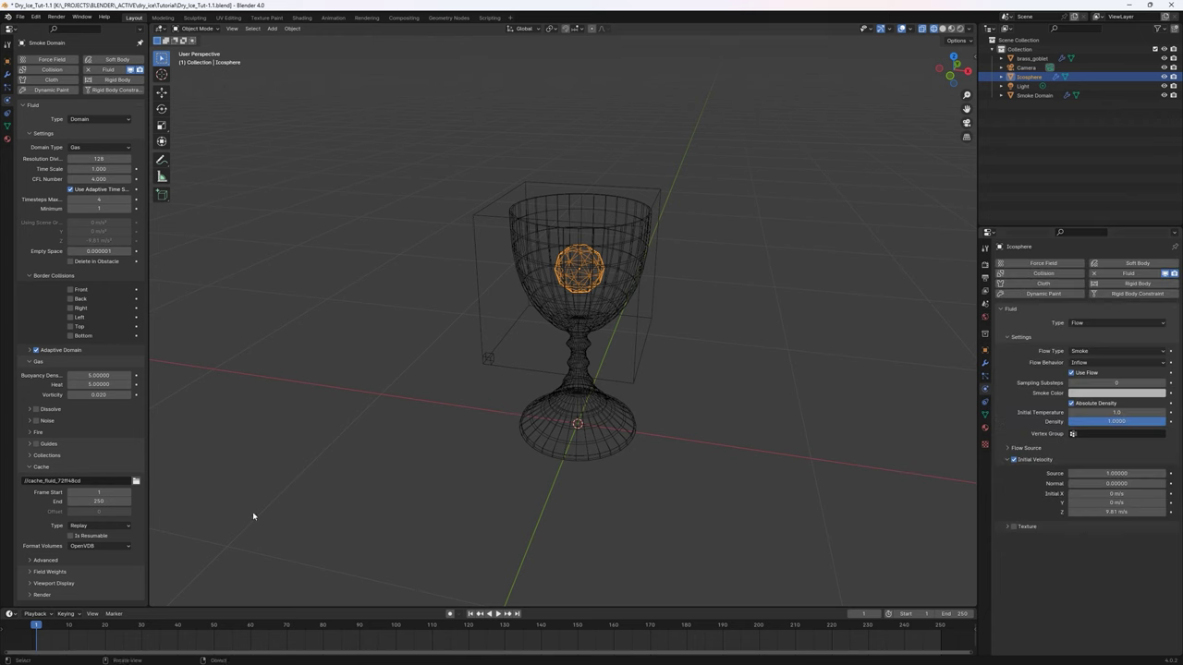
click(100, 525)
click(497, 614)
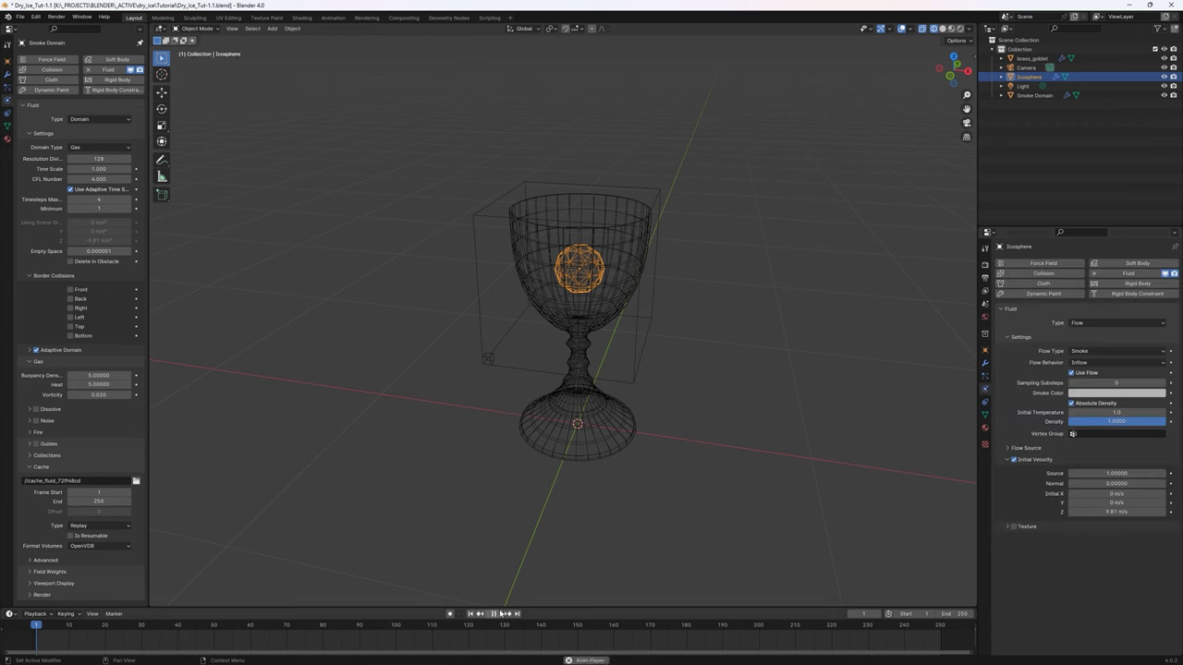
middle_drag(555, 363, 604, 280)
click(471, 613)
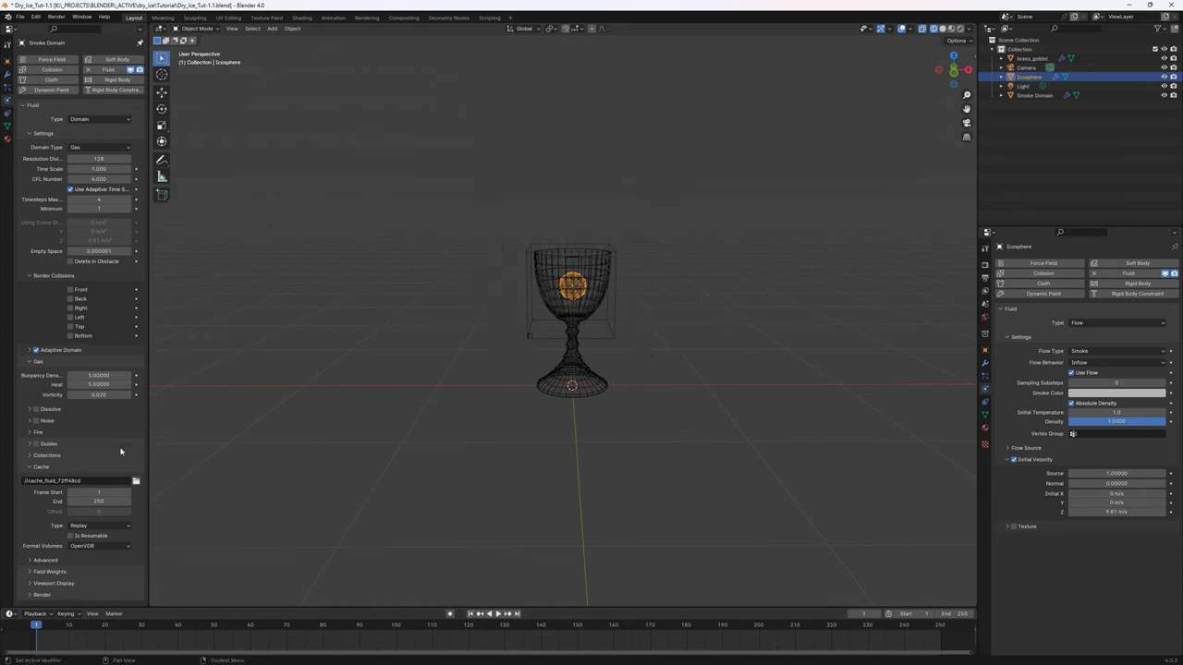
Set the Smoke Domain's Time Scale to 0.25, then play and stop the slowed simulation.
click(111, 169)
text(0.25)
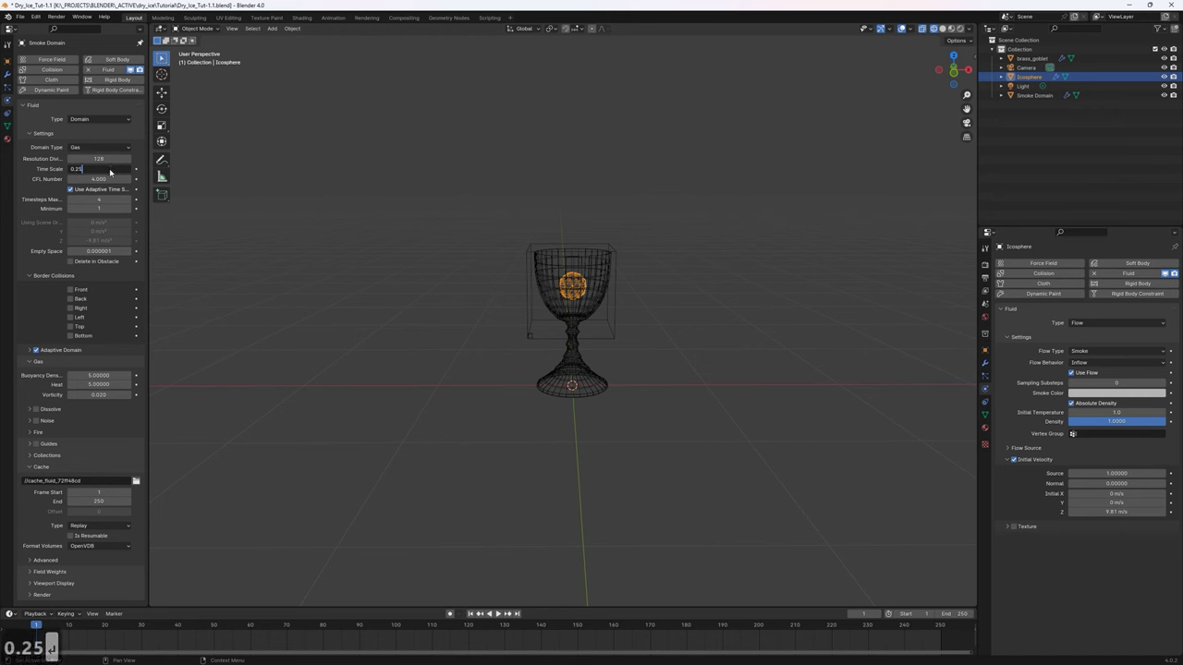
key(Return)
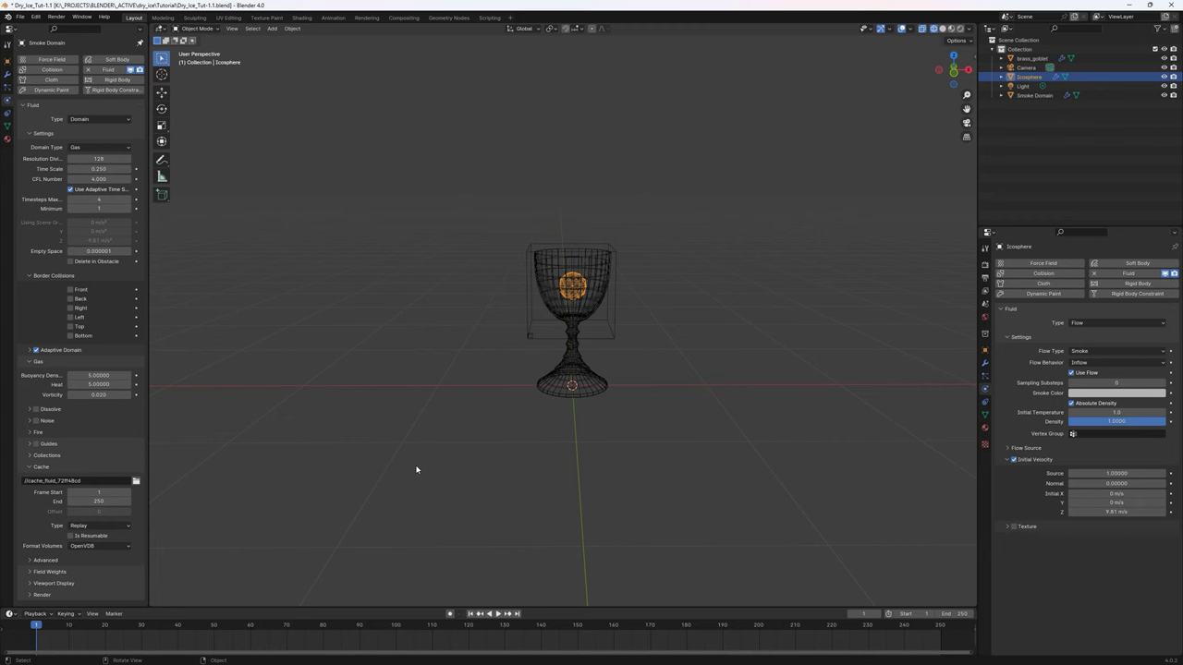
click(497, 613)
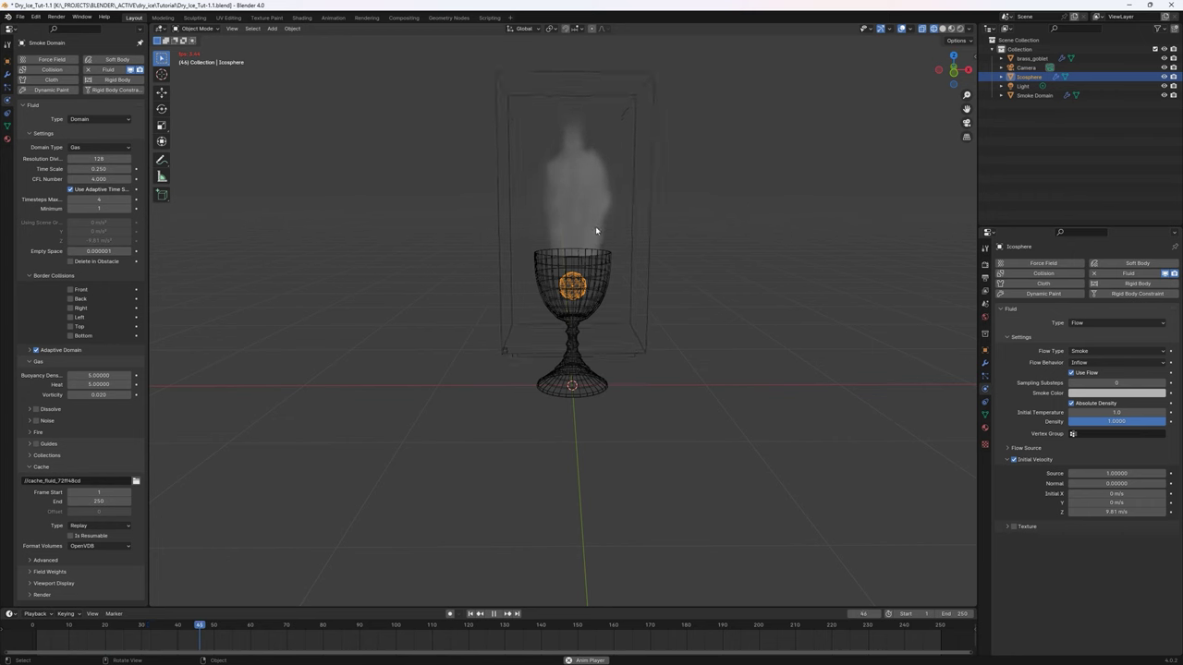
key(Escape)
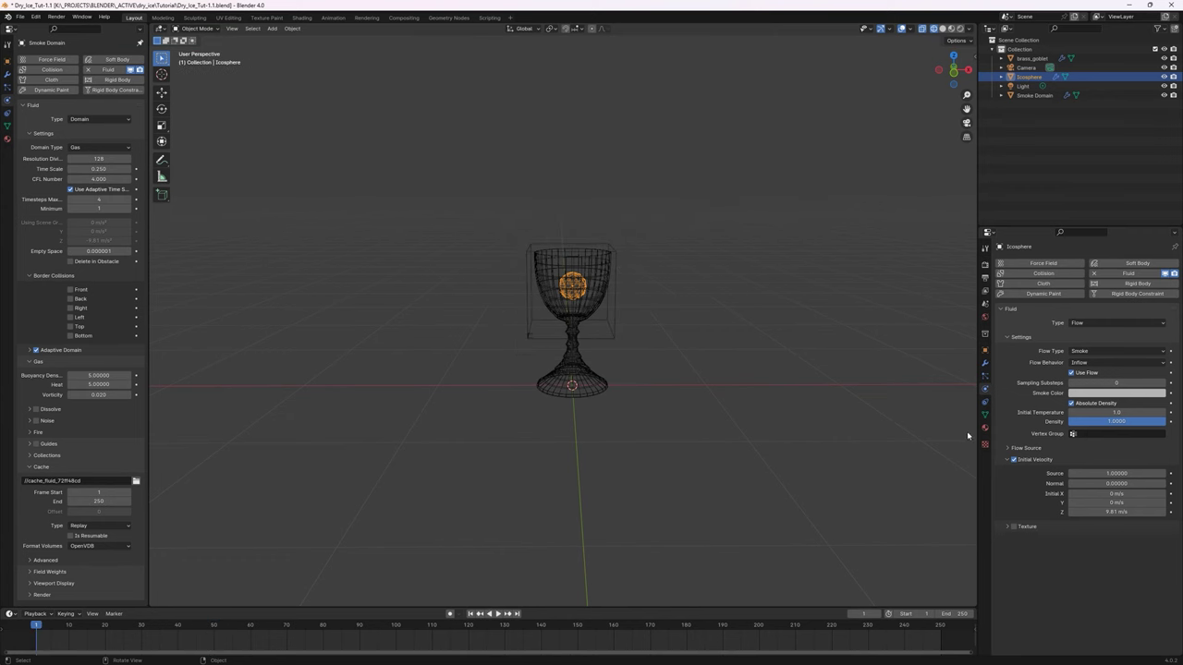
Set the Icosphere's Initial Temperature and Density to 10 and reapply the Replay cache type on the Smoke Domain.
click(1109, 414)
text(10)
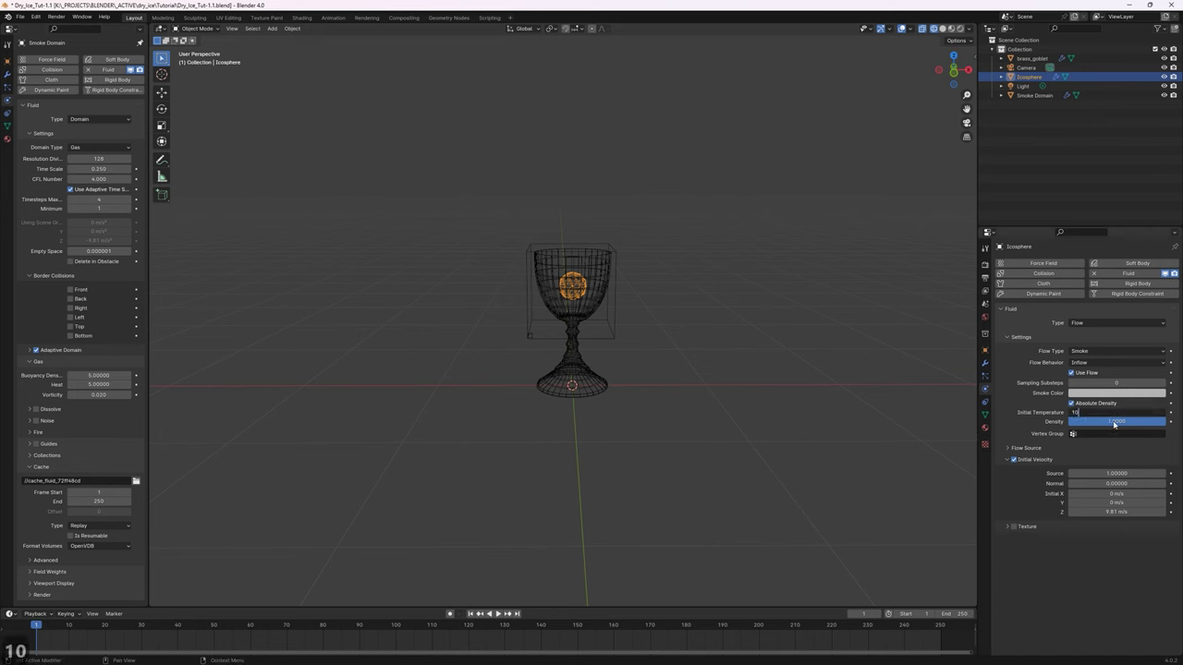
click(1114, 422)
text(10)
key(Return)
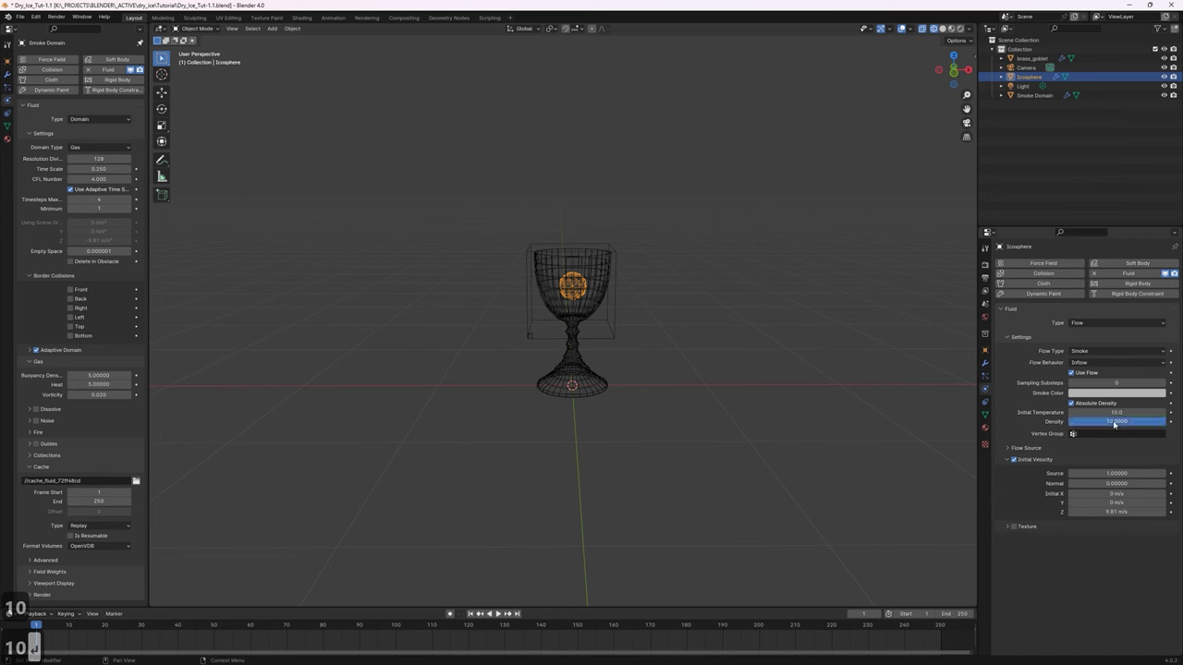
click(99, 525)
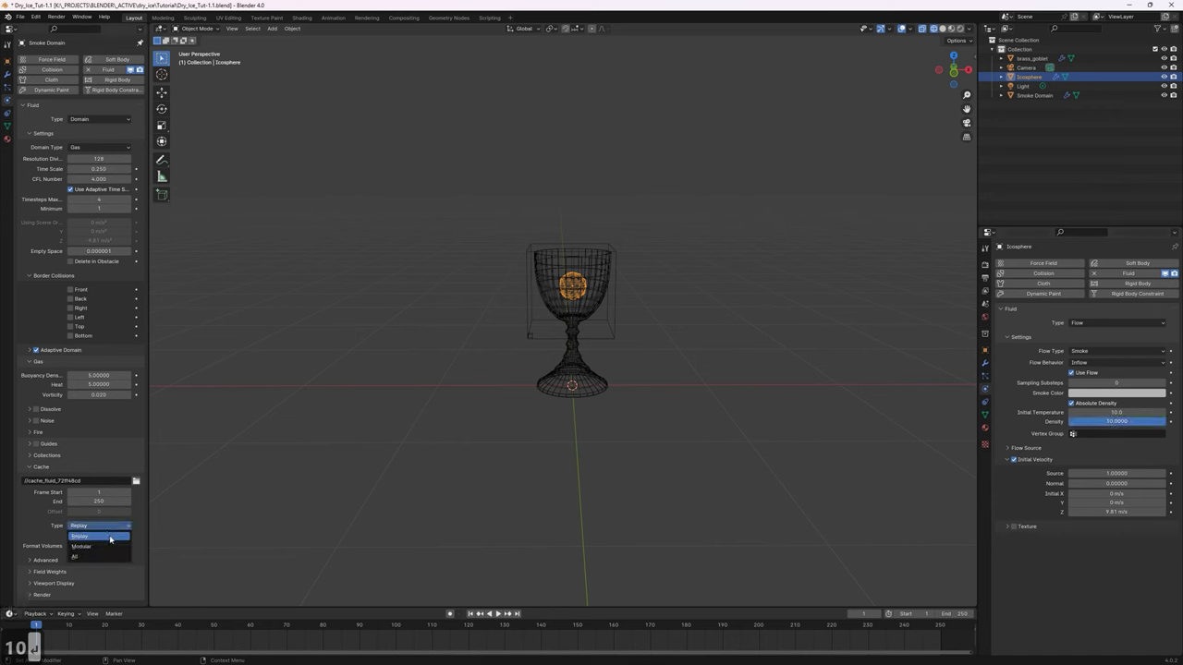
click(110, 537)
Preview the denser, hotter smoke, examine it in the front view and return to the first frame.
click(497, 613)
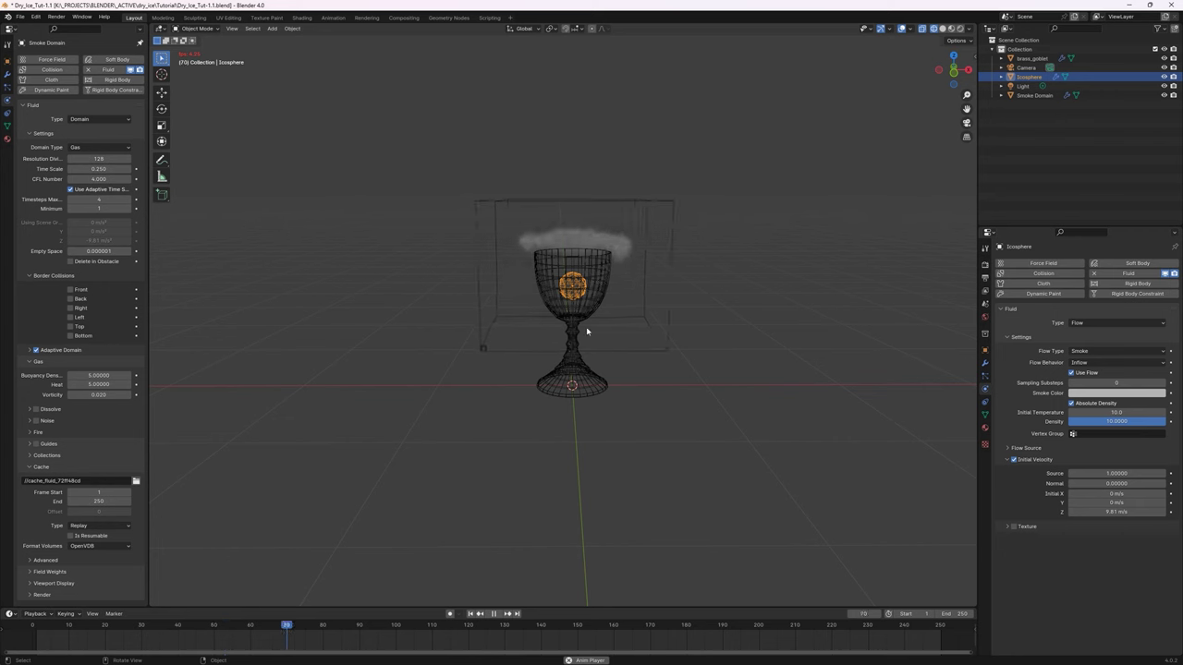
key(Escape)
key(KP_1)
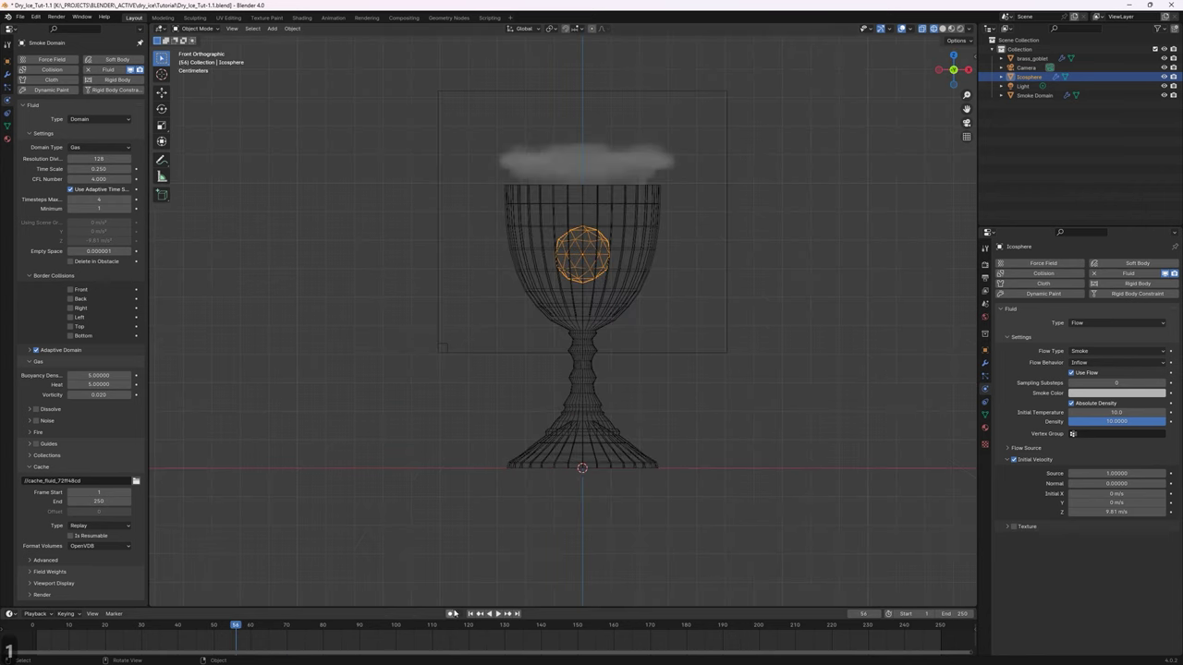
click(469, 613)
Set the Smoke Domain's Resolution Divisions to 200 and preview the smoke above the goblet rim up close.
double_click(102, 159)
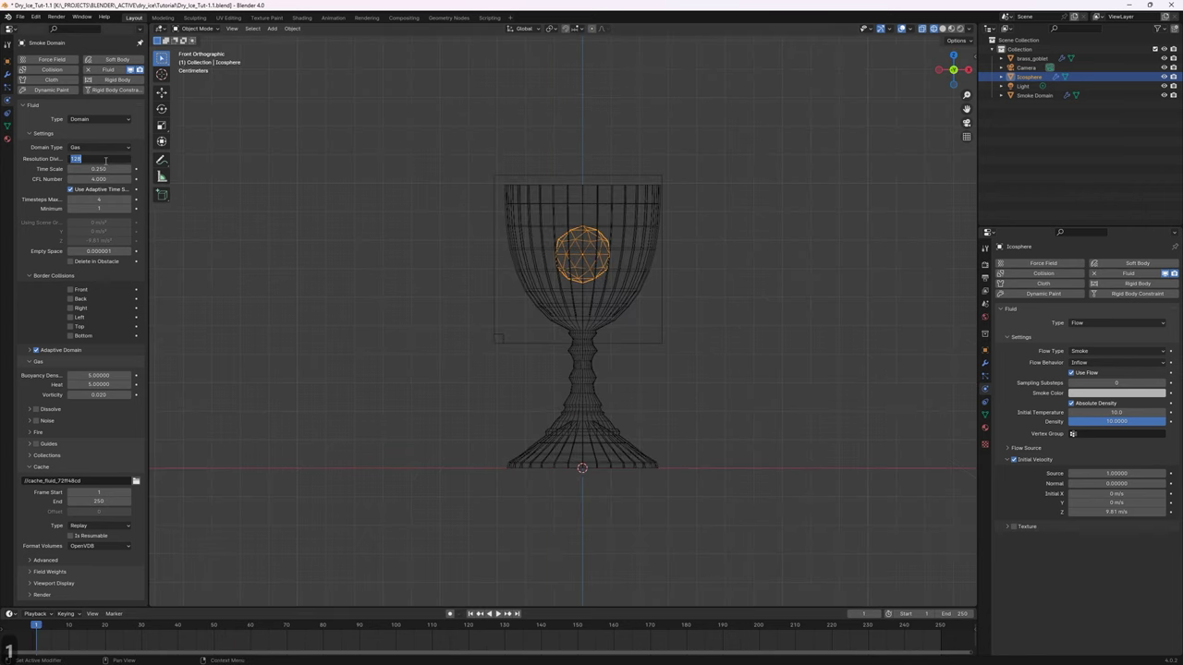
text(200)
key(Return)
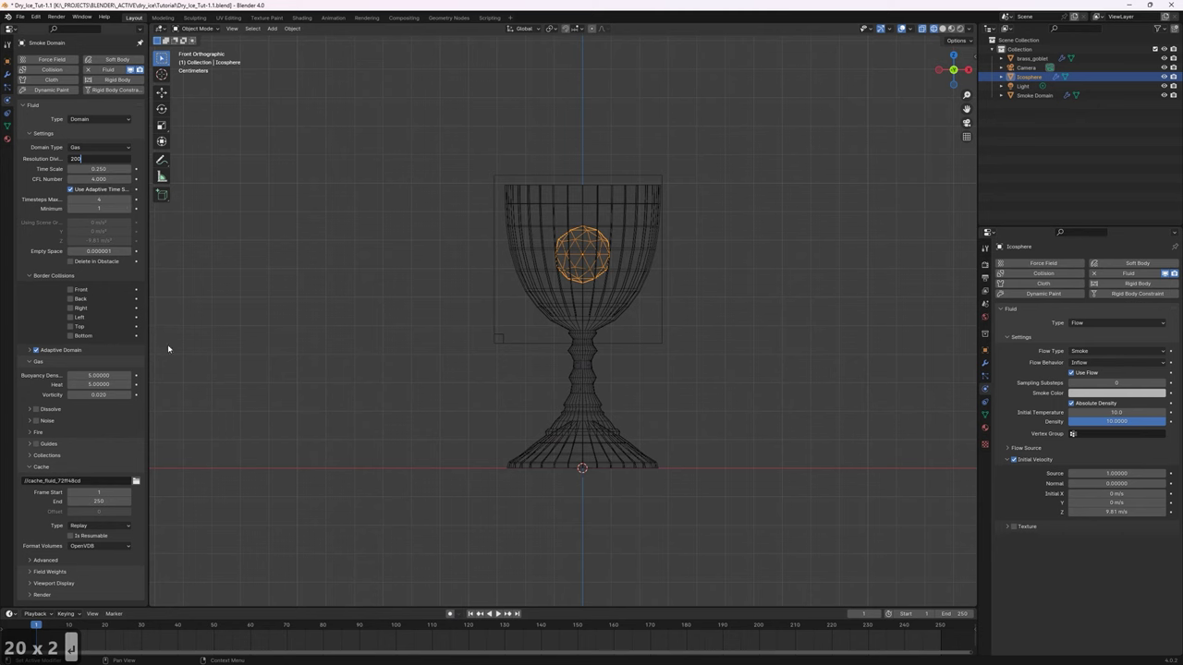
click(497, 613)
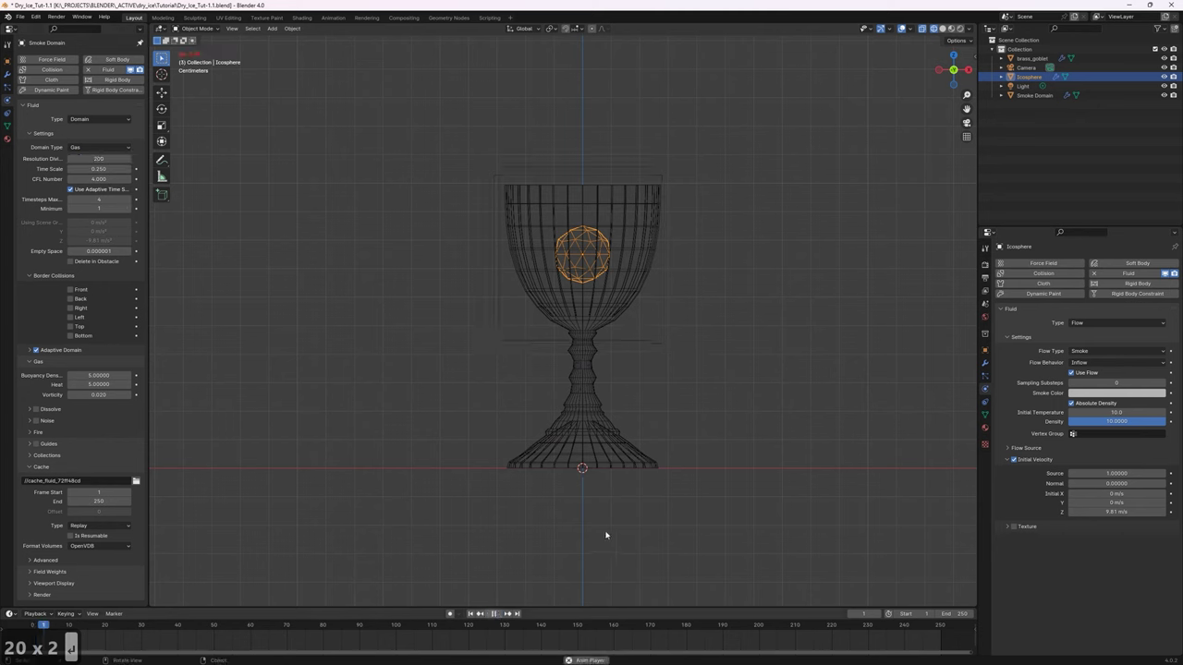
key(space)
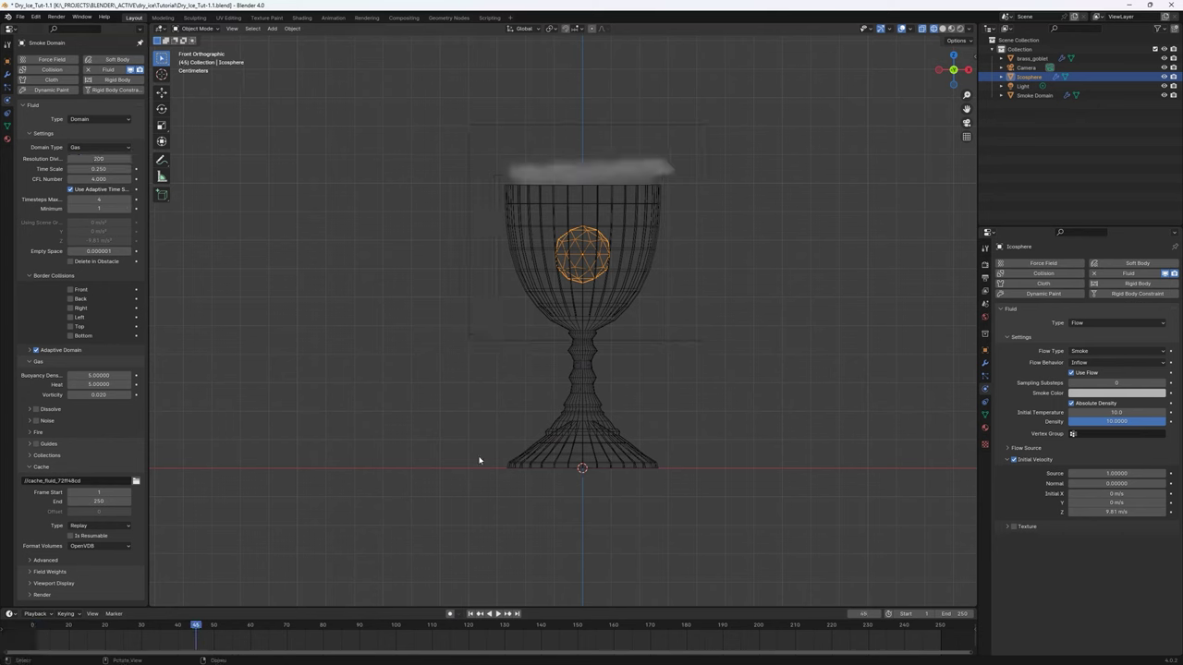
scroll(655, 183, up, 2)
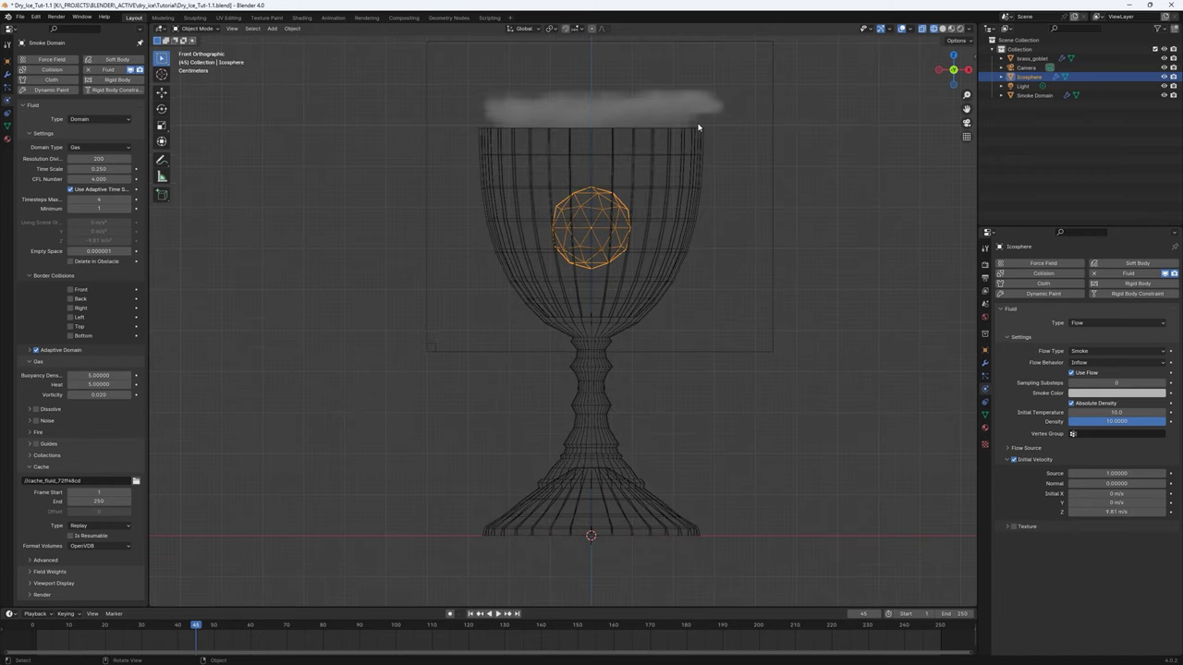
Return to the first frame and hide the brass_goblet object in the viewport.
click(682, 196)
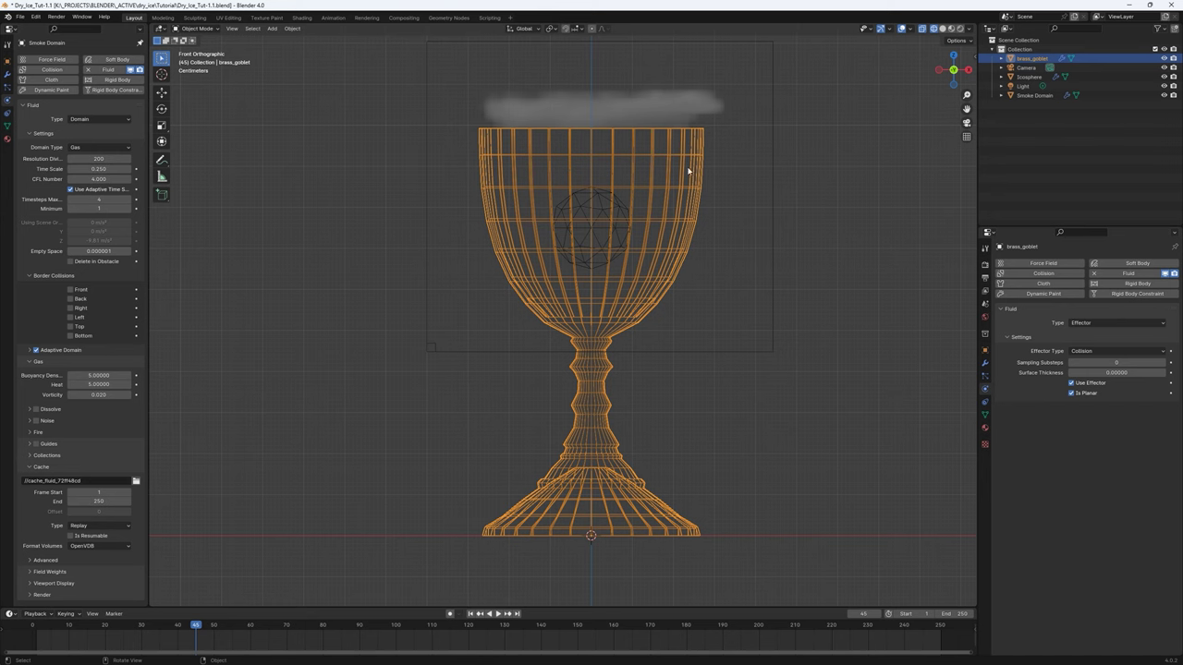
click(470, 614)
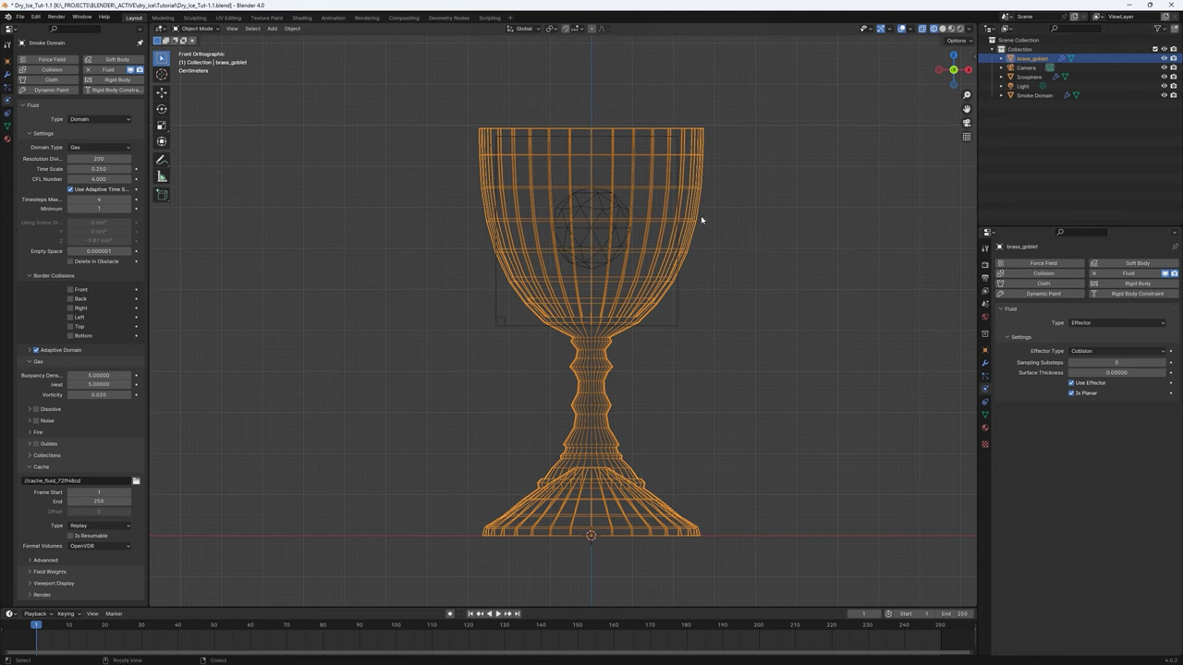
key(h)
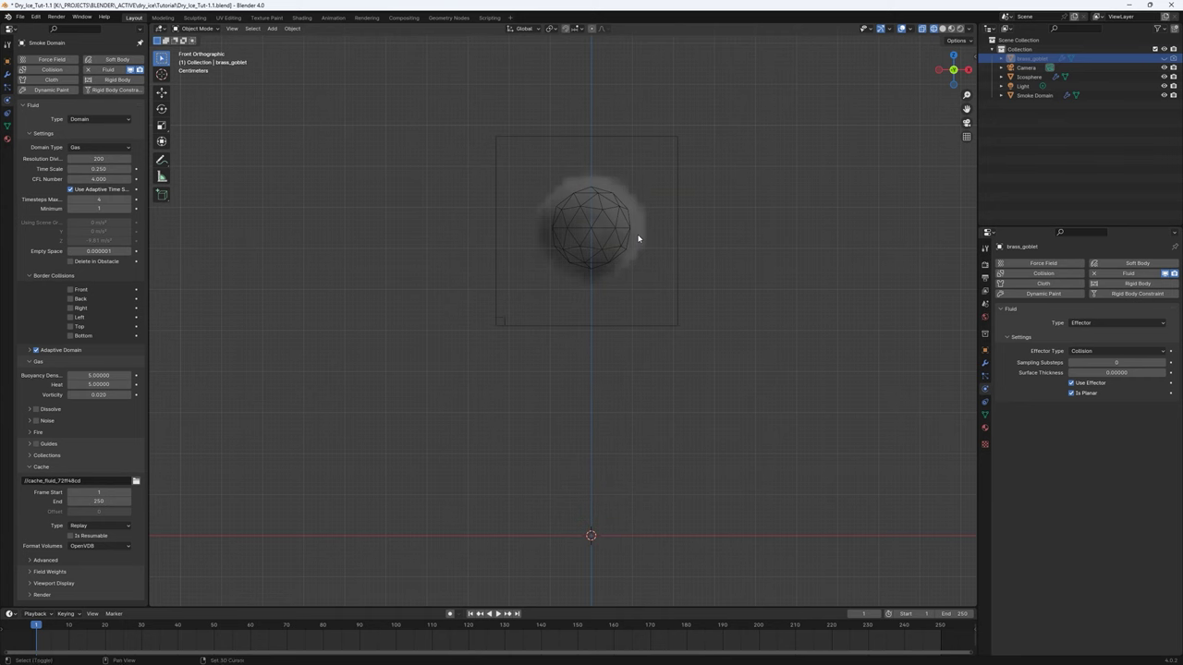
Add a mesh cube at the scene origin and flatten it along Z into a thin slab.
key(shift+a)
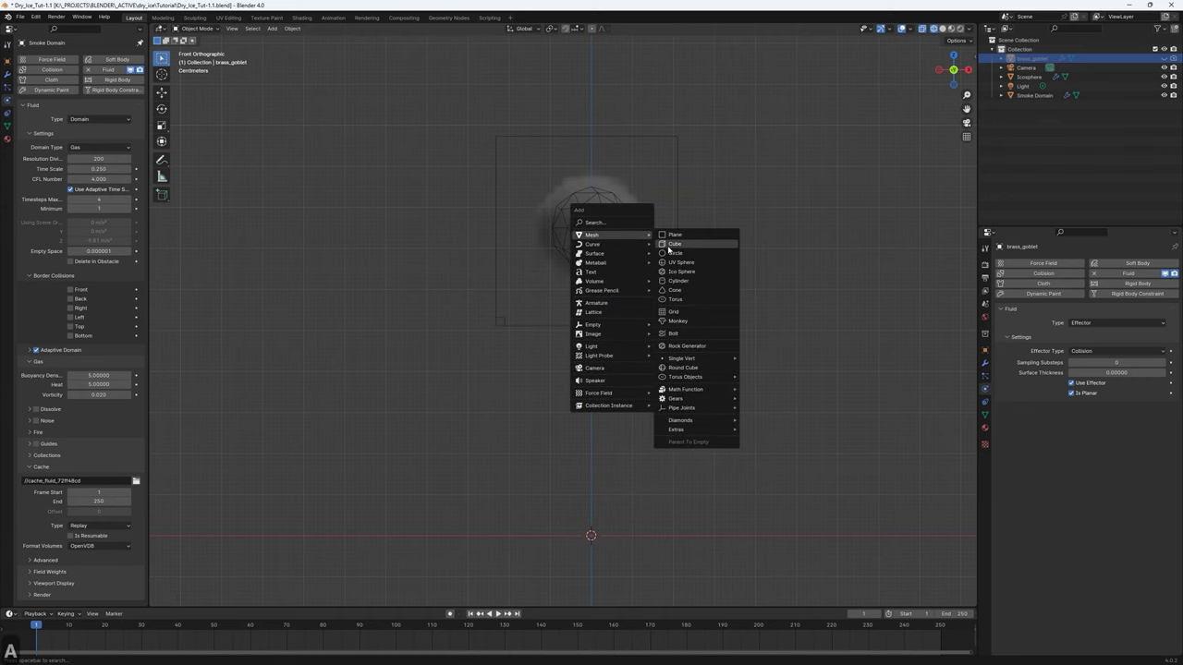
click(667, 244)
scroll(749, 348, down, 8)
key(s)
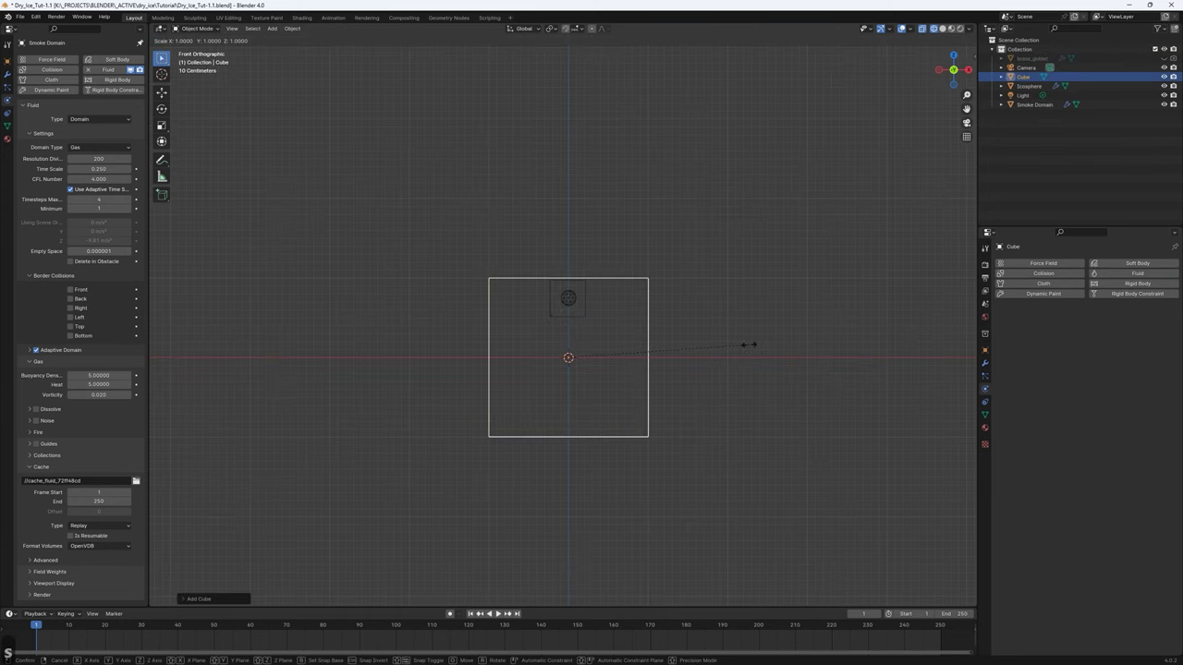
key(z)
click(584, 365)
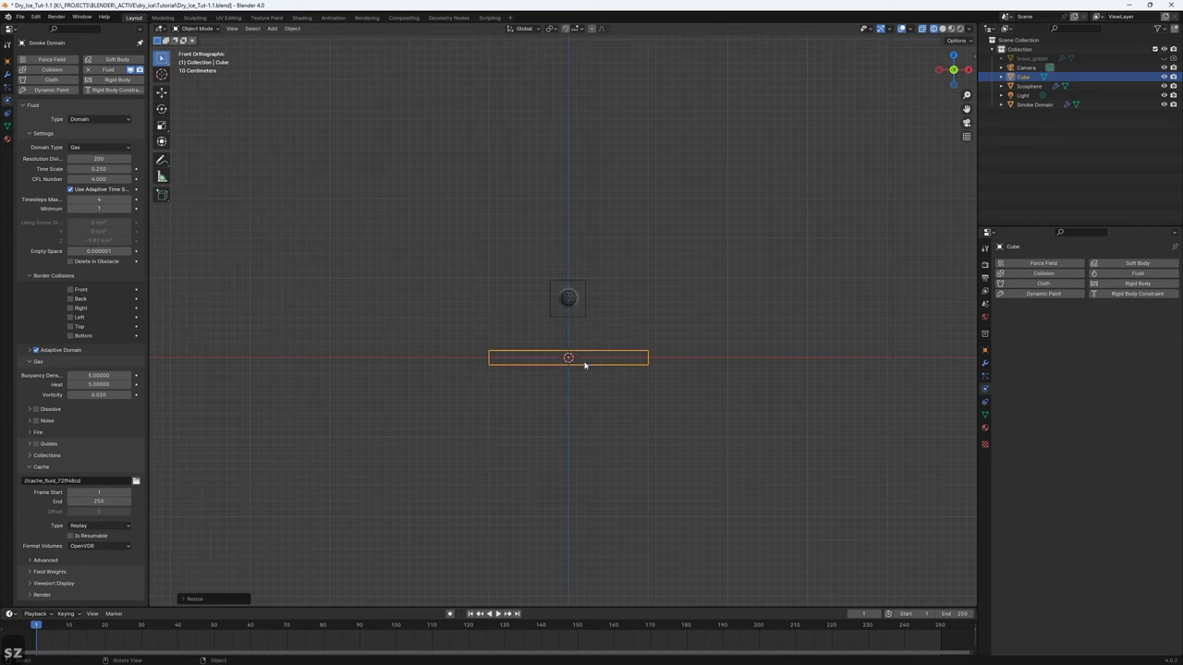
Raise the slab about 1.2 m along Z above the smoke emitter and enable Fluid physics on it.
key(g)
key(z)
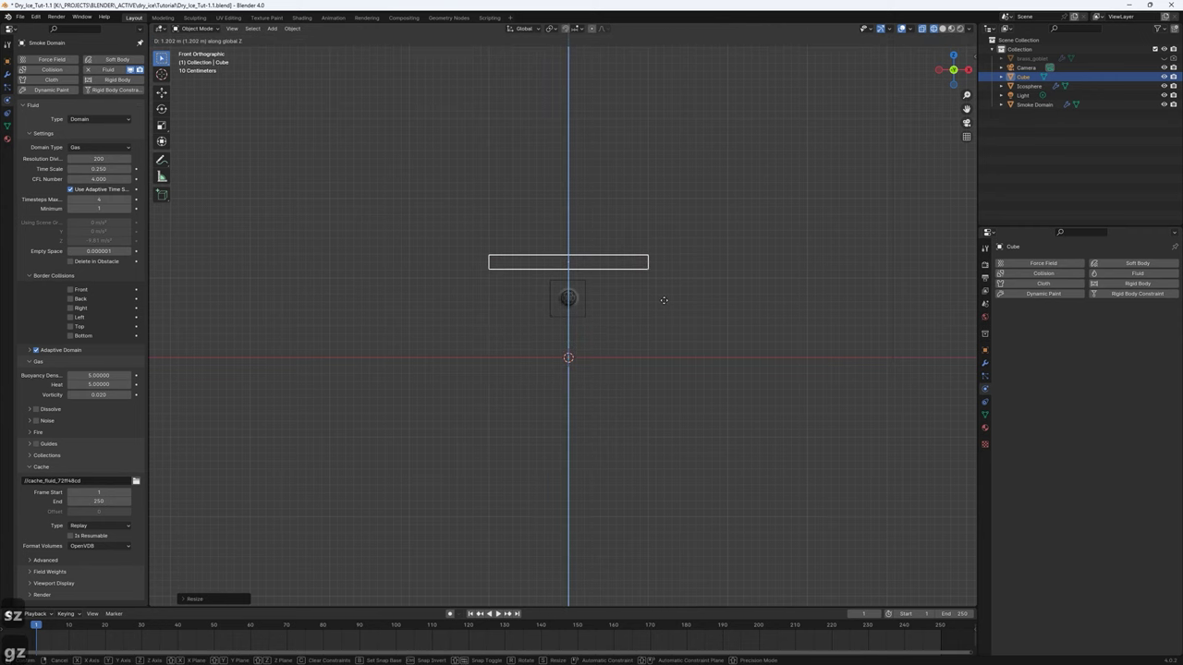
click(663, 304)
scroll(568, 305, up, 5)
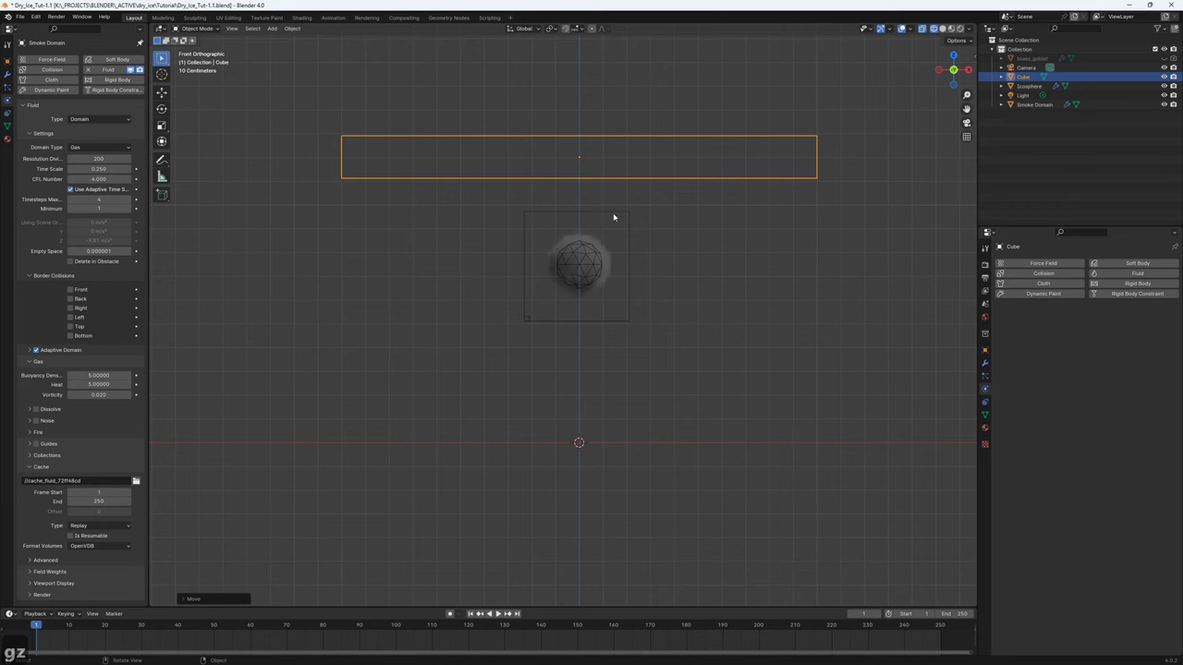
click(1124, 274)
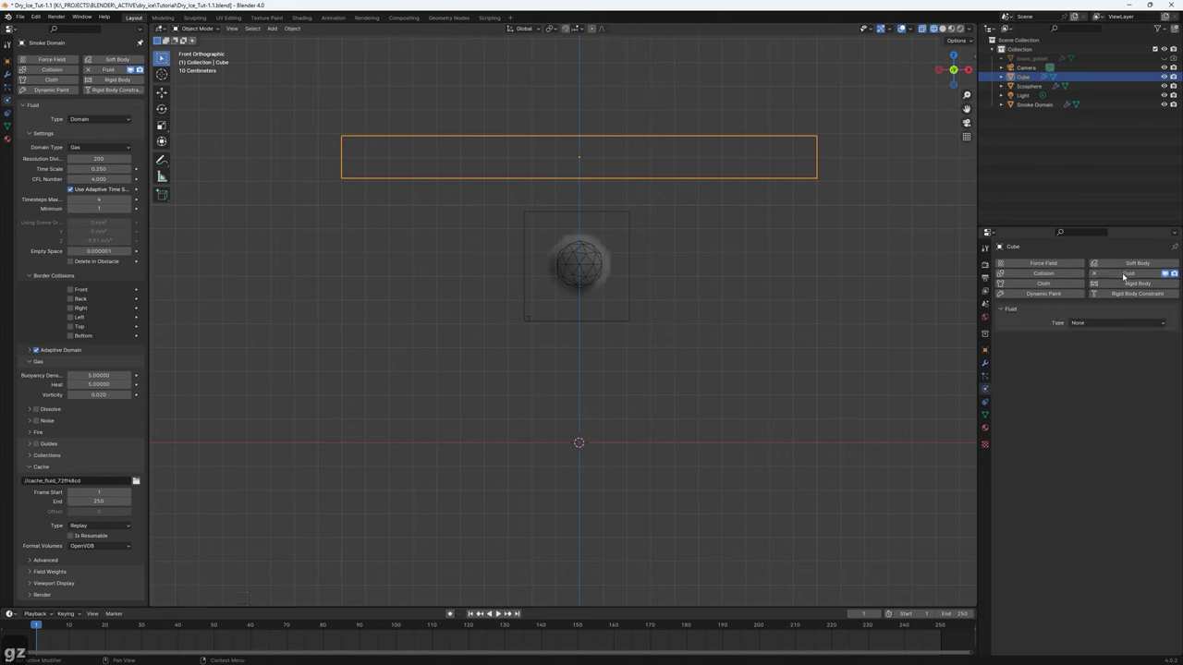
click(1073, 323)
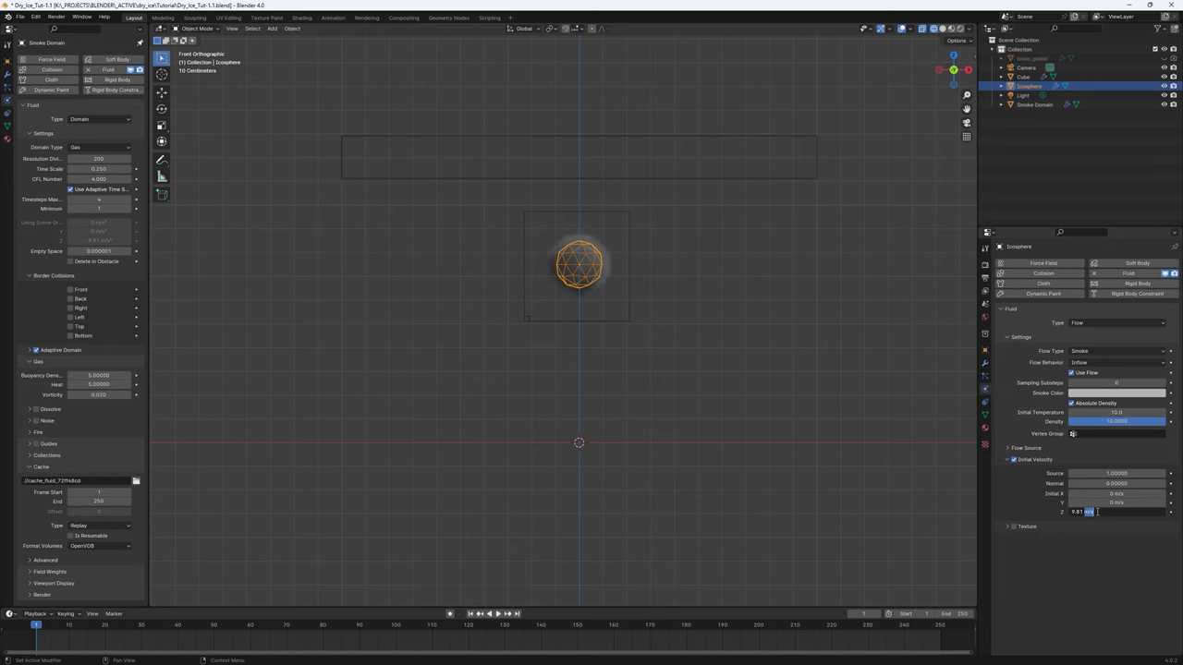
Set the Icosphere emitter's Initial Velocity Z to 9.81*2 m/s.
key(BackSpace)
key(BackSpace)
text(*2)
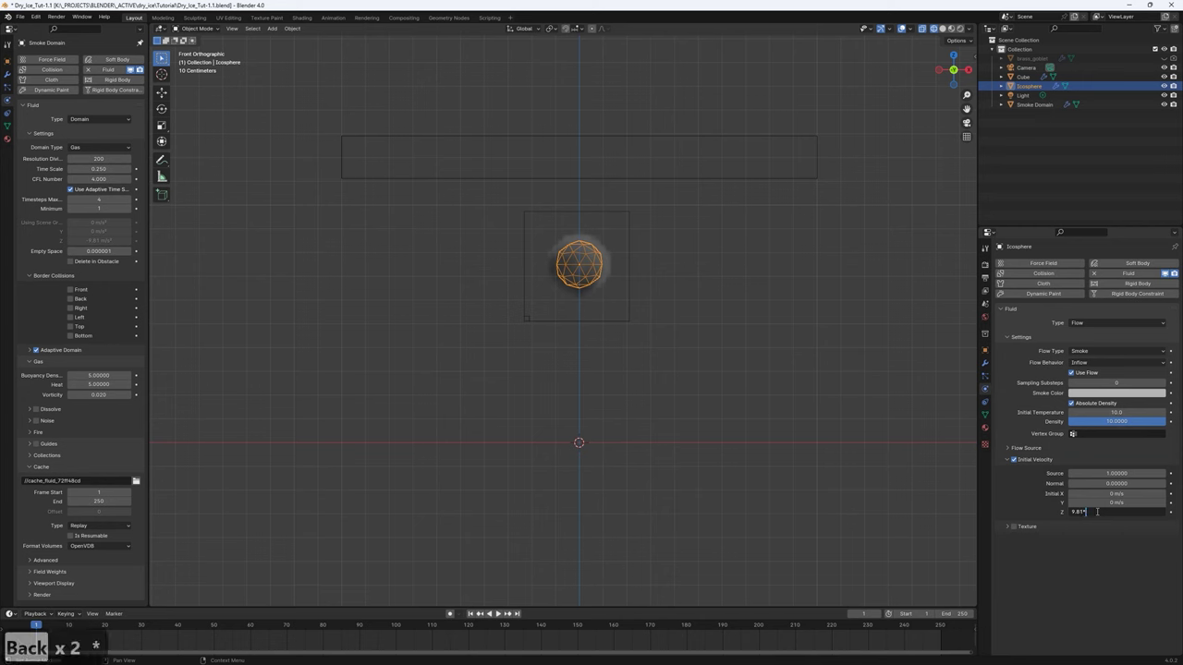
key(Return)
Refresh the domain cache at type Replay, preview the smoke hitting the slab, and return to the first frame.
click(109, 526)
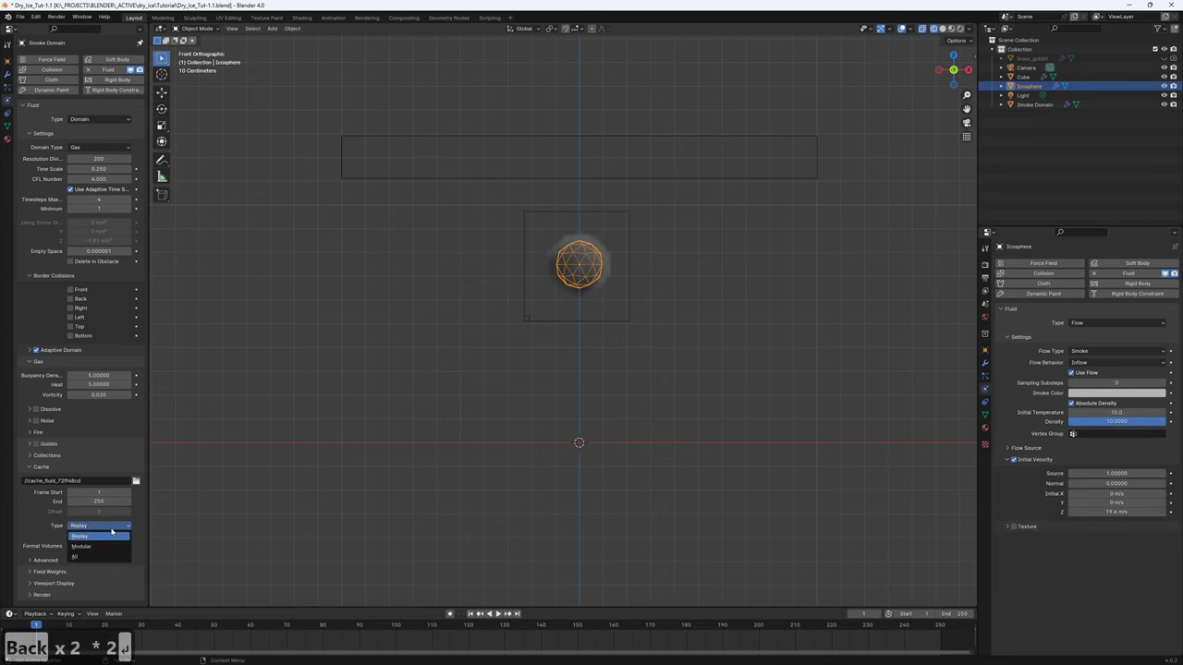
click(497, 613)
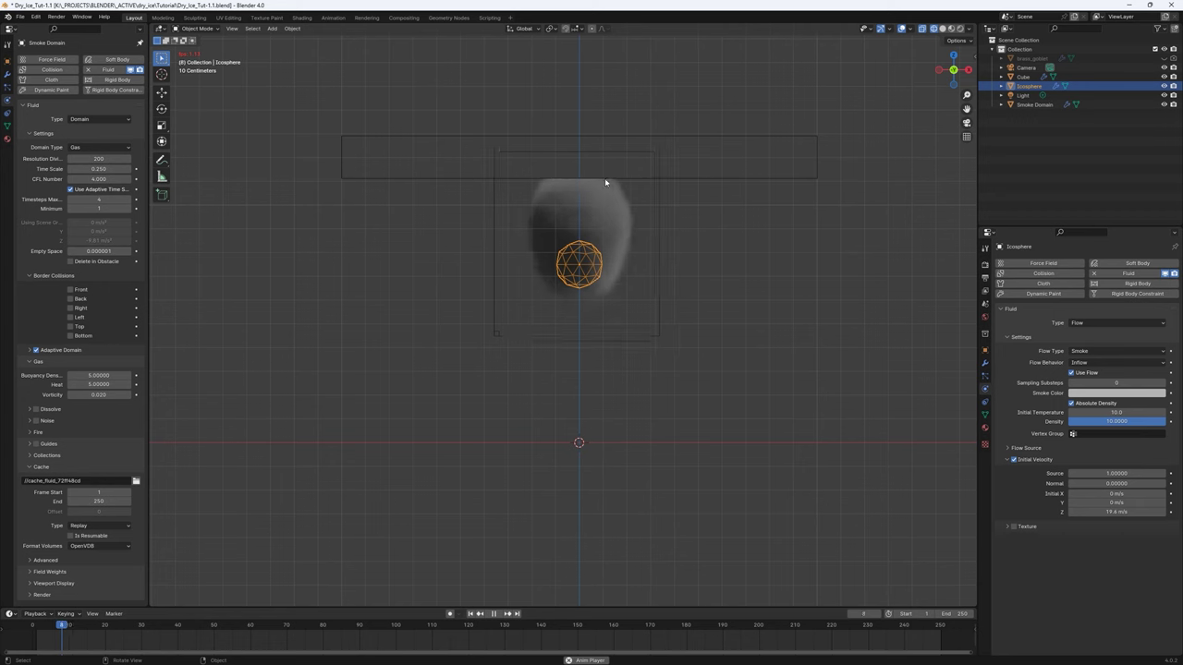
click(490, 613)
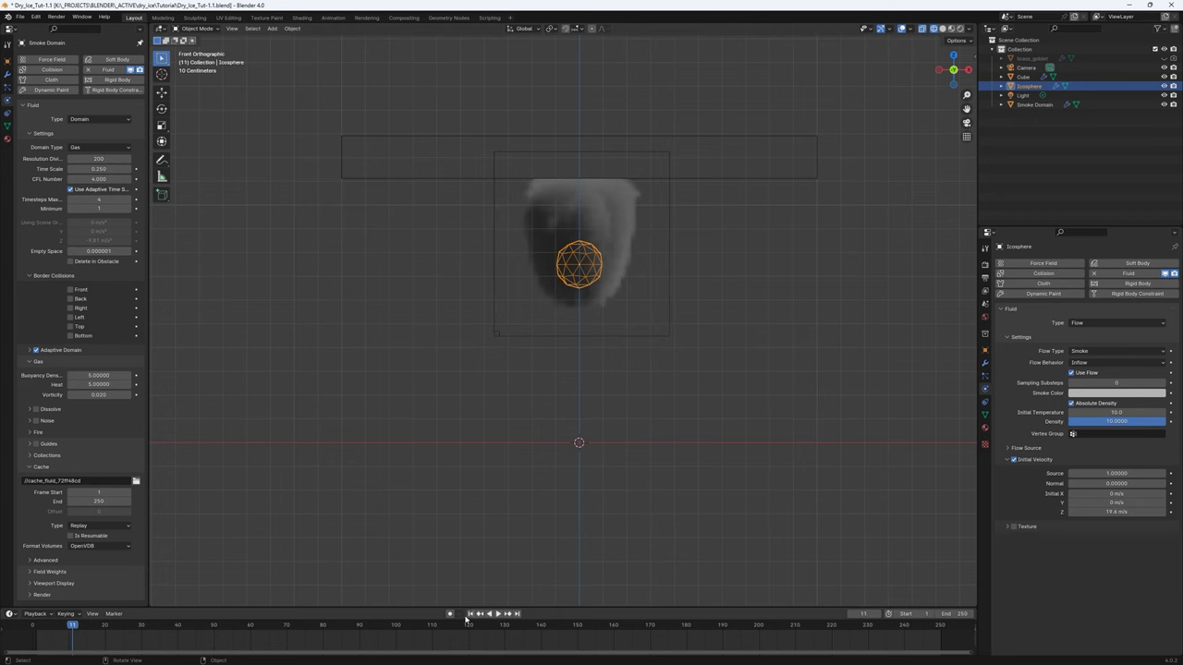
click(469, 614)
Select the slab above the emitter and switch the viewport to Solid shading.
click(652, 177)
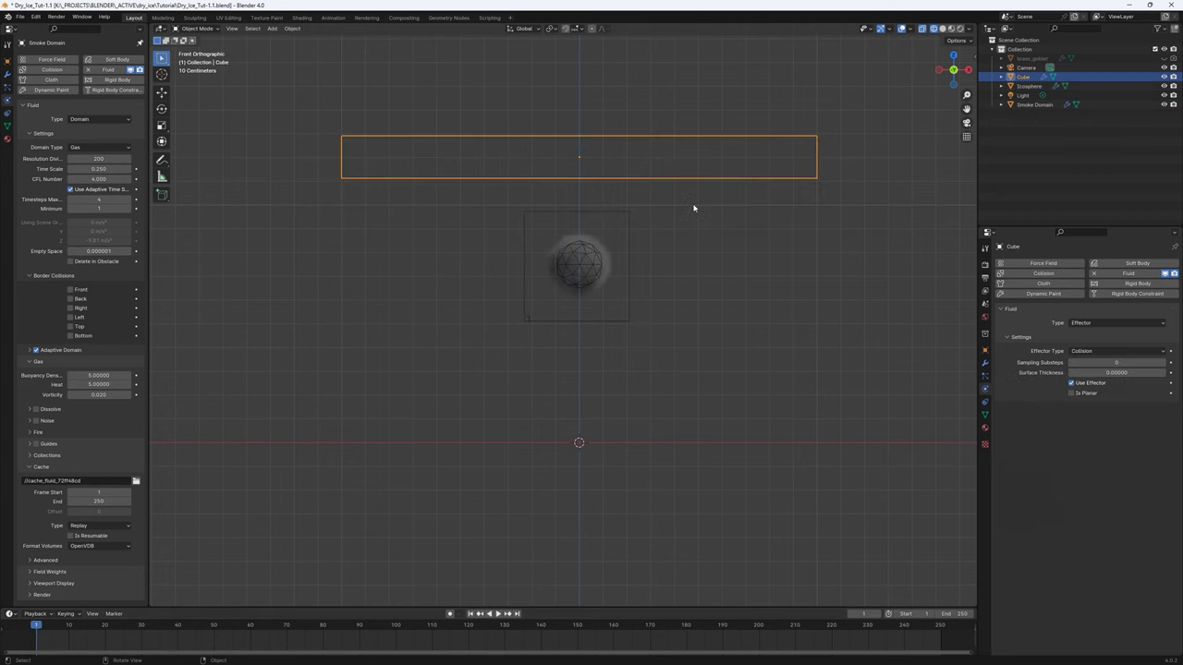
key(Tab)
key(Tab)
key(z)
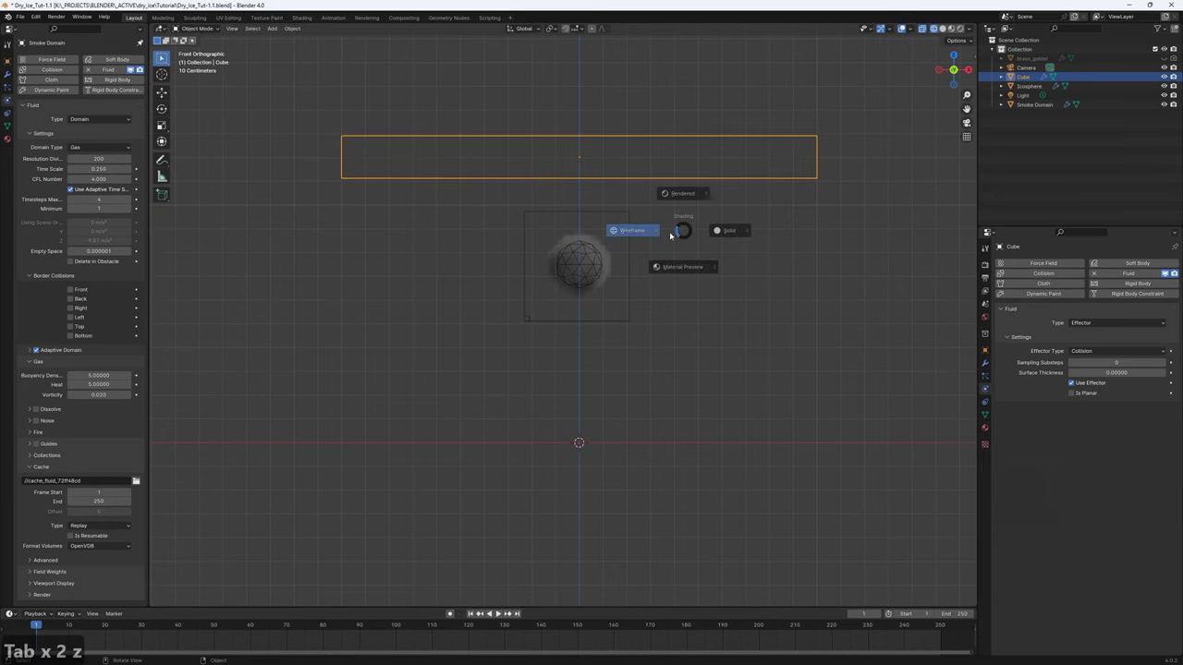
click(751, 240)
Delete the top face of the slab mesh in Edit Mode to leave an open shell.
key(Tab)
middle_drag(741, 245, 725, 277)
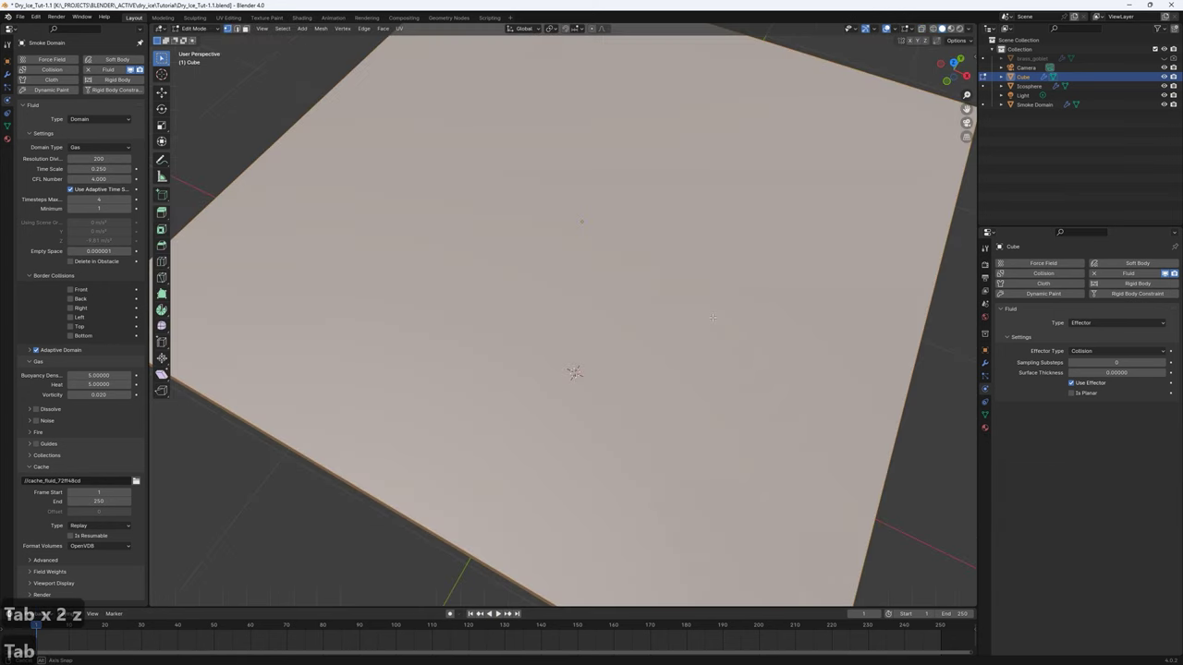
key(Tab)
middle_drag(713, 320, 695, 248)
scroll(696, 248, down, 5)
key(Tab)
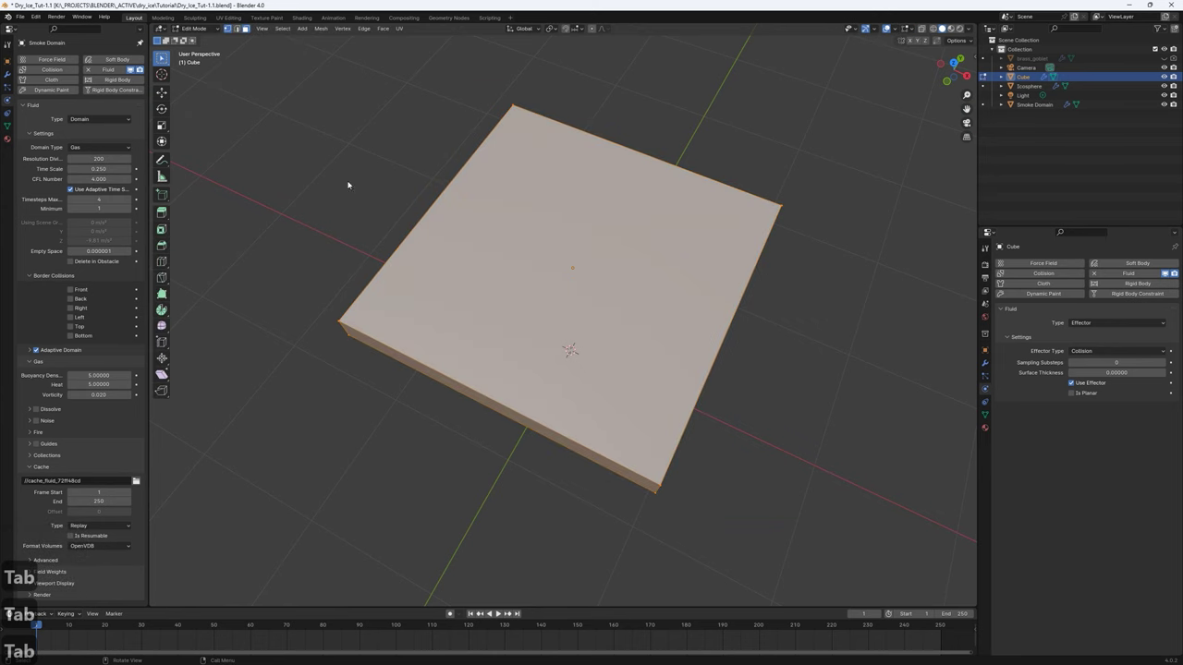
click(811, 349)
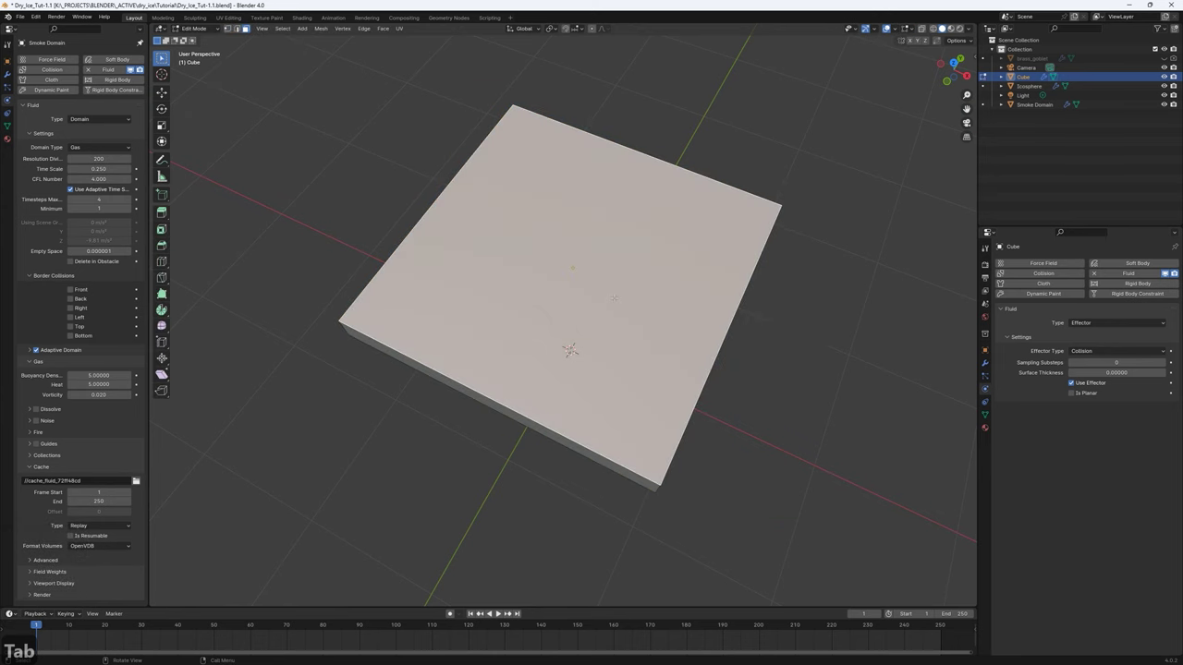
key(Delete)
click(614, 298)
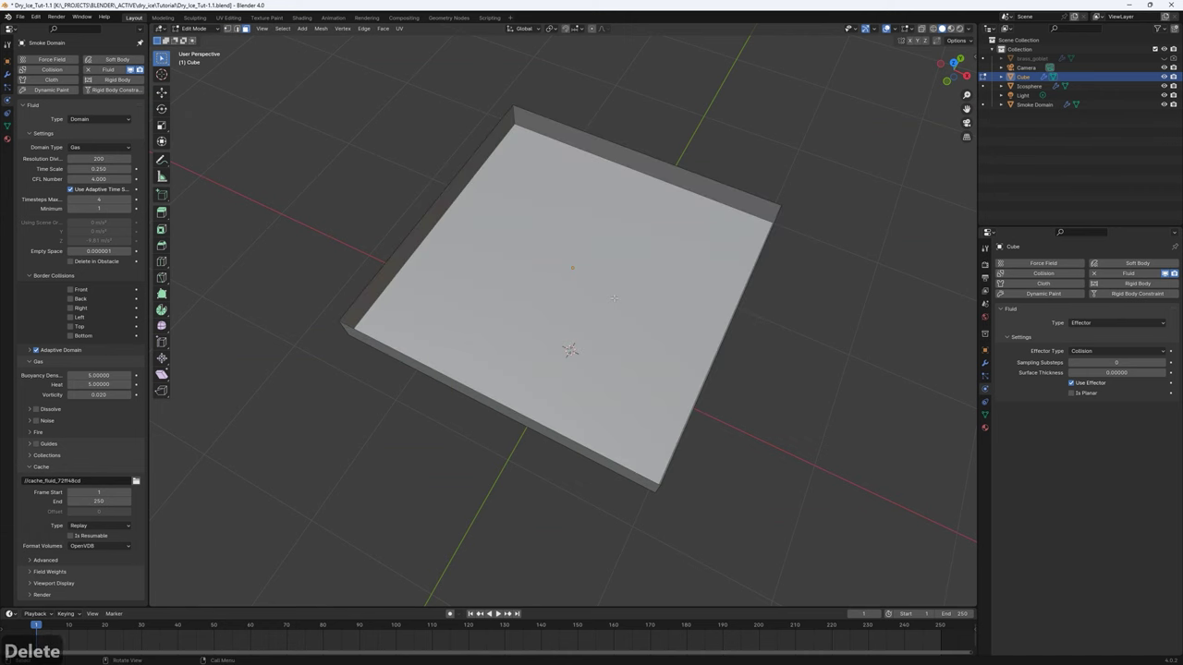
middle_drag(617, 297, 635, 230)
key(KP_1)
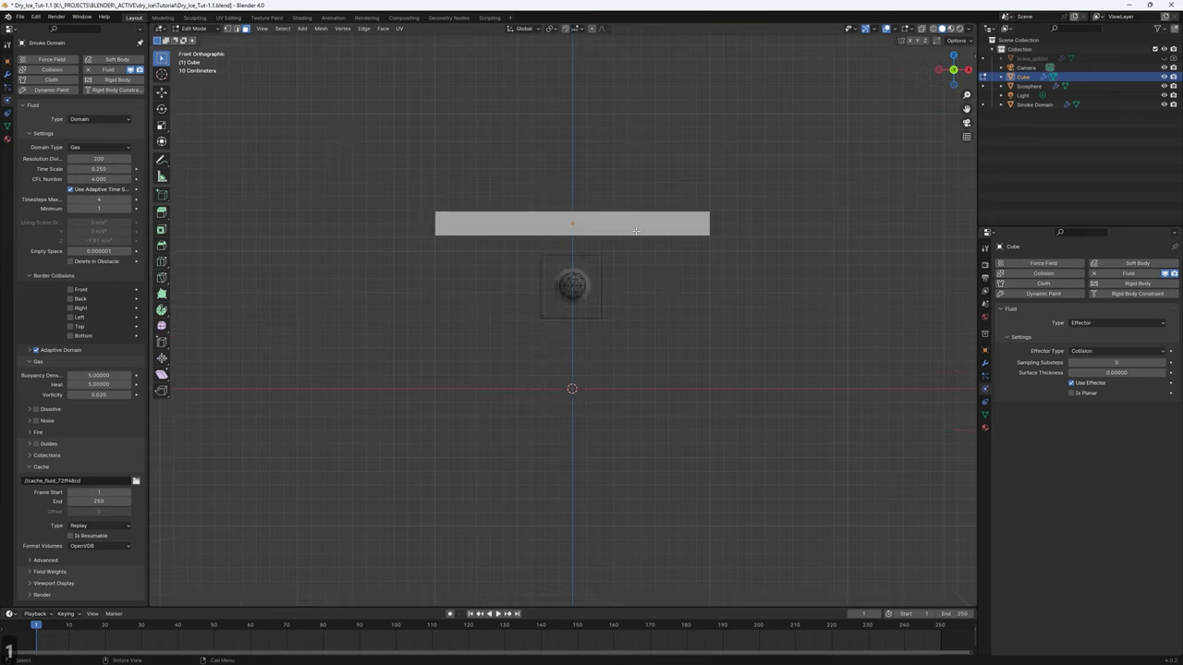
Enable Is Planar on the slab's collision effector, refresh the Replay cache, and preview the smoke beneath it up close.
key(Tab)
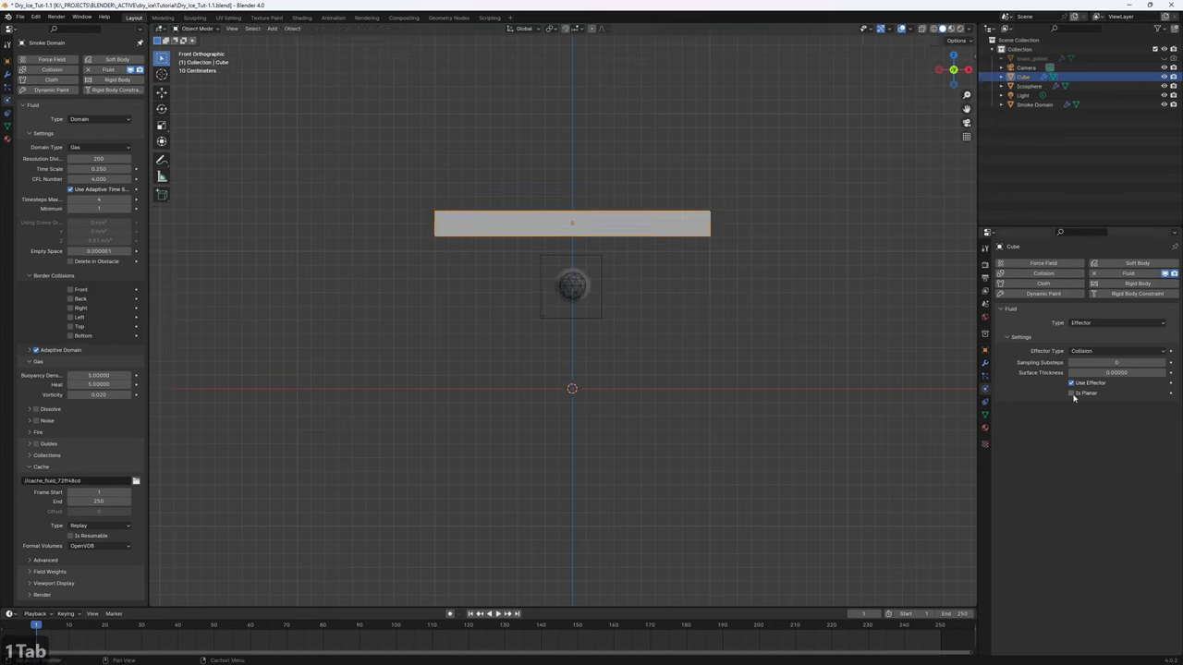
click(118, 526)
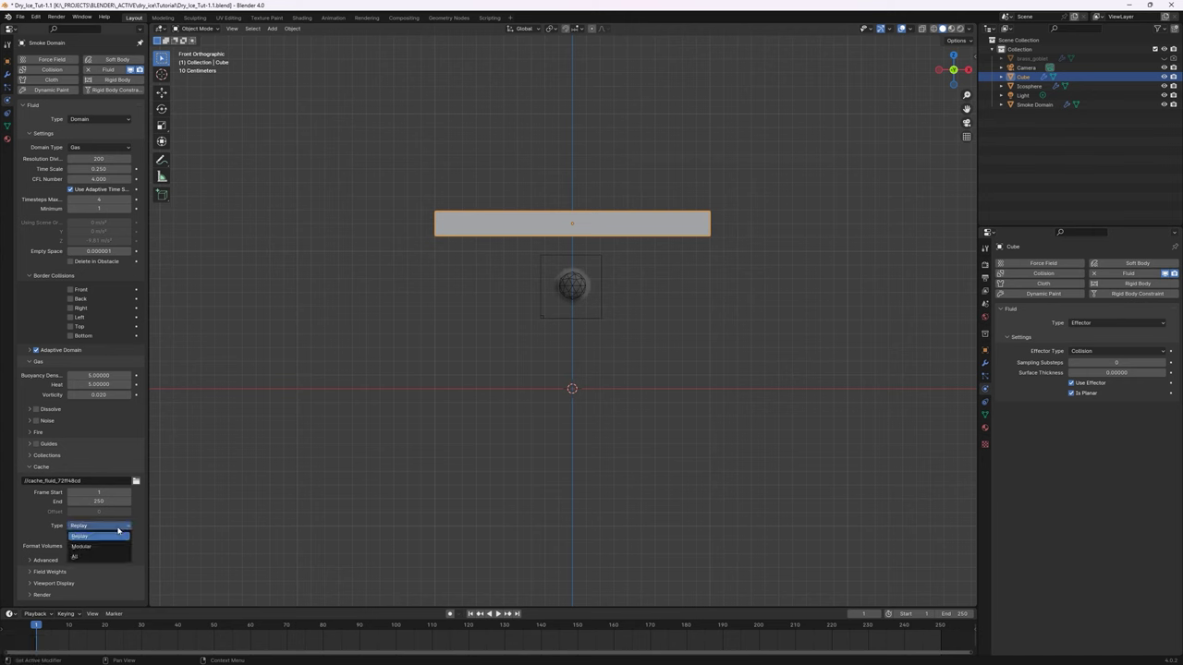
click(496, 613)
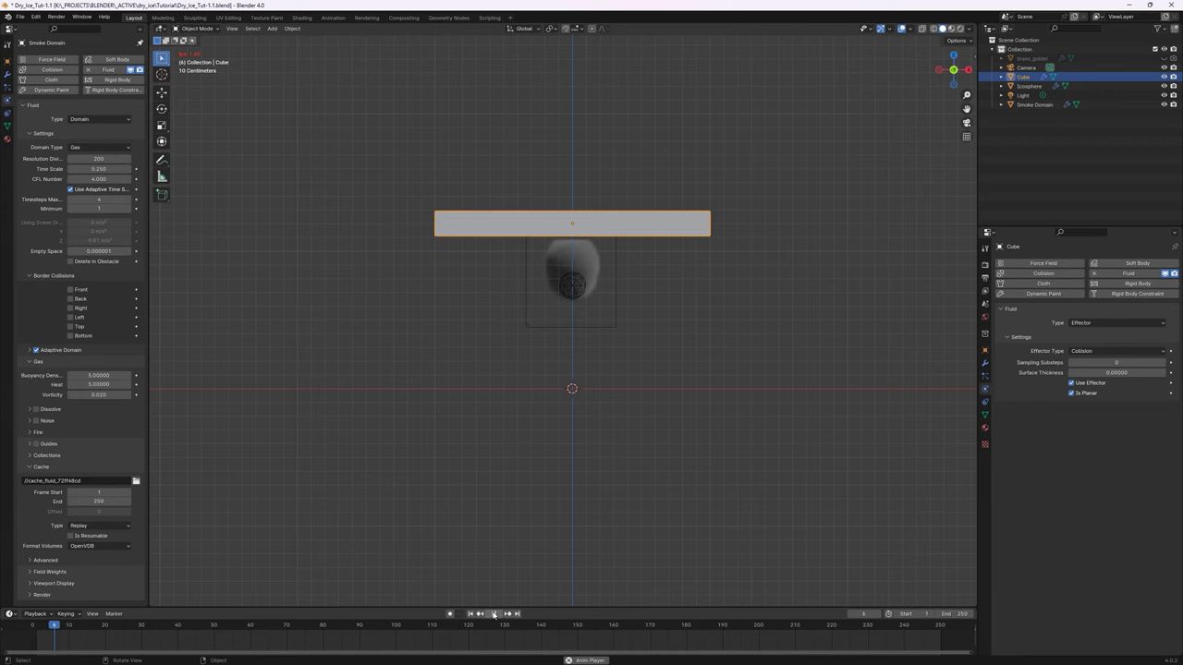
click(493, 615)
scroll(566, 240, up, 6)
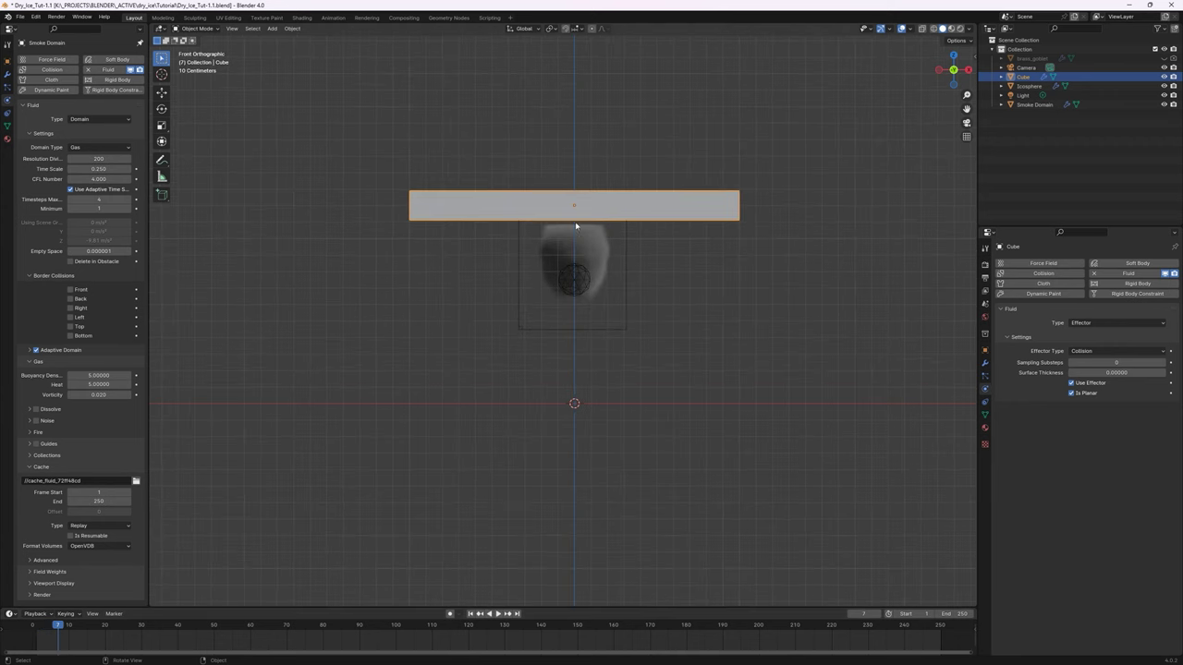
scroll(633, 144, up, 1)
shift+middle_drag(633, 144, 567, 194)
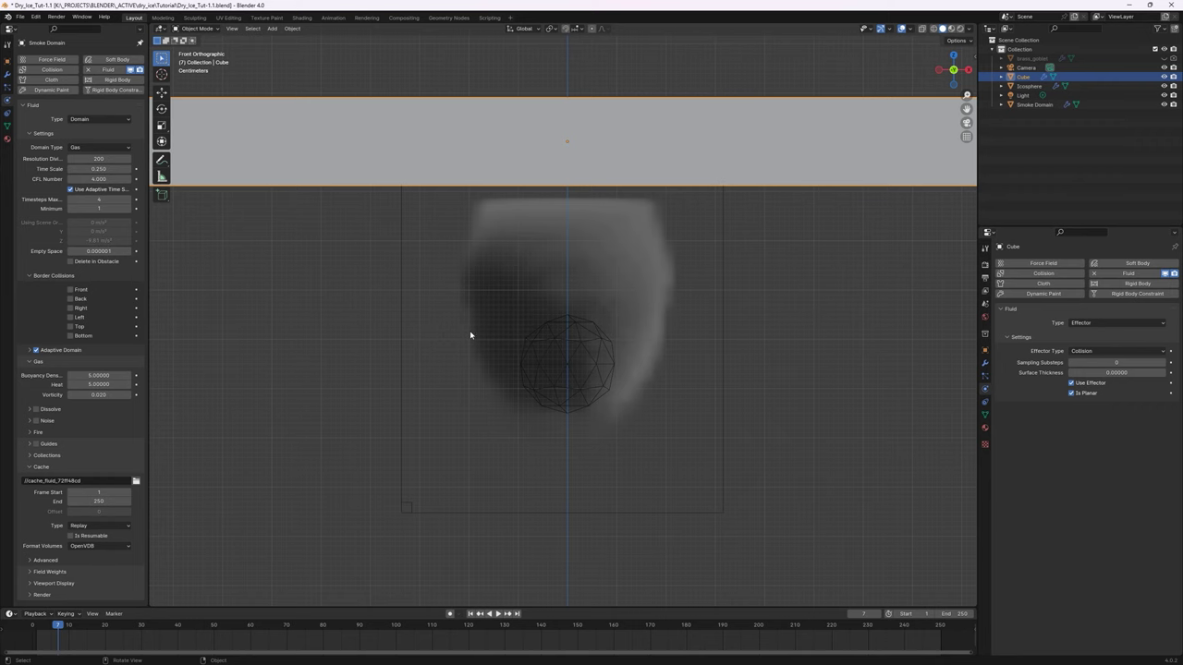
Extrude all faces of the open slab in place and scale them inward to give the shell thick walls.
middle_drag(622, 256, 607, 291)
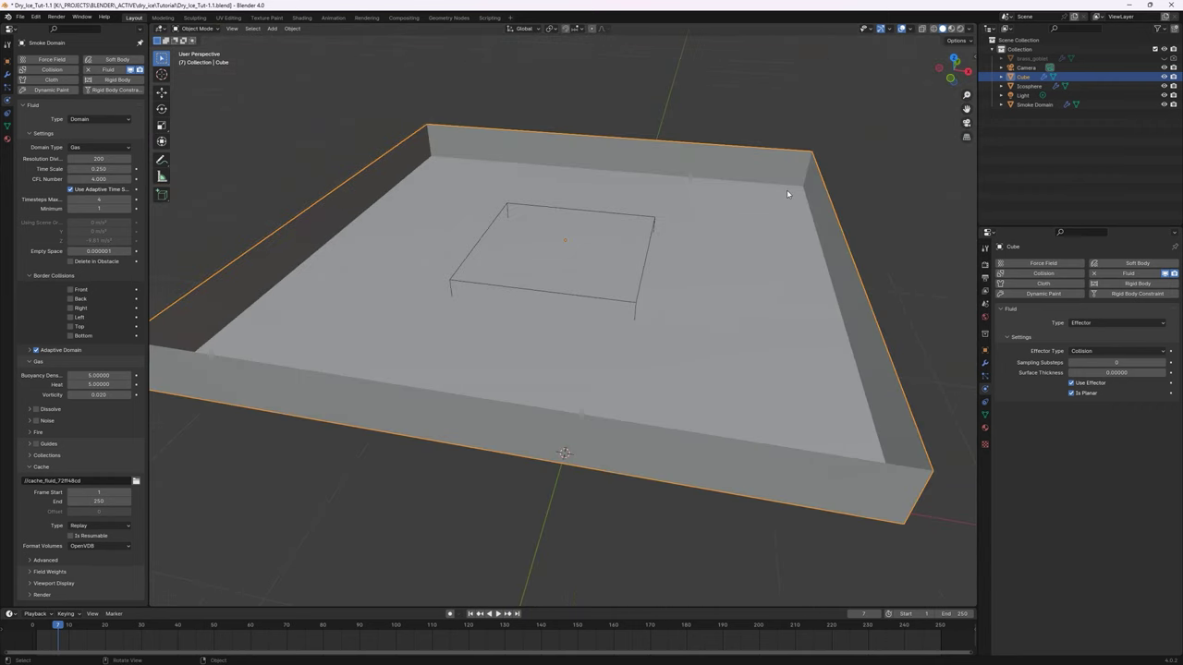
key(Tab)
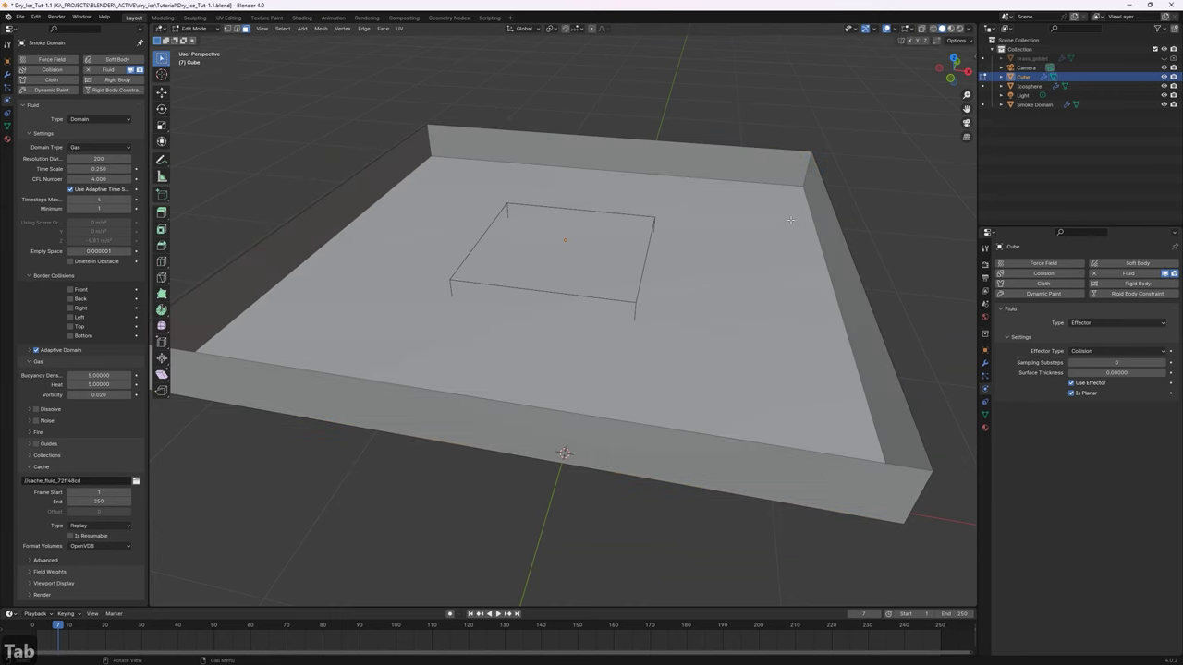
key(a)
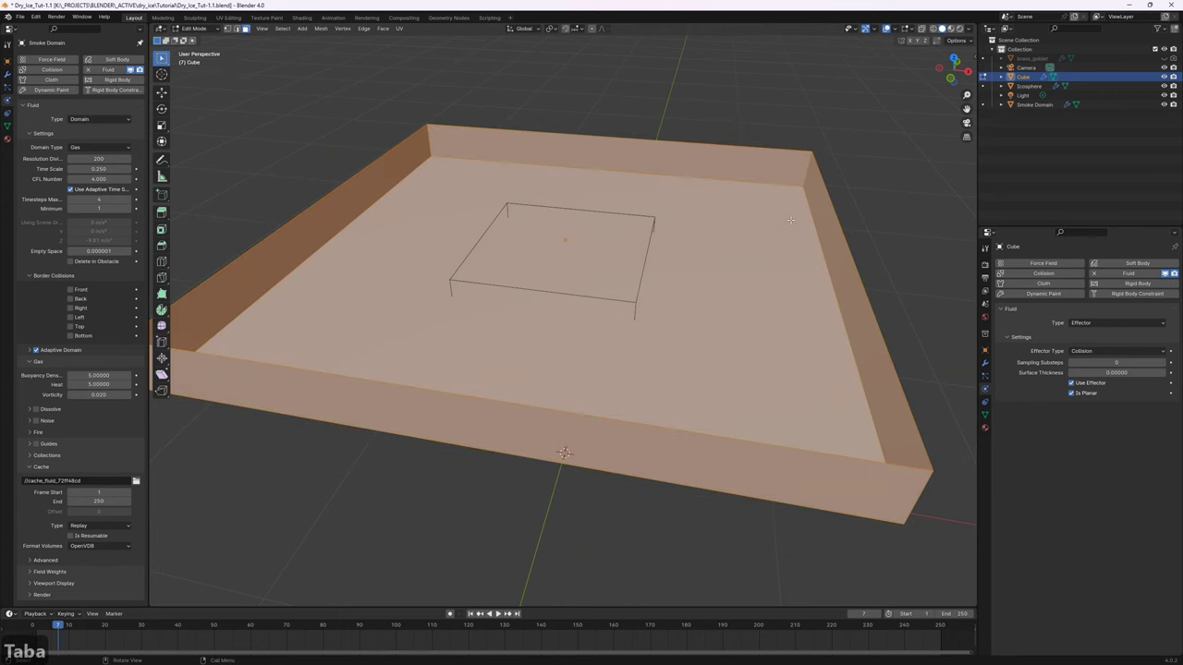
key(e)
click(790, 220)
key(s)
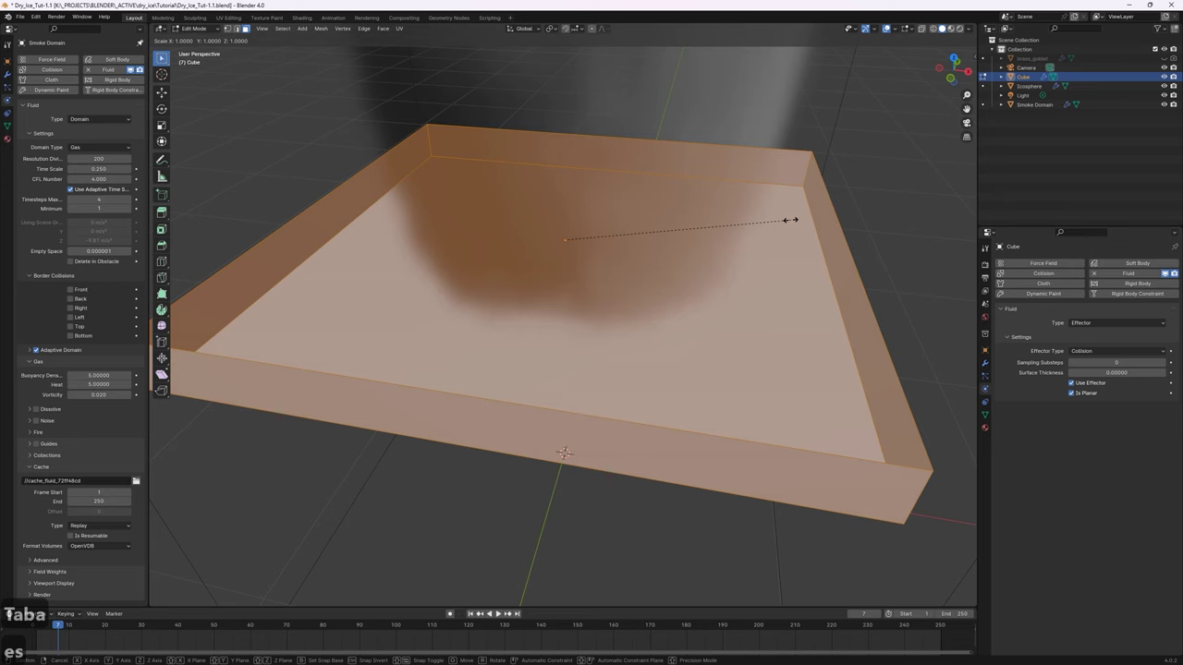
click(728, 223)
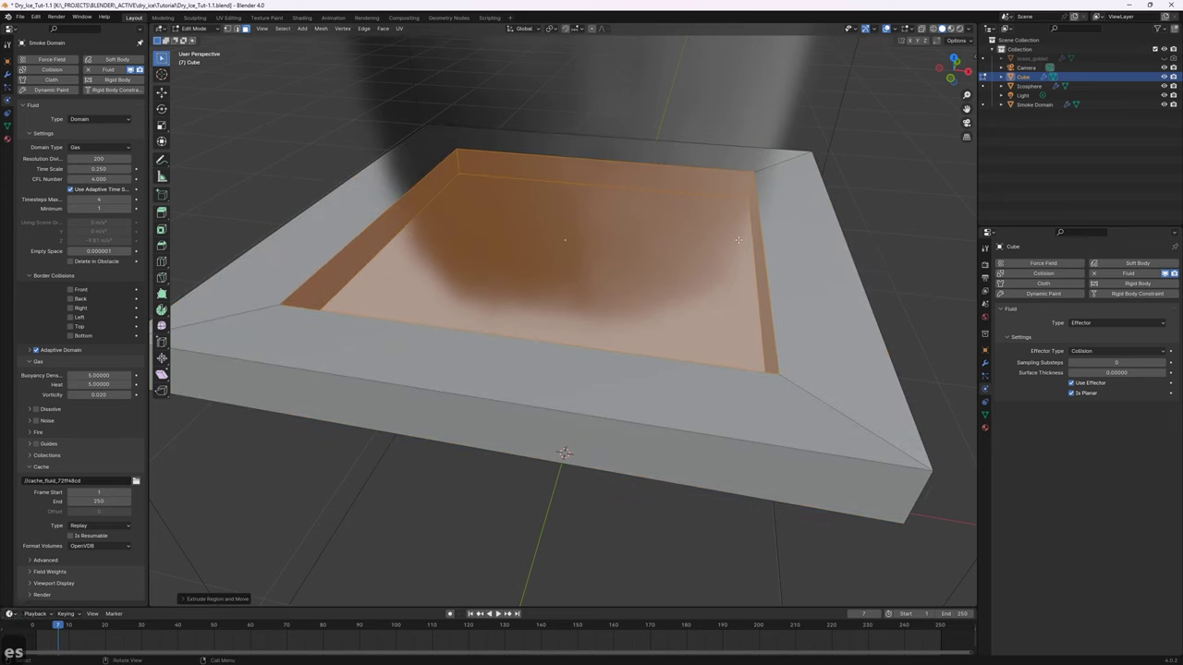
Examine the thickened shell in front and perspective views, using Wireframe shading to see its inner walls.
key(Tab)
middle_drag(739, 239, 757, 213)
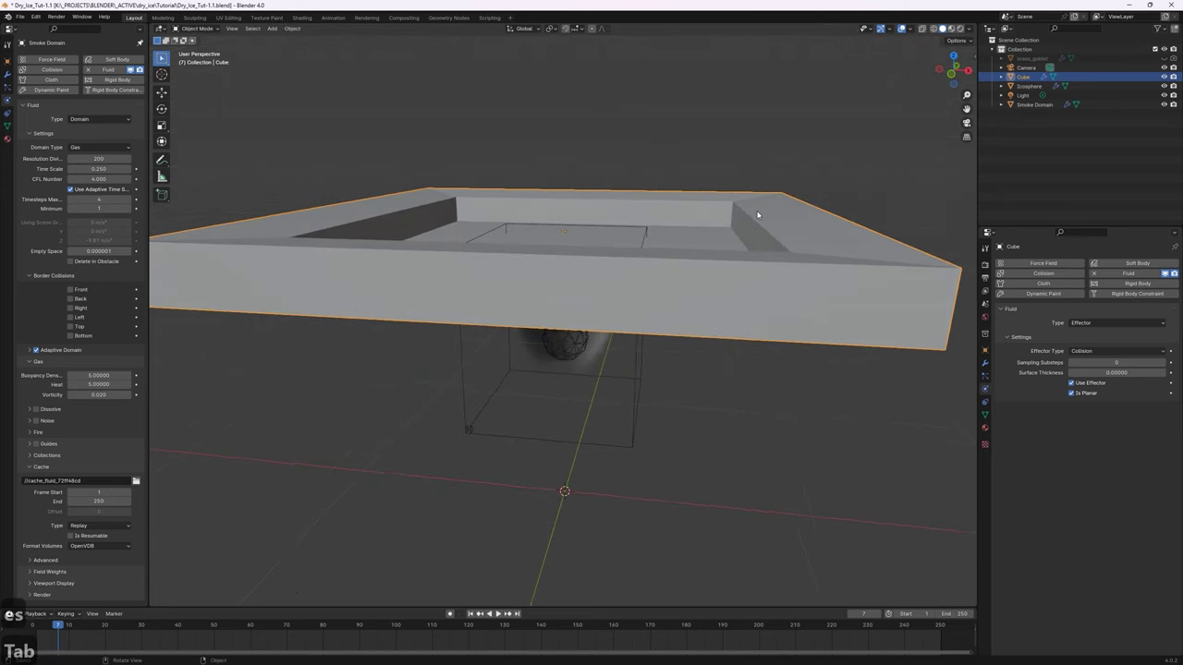
key(1)
key(z)
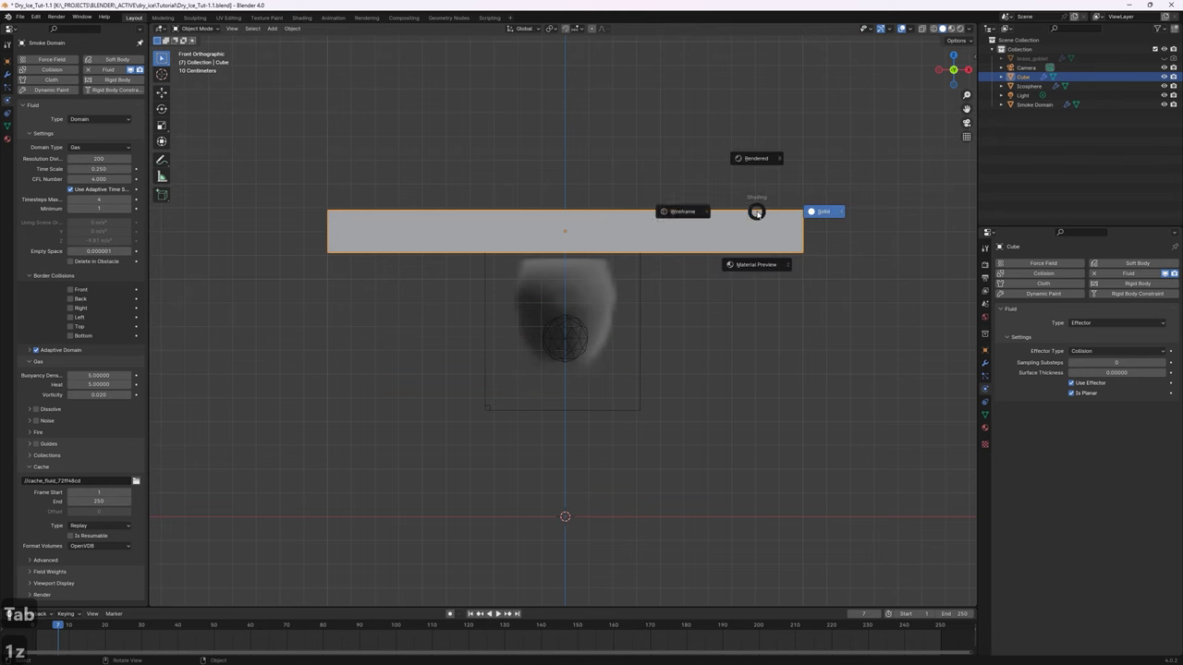
click(689, 220)
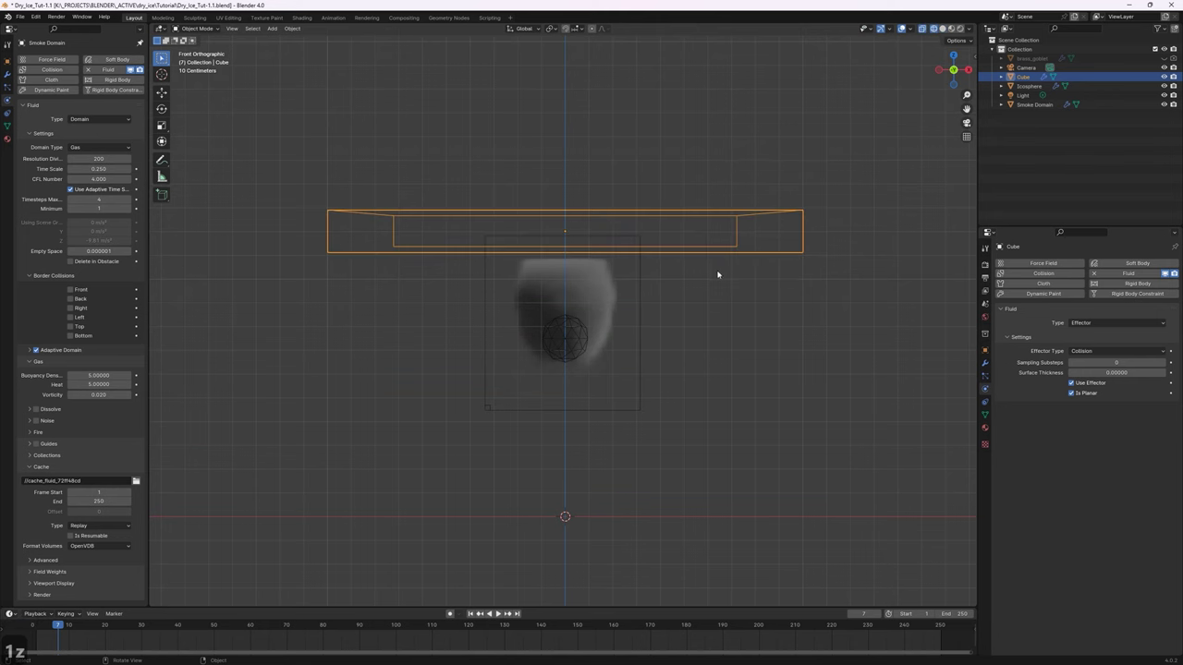
key(Tab)
middle_drag(748, 274, 735, 313)
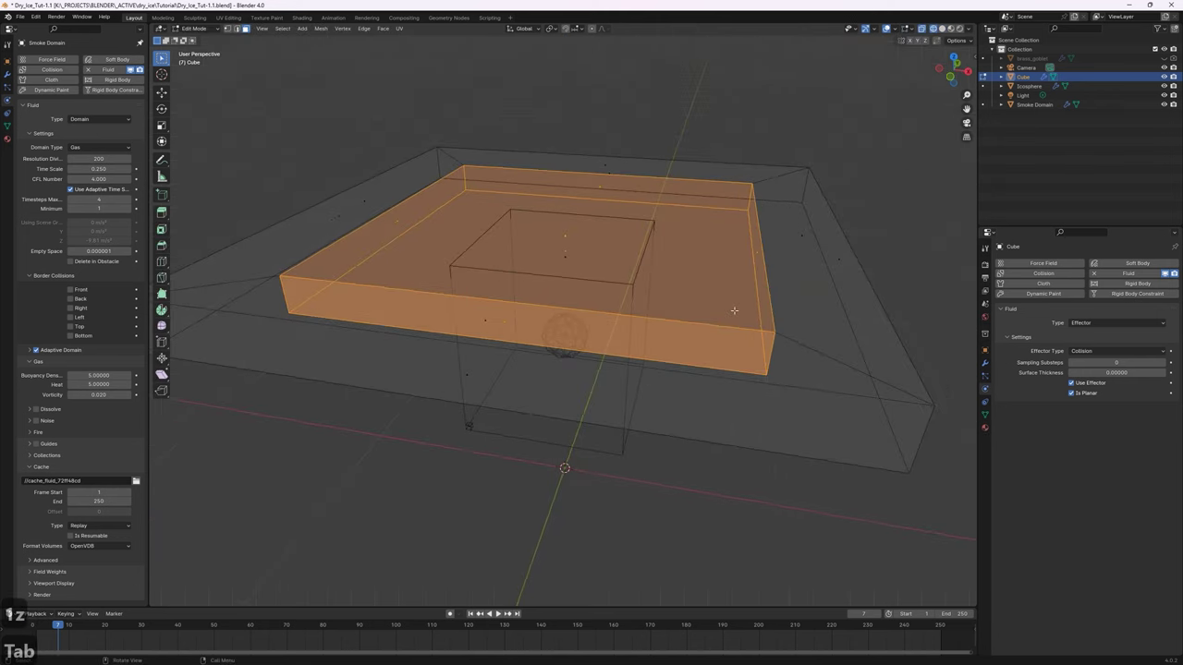
key(Tab)
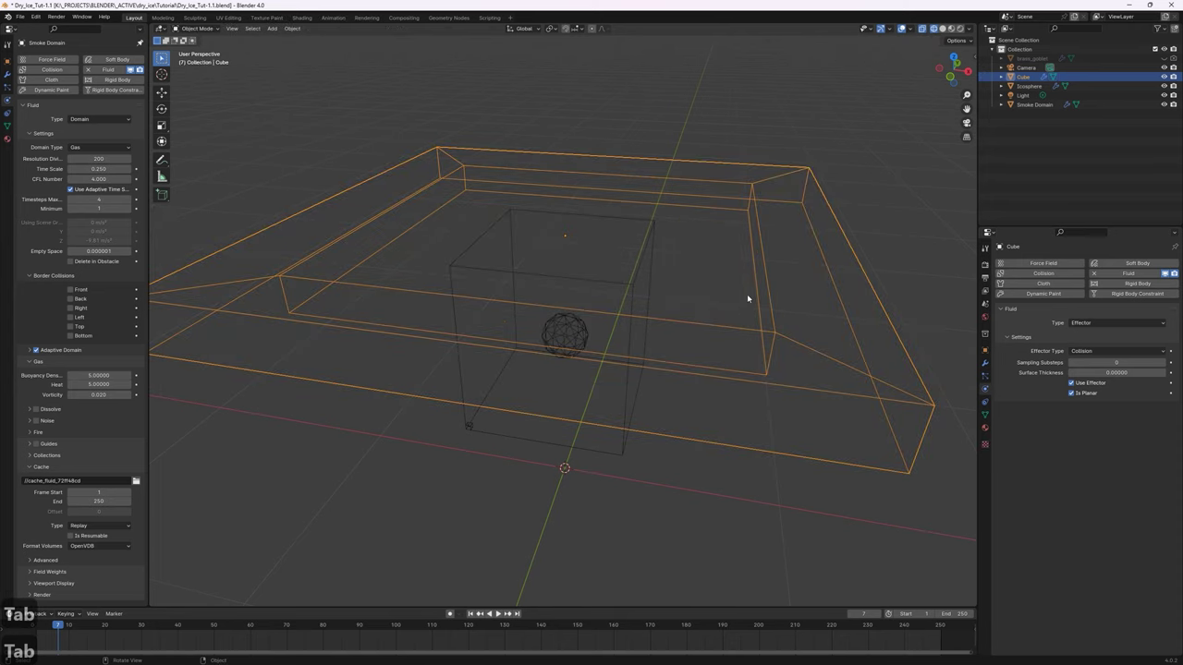
Delete the slab collider and return the timeline to the first frame in front view.
key(x)
click(746, 293)
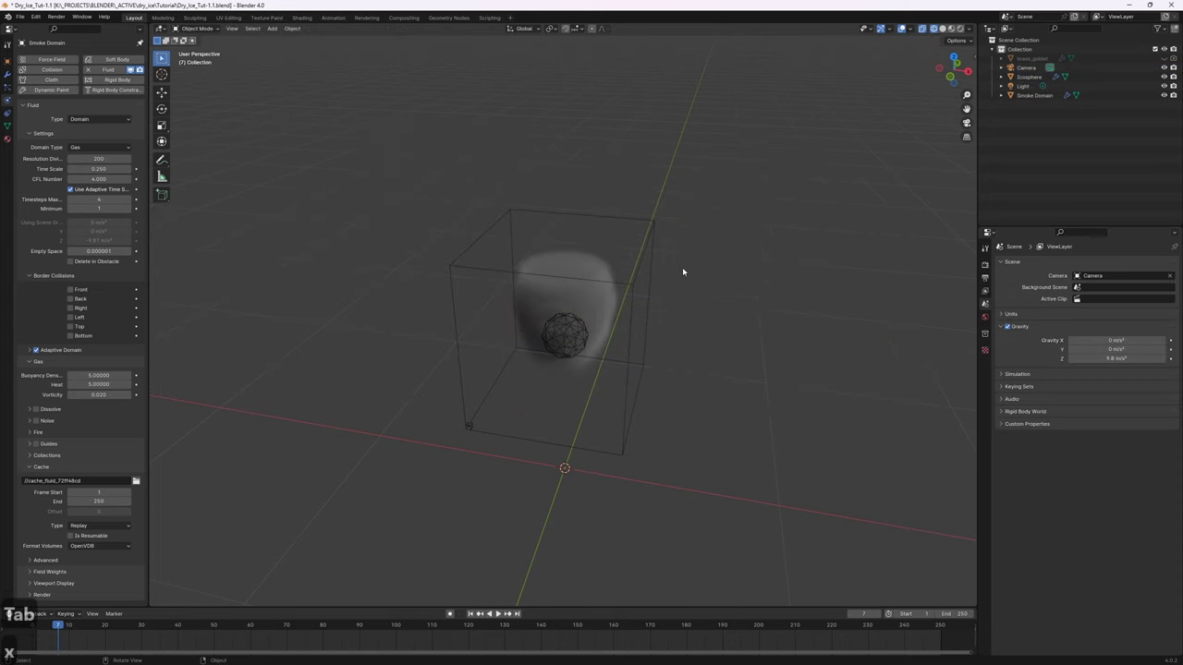
key(1)
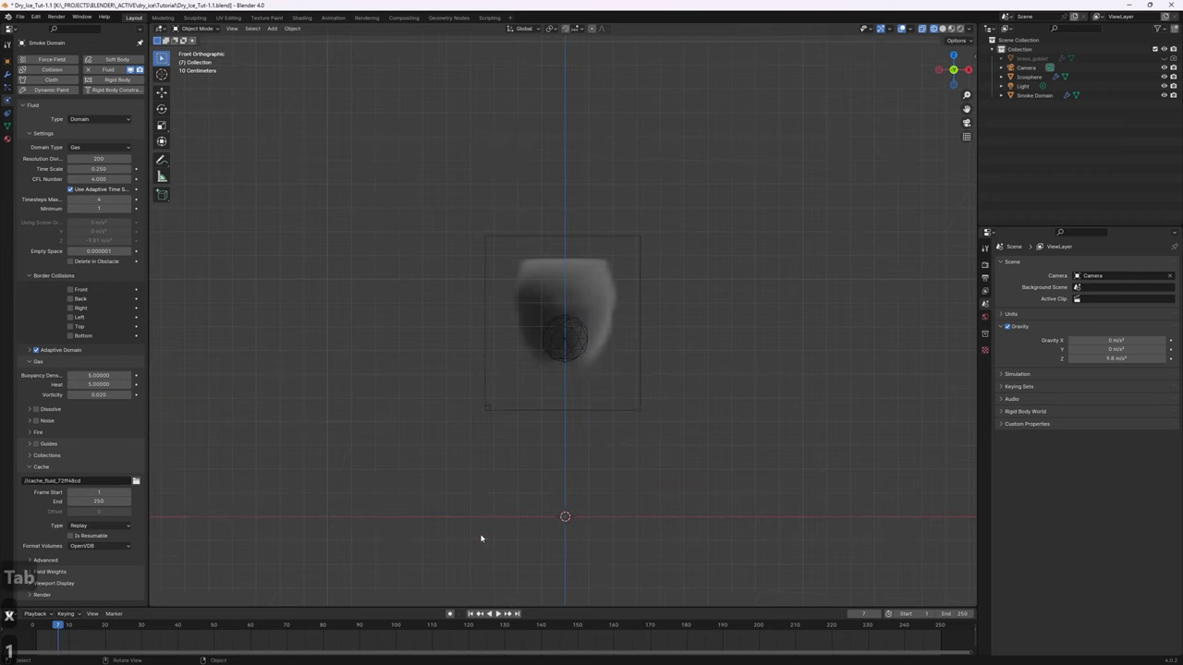
click(471, 614)
Unhide the brass_goblet object in the viewport and make a copy of it.
click(1031, 58)
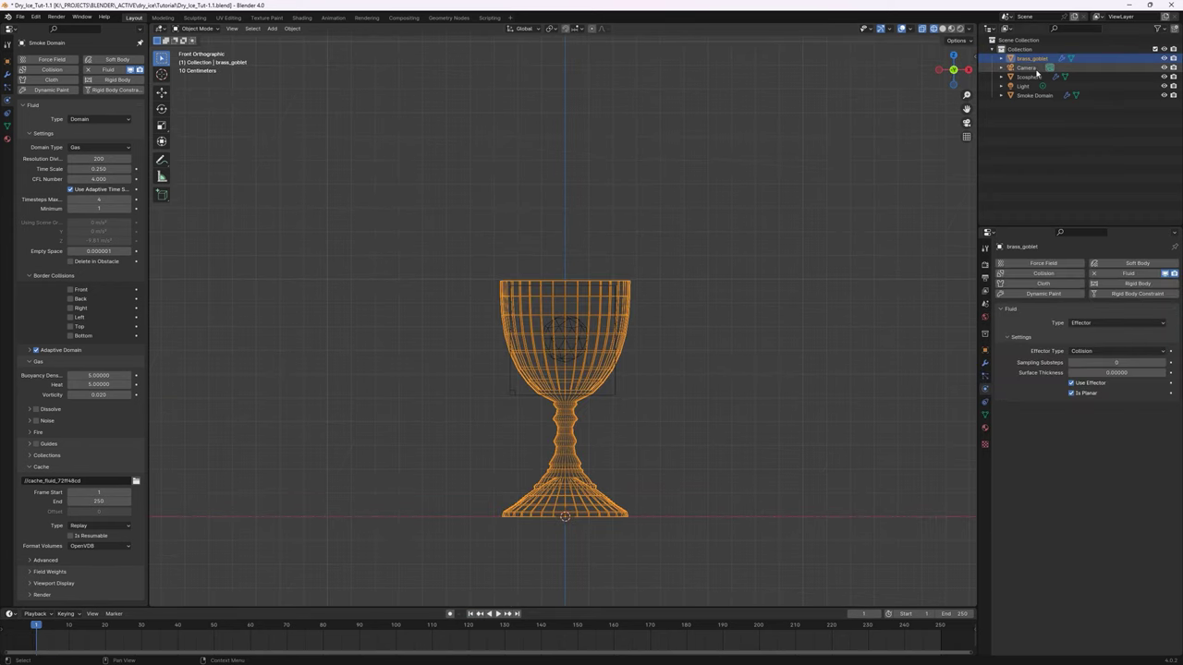
key(ctrl+c)
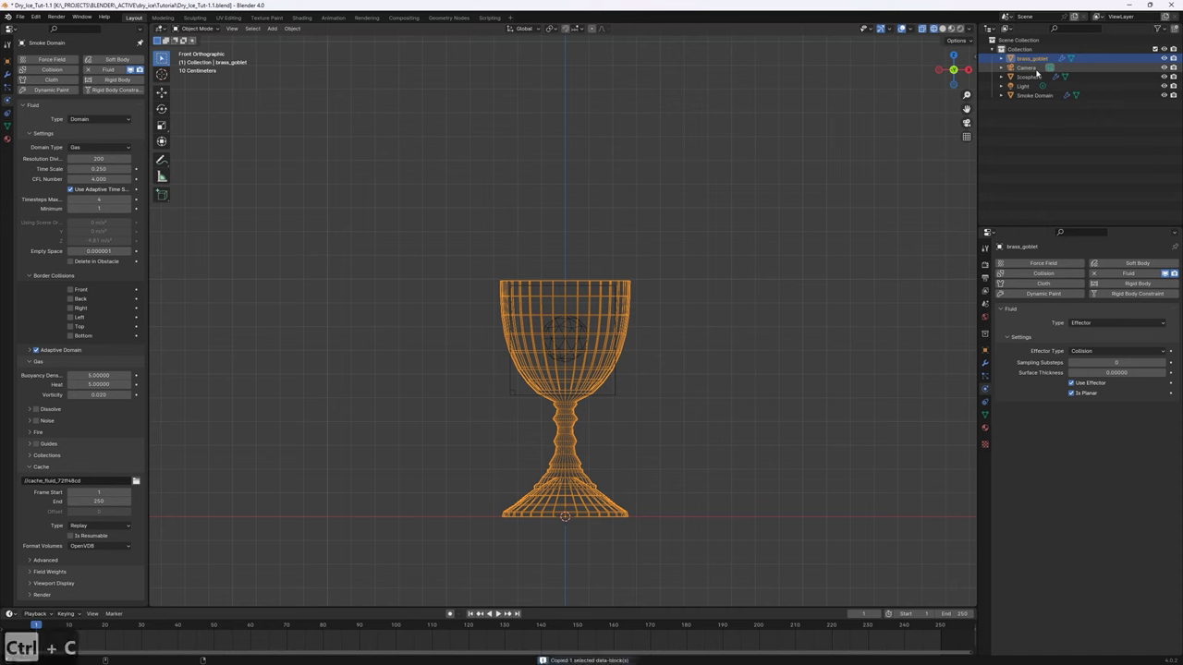
key(ctrl+v)
Rename the goblet copy as brass_goblet_col.
double_click(1036, 68)
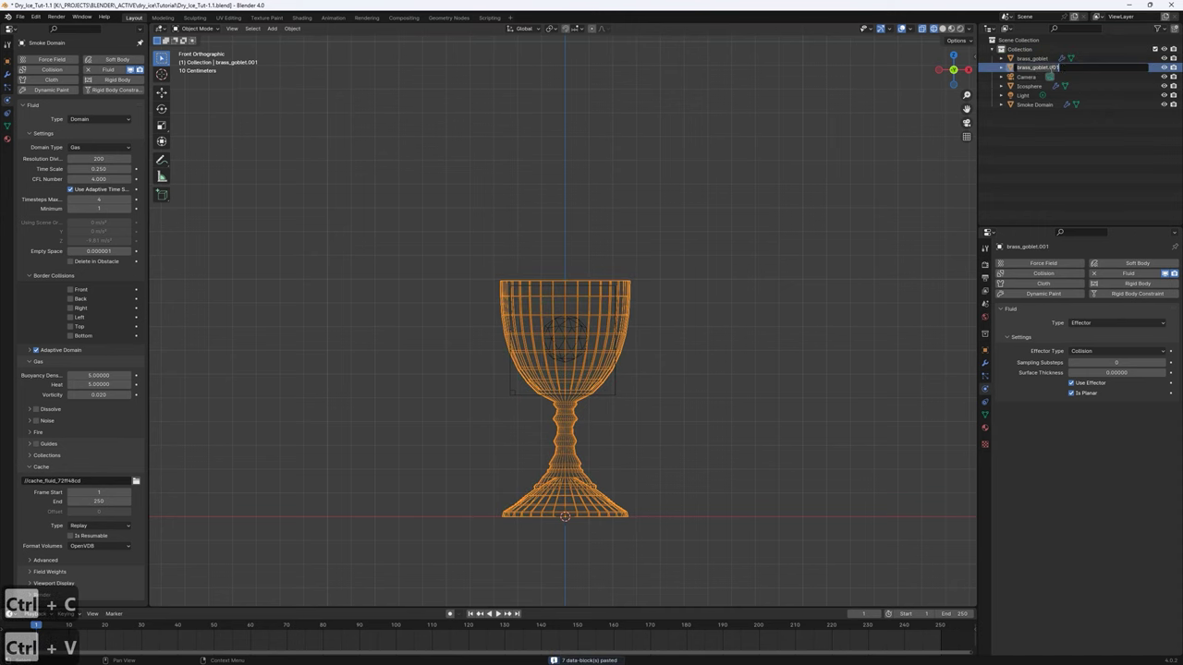
key(End)
key(BackSpace)
key(BackSpace)
text(_col)
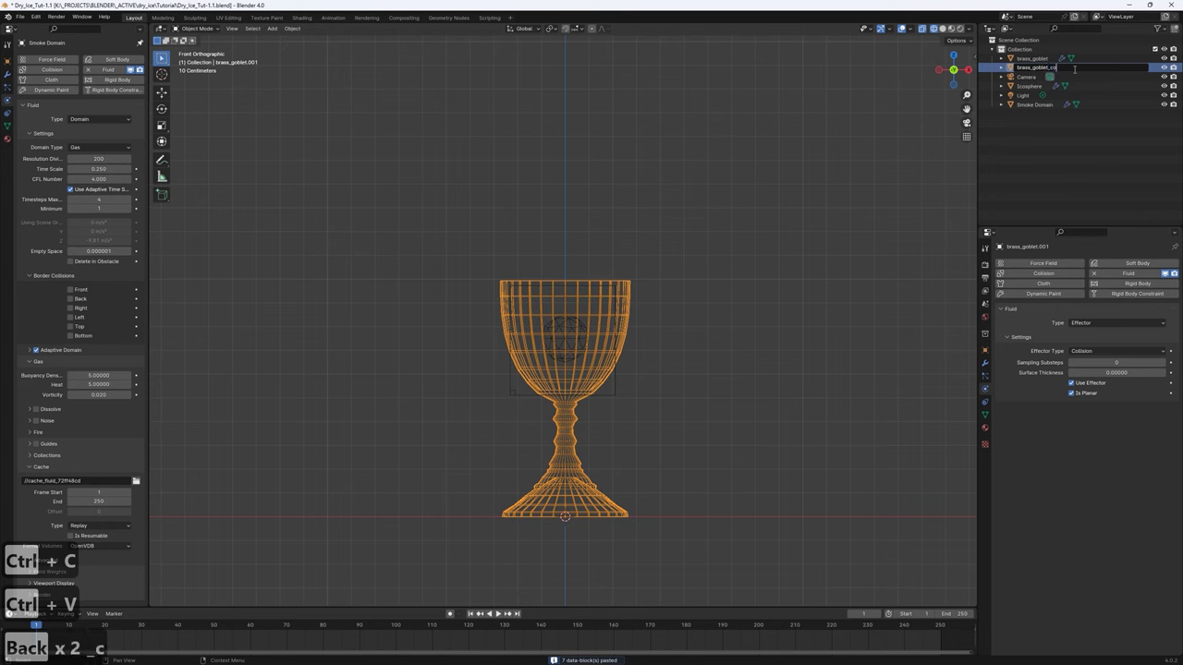
key(Return)
Remove the Fluid physics from the original brass_goblet.
click(1063, 58)
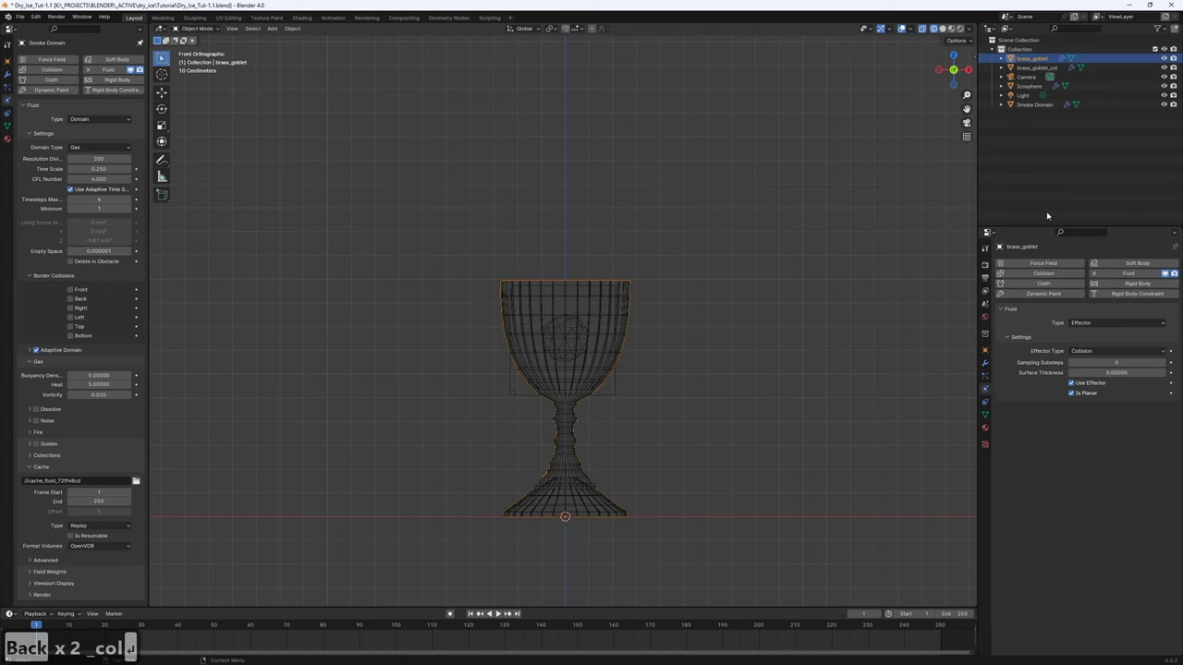
click(1094, 274)
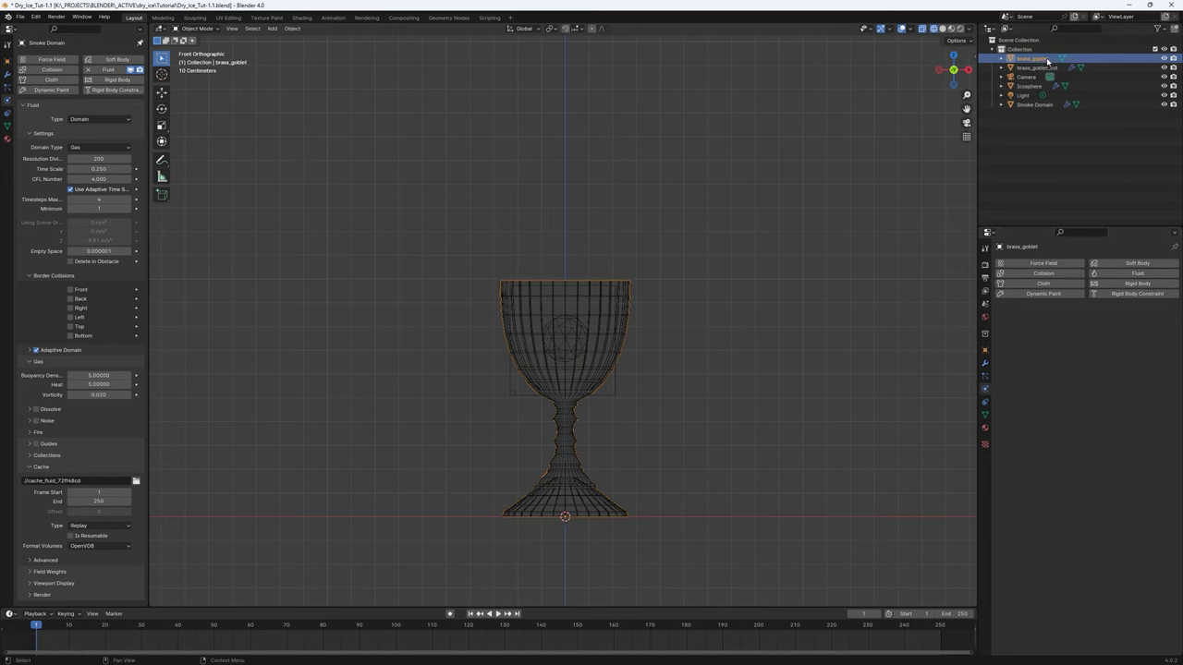
Show the Disable in Viewports toggles for the objects in the Outliner.
click(1159, 29)
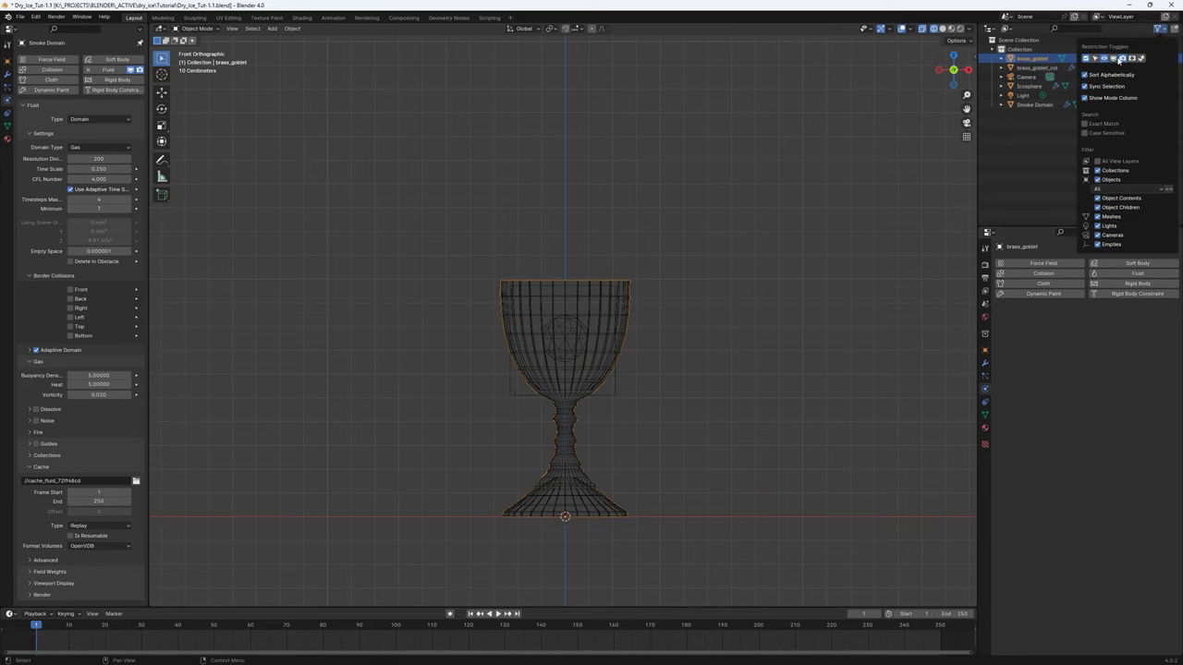
click(1118, 59)
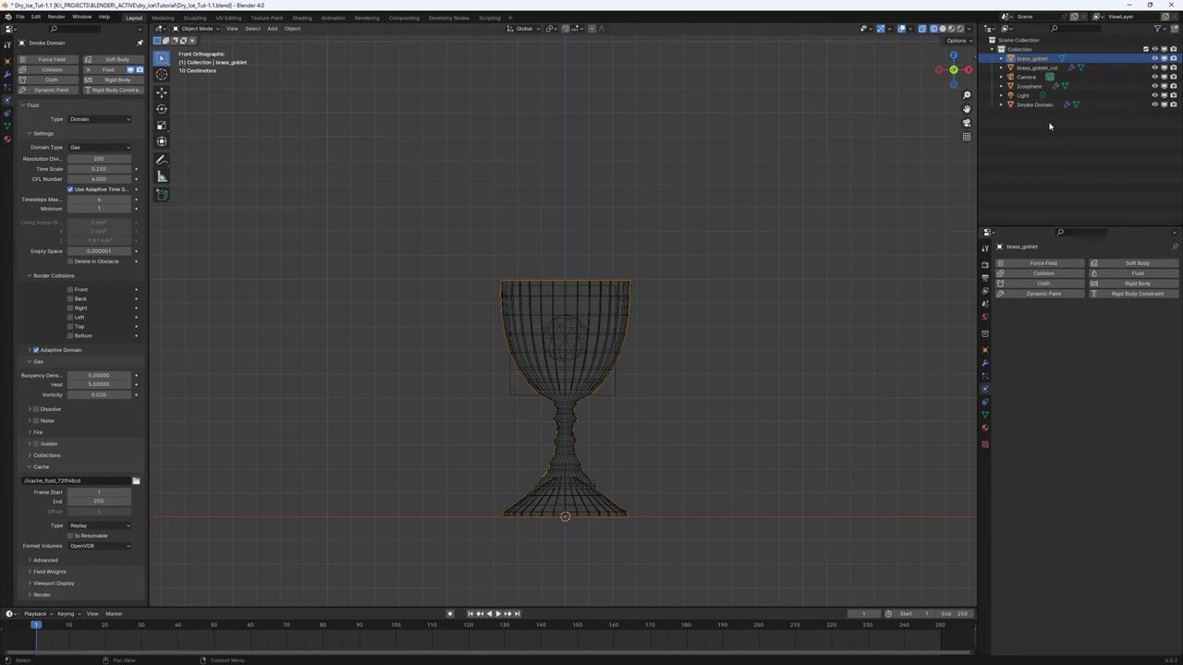
Set the scale of brass_goblet_col to 3.63 on the X, Y and Z axes.
click(1036, 67)
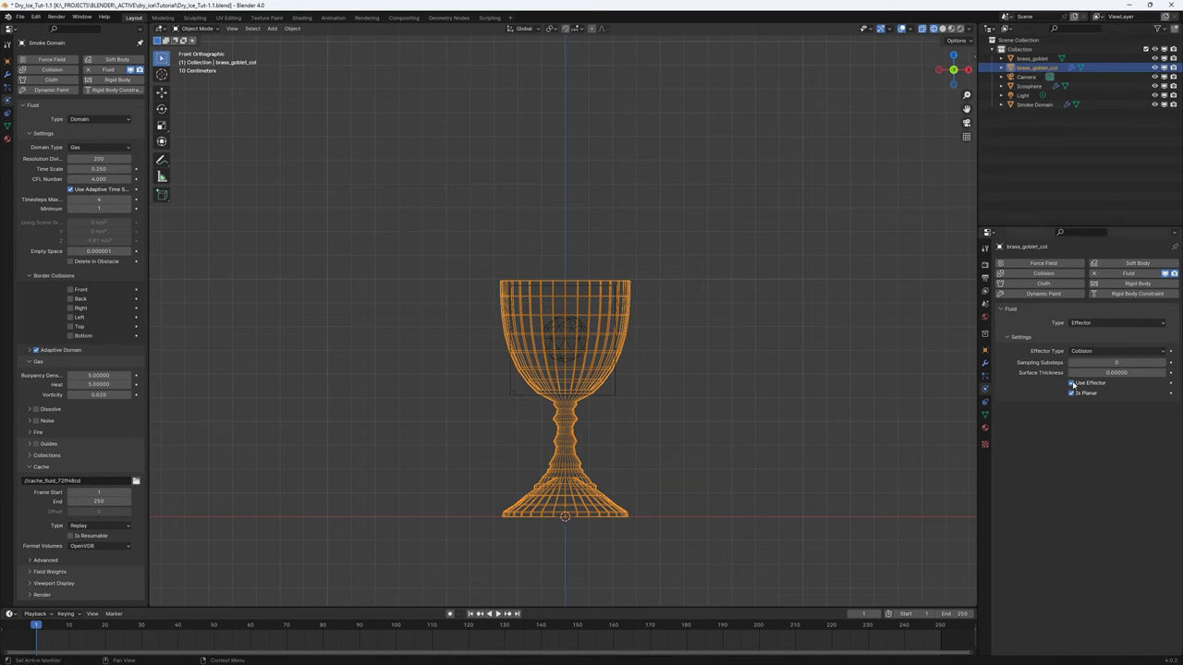
click(984, 350)
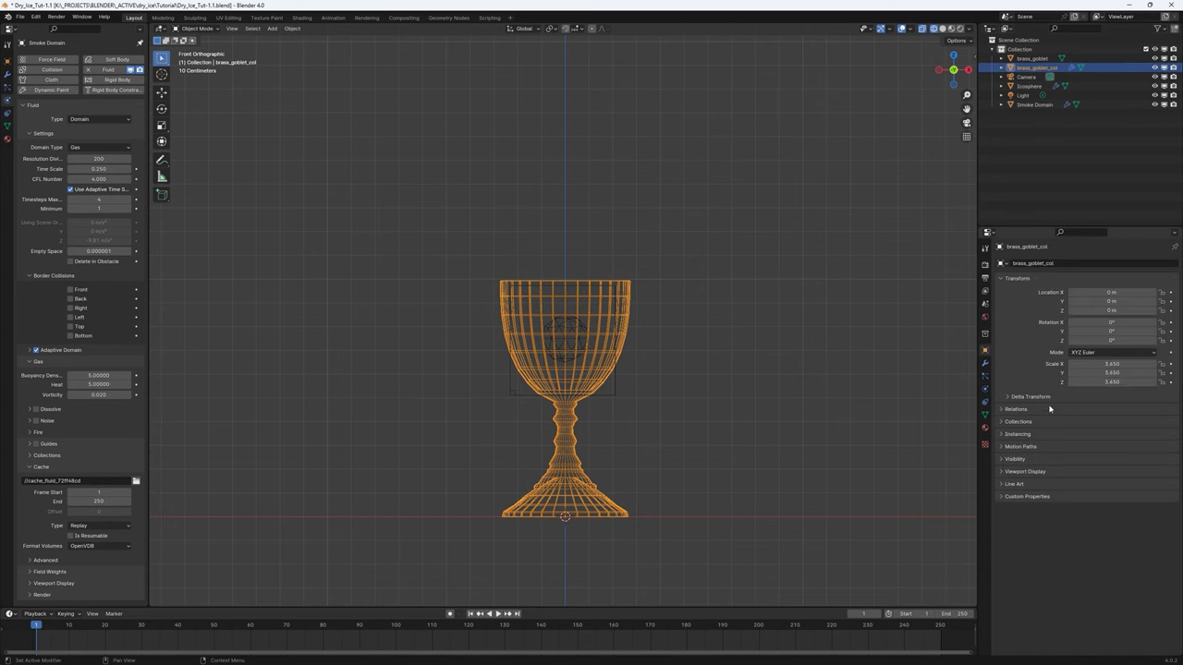
click(1115, 365)
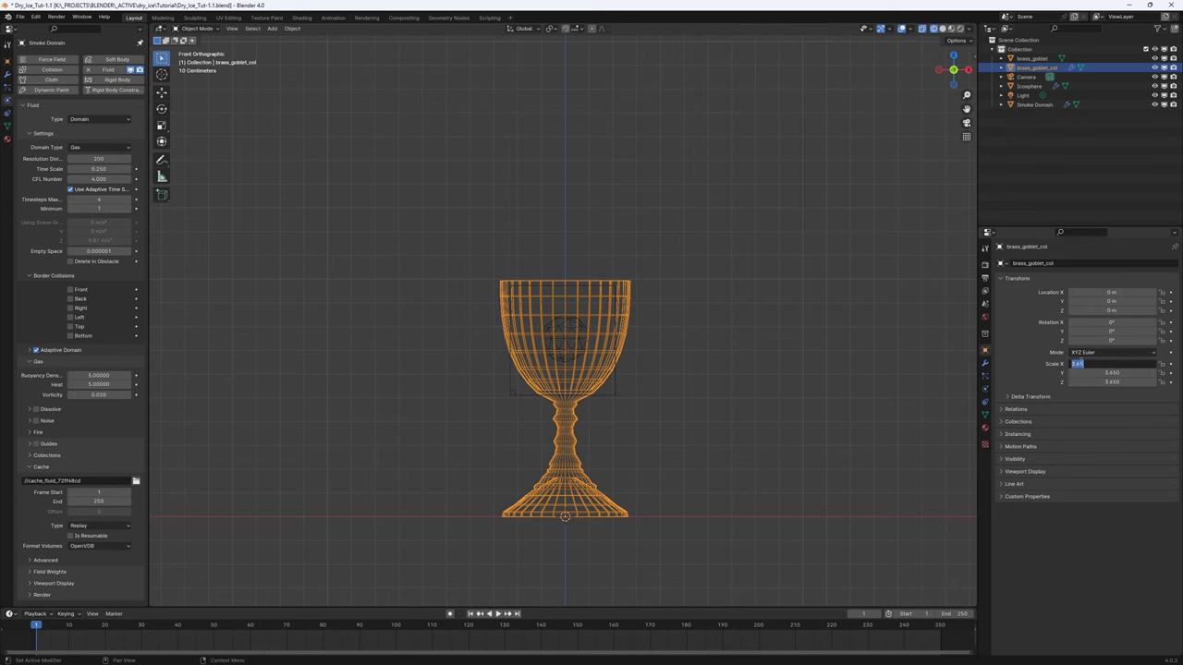
click(1079, 365)
key(Delete)
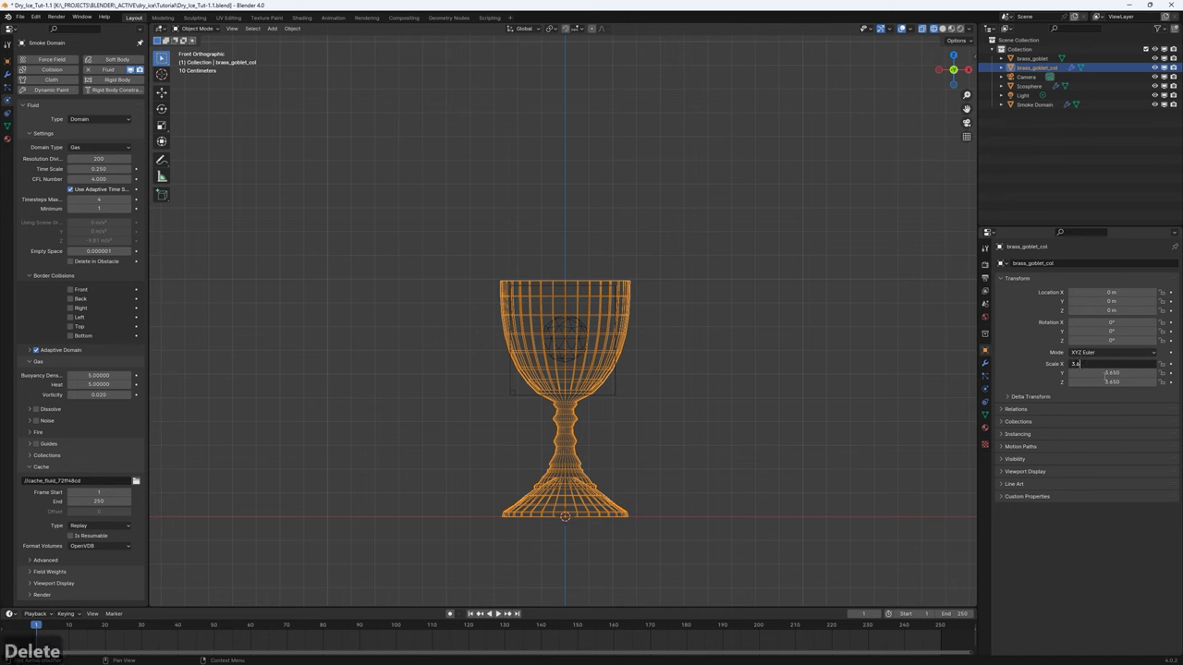
text(3)
key(Tab)
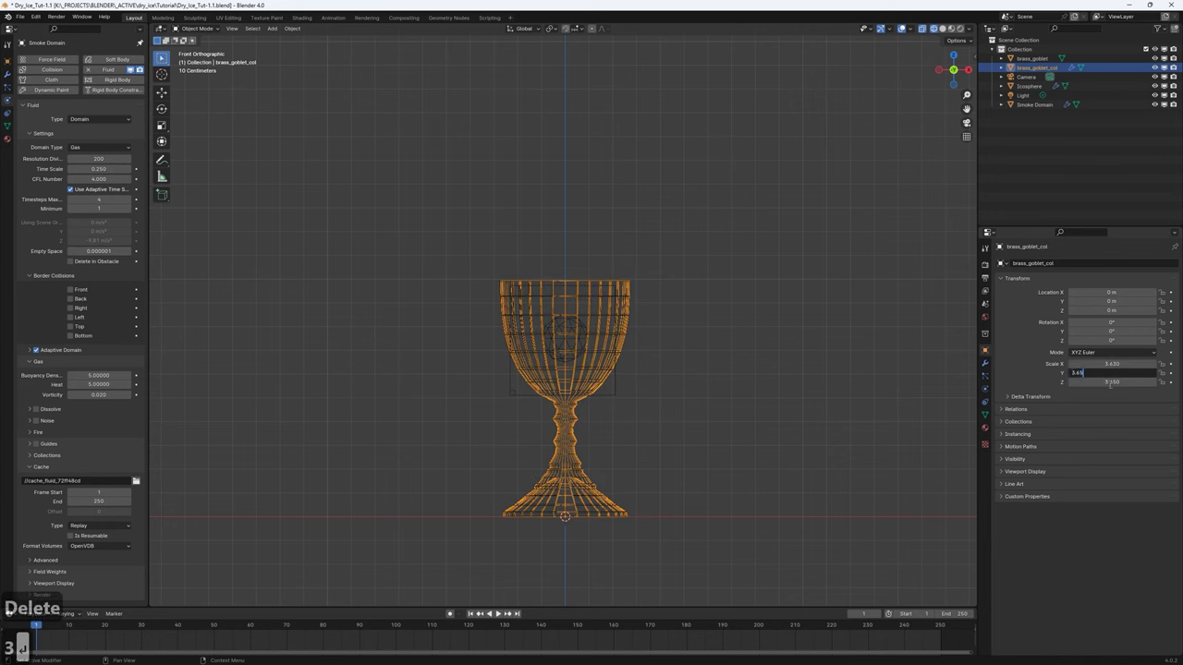
key(BackSpace)
text(3)
key(Tab)
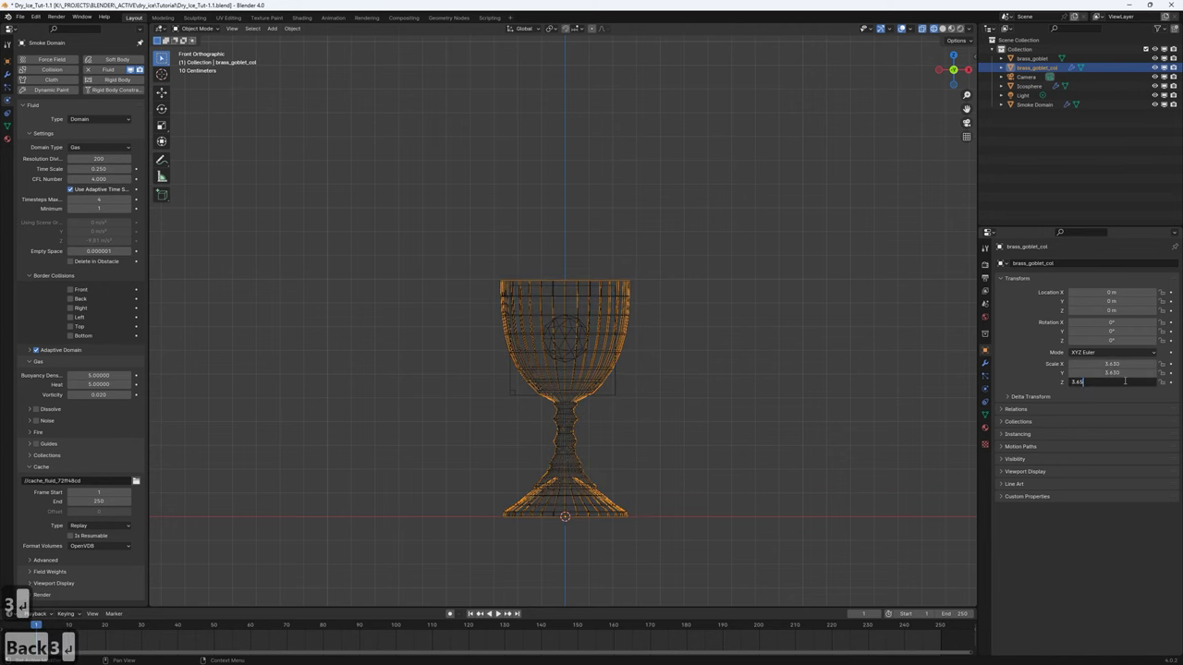
key(BackSpace)
text(3)
key(Return)
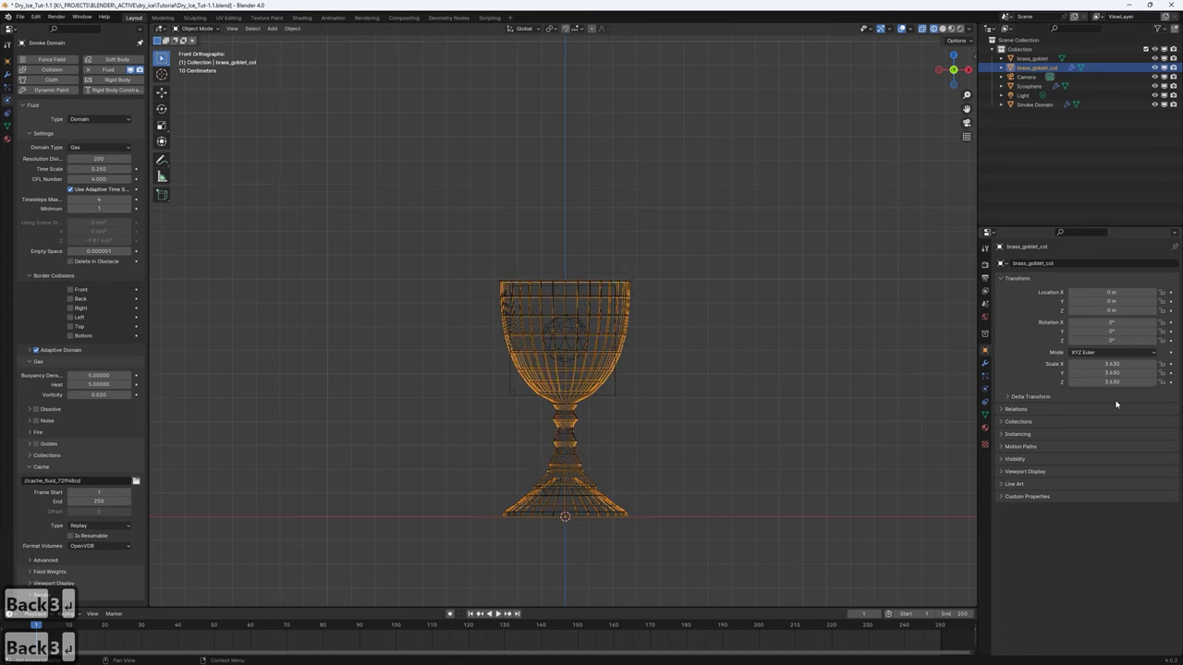
Hide brass_goblet_col in the viewport and select the original brass_goblet in front view.
middle_drag(627, 366, 638, 388)
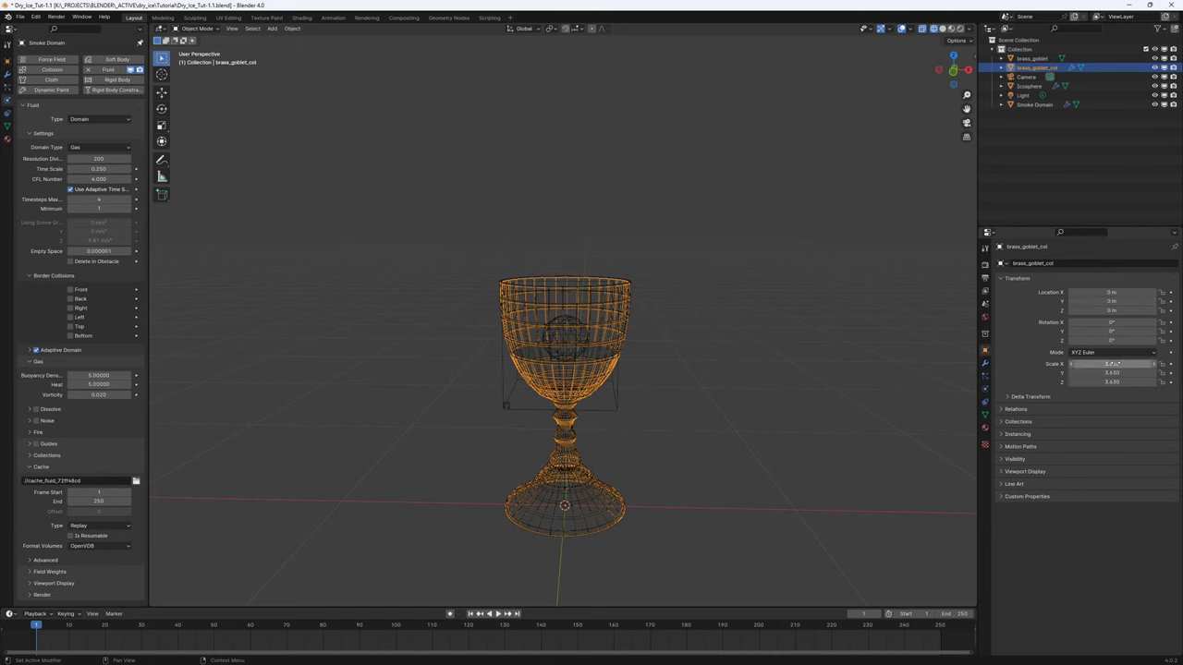
click(1154, 68)
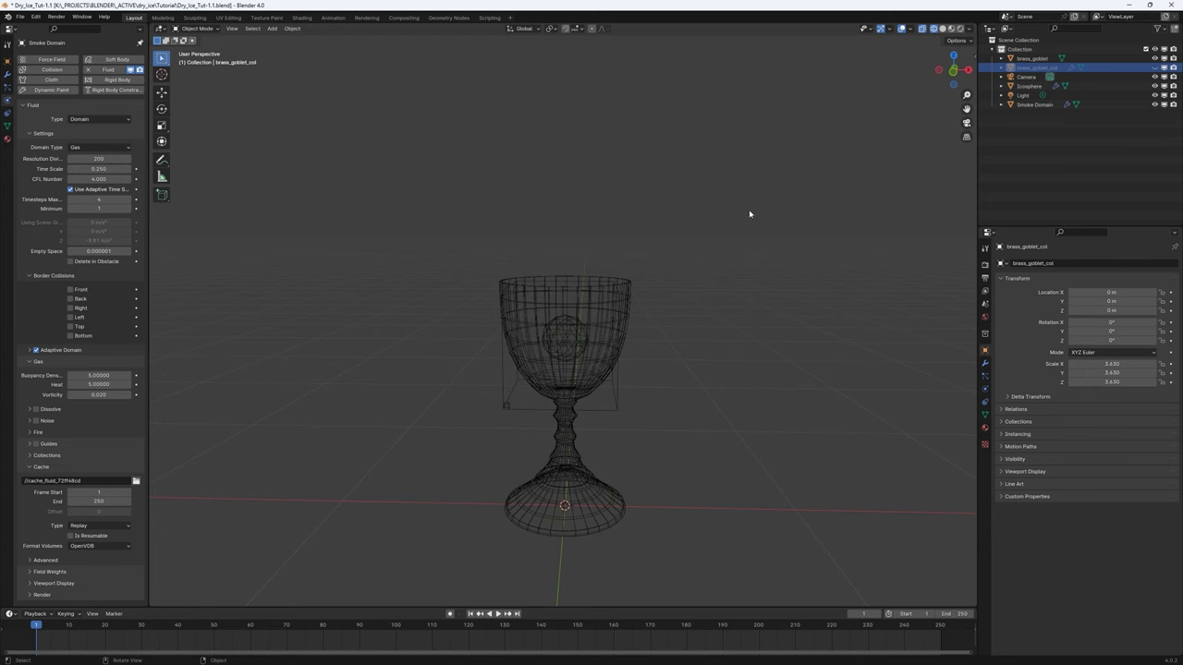
key(KP_1)
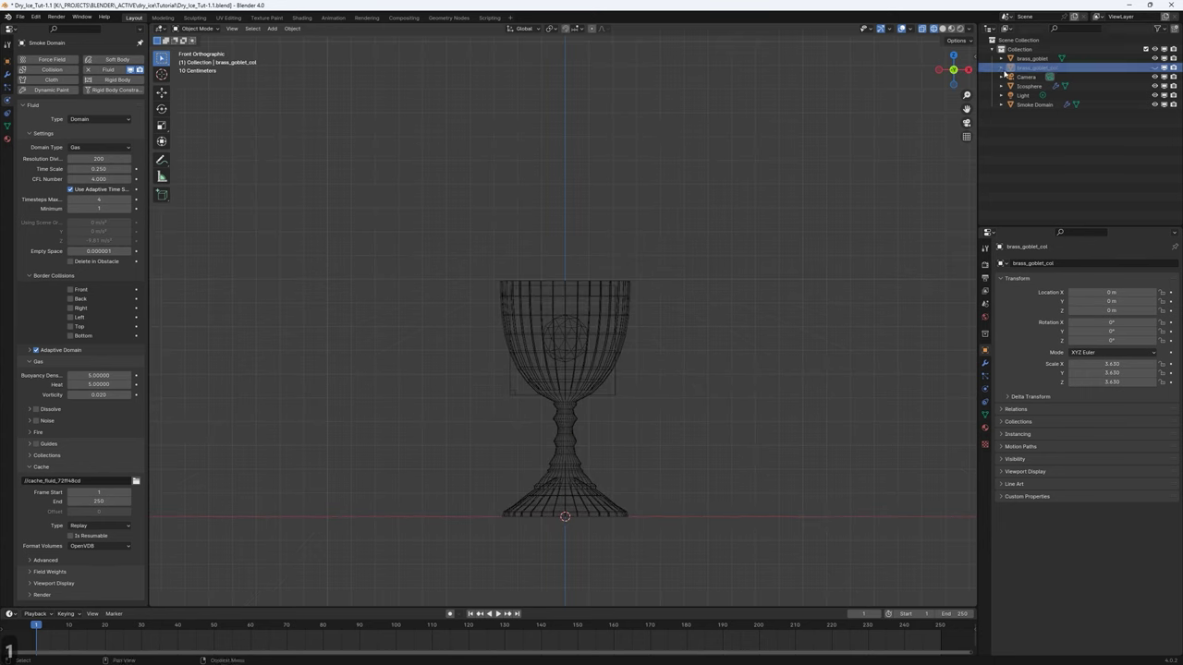
click(1032, 59)
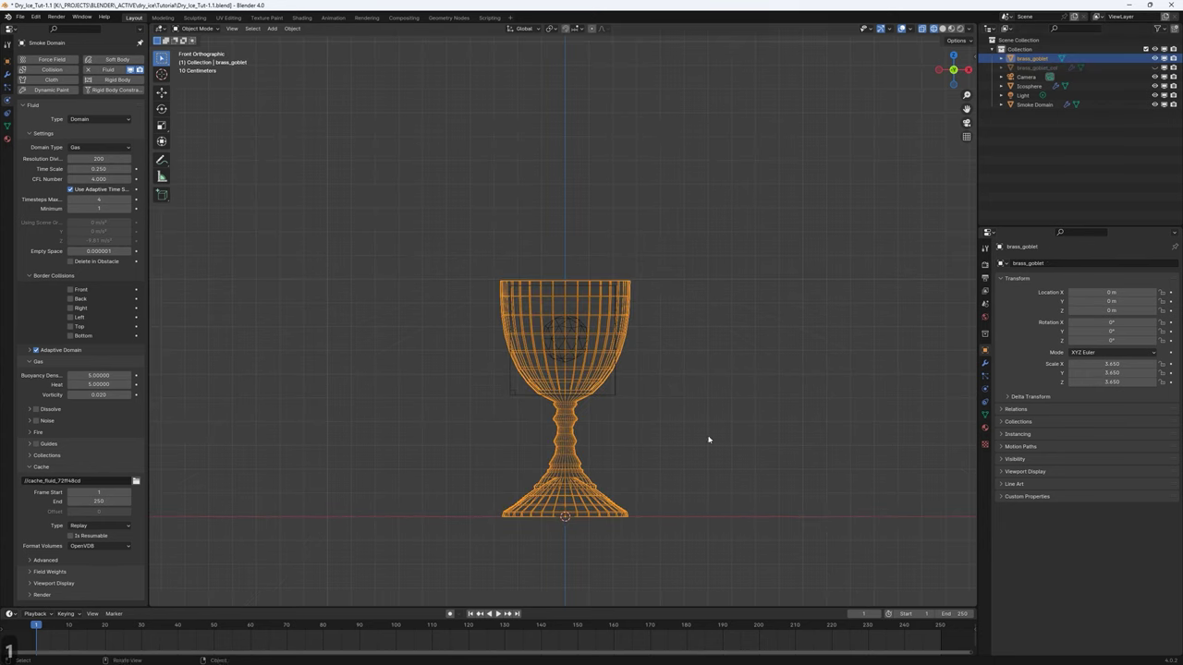
Set the Icosphere emitter's initial Z velocity to 9.81 m/s.
click(80, 526)
click(1029, 86)
double_click(1101, 511)
text(9.81)
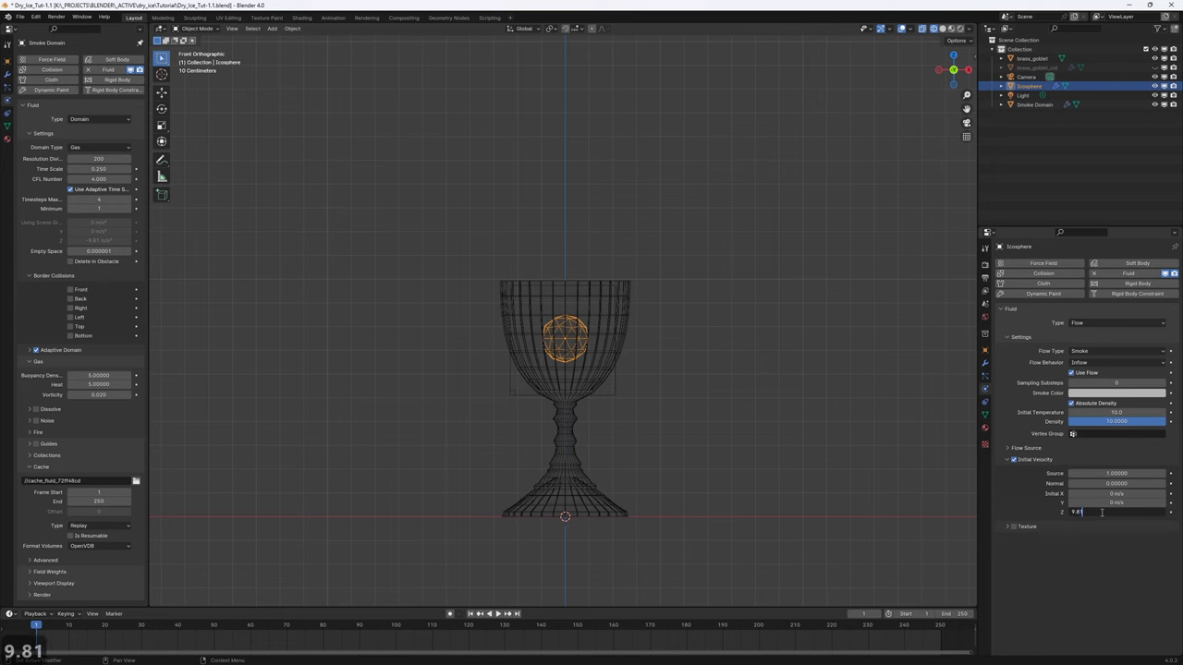
key(Return)
Play the simulation to frame 44, examine the smoke at the goblet's rim, and return to the first frame.
key(space)
scroll(590, 292, up, 5)
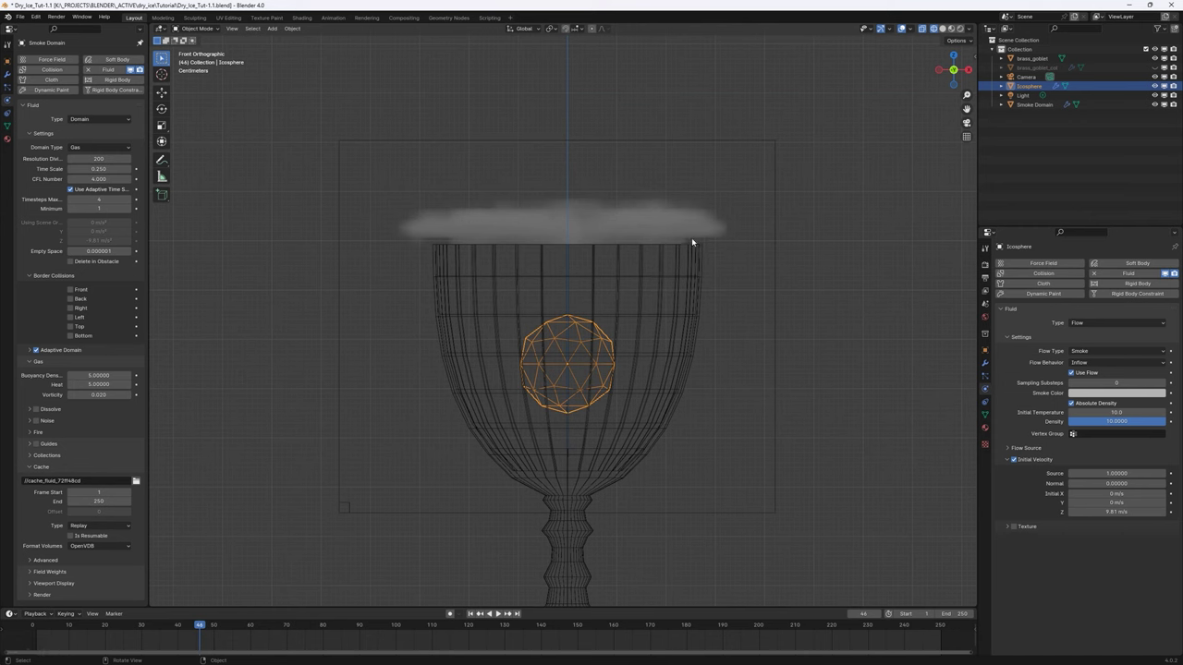
click(470, 614)
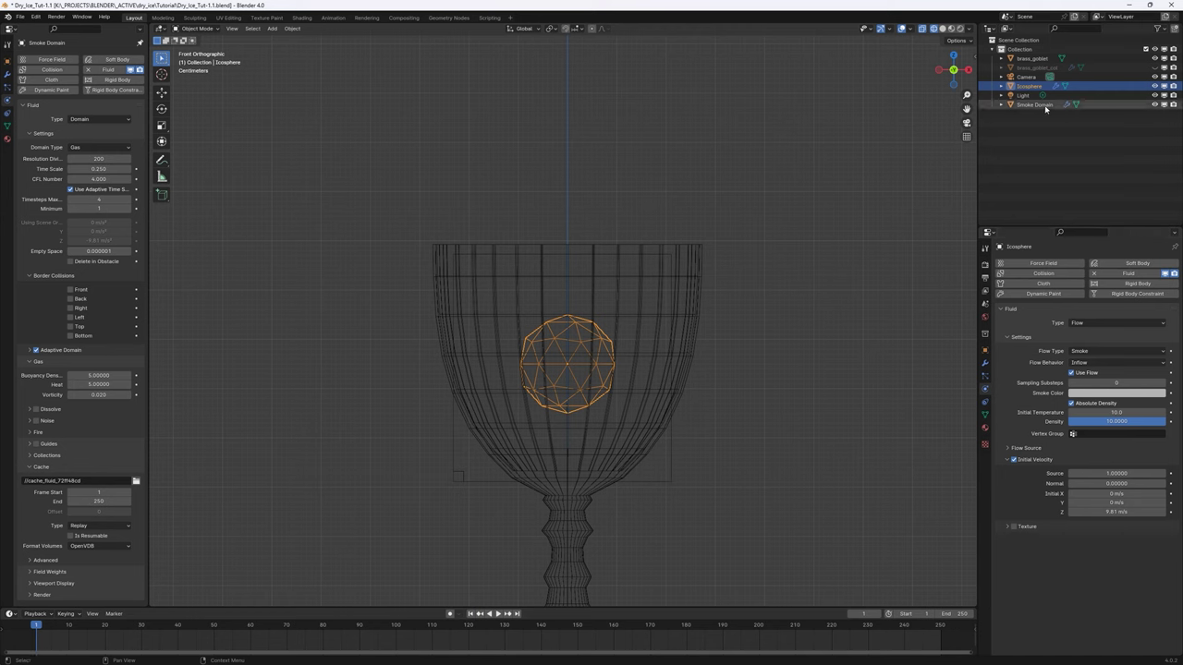
Set the X and Y scale of brass_goblet_col to 3.61.
click(1035, 68)
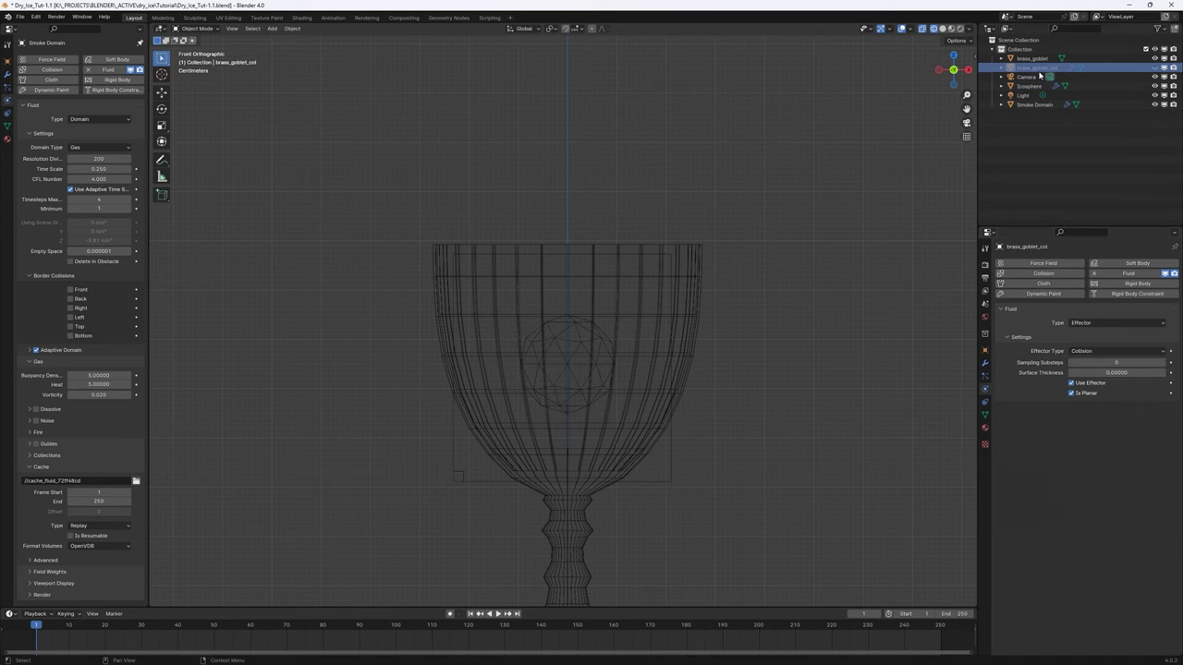
click(984, 351)
double_click(1112, 364)
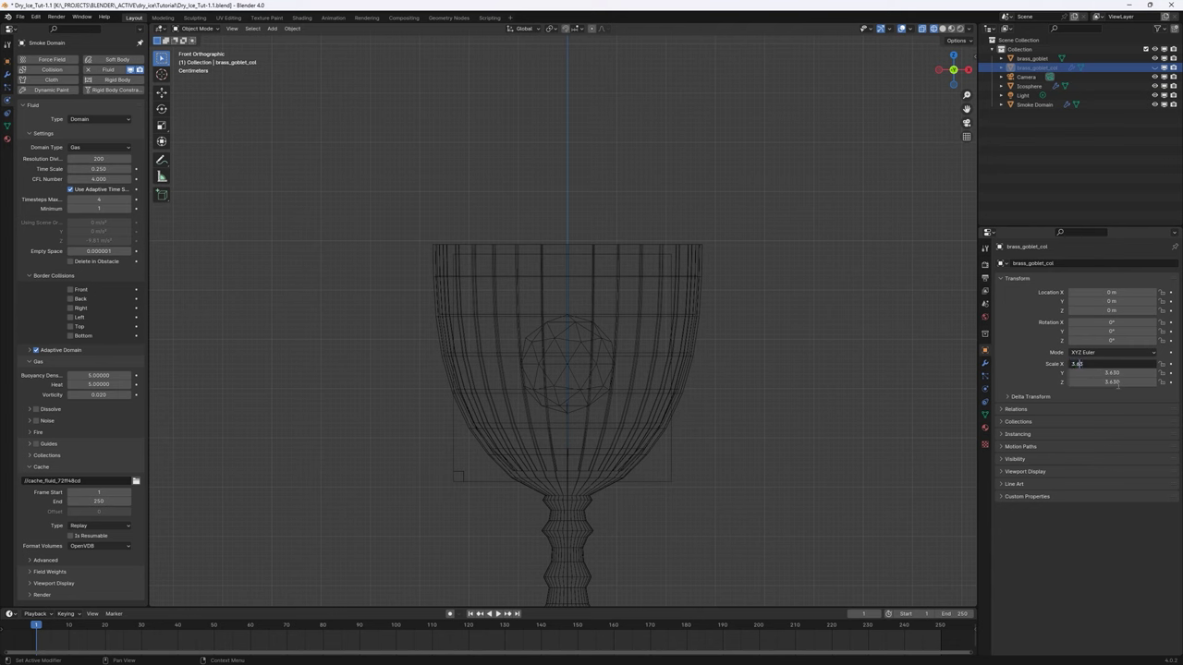
key(Delete)
key(Delete)
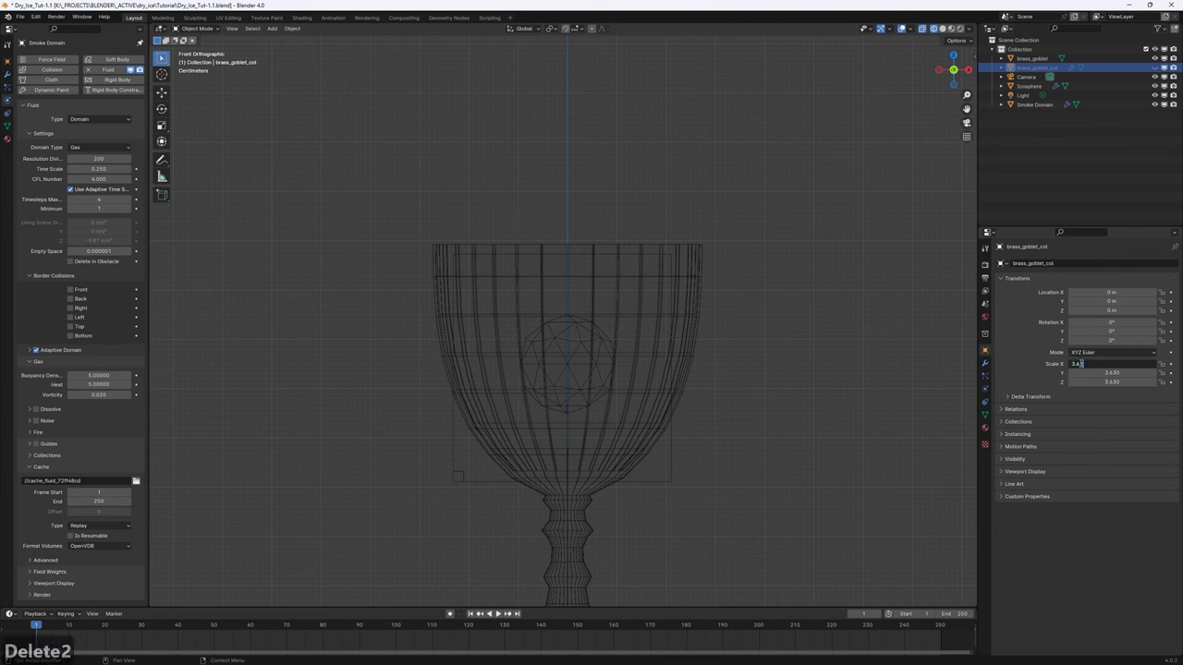
key(BackSpace)
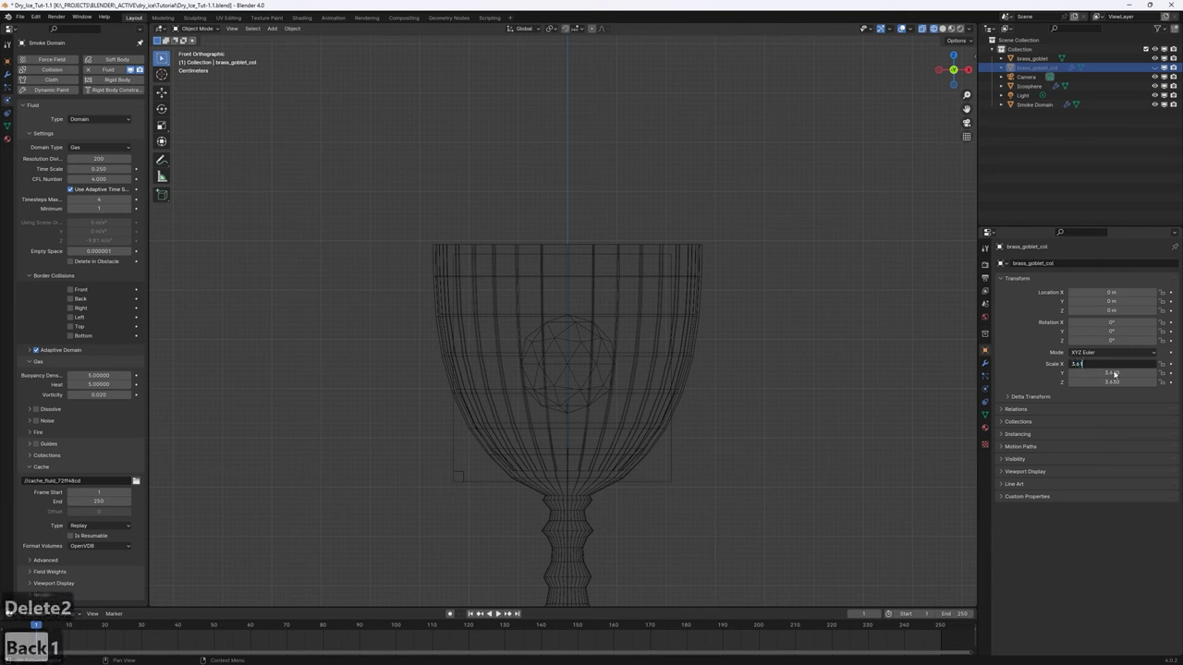
double_click(1114, 374)
key(BackSpace)
text(1)
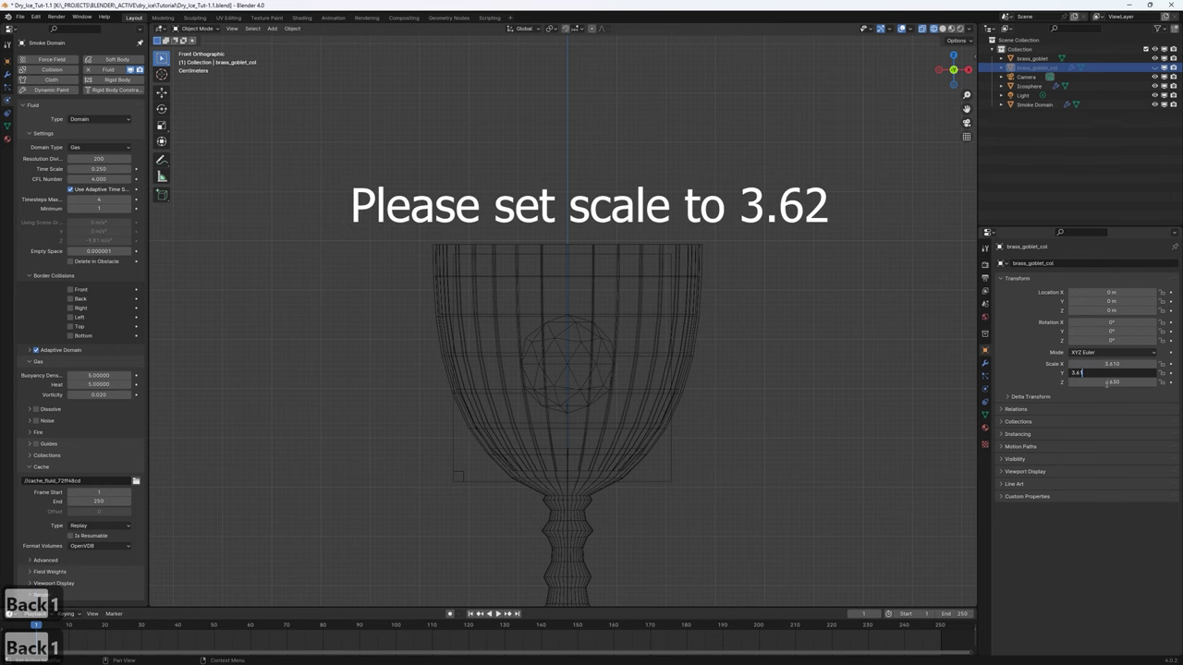
key(Return)
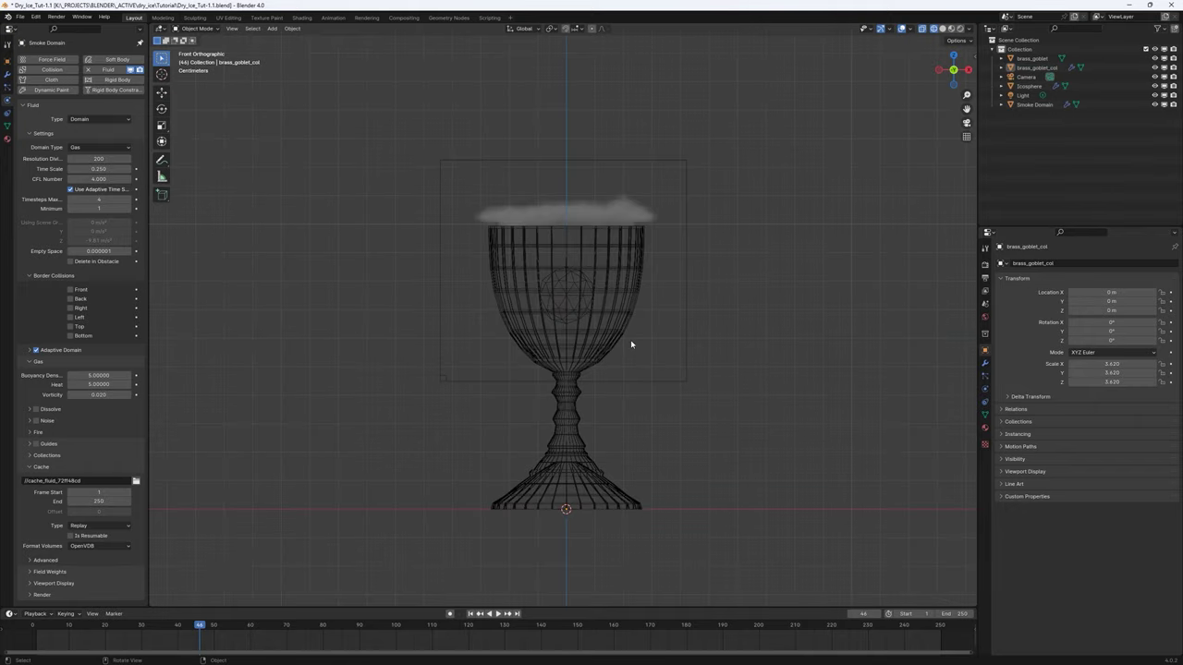
Replay the simulation from the first frame with the domain's Noise enabled and examine the smoke around the goblet's rim.
scroll(642, 203, up, 2)
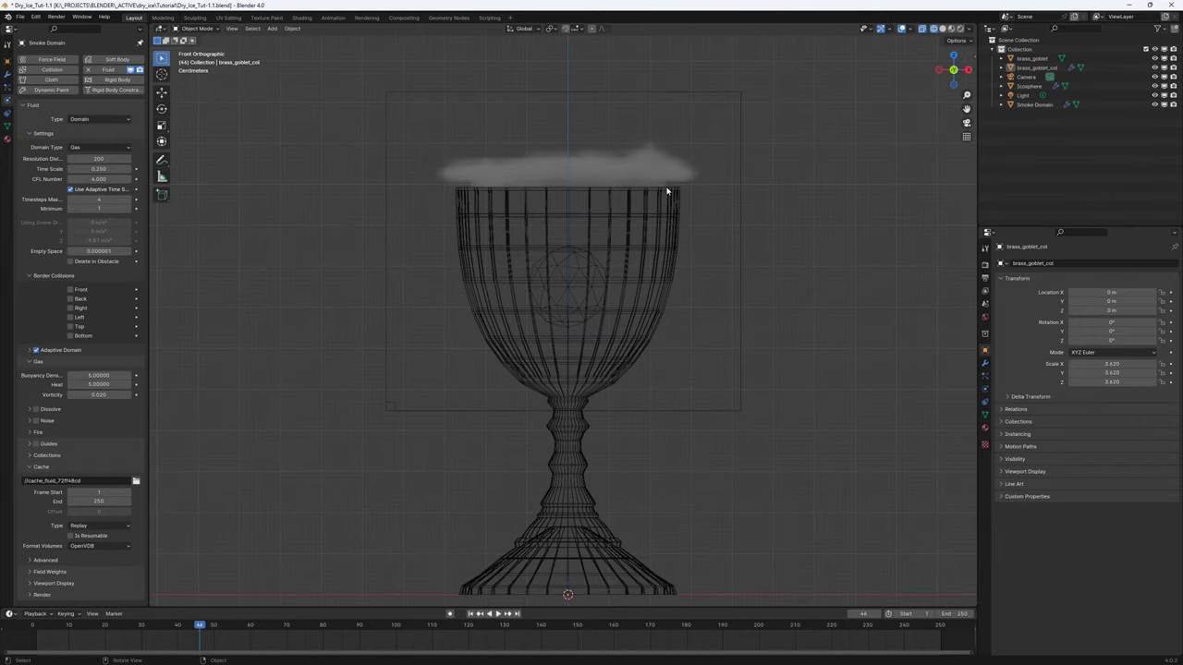
click(470, 613)
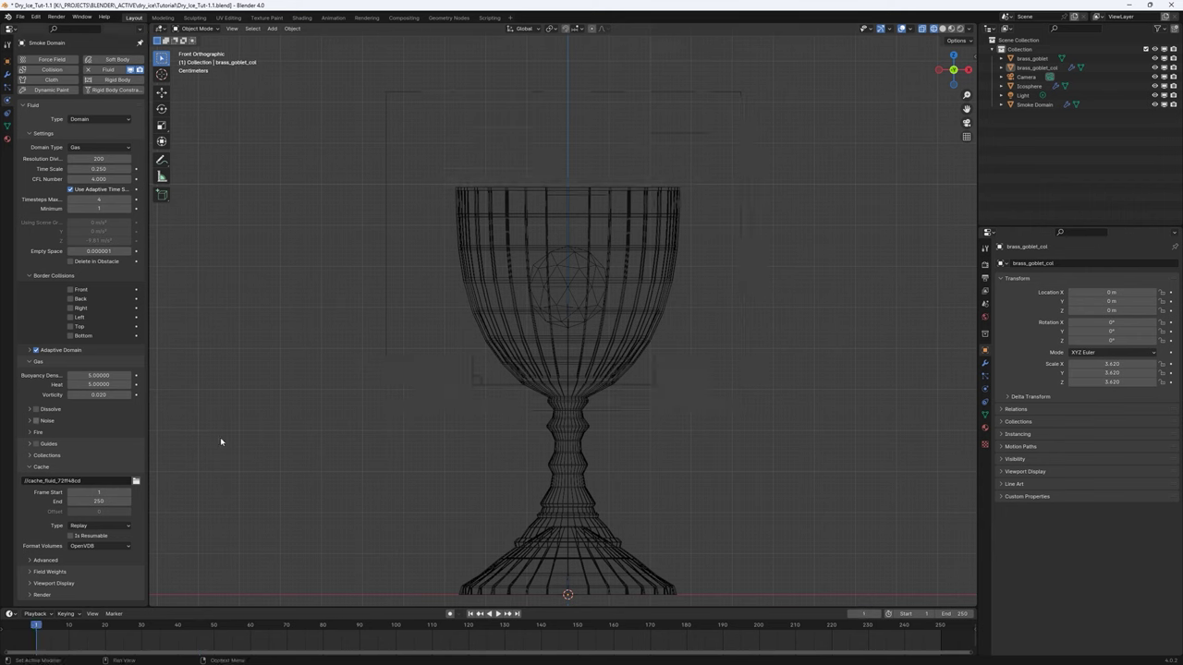
key(space)
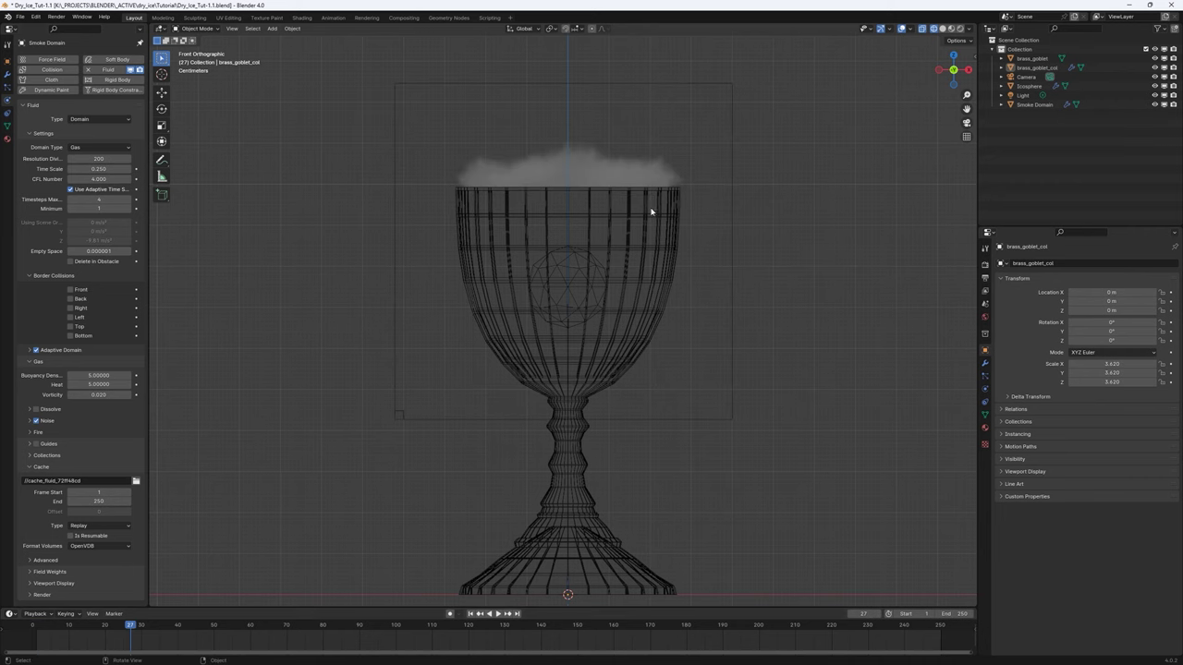
scroll(679, 184, up, 1)
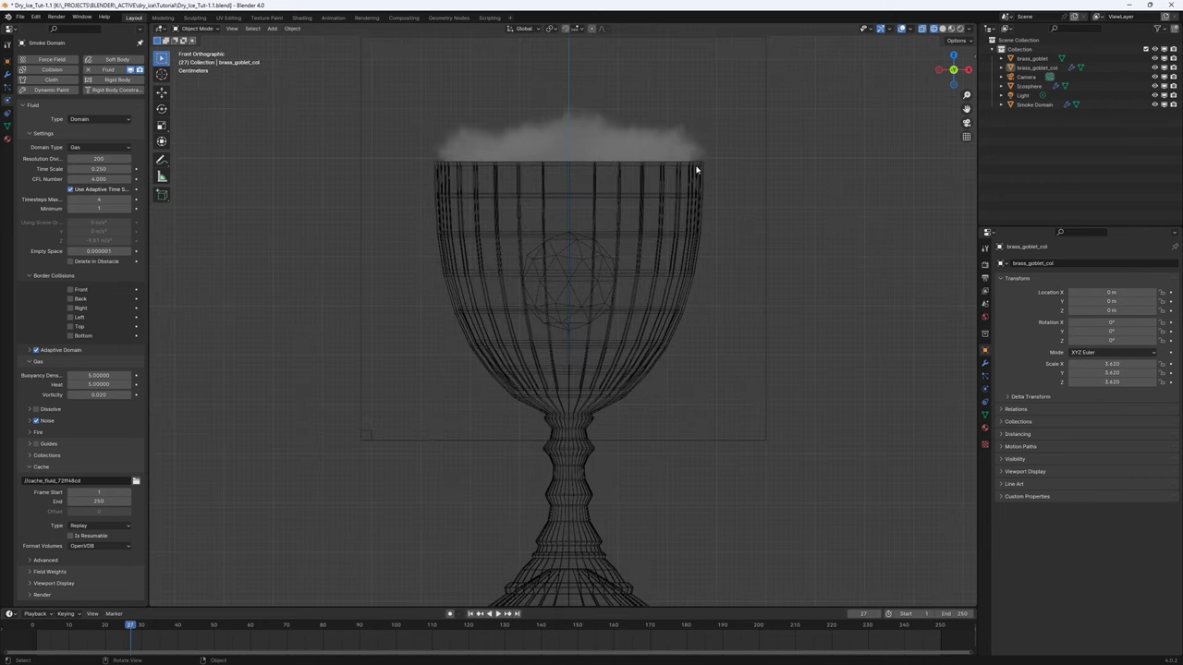
scroll(695, 164, up, 1)
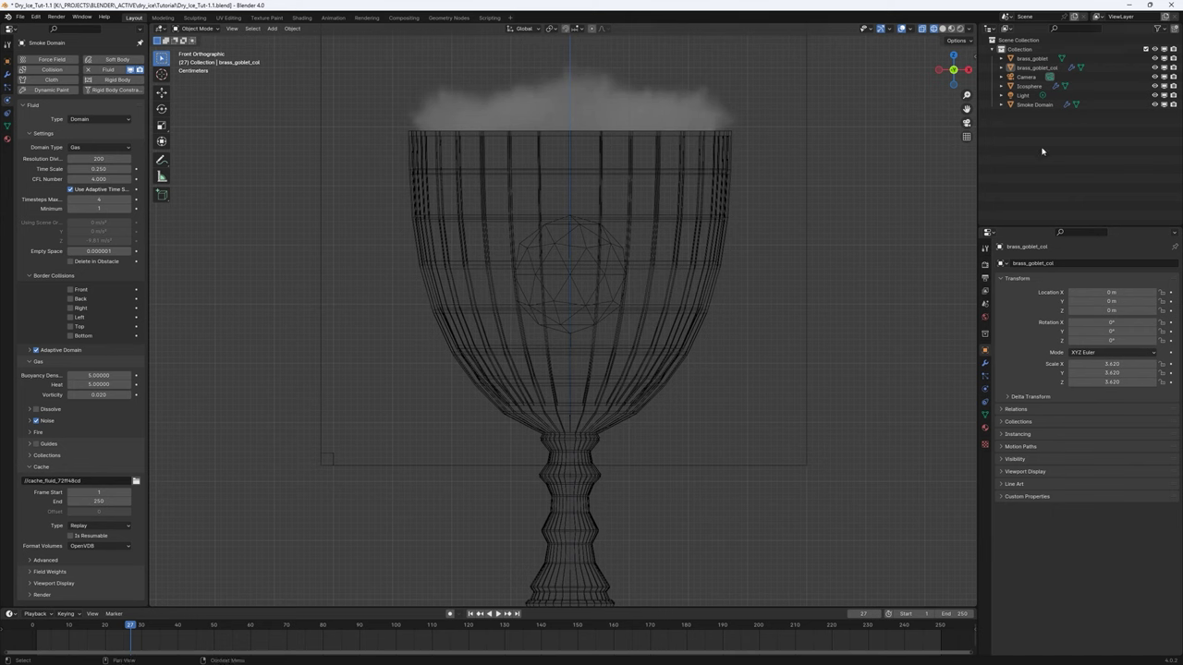
Return the timeline to the first frame and hide brass_goblet_col in the viewport.
click(1032, 70)
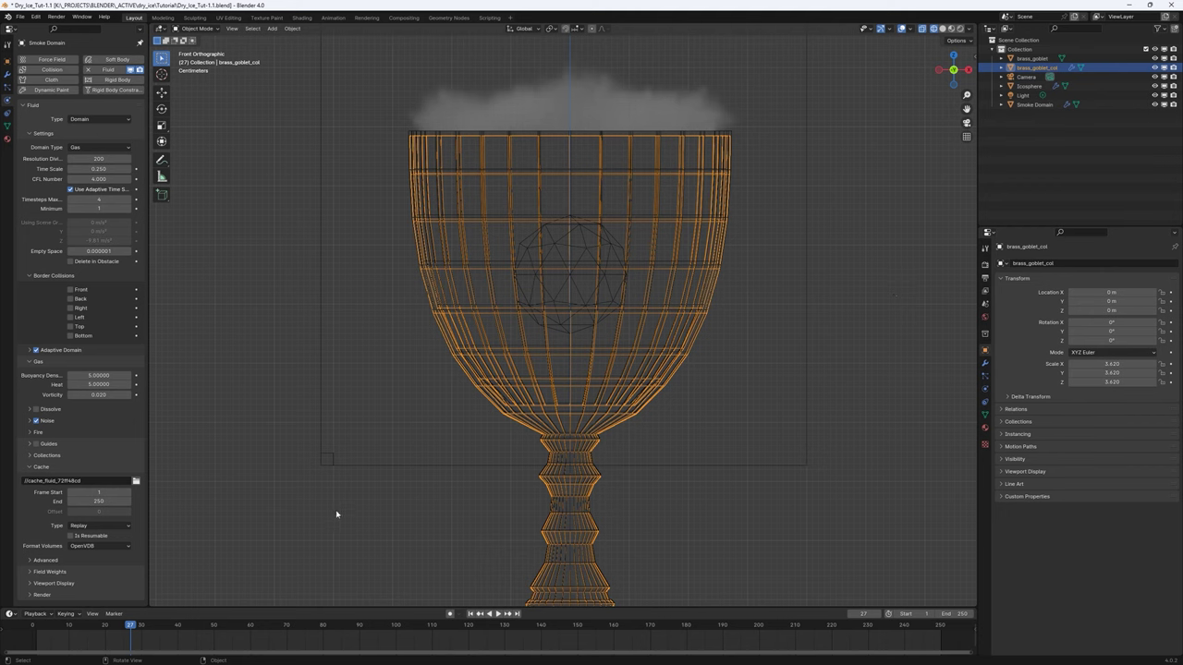
click(469, 613)
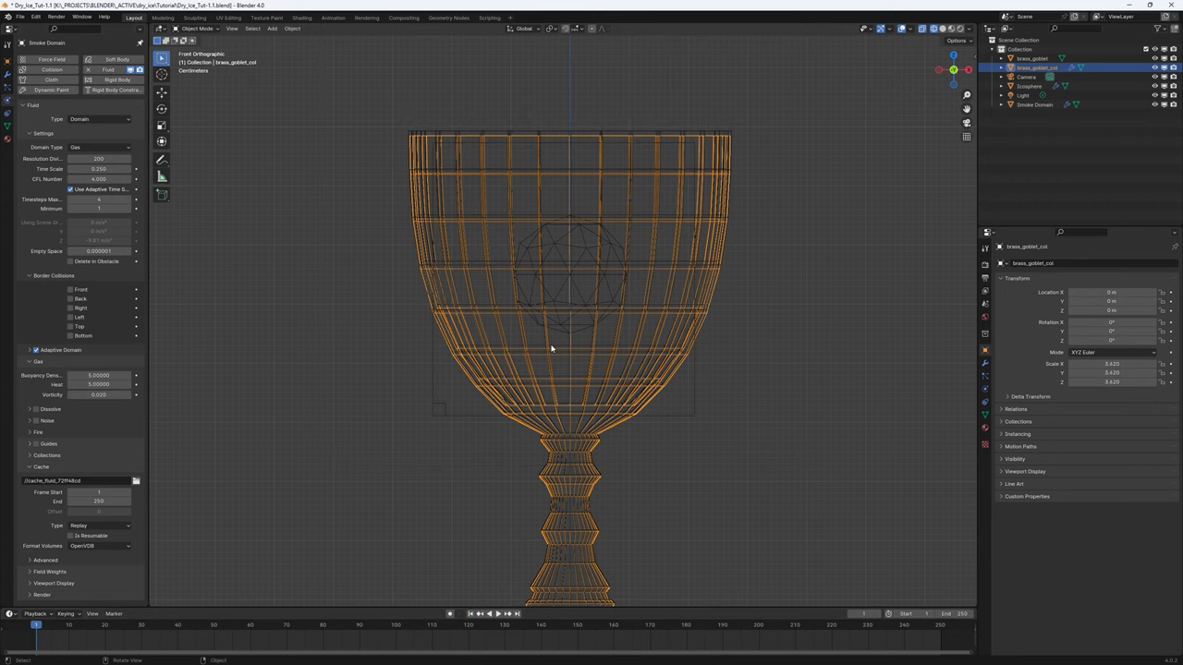
scroll(600, 311, down, 2)
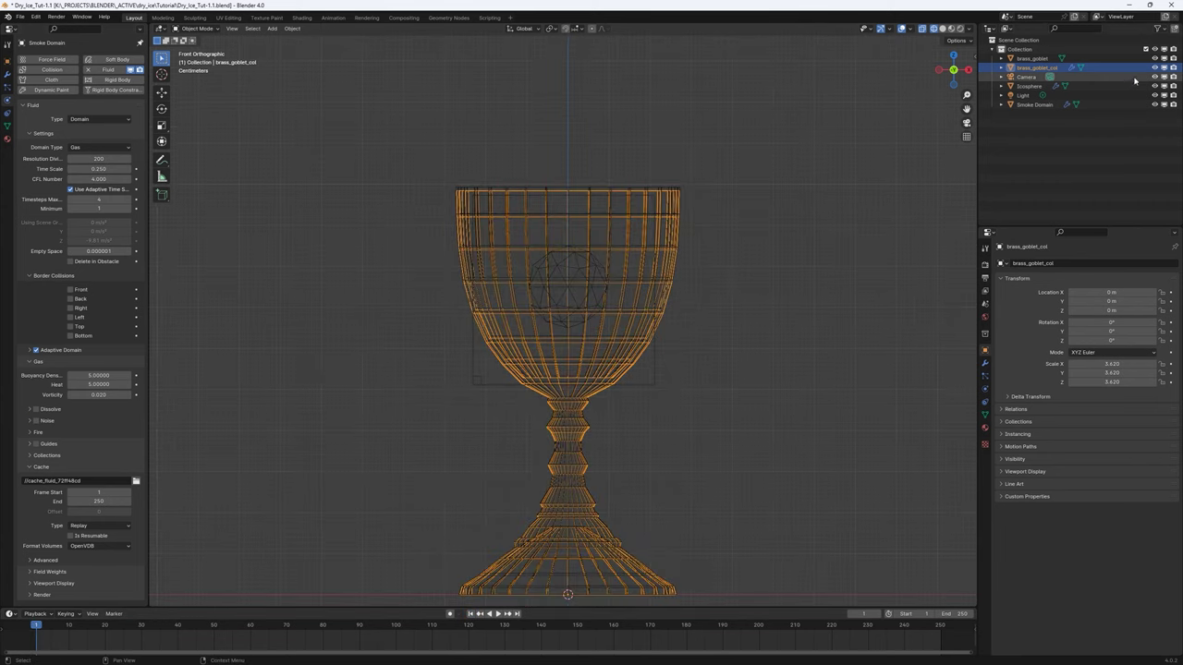
click(1154, 72)
scroll(708, 243, down, 5)
click(564, 369)
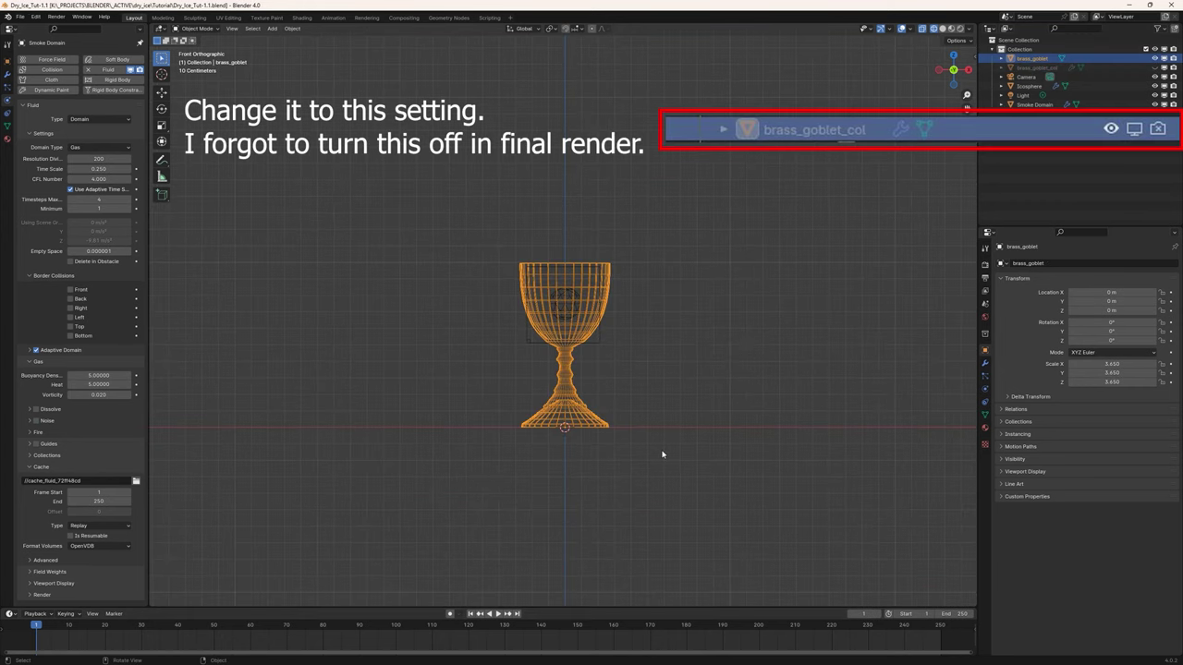
Review the Icosphere emitter's Fluid settings and enable the Bottom border collision on the Smoke Domain.
click(569, 297)
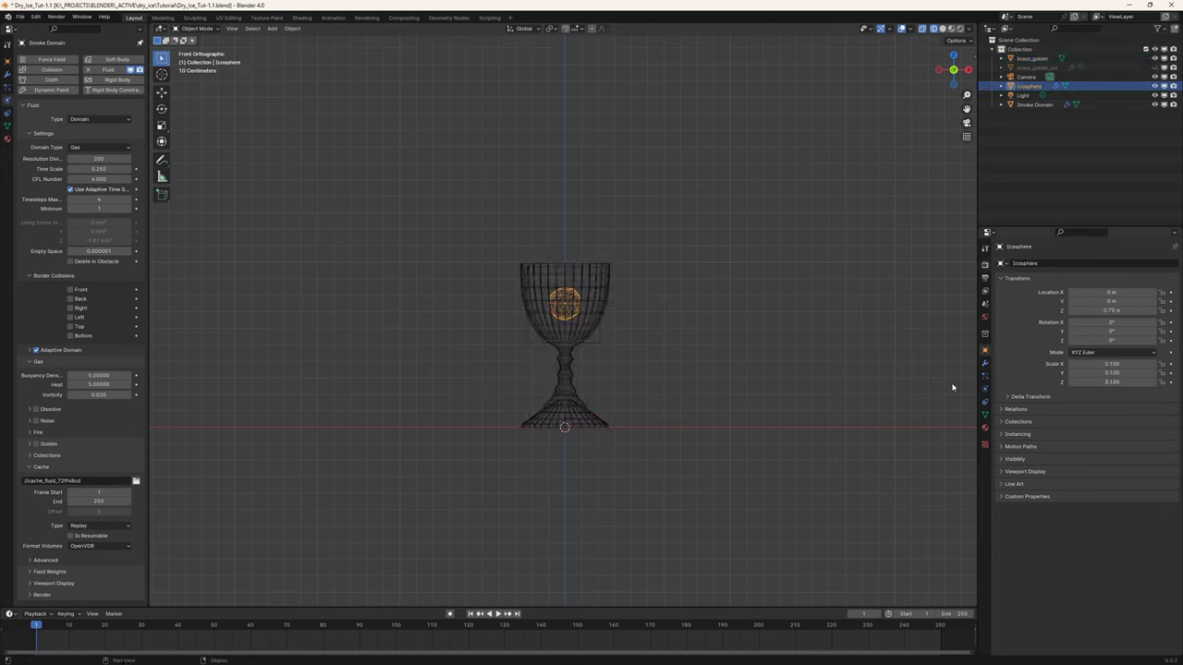
click(985, 391)
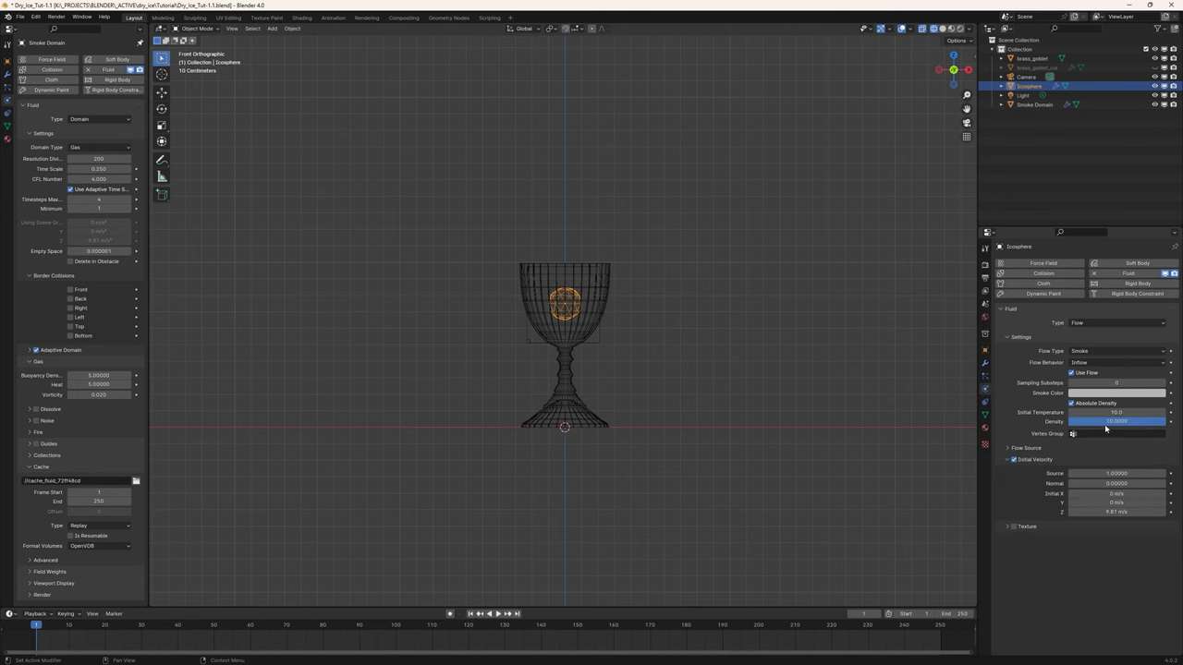
click(1042, 105)
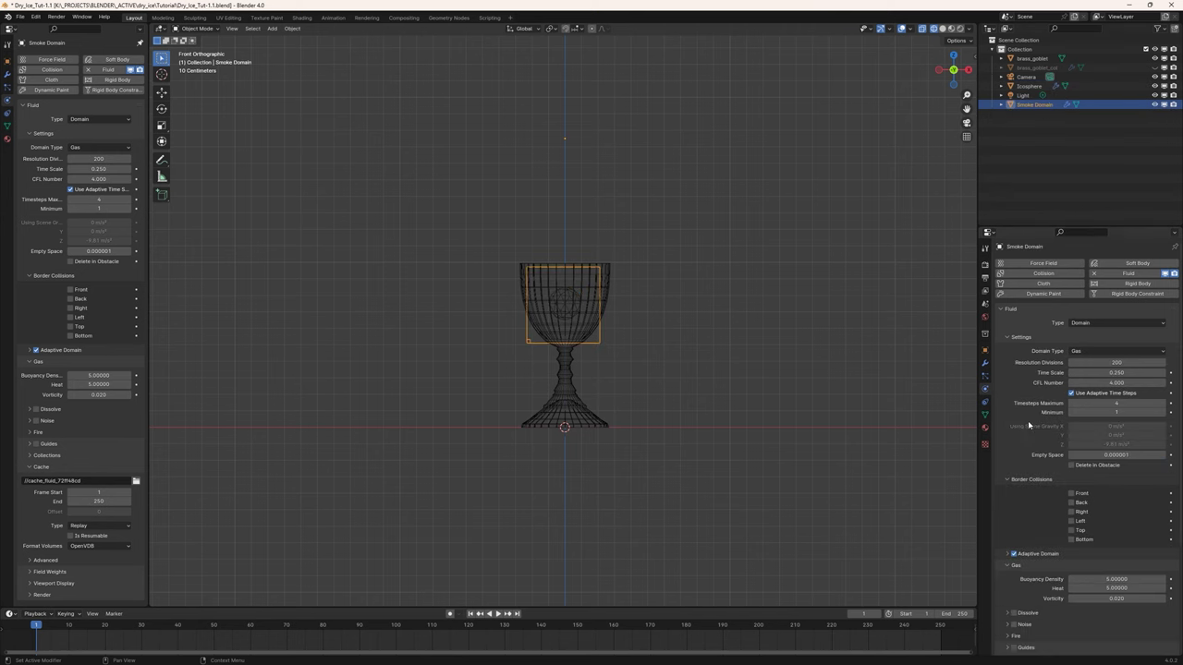
click(71, 336)
Move the Smoke Domain's mesh up along Z in Edit Mode until its bottom face aligns with the goblet's base.
key(Tab)
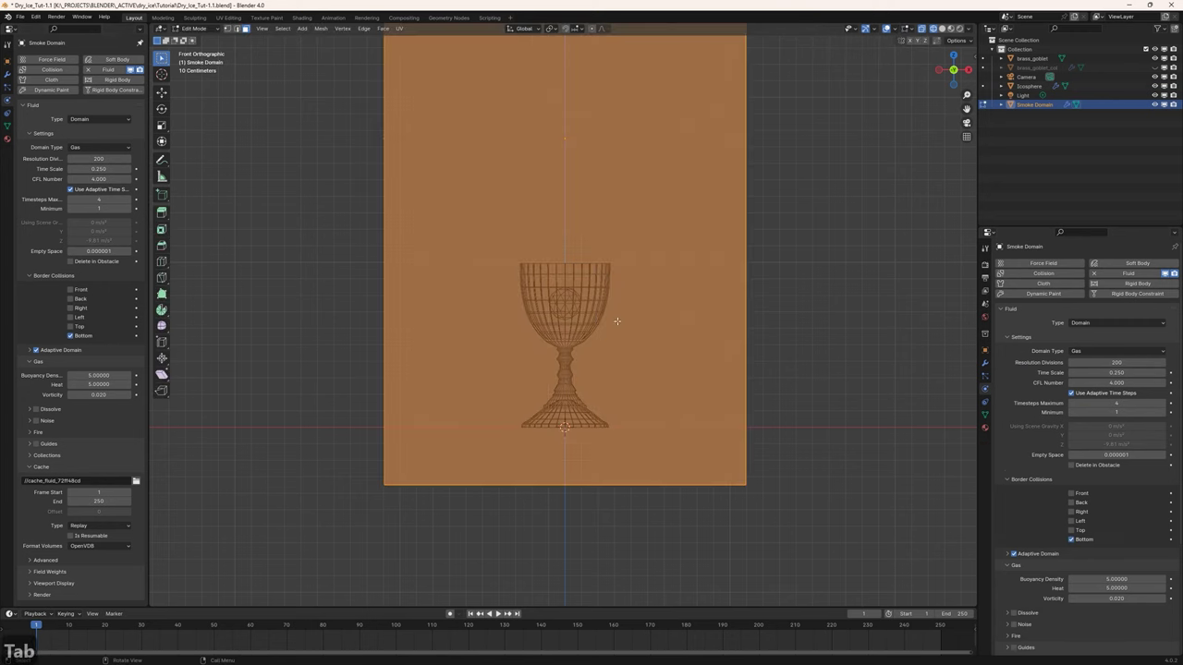
scroll(688, 300, down, 3)
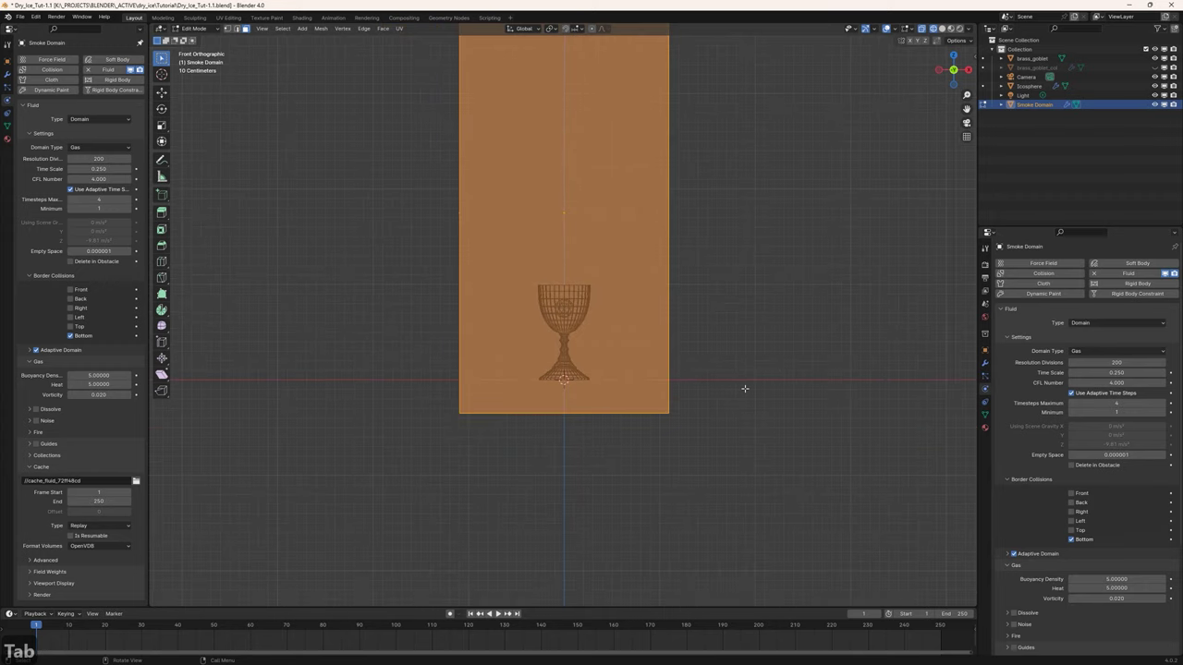
key(g)
key(z)
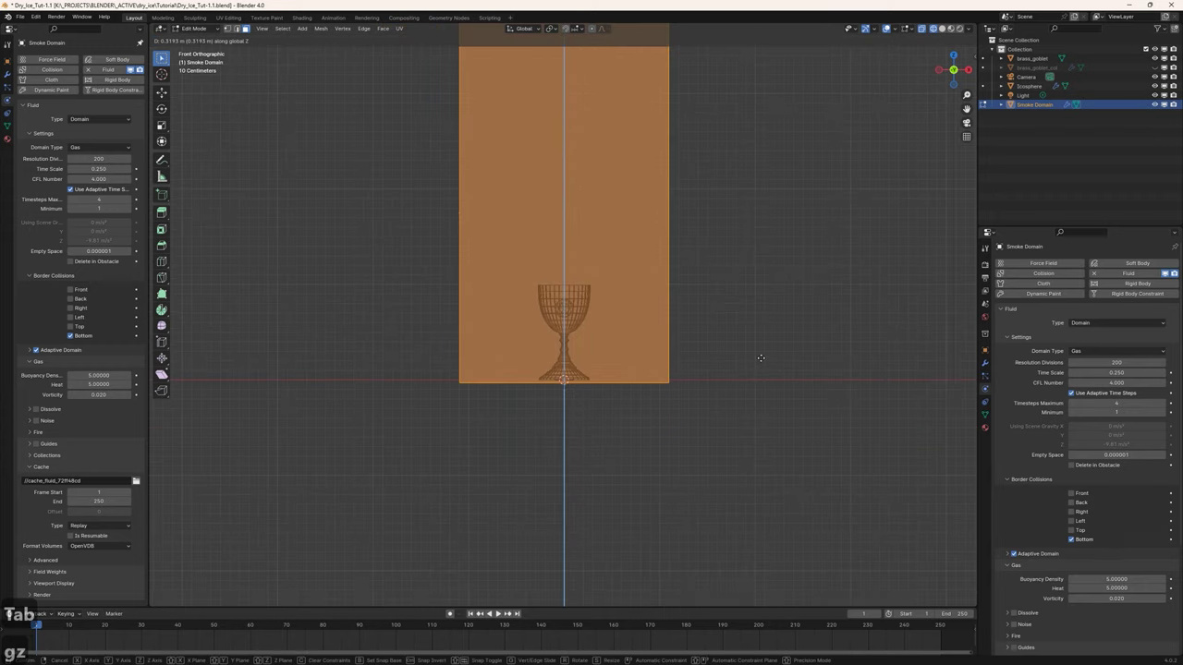
click(760, 358)
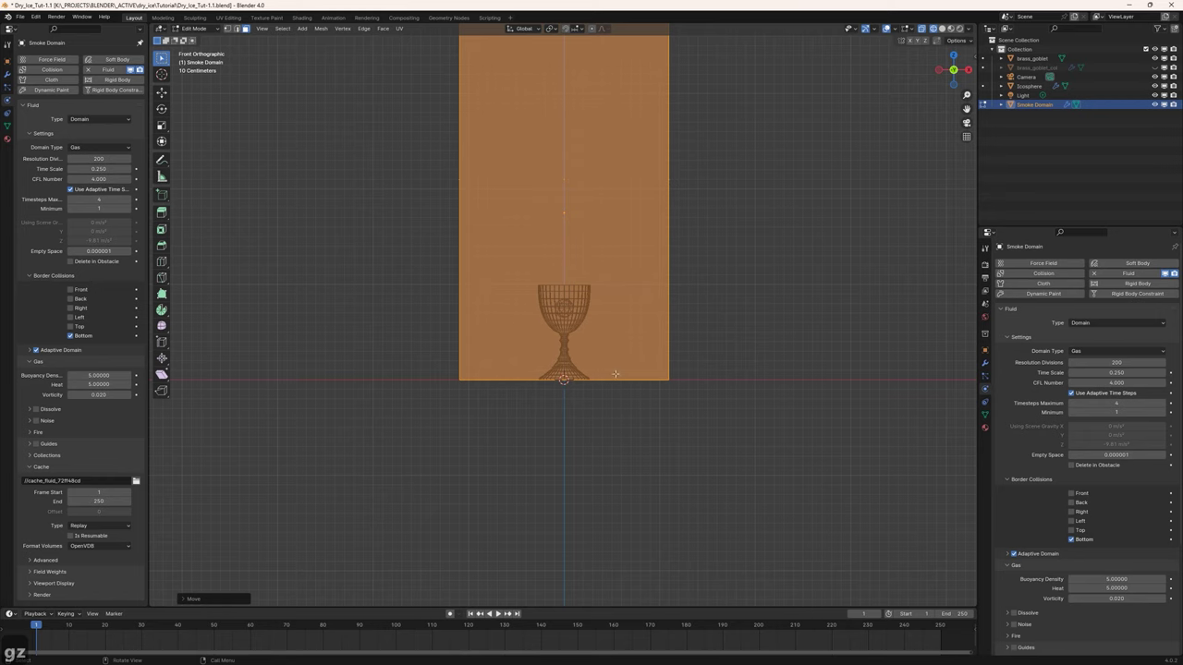
scroll(622, 374, up, 3)
scroll(600, 377, up, 3)
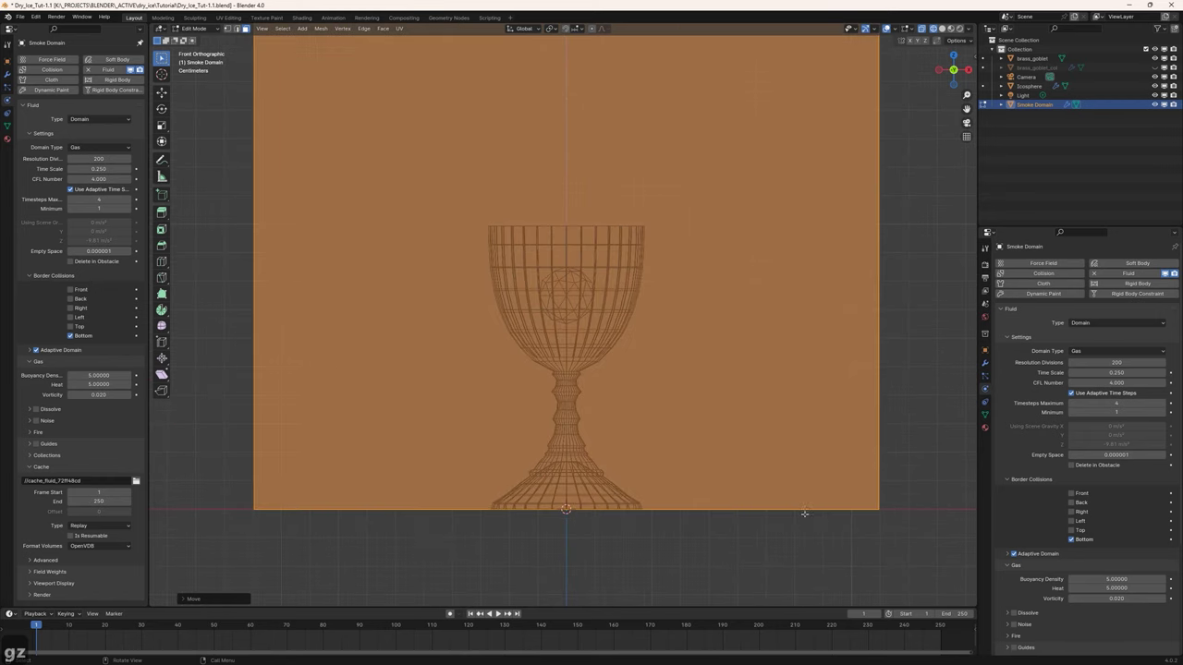
scroll(470, 339, down, 6)
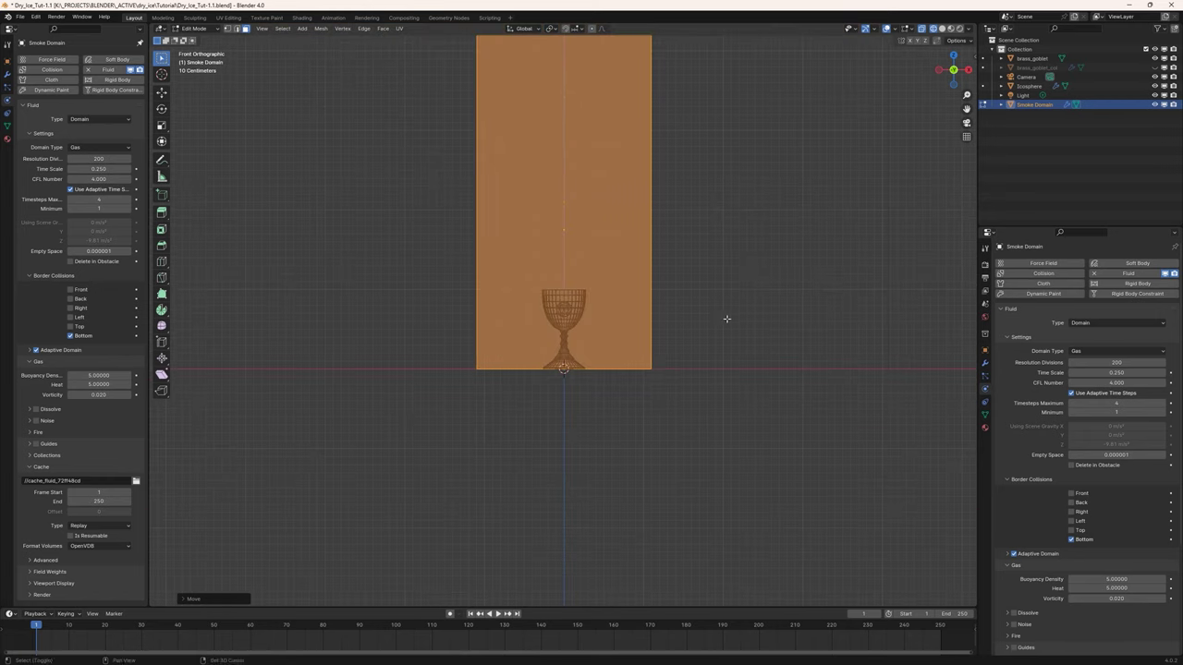
Lower the Smoke Domain's top face along Z to a short distance above the goblet's rim, and return to Object Mode.
shift+middle_drag(728, 322, 734, 417)
middle_drag(722, 224, 724, 252)
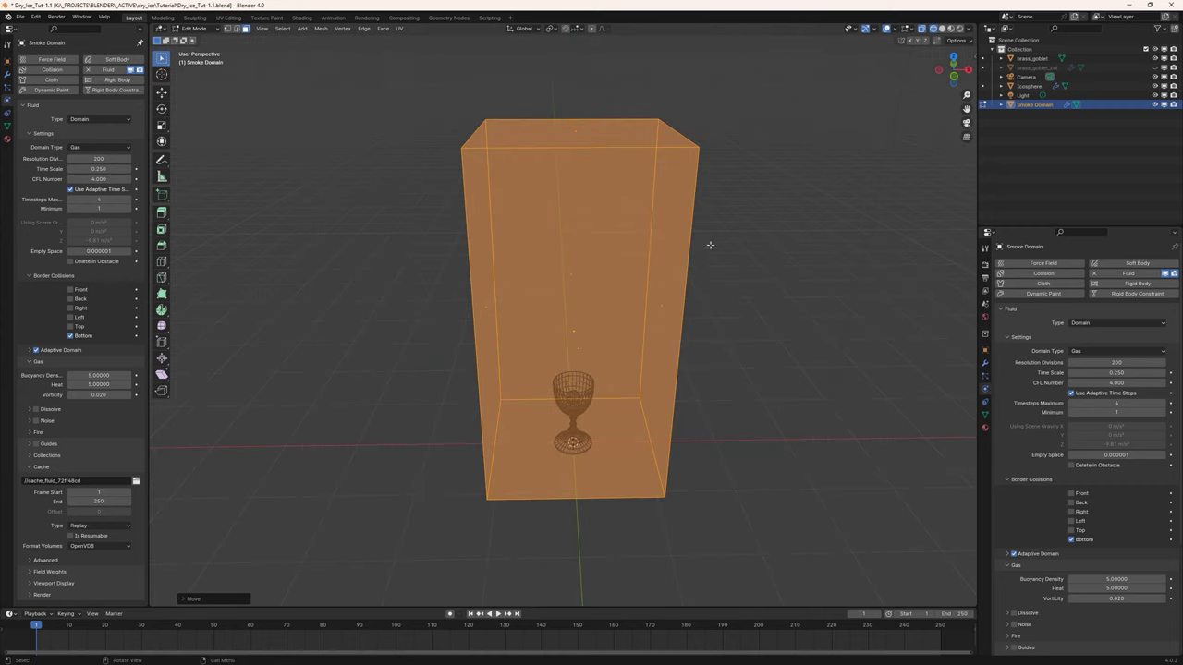
click(599, 135)
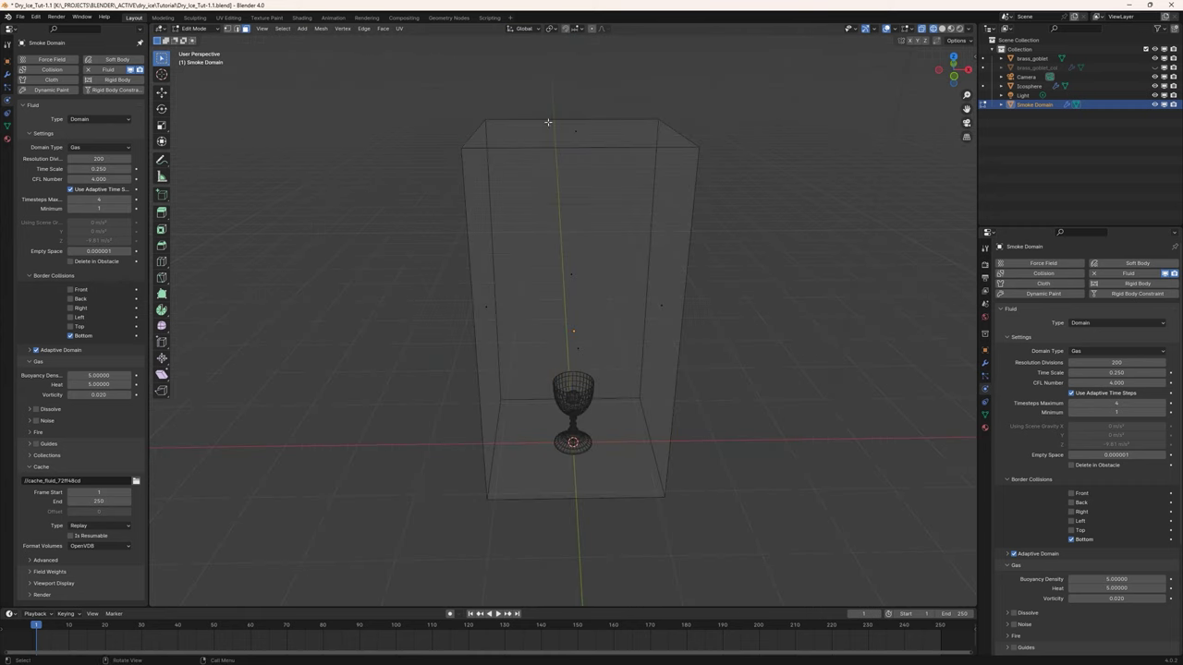
click(566, 133)
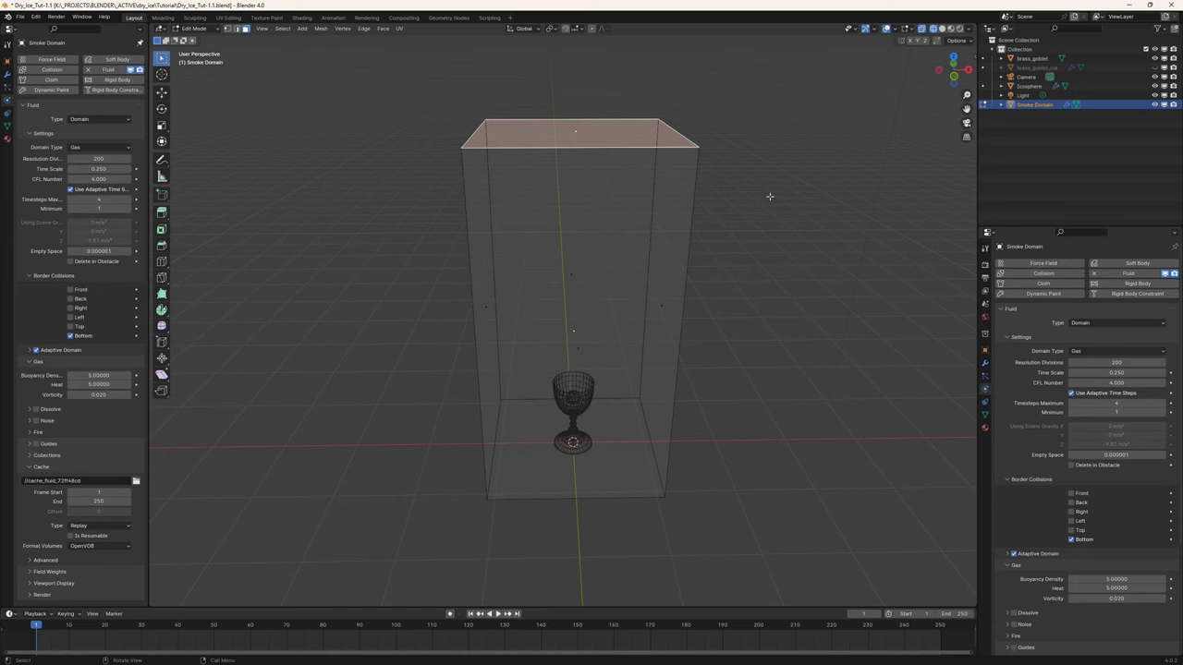
key(KP_1)
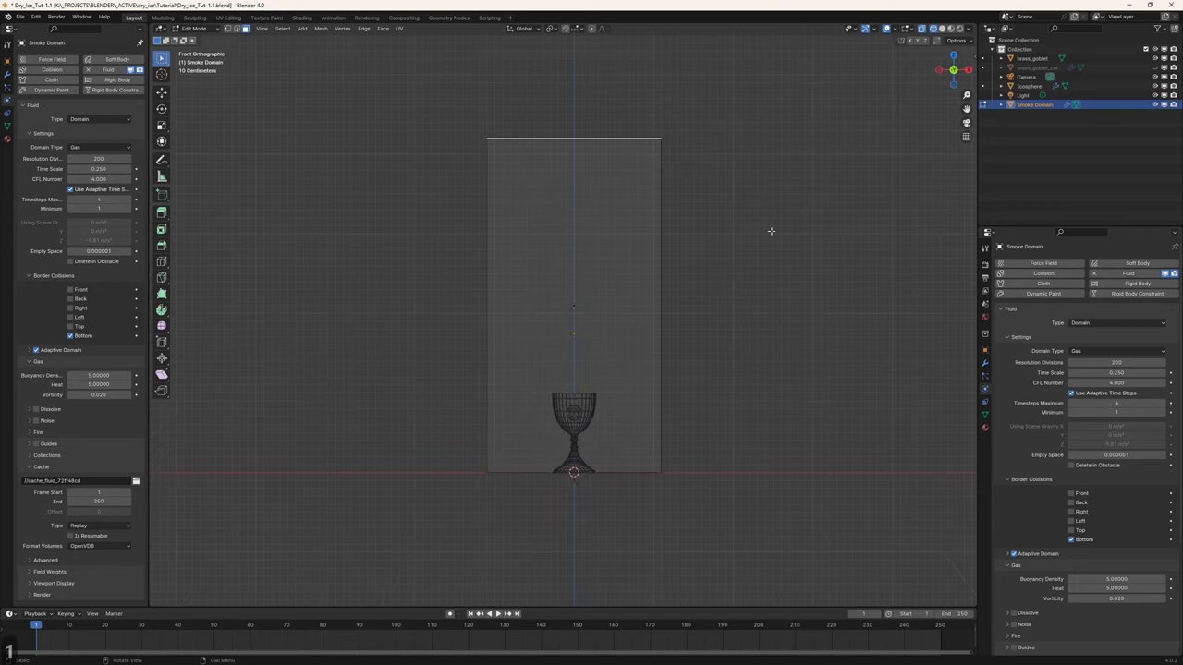
key(g)
key(z)
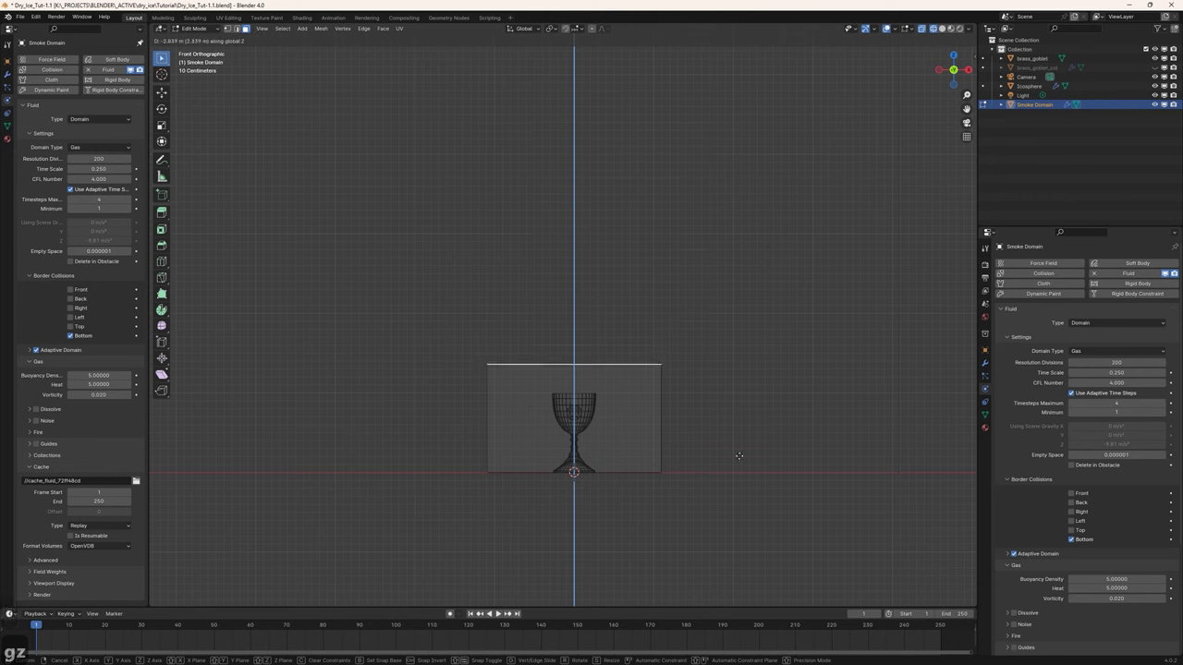
click(730, 455)
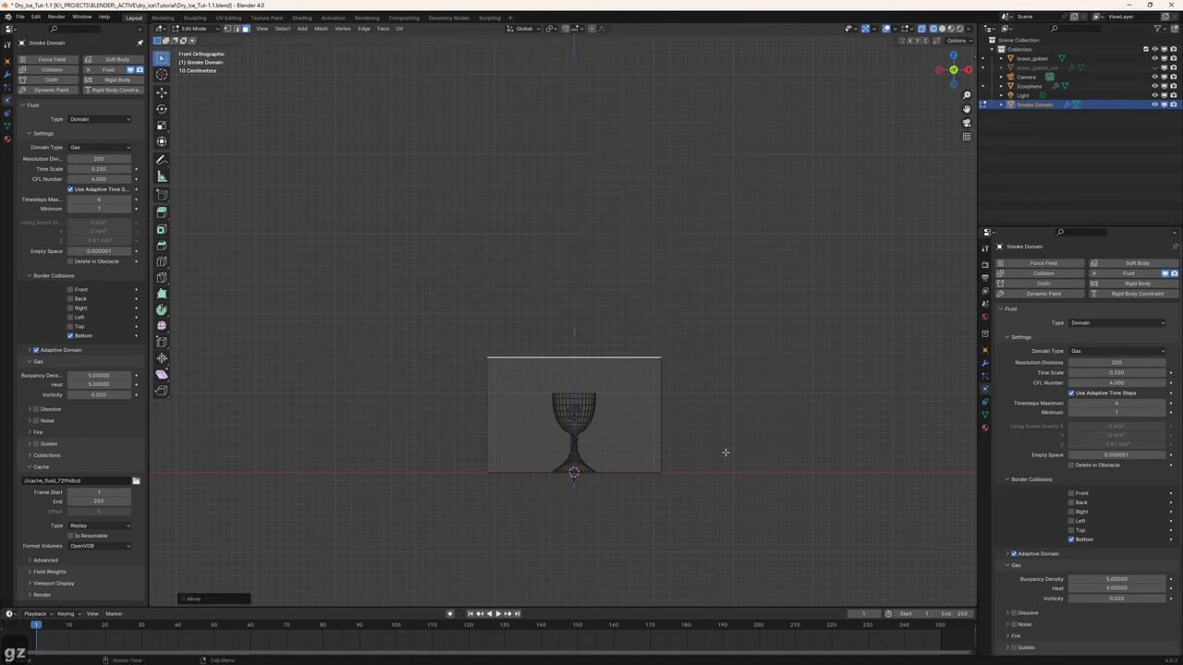
key(Tab)
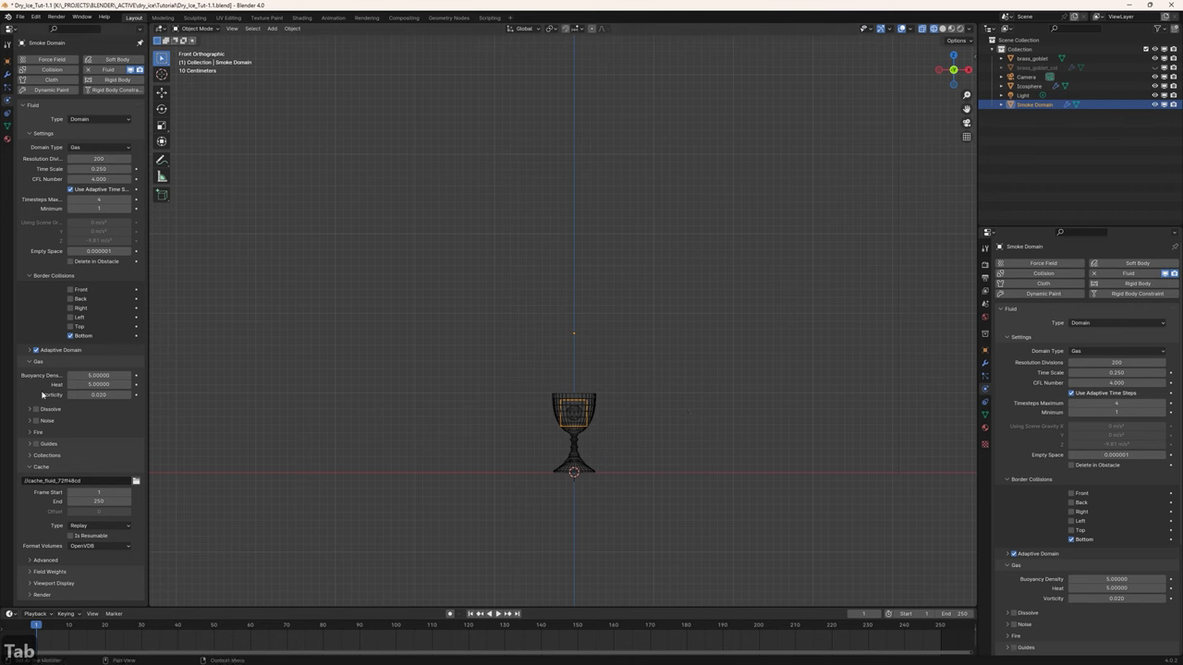
Raise the Smoke Domain's minimum timesteps to 2 and set the Icosphere's Smoke Color to white with all RGB values at 1.
drag(99, 208, 108, 208)
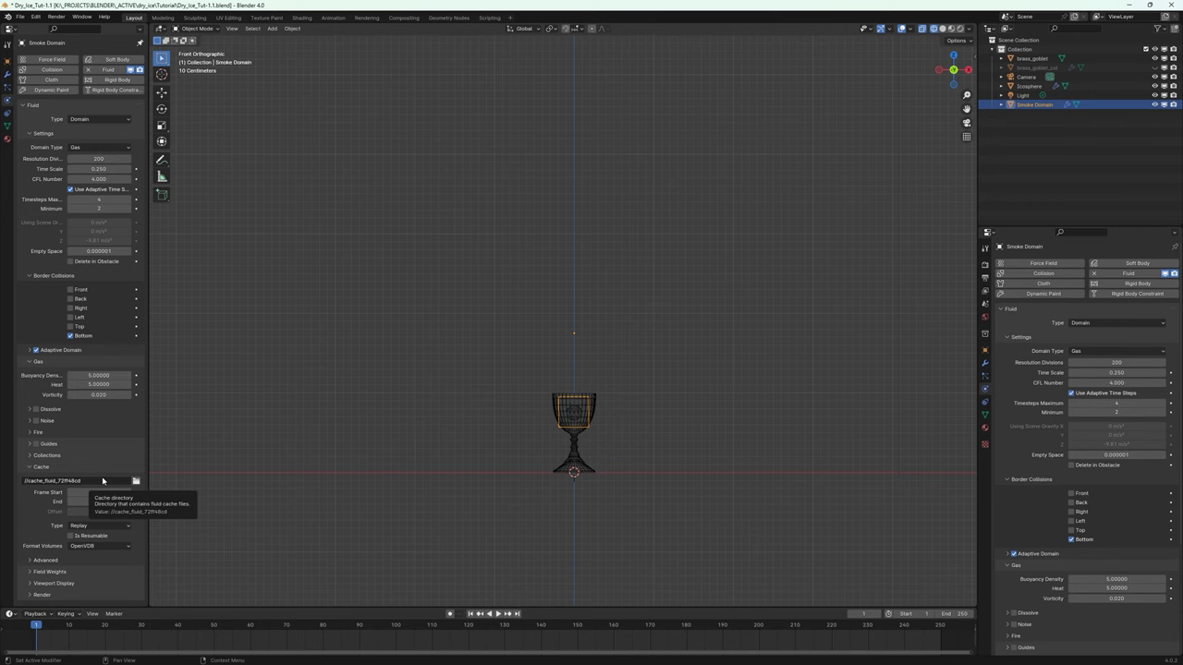
click(1028, 86)
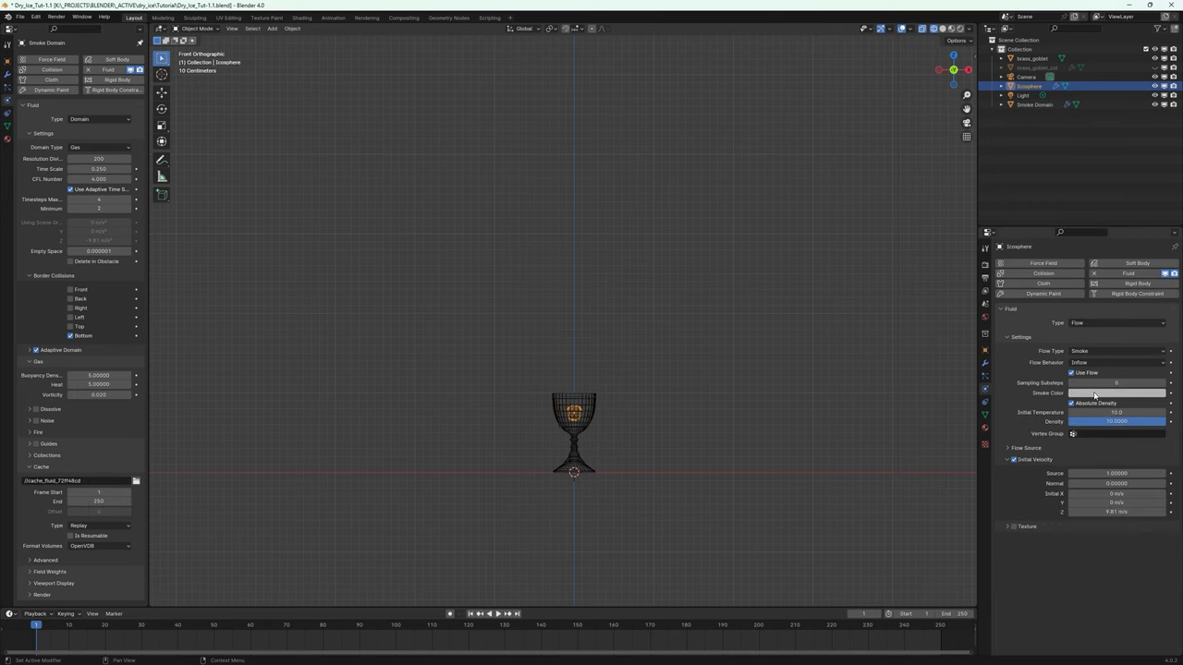
click(1095, 393)
click(1129, 361)
text(1)
key(Tab)
key(BackSpace)
text(1)
key(Tab)
key(BackSpace)
text(1)
key(Return)
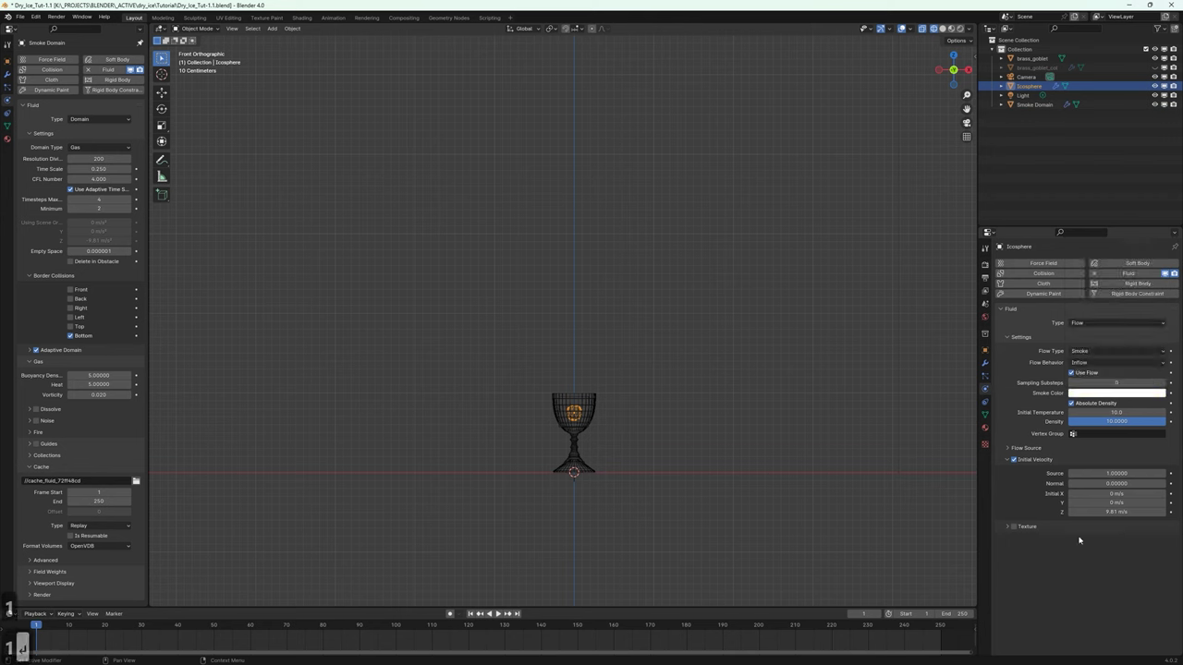
Reselect the Replay cache type, play the simulation to frame 28, and examine the smoke inside the goblet from above.
click(99, 525)
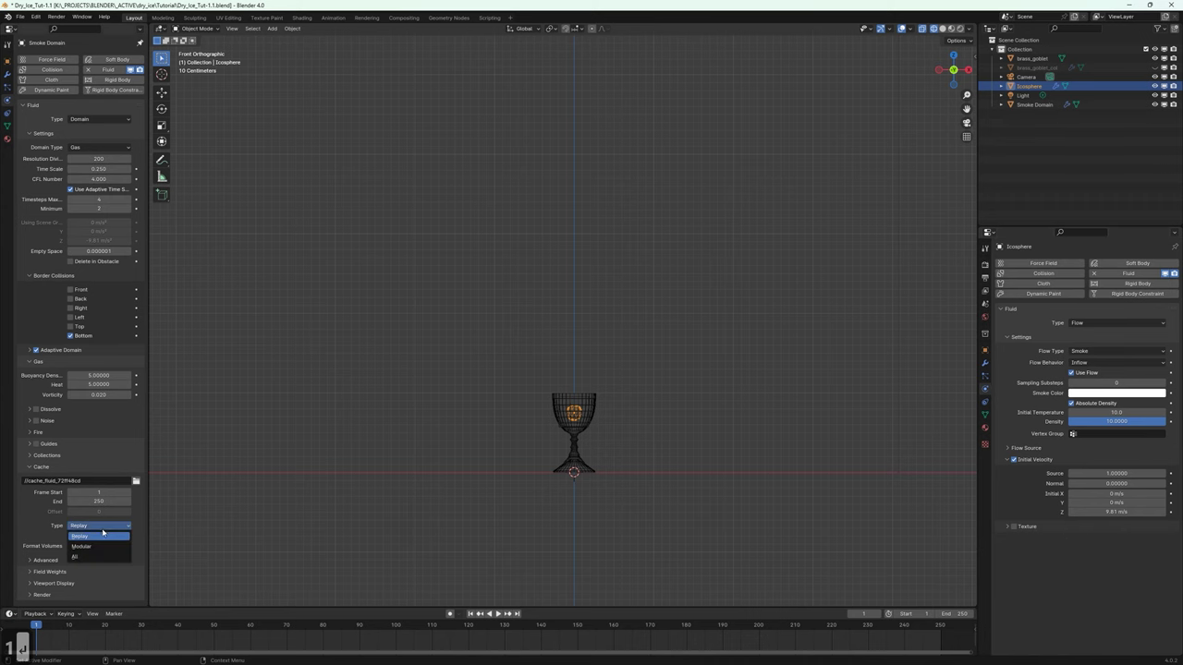
click(99, 537)
scroll(573, 489, up, 7)
key(space)
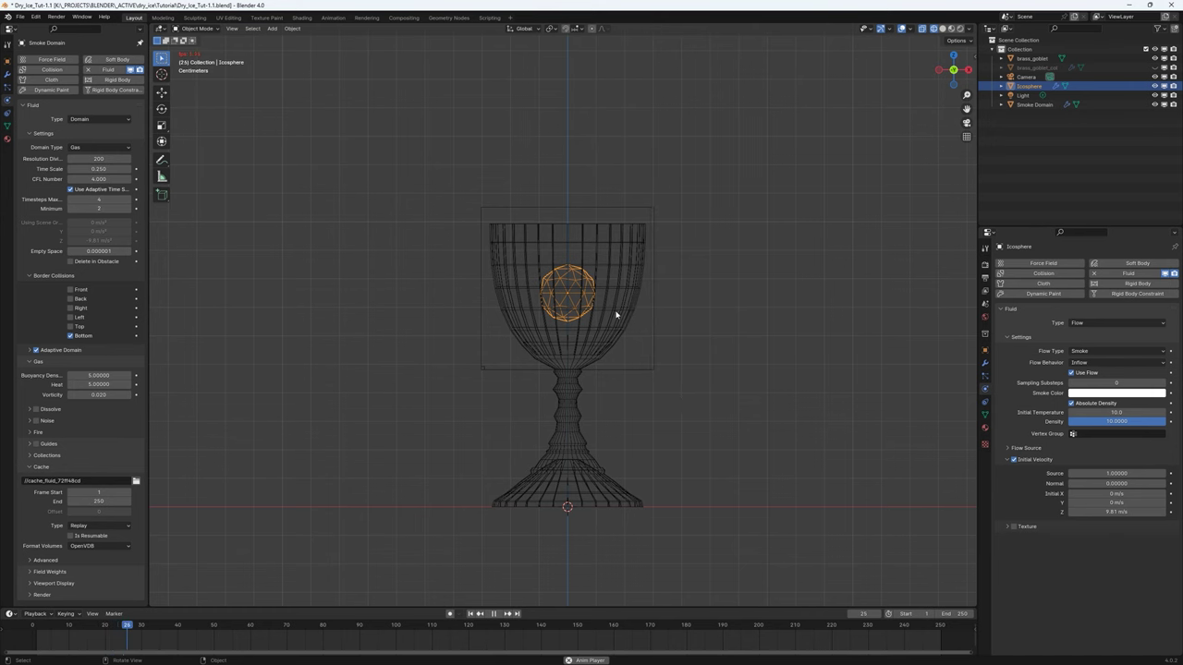
click(492, 614)
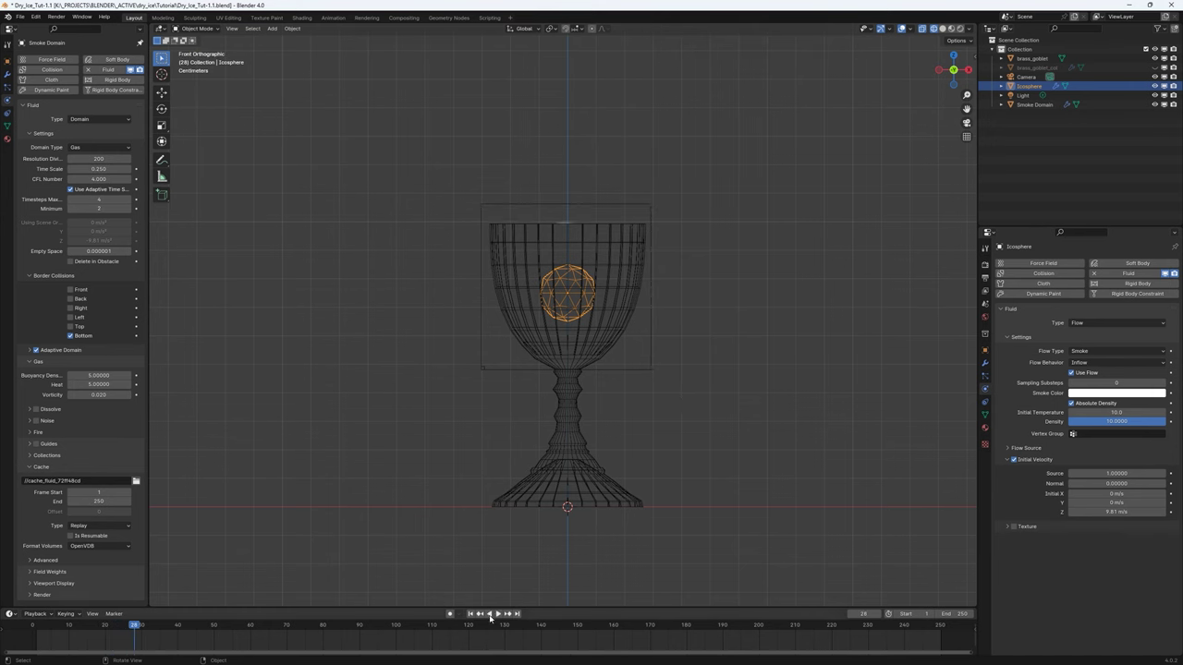
middle_drag(650, 330, 618, 389)
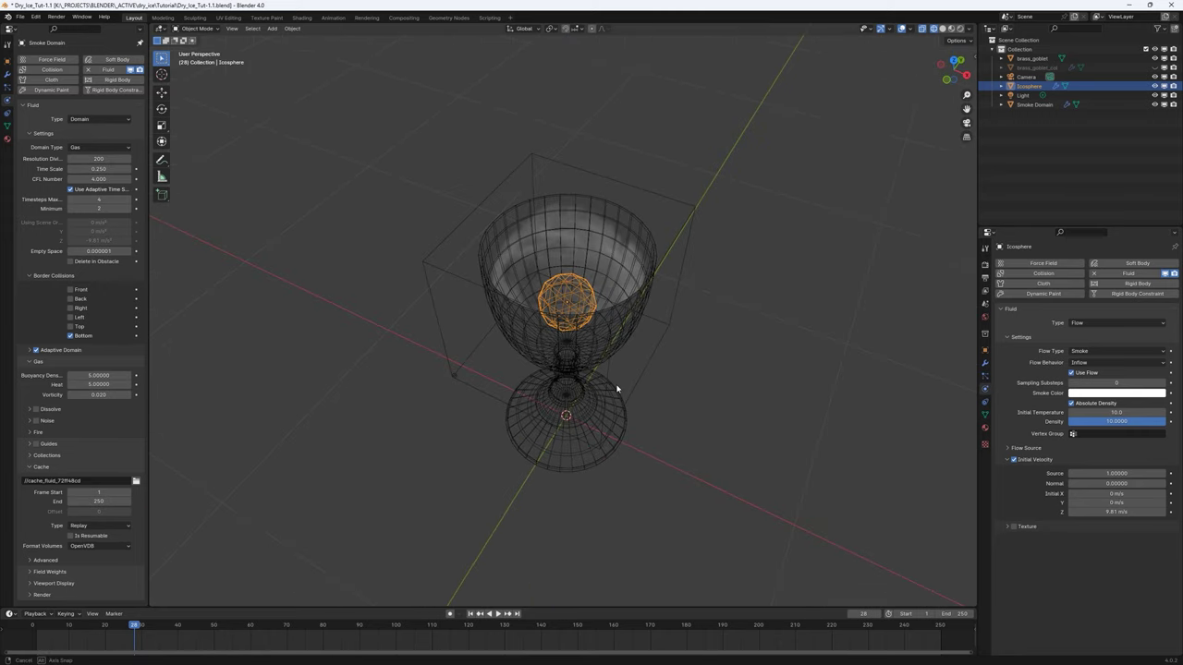
Play the smoke simulation from the first frame, examine the smoke in the goblet from the front, and return to frame 1.
key(shift+Left)
click(495, 613)
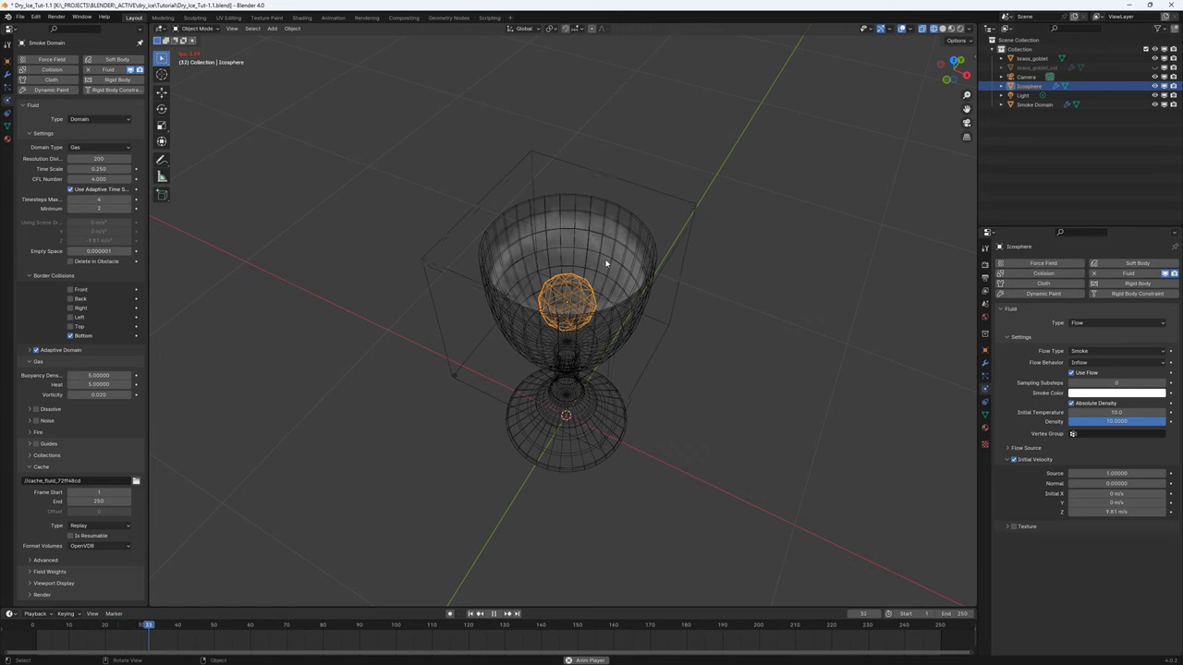
key(KP_1)
click(492, 614)
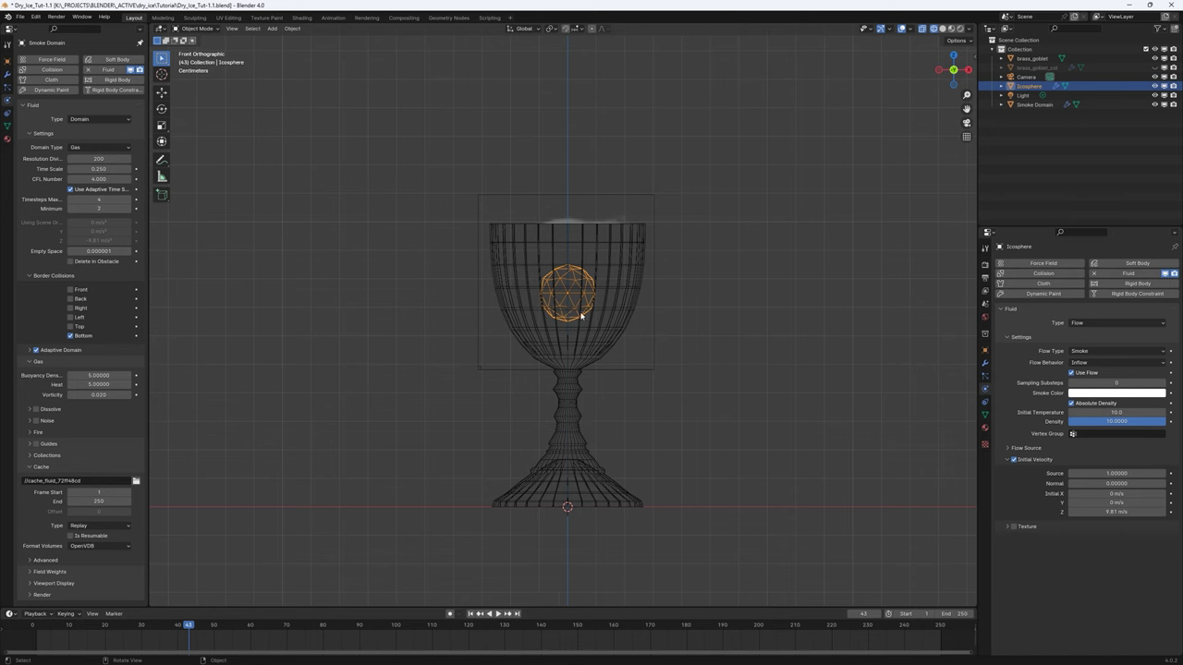
click(469, 613)
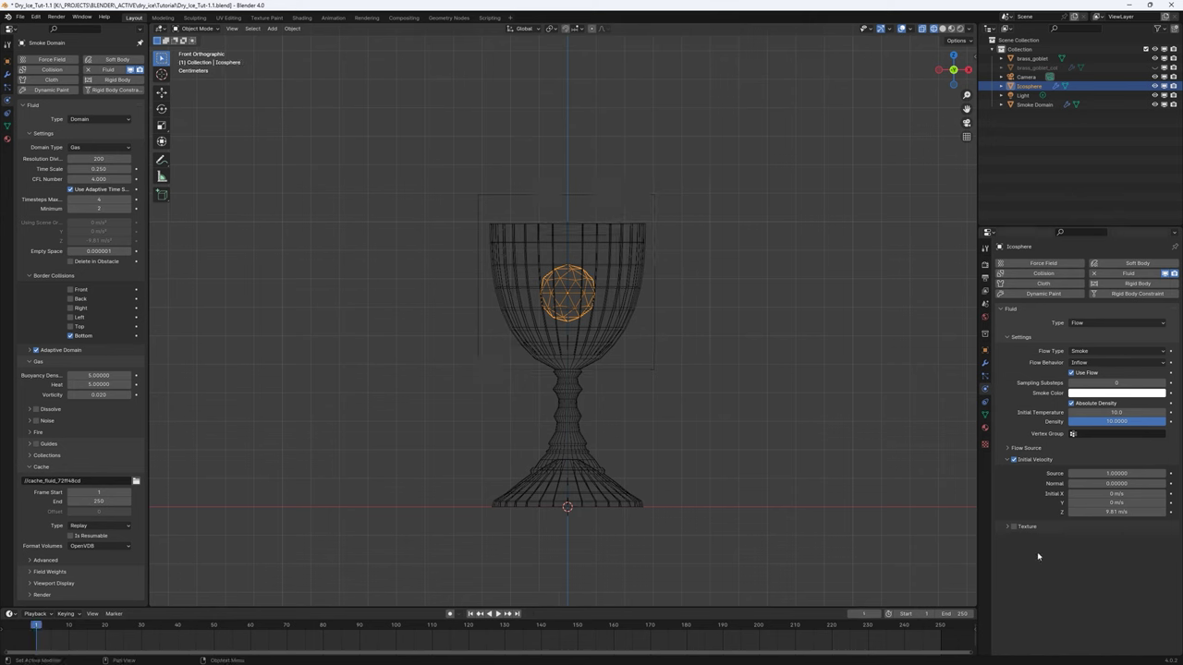
Double the Icosphere's initial Z velocity by entering 9.81*2 m/s.
double_click(1120, 511)
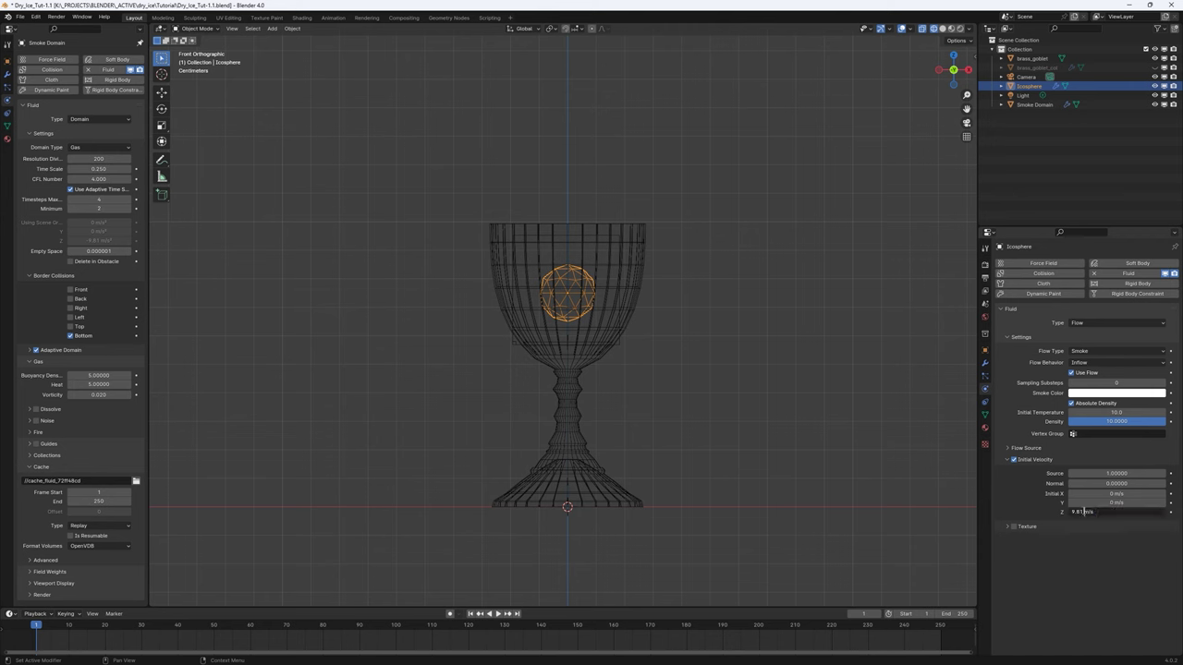
key(BackSpace)
key(BackSpace)
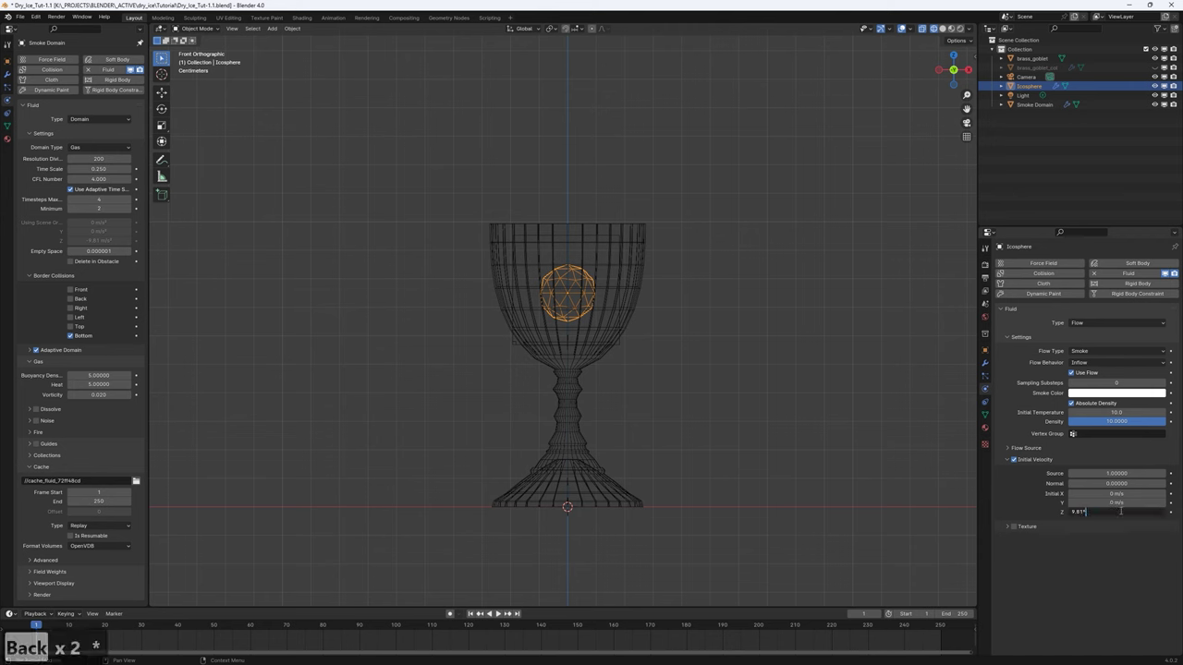
text(*2)
key(Return)
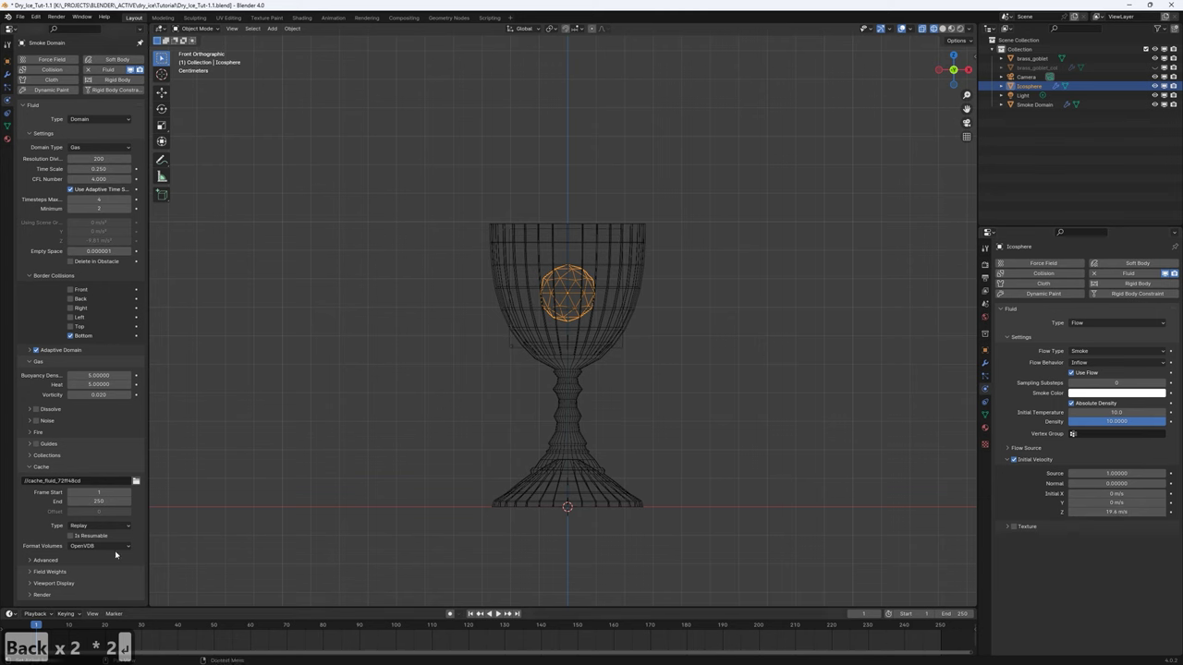
Refresh the smoke domain's Replay cache and play the simulation to frame 15 to examine the smoke leaving the goblet.
click(95, 525)
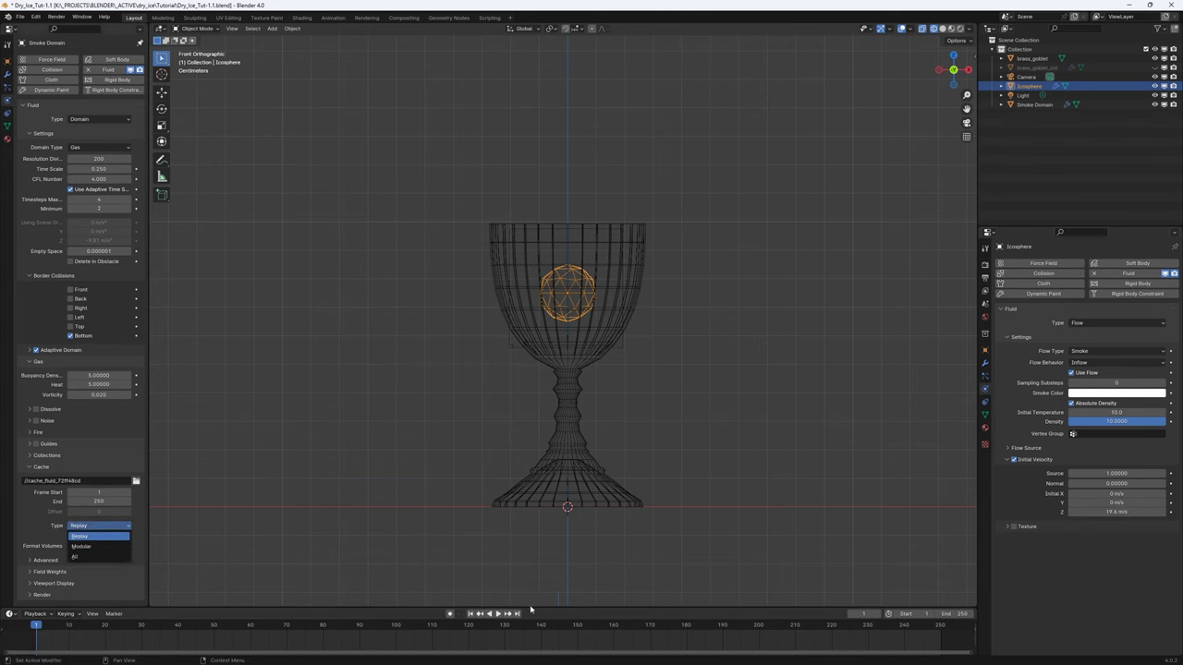
click(495, 614)
click(493, 614)
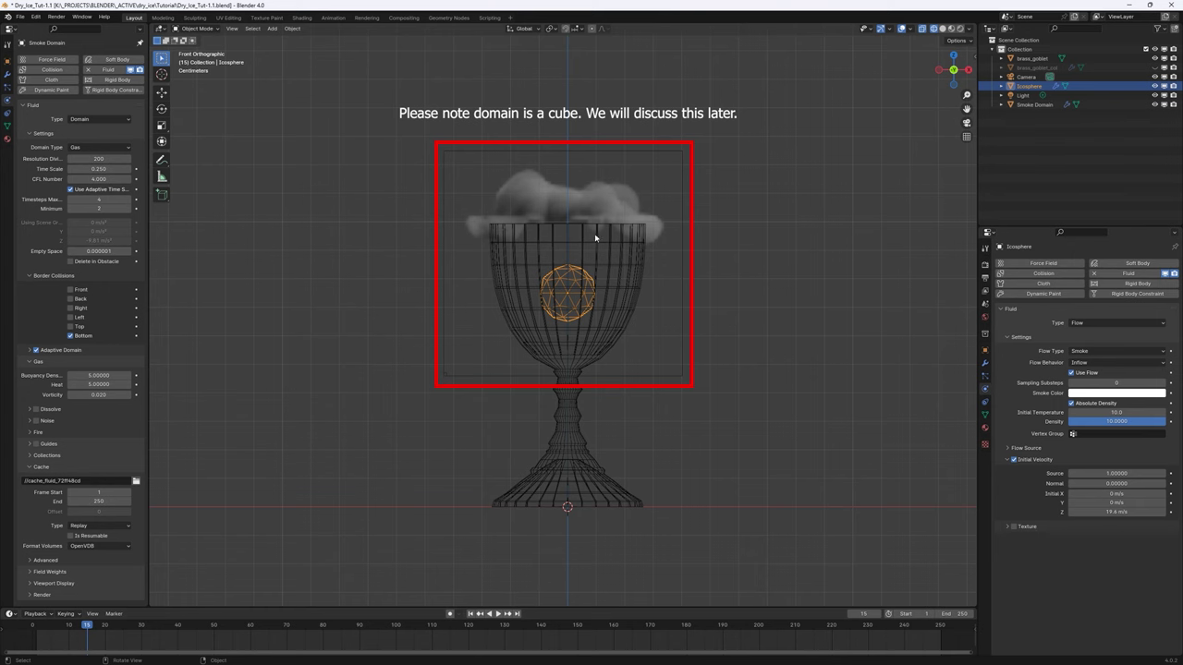
middle_drag(611, 243, 609, 268)
key(1)
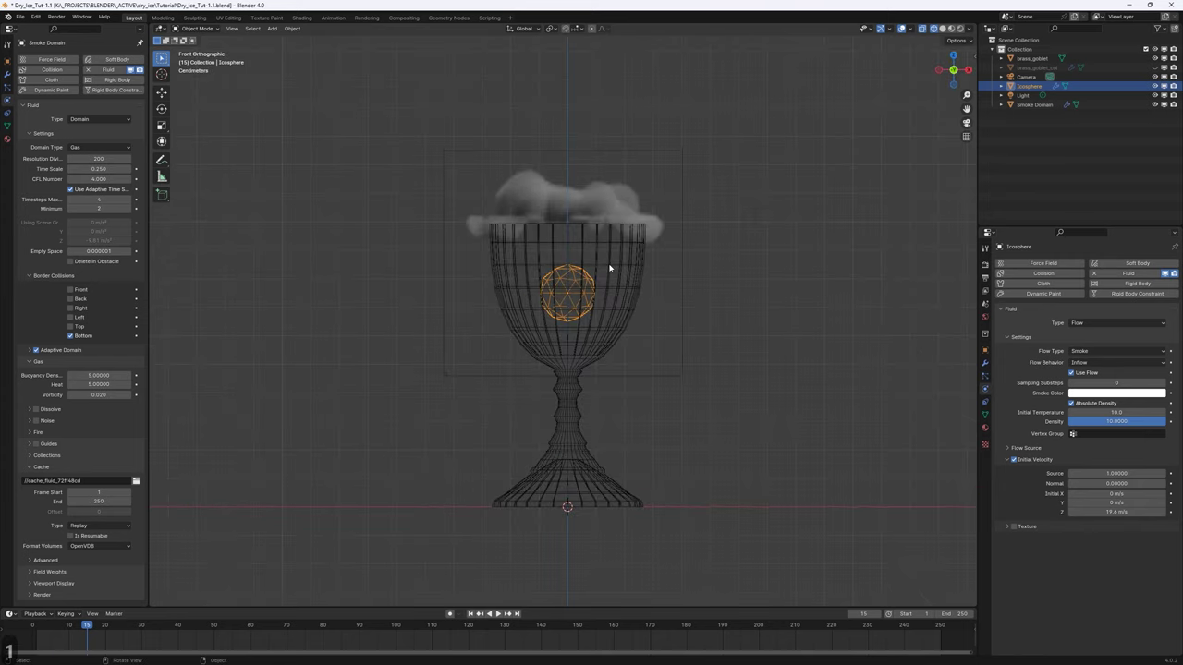
click(471, 613)
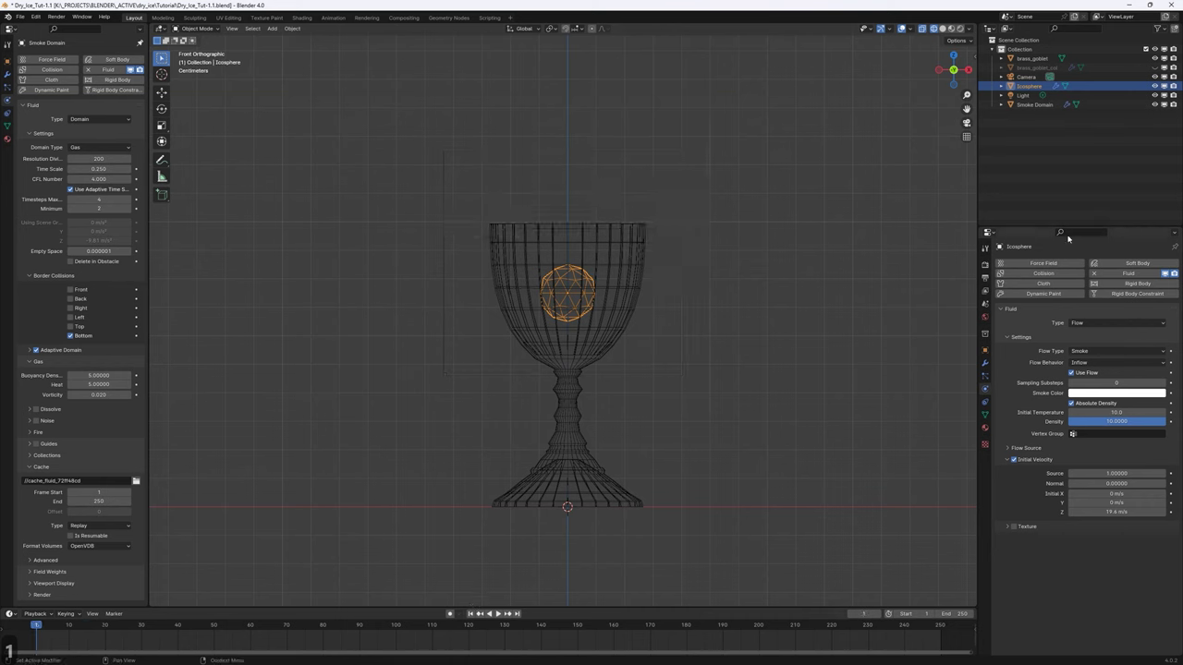
Enable Noise for the smoke domain and refresh its cache with the Replay type.
click(1054, 183)
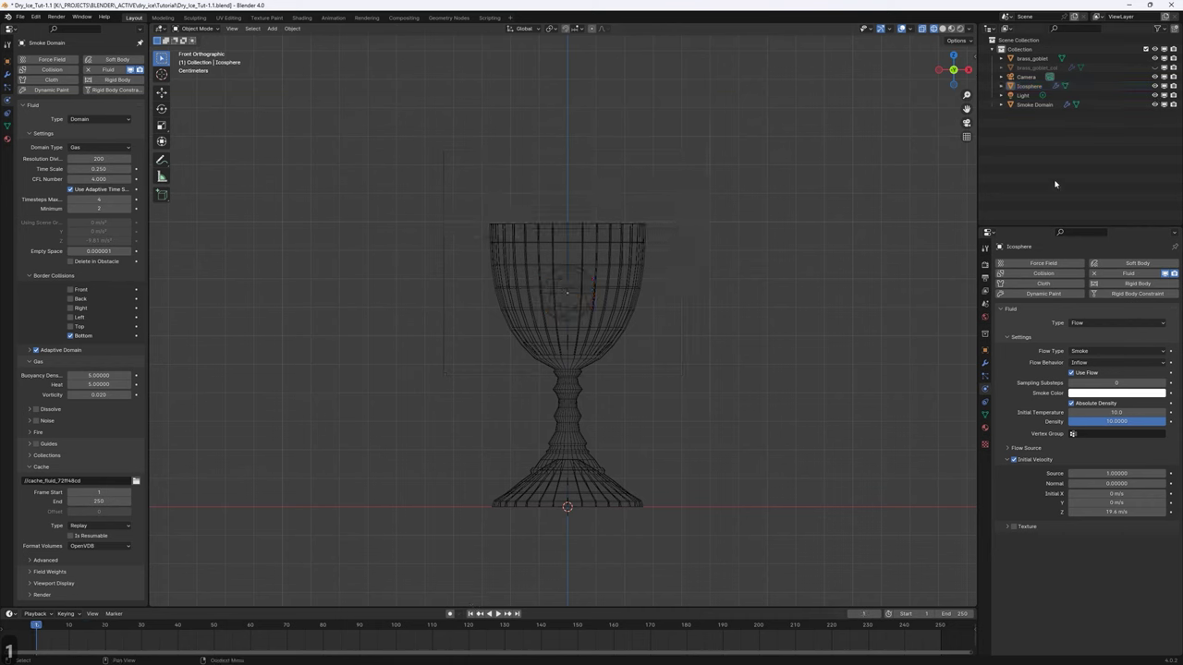
click(36, 421)
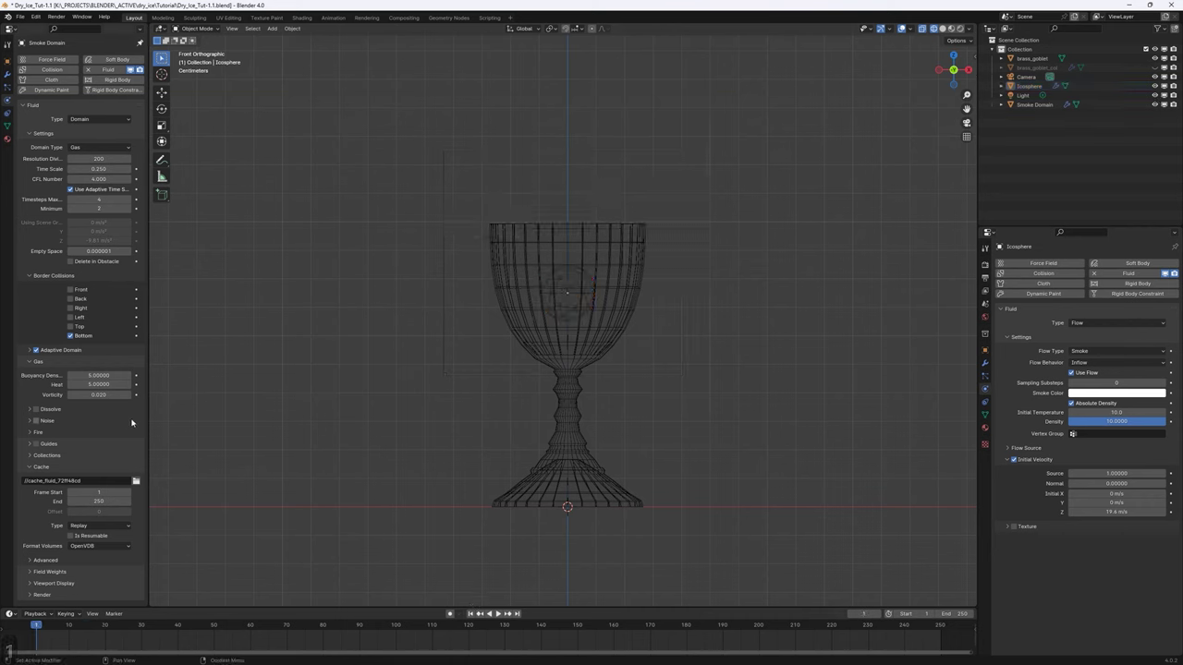
click(99, 525)
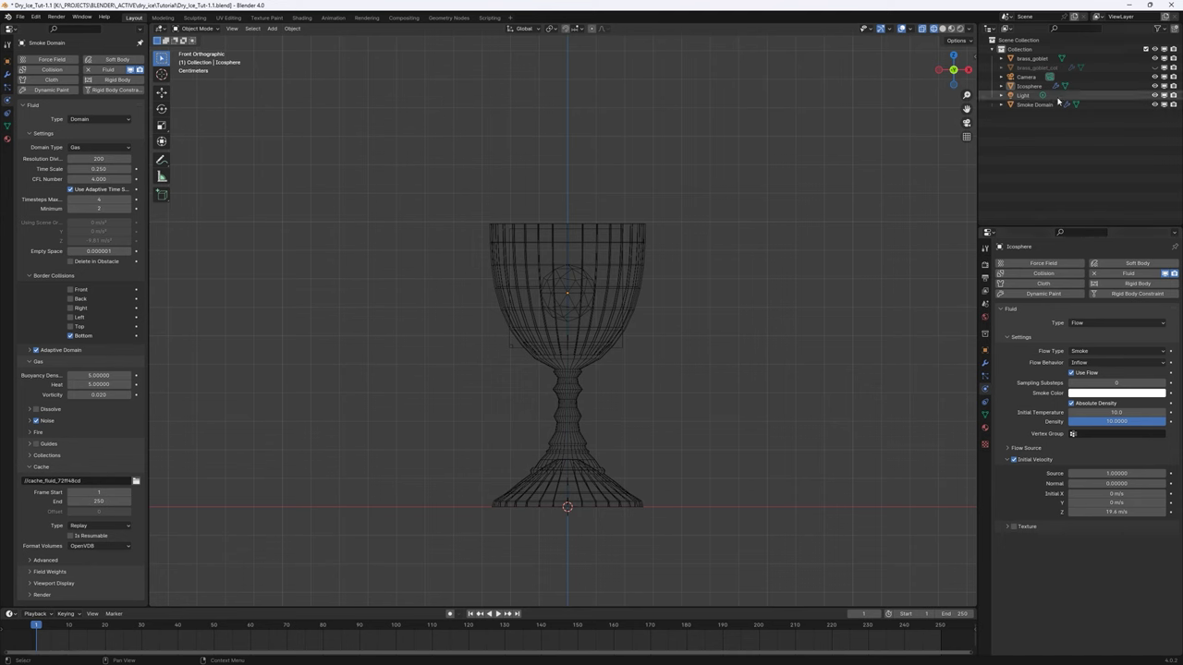
Reapply the domain's Replay cache type and play the simulation to frame 13 to examine the smoke with Noise enabled.
click(1028, 86)
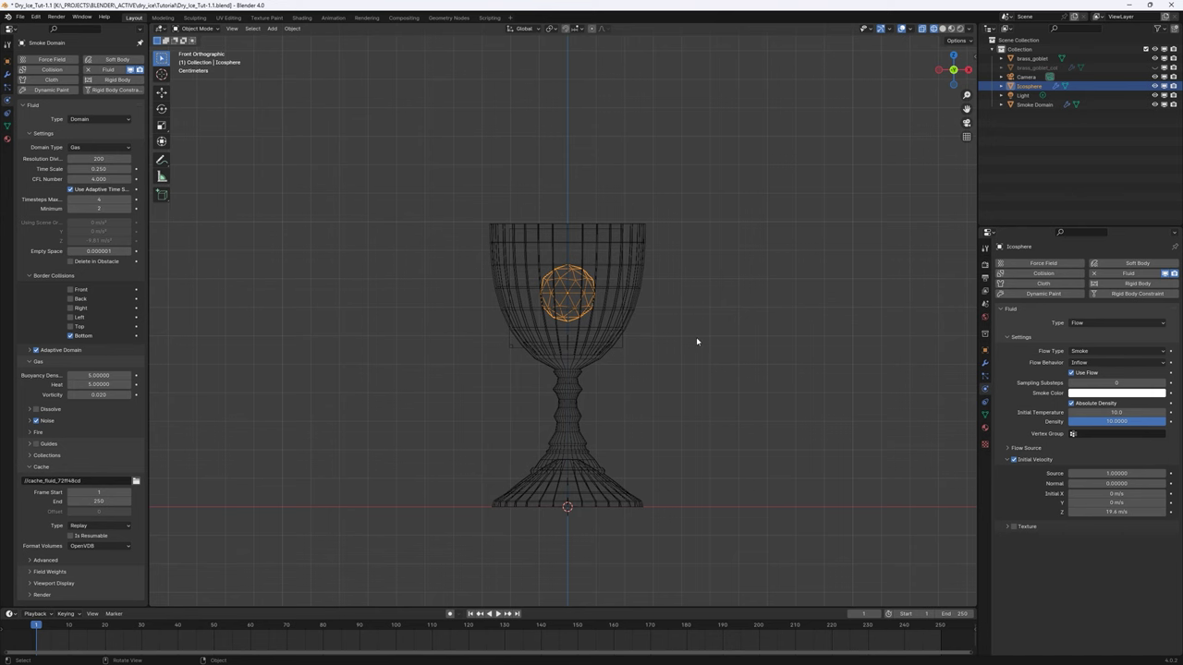
click(1037, 151)
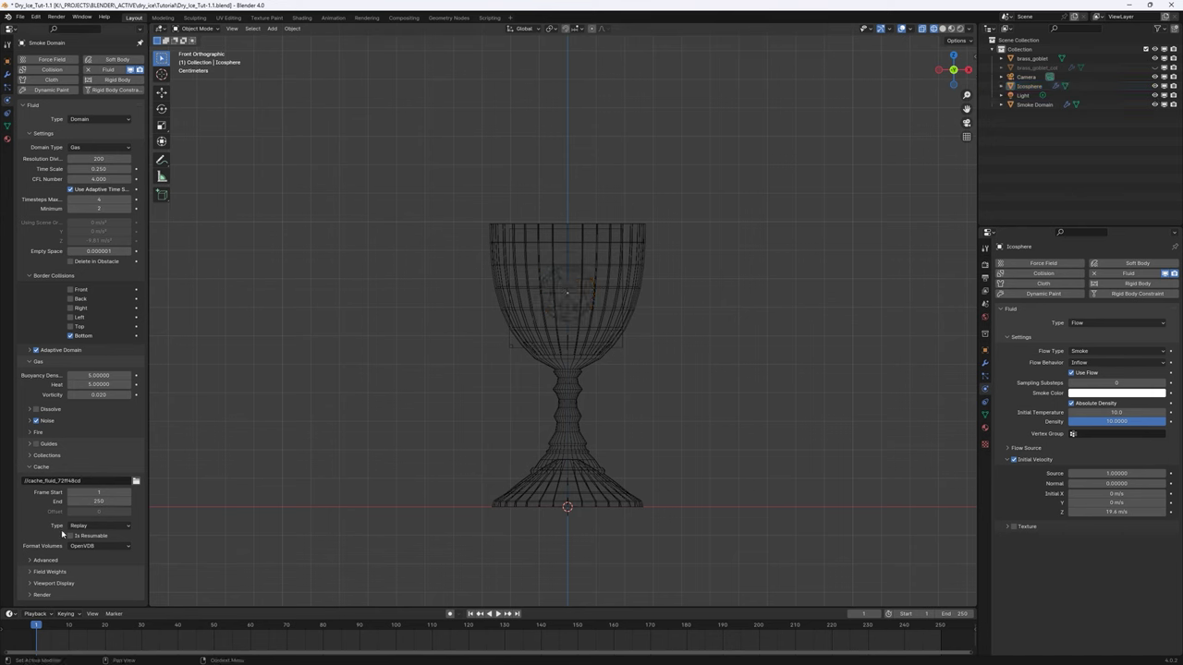
click(99, 525)
key(space)
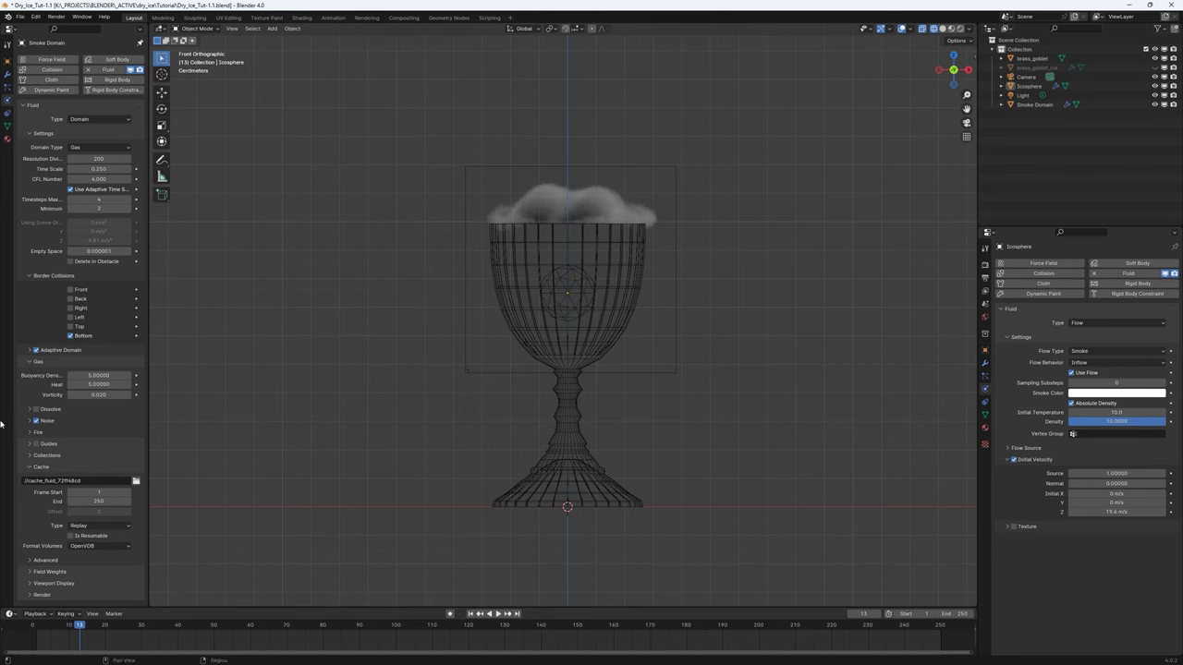
Set the smoke domain's Noise strength to 0.5 and return the timeline to frame 1.
click(30, 421)
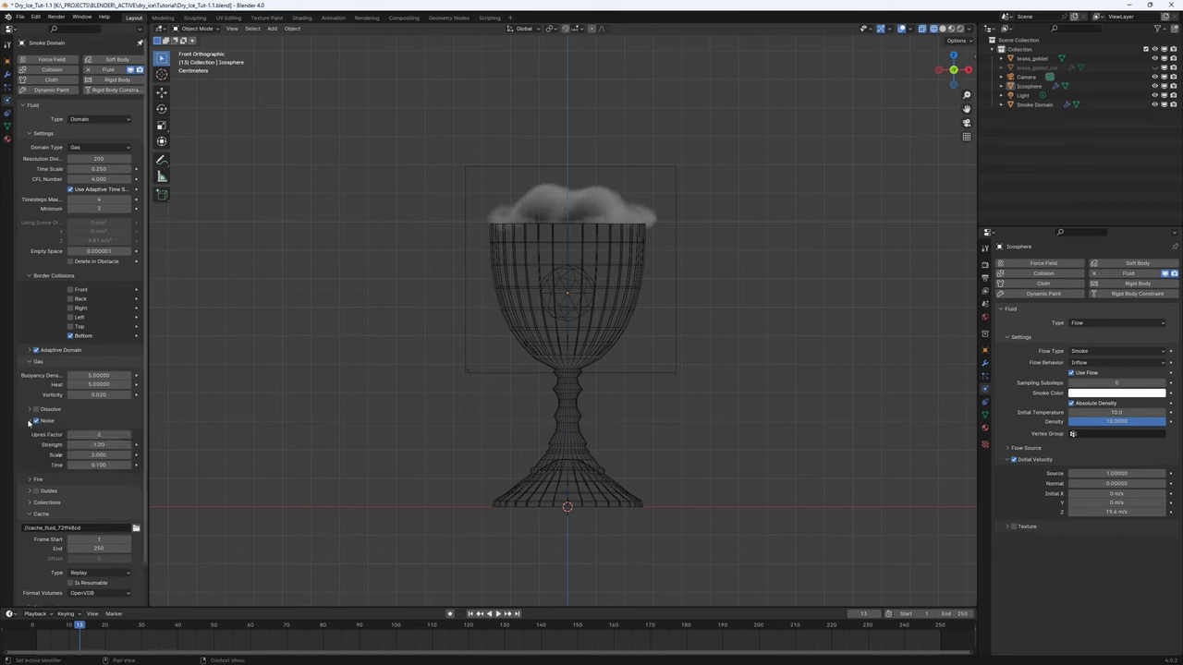
click(93, 446)
text(0.5)
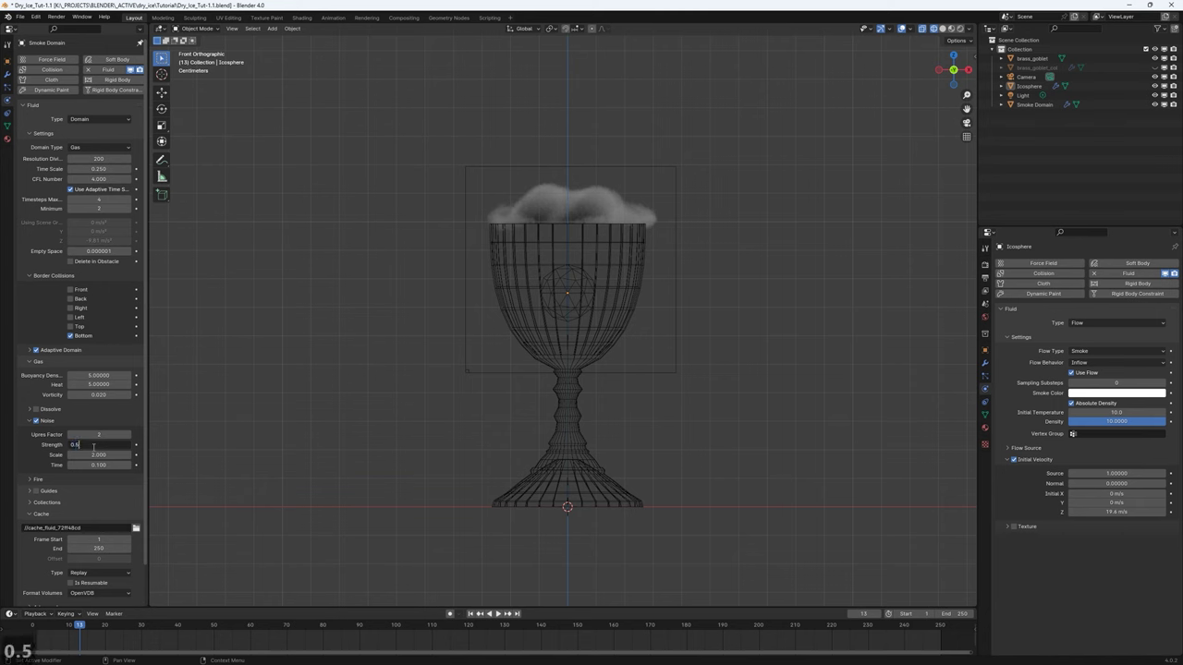
key(Return)
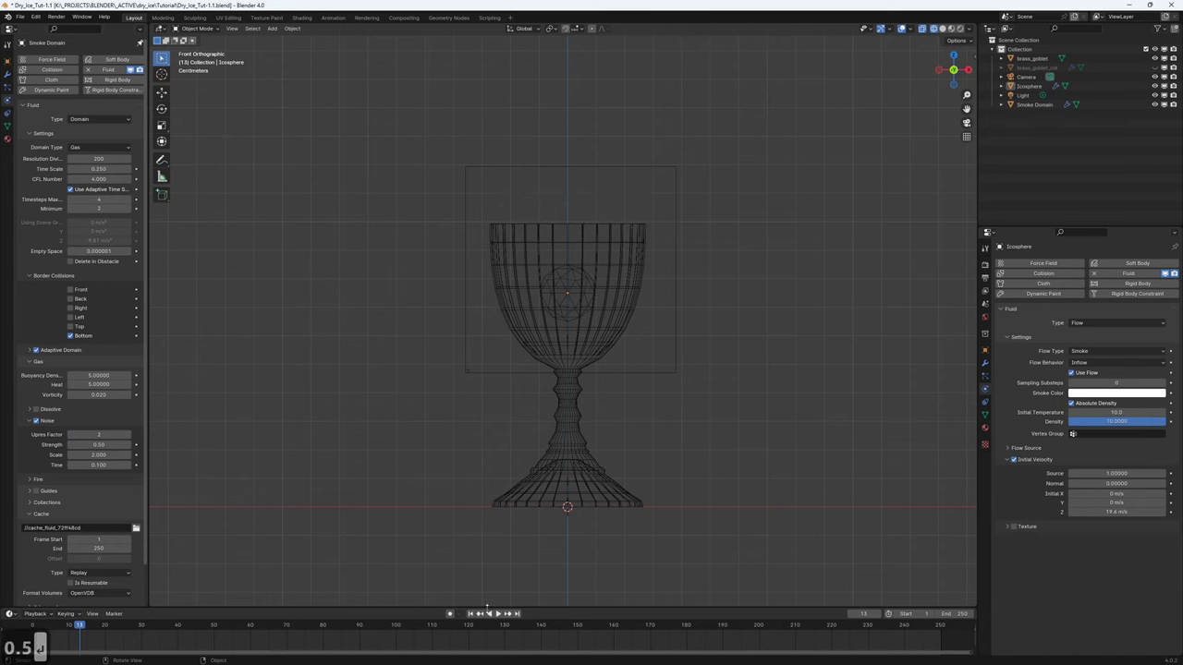
key(shift+Left)
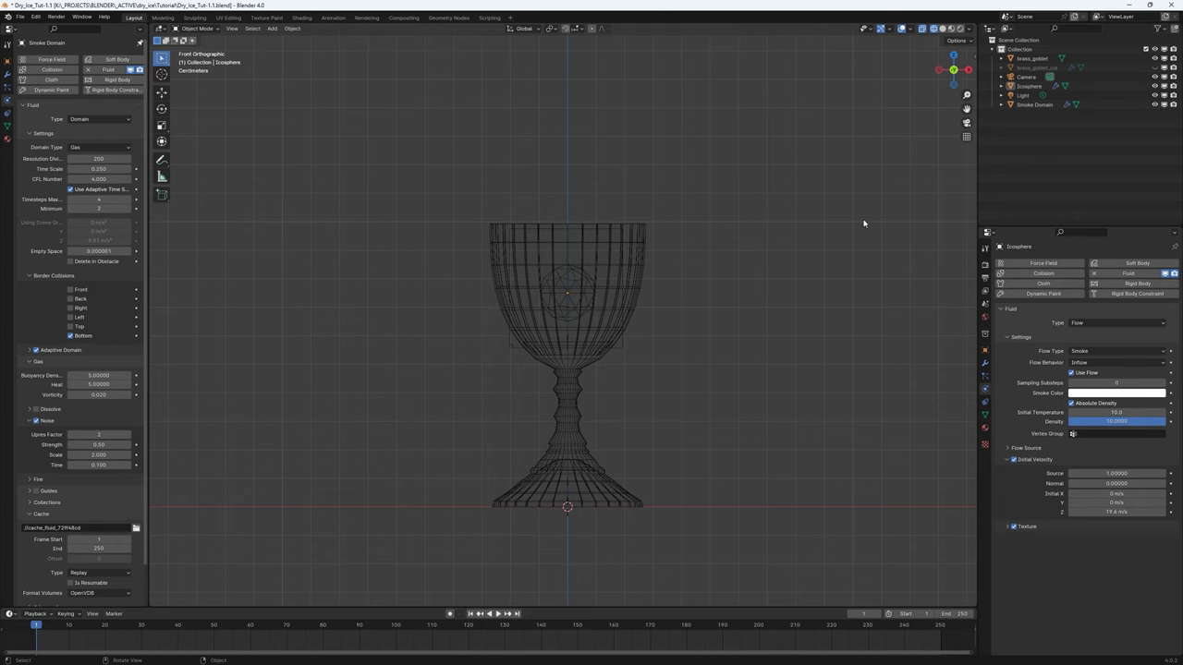
Enable Texture in the Icosphere's smoke flow settings and create a new texture of type Clouds.
click(1028, 85)
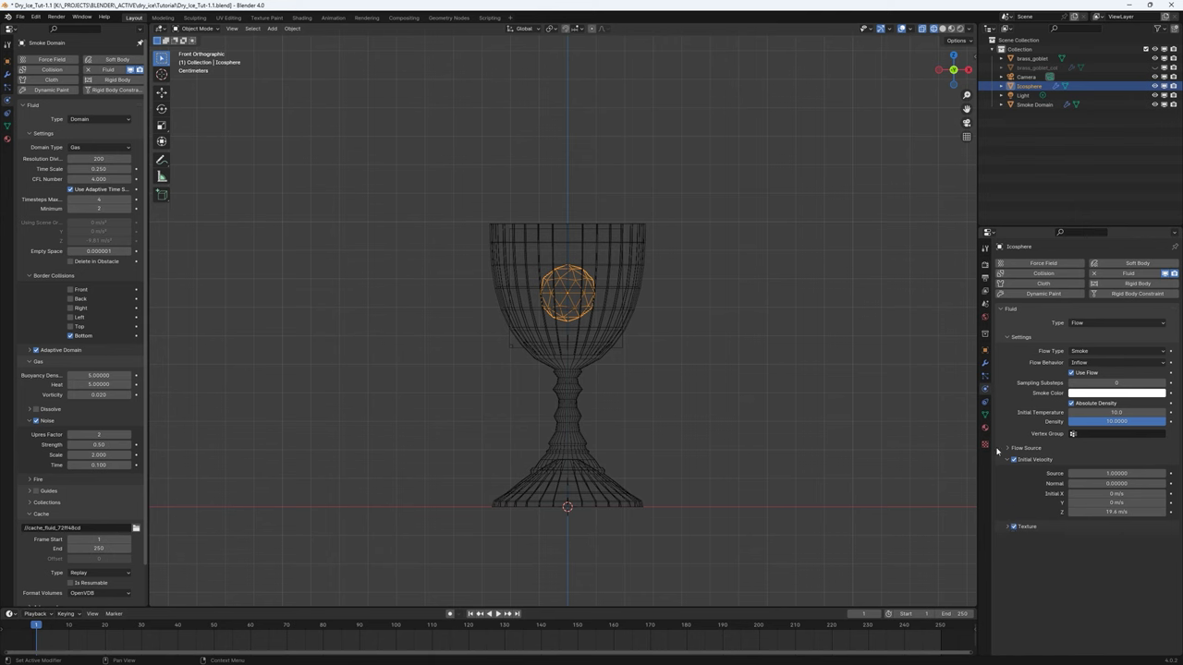
click(1008, 527)
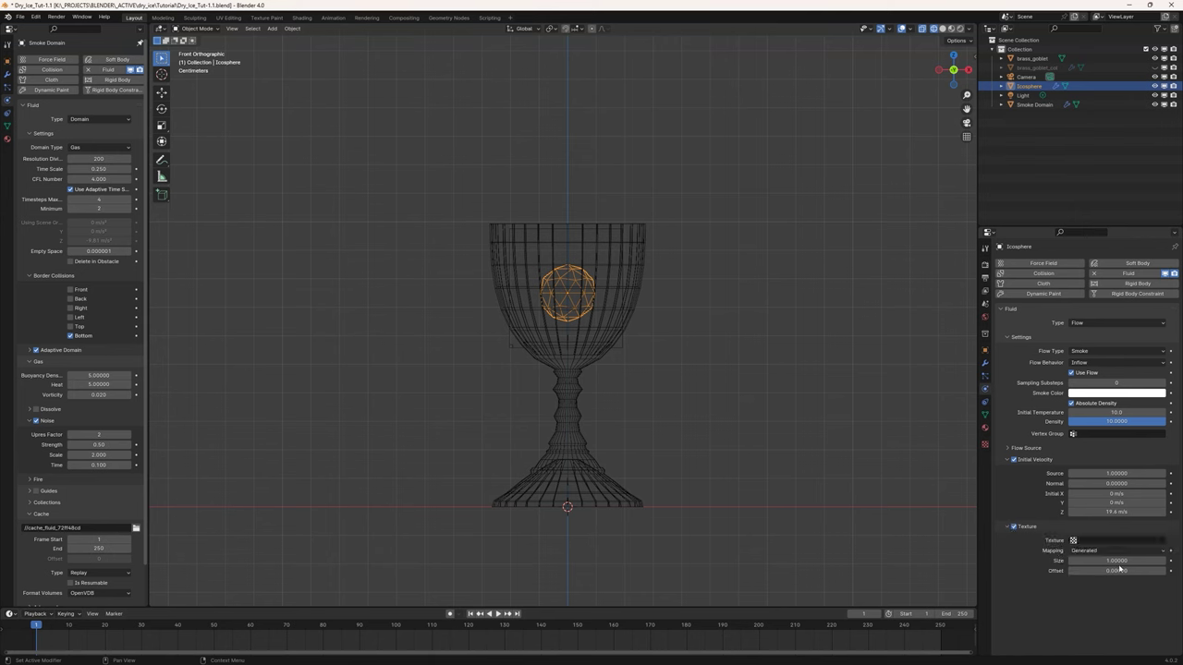
click(984, 446)
click(1064, 277)
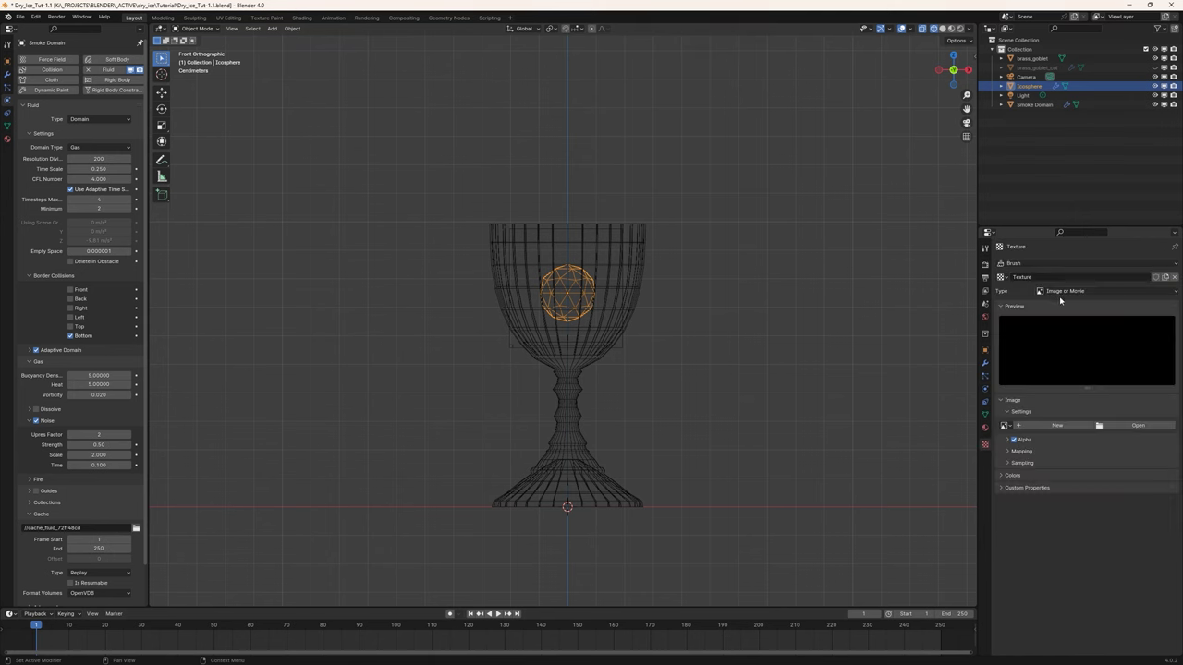
click(1057, 292)
click(1062, 321)
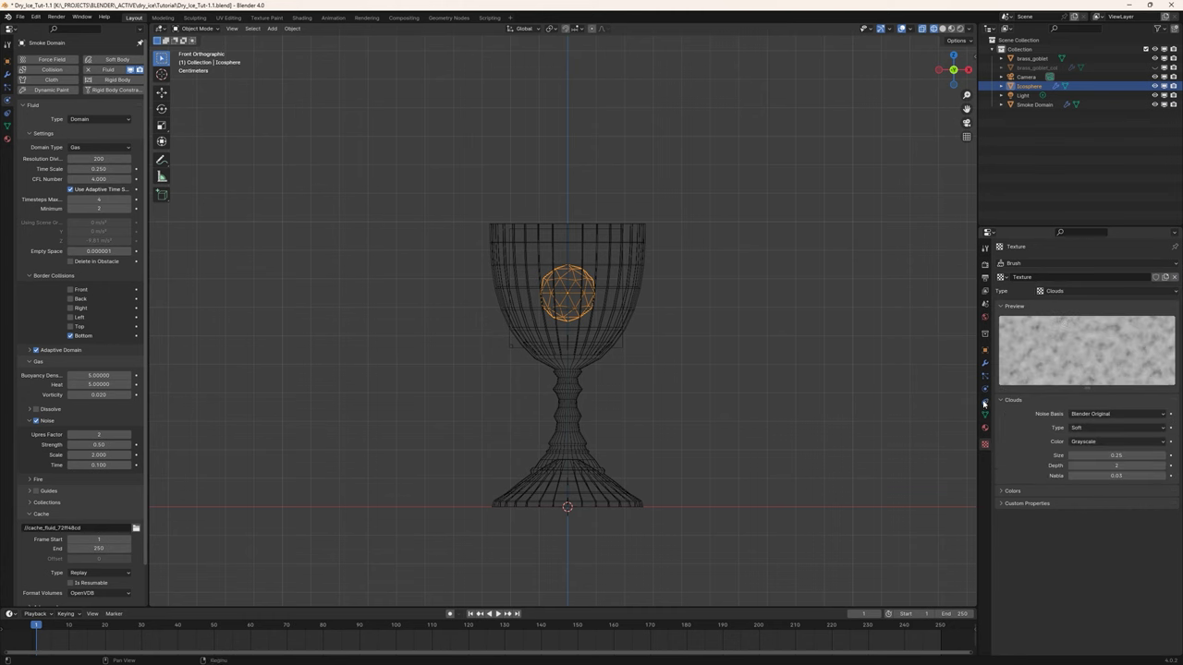
Assign the Clouds texture to the Icosphere's flow texture setting.
click(984, 390)
click(1073, 541)
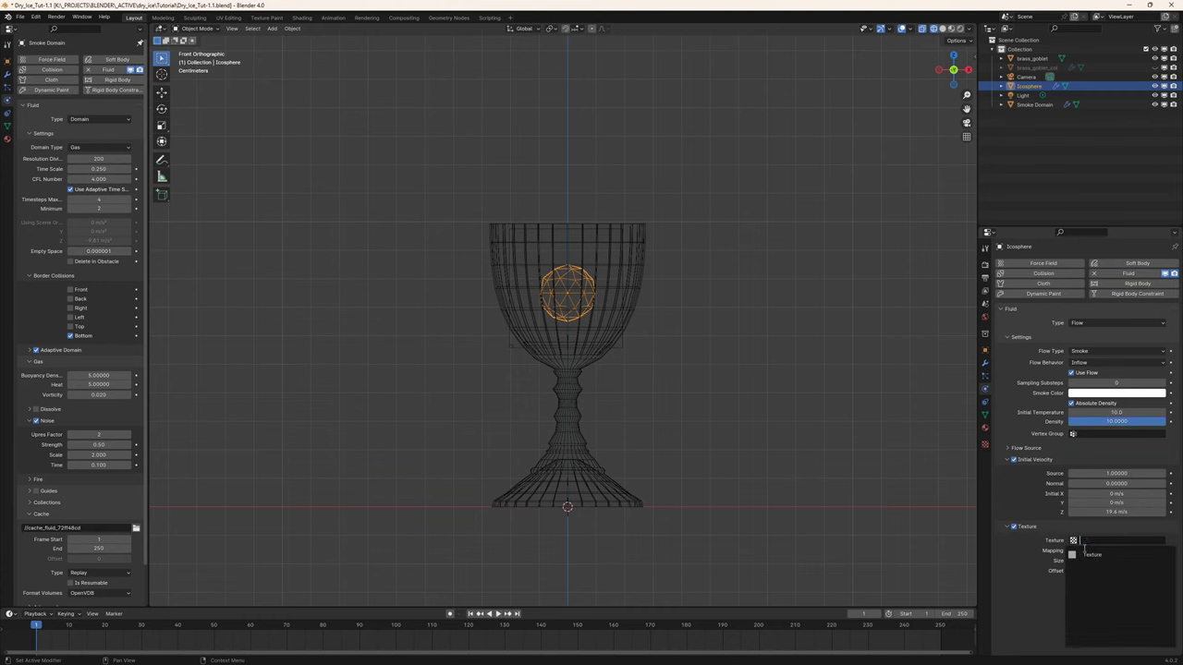
click(1092, 555)
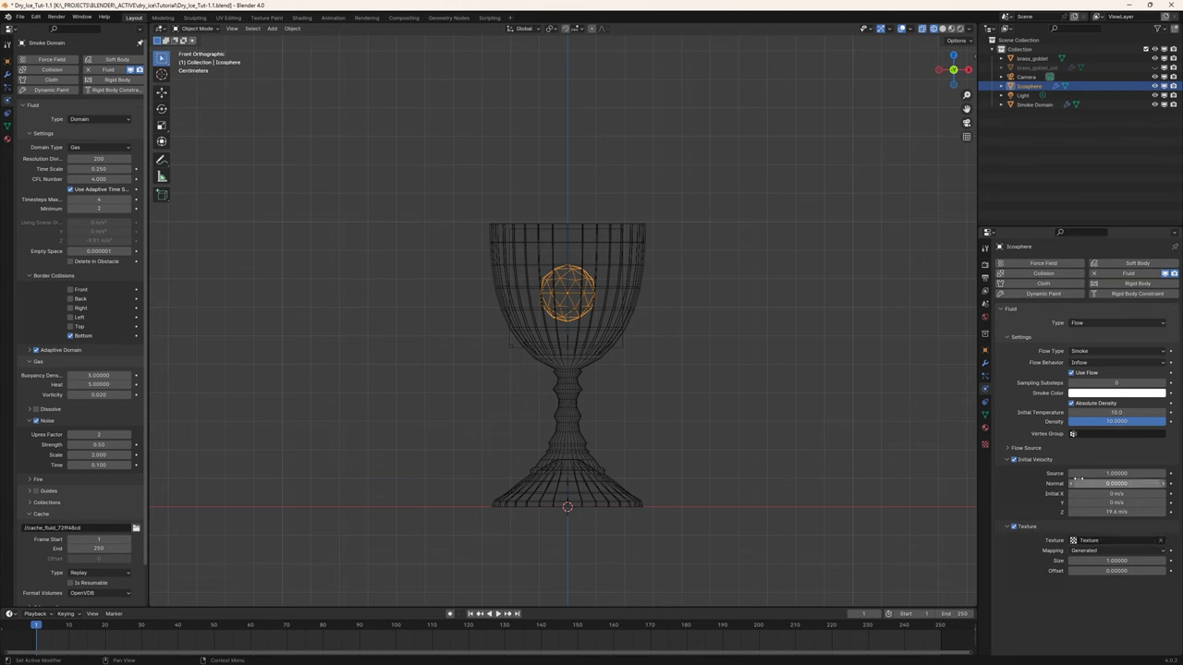
Add a Subdivision Surface modifier to the Icosphere.
click(983, 365)
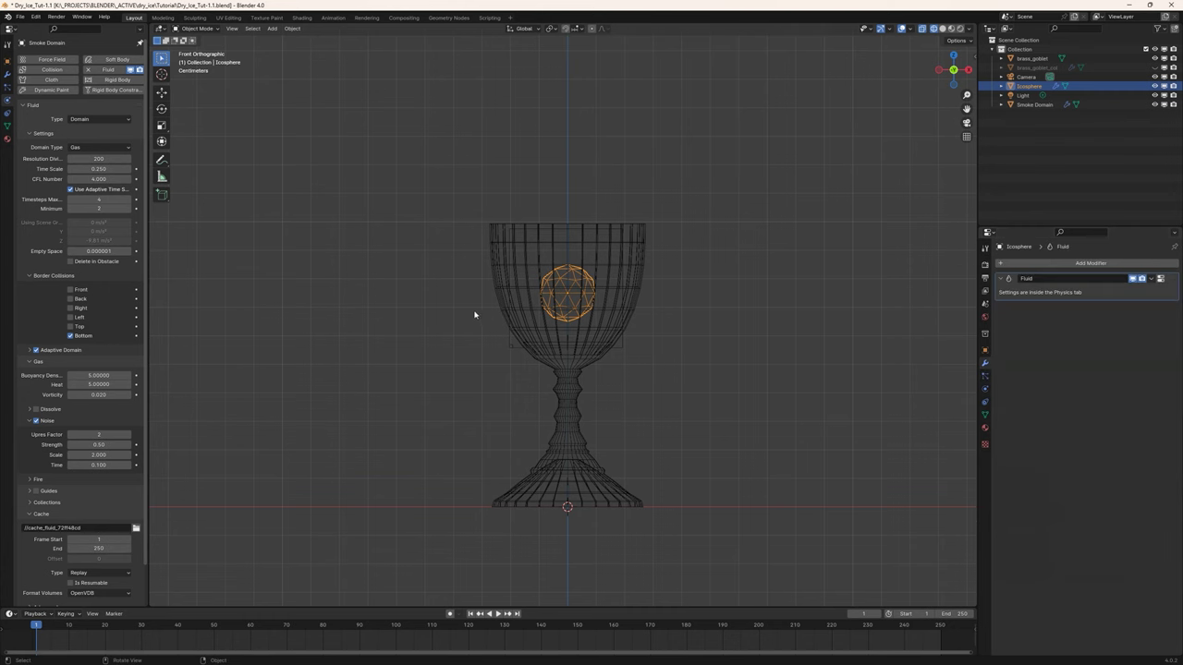
click(1095, 262)
mouse_move(1090, 263)
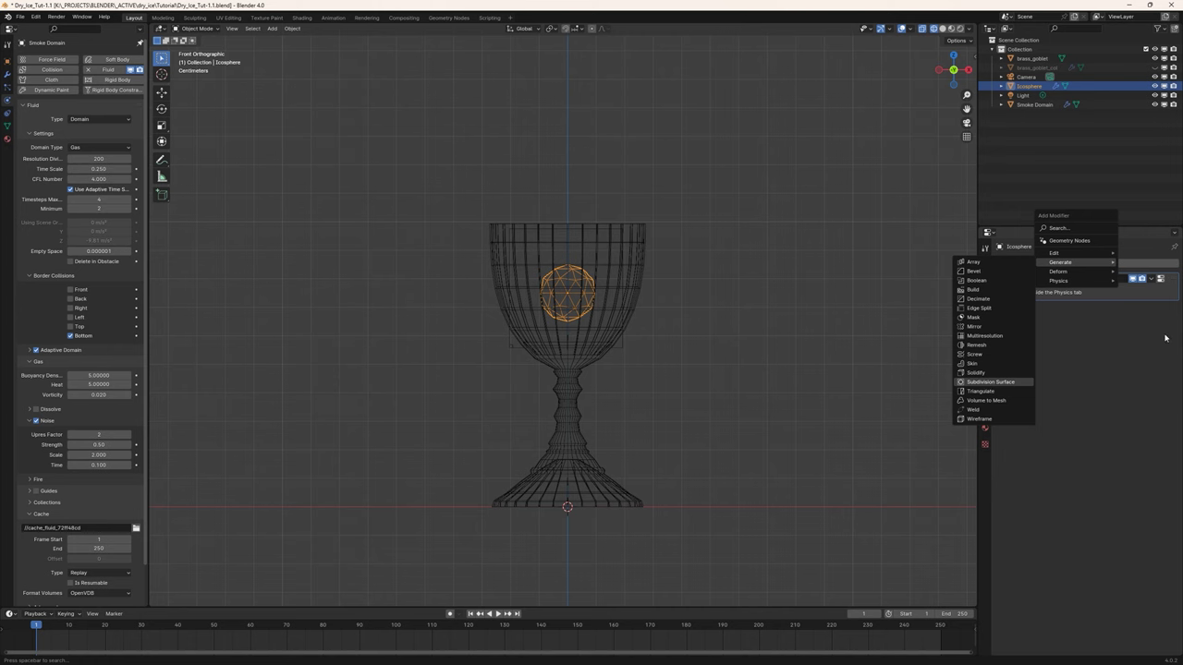
click(991, 382)
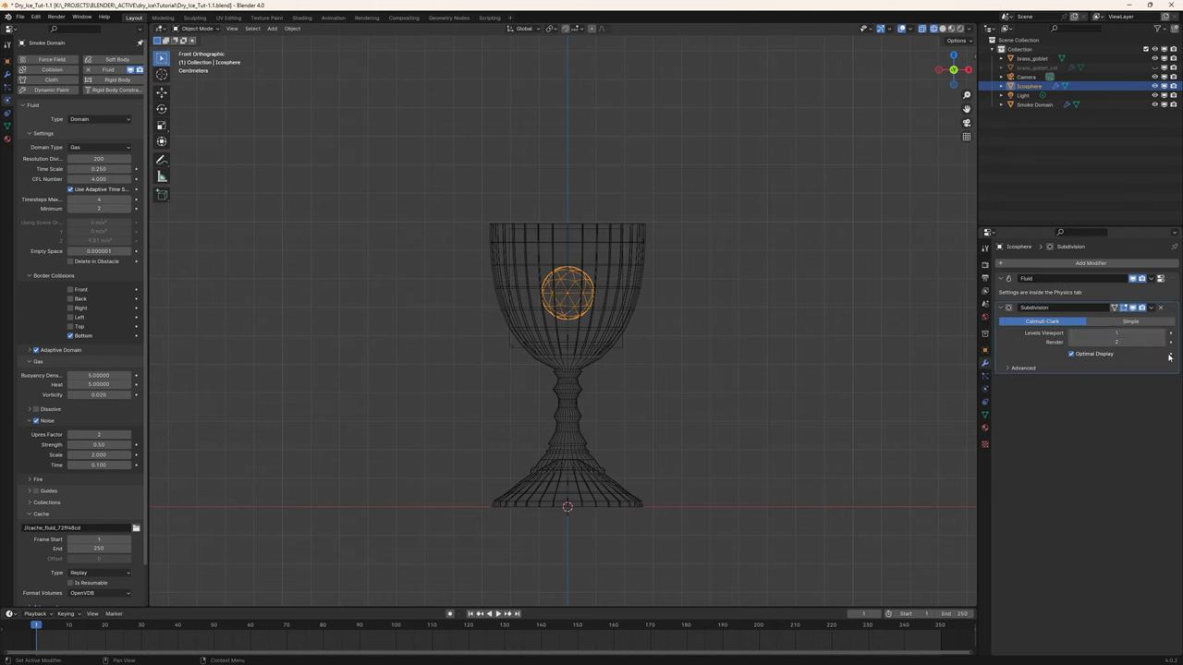
Move the Subdivision modifier above the Fluid modifier and set its viewport levels to 2.
click(1155, 311)
click(1150, 308)
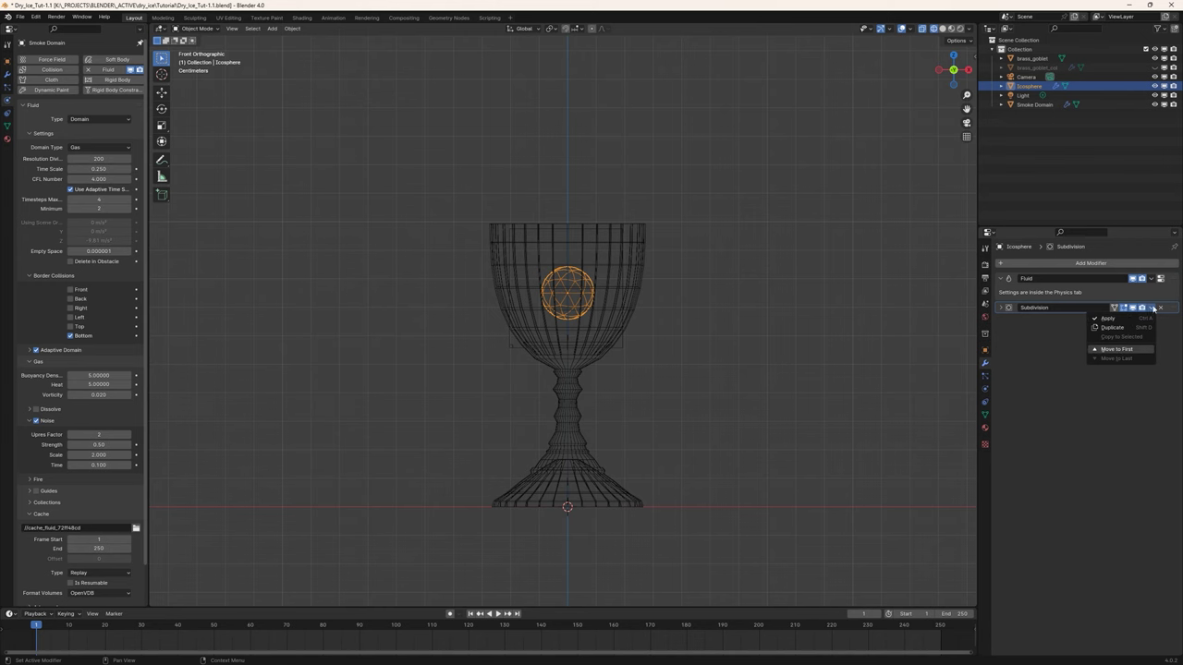
click(1116, 350)
click(1086, 278)
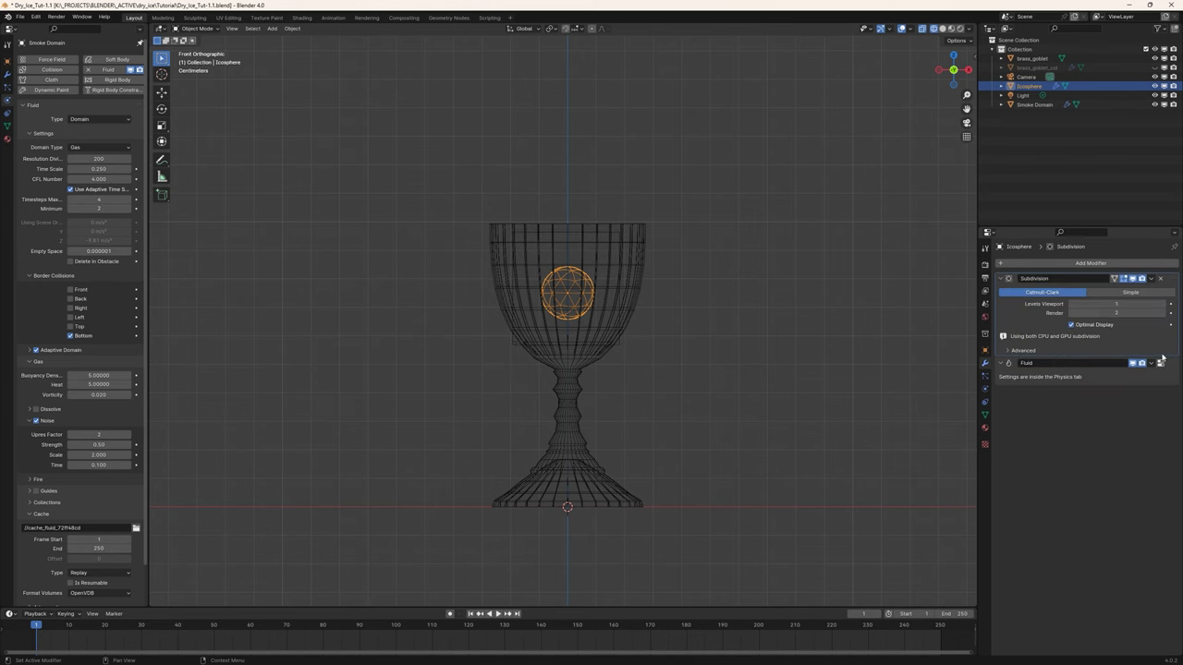
Add a Displace modifier to the Icosphere and move it to the first position in the modifier stack.
click(1083, 263)
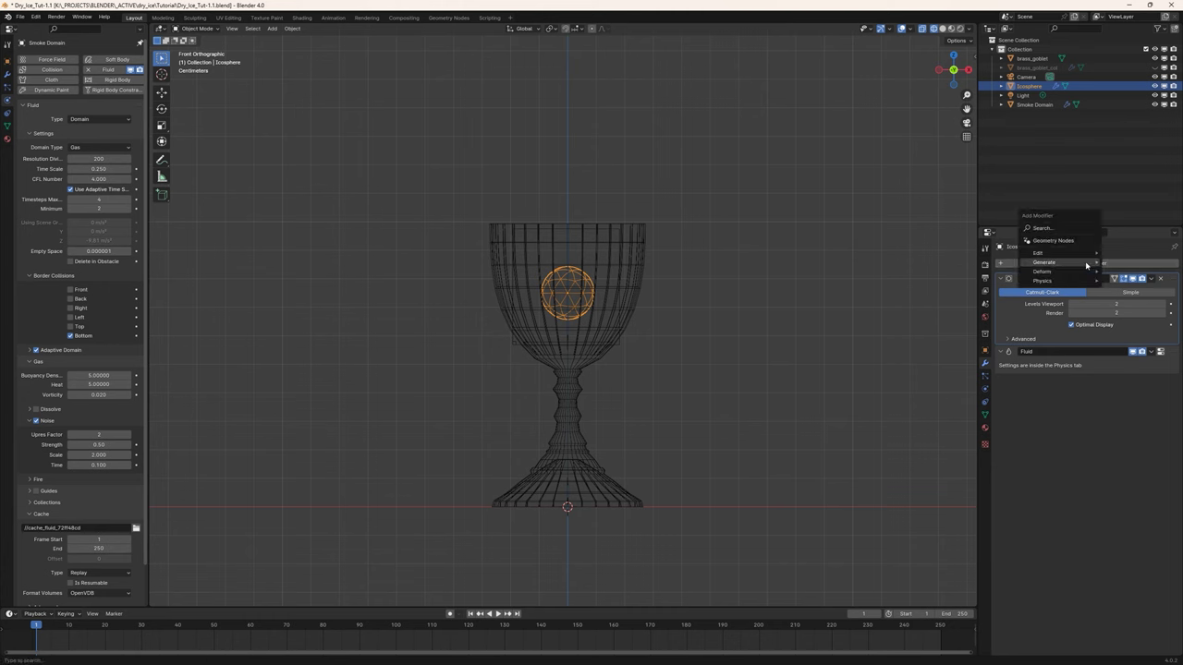
mouse_move(1080, 263)
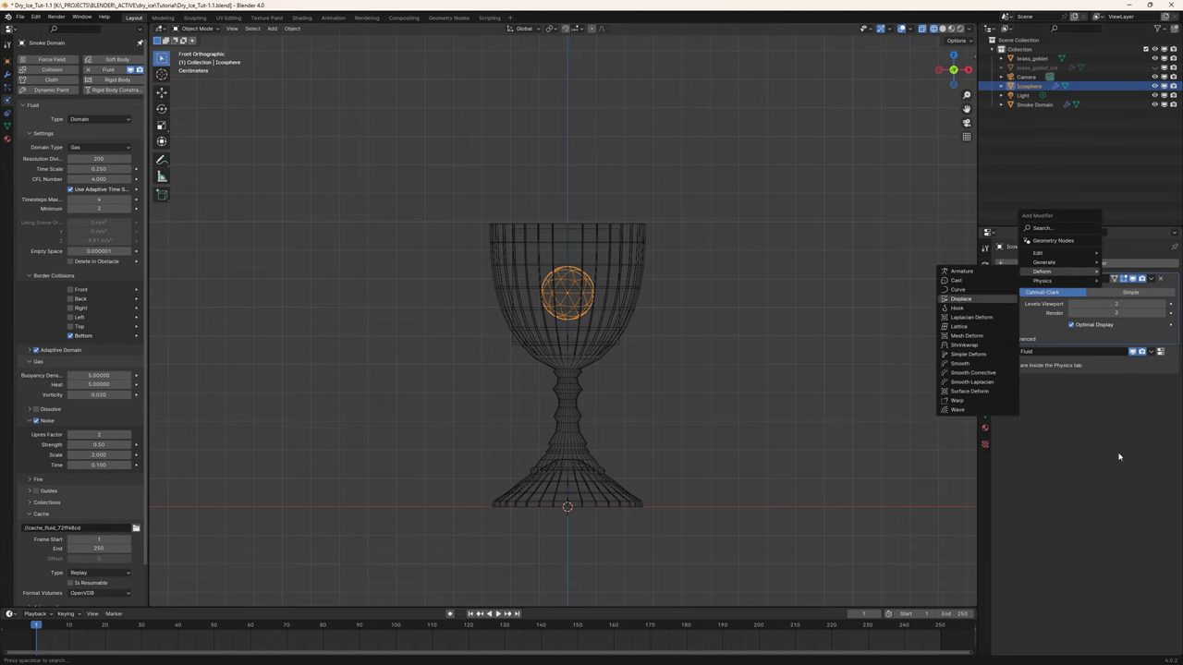
key(Return)
click(1151, 381)
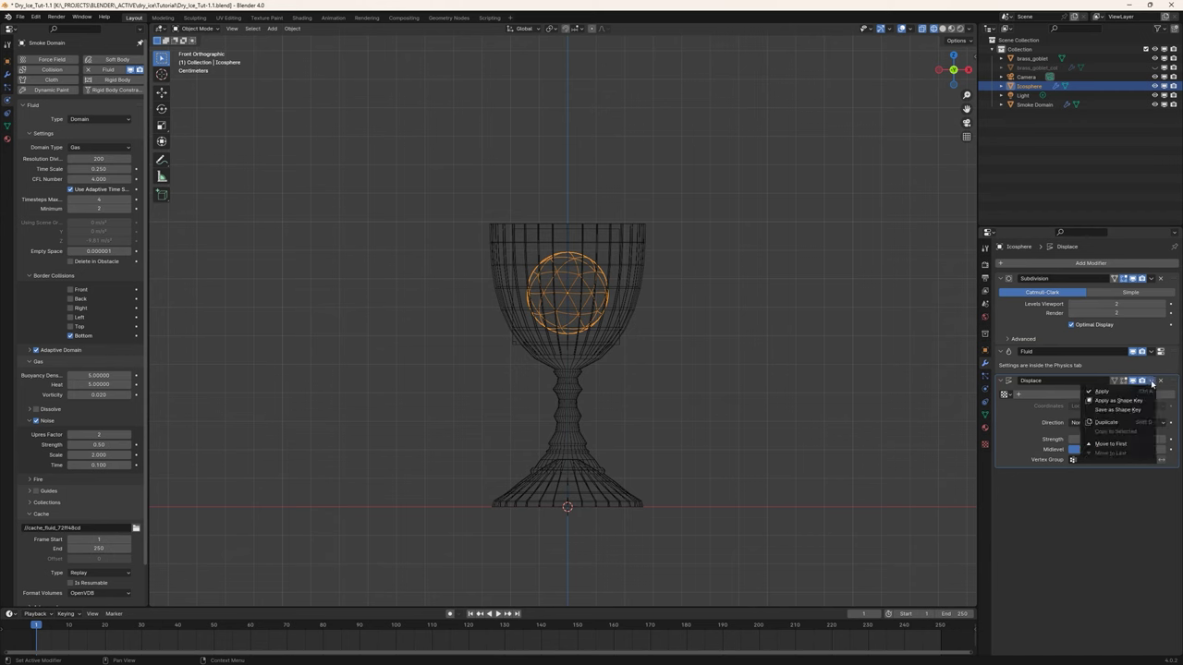
click(1110, 443)
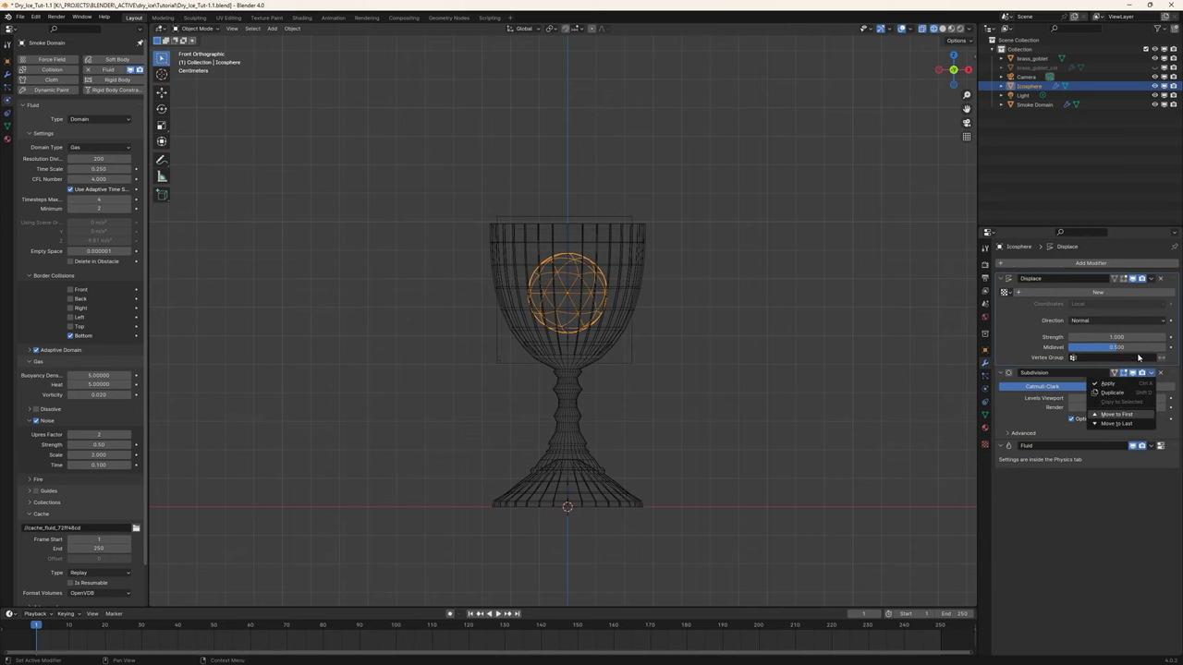
Move the Subdivision modifier to the first position in the stack and assign the existing Clouds texture to the Displace modifier.
key(Return)
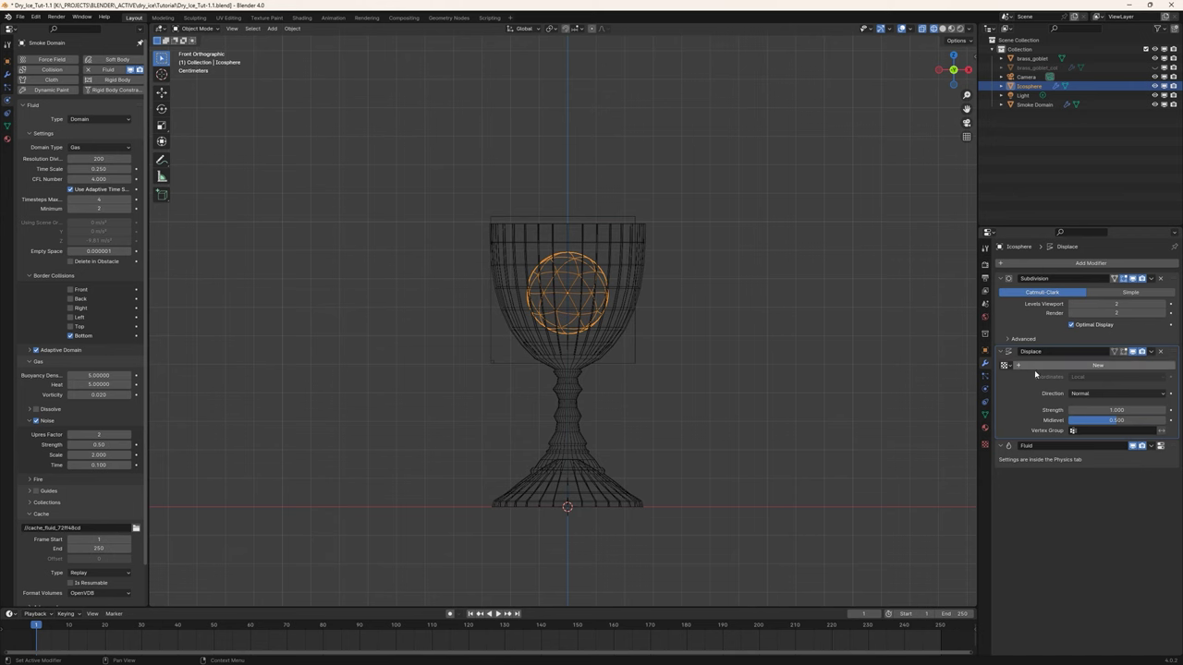
click(1004, 365)
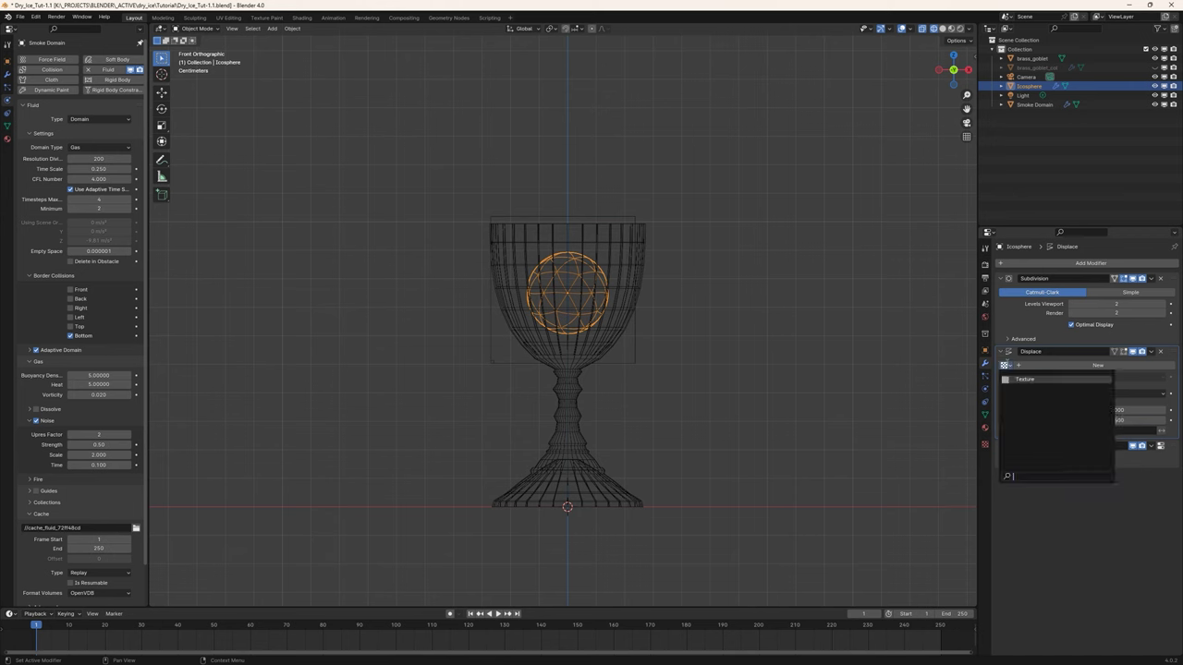
click(1023, 380)
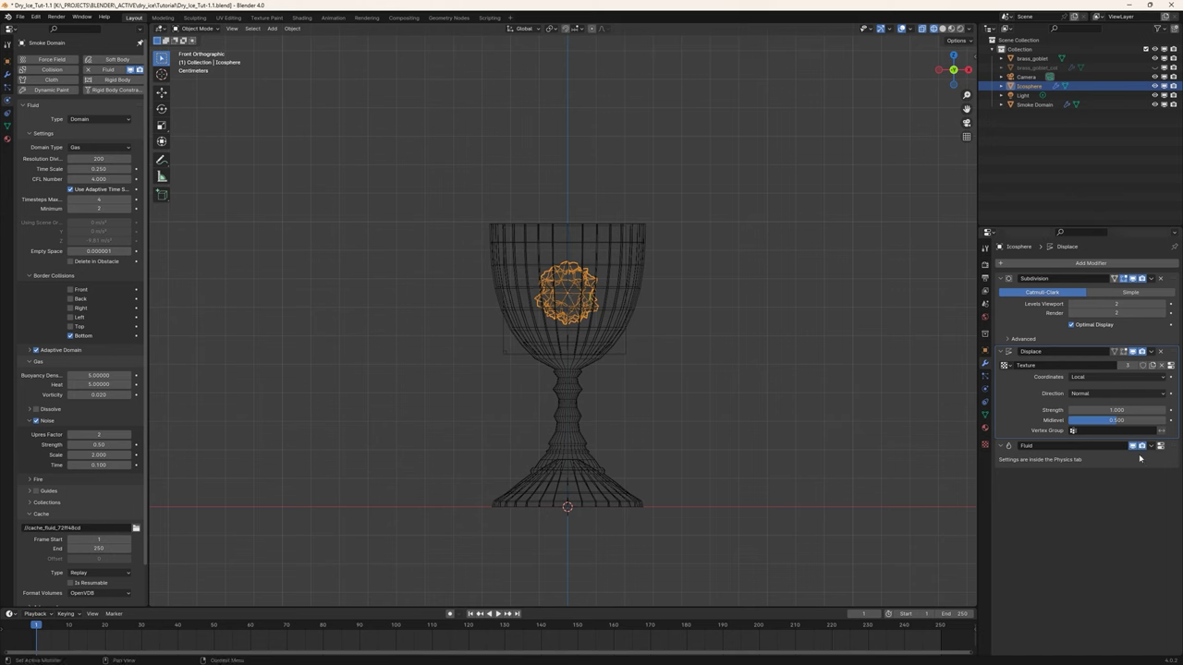
Try a Clouds size of 1.04 for the Displace modifier's texture.
click(985, 444)
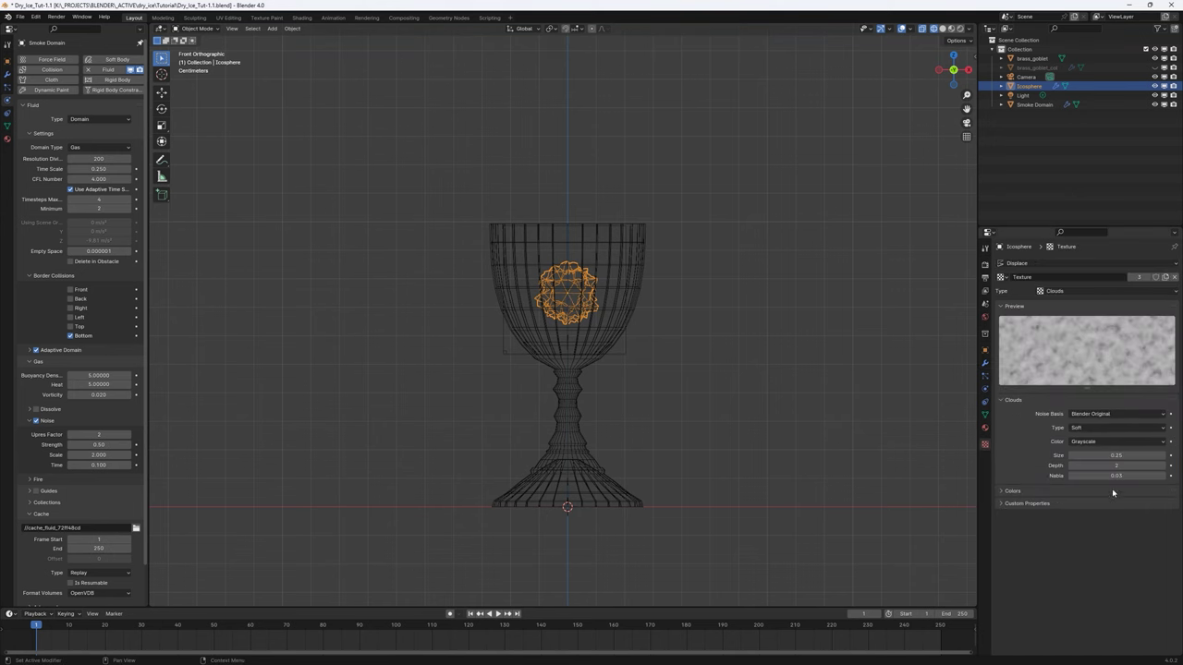
drag(1072, 455, 1132, 455)
drag(1087, 361, 490, 293)
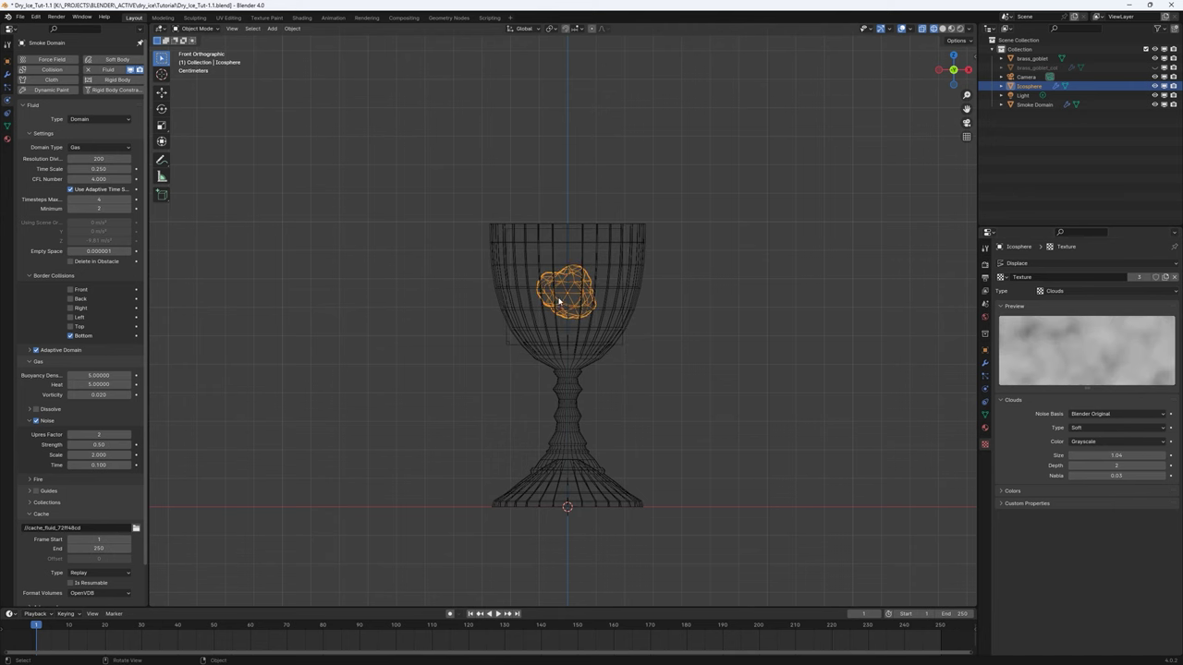
Set the Clouds texture's size to 0.25 and keyframe it at frame 1.
double_click(1116, 456)
text(0.25)
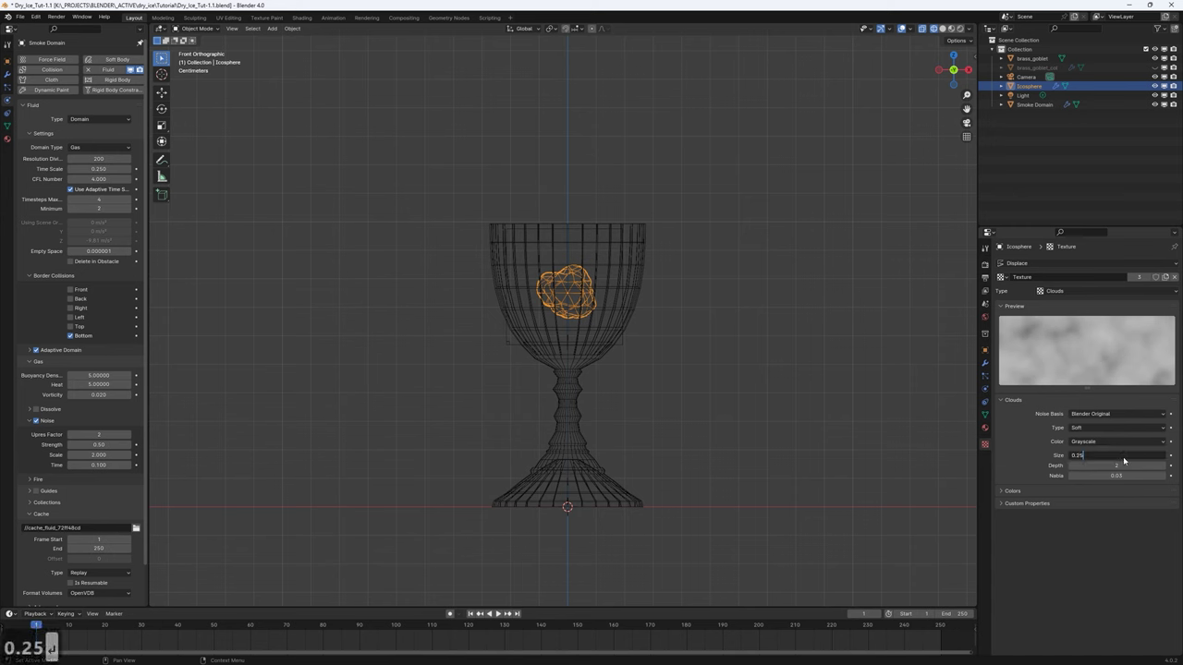
key(Return)
key(i)
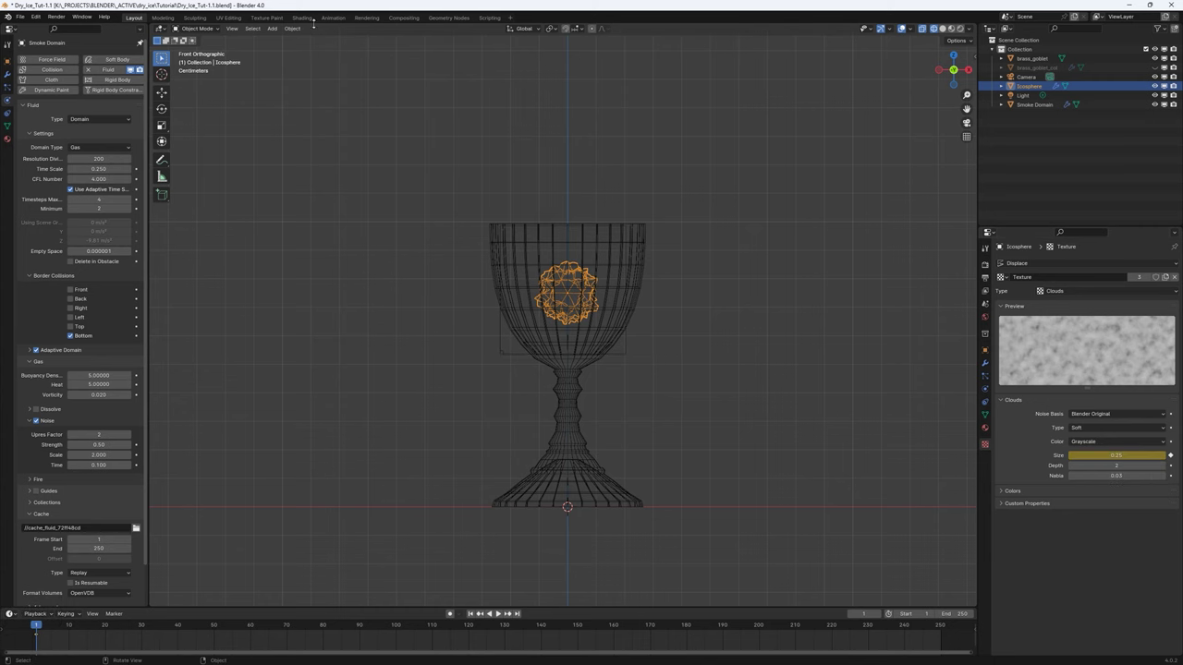
Add a Noise modifier to the animation curve of the Icosphere texture's noise size in the Graph Editor.
click(332, 18)
click(9, 480)
click(139, 510)
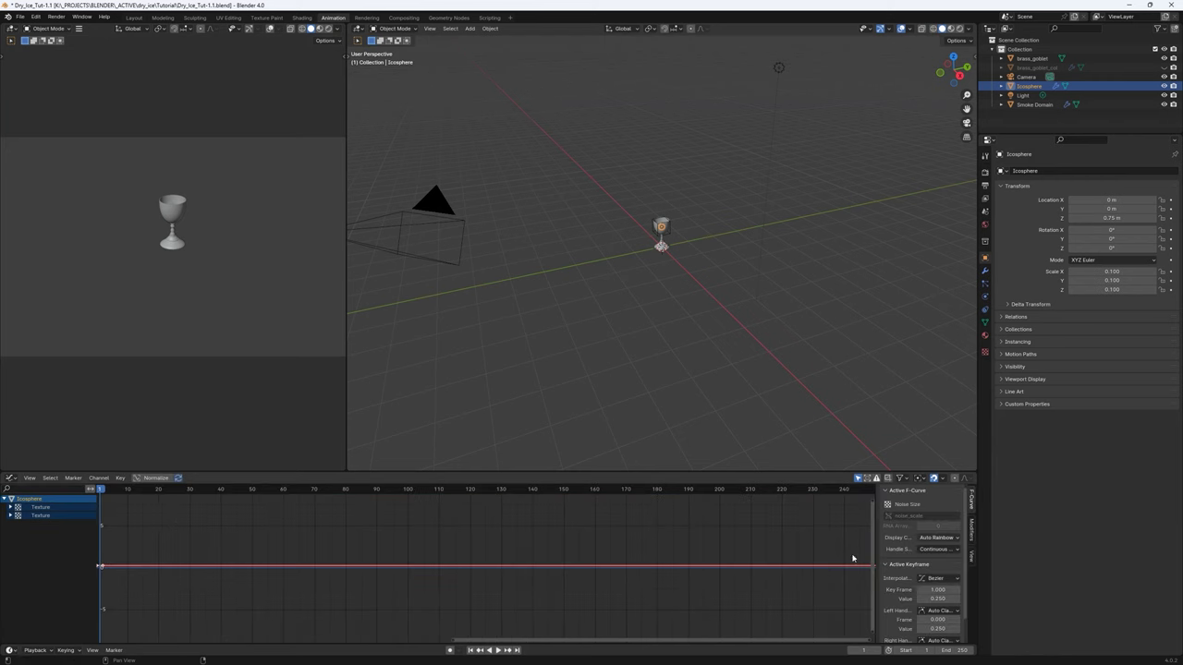
click(971, 528)
click(908, 492)
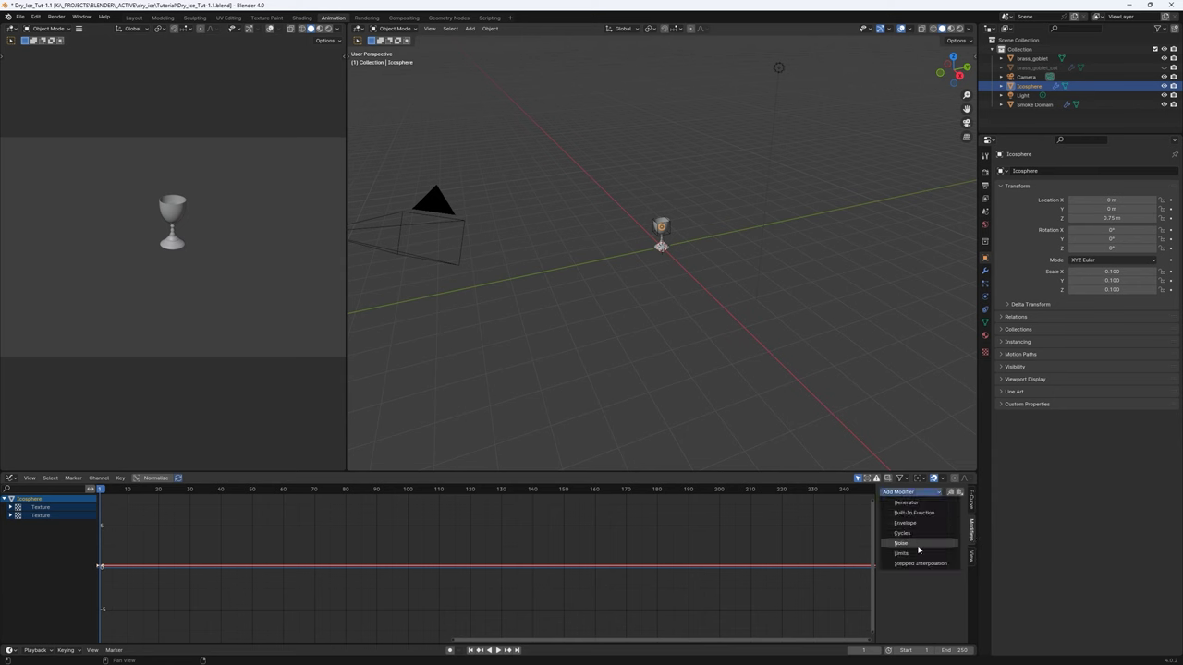
click(918, 547)
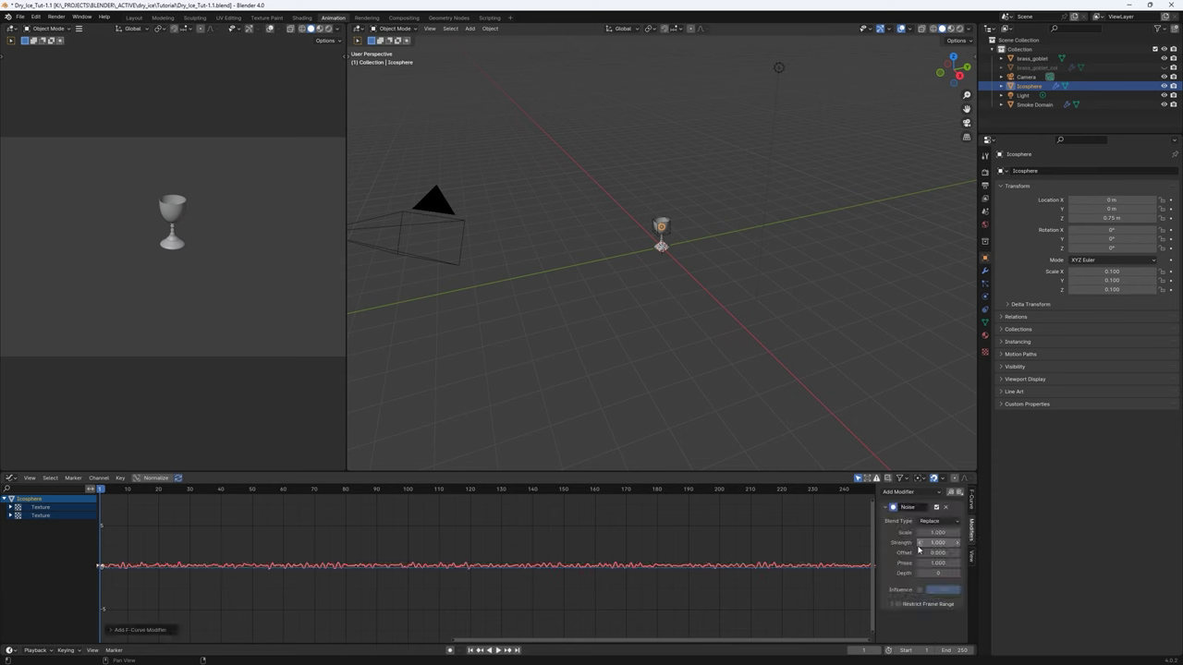
Preview the Icosphere's animated displacement in the Layout workspace with the Smoke Domain temporarily disabled.
click(134, 18)
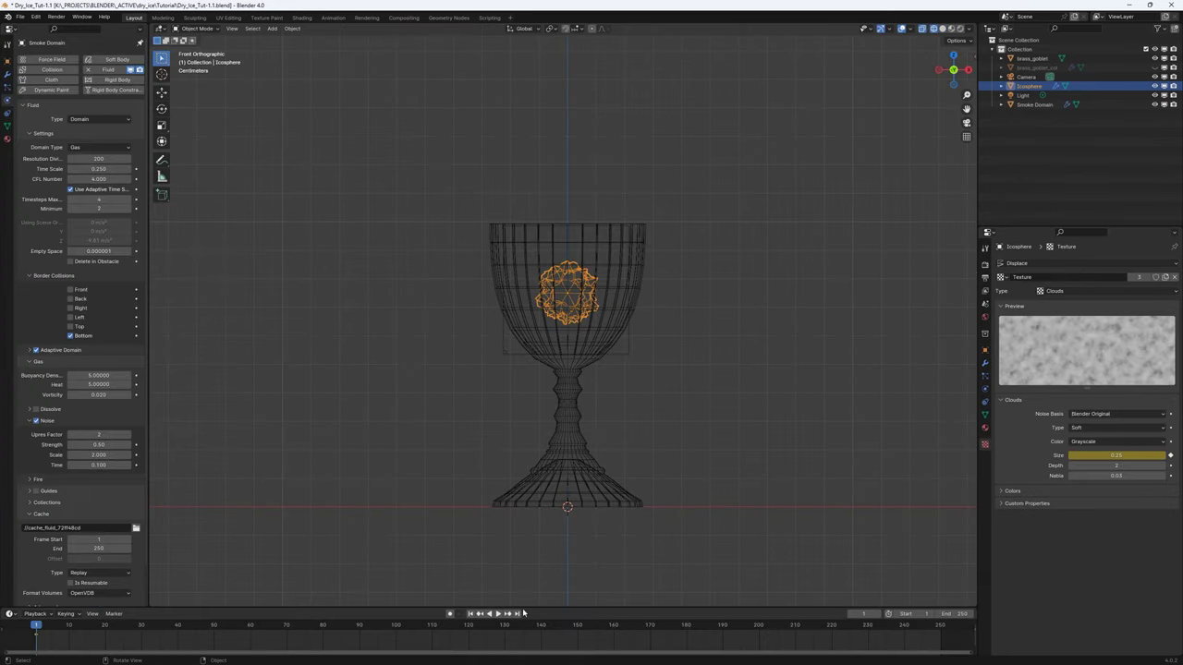
click(1172, 104)
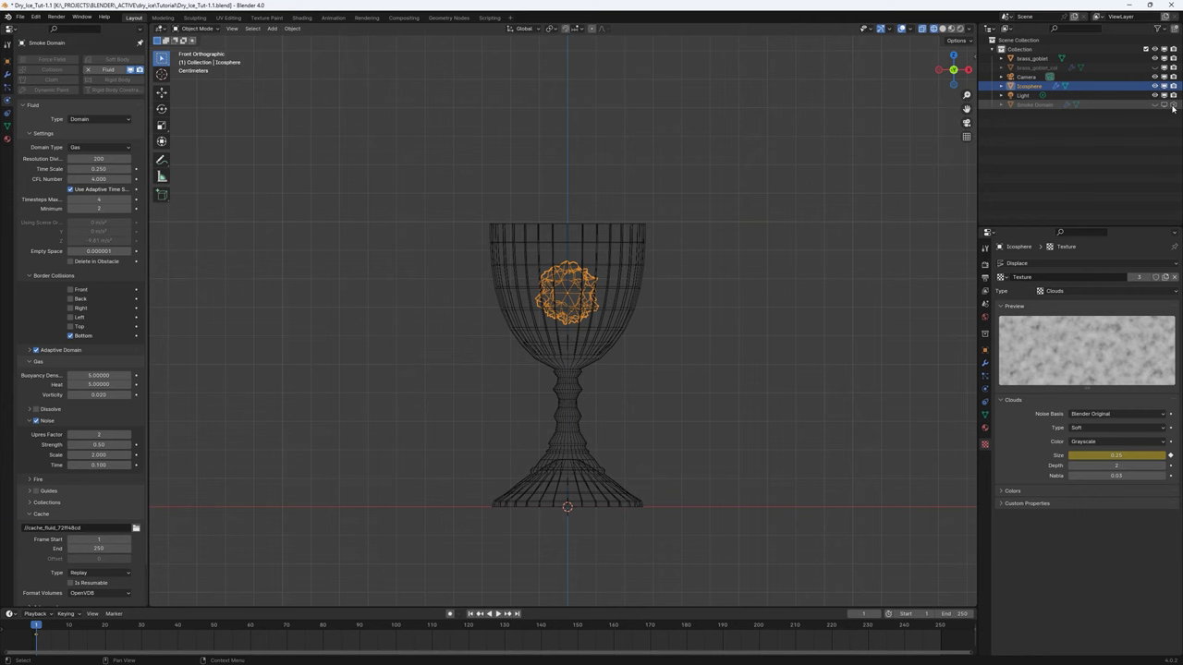
click(497, 613)
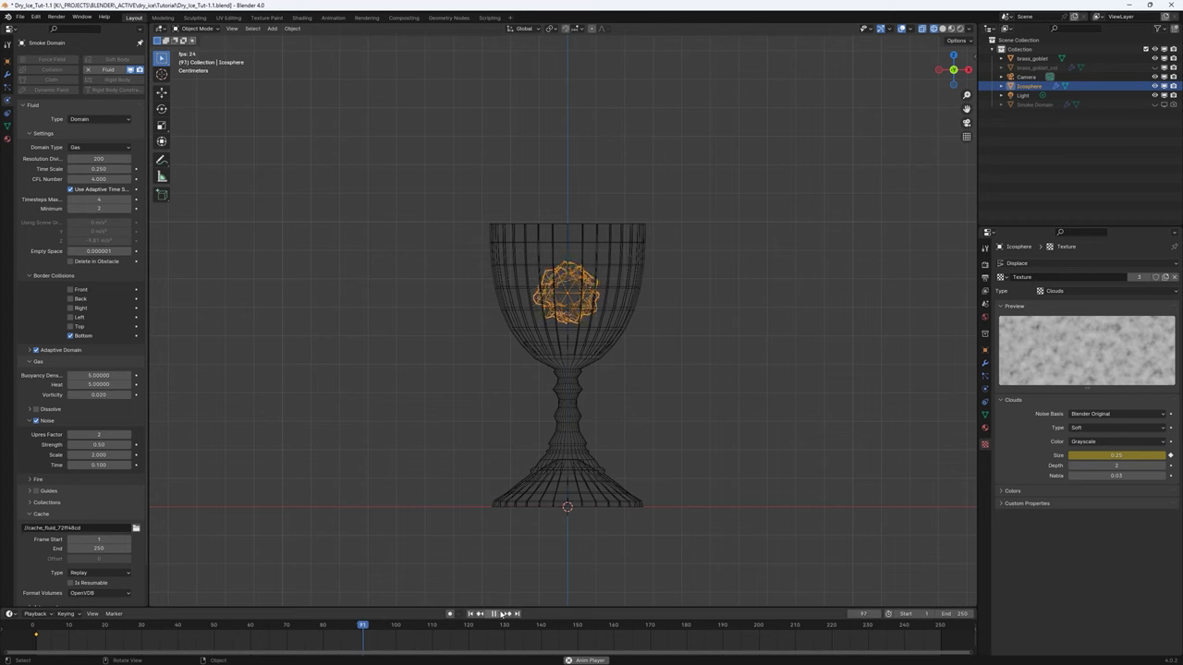
click(1154, 105)
key(Escape)
Save the file and play the smoke simulation with nothing selected.
key(ctrl+s)
click(1111, 186)
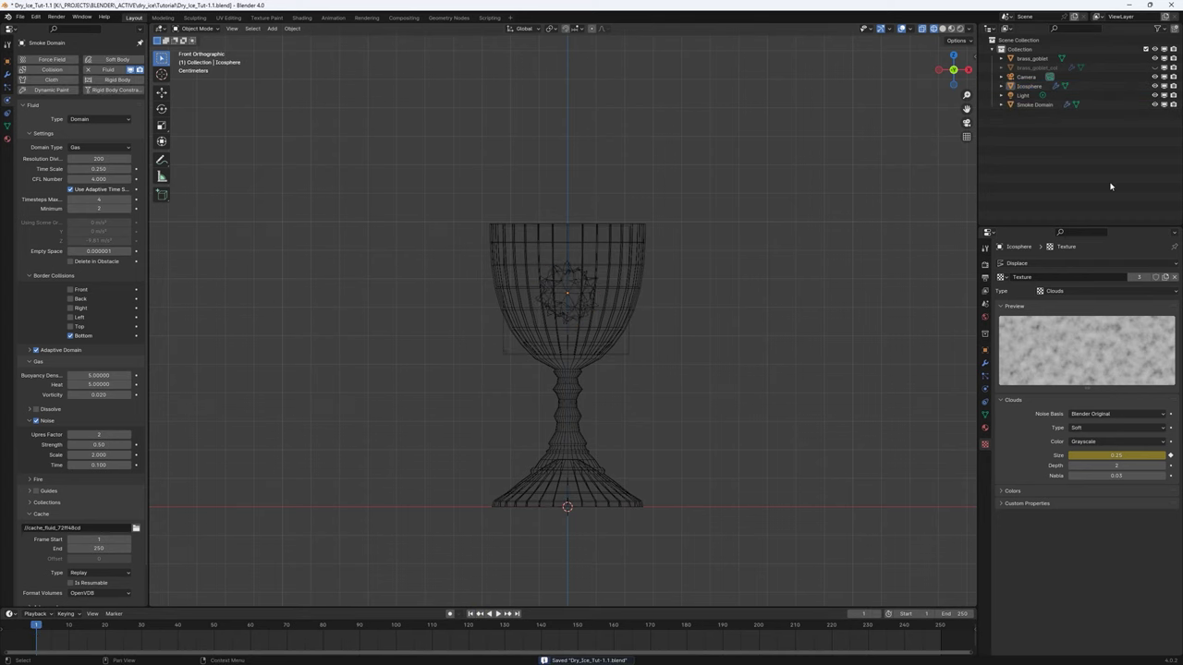
key(space)
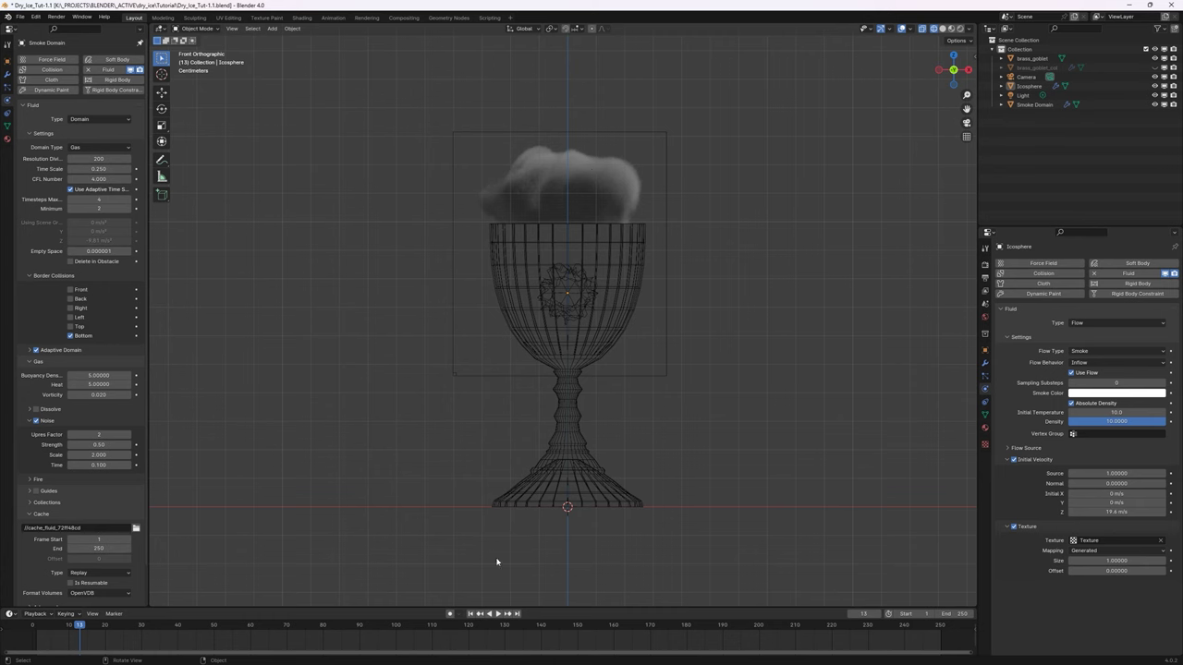
Set the Icosphere's initial Z velocity to 9.81*1.5, return to the first frame and save the file.
double_click(1103, 511)
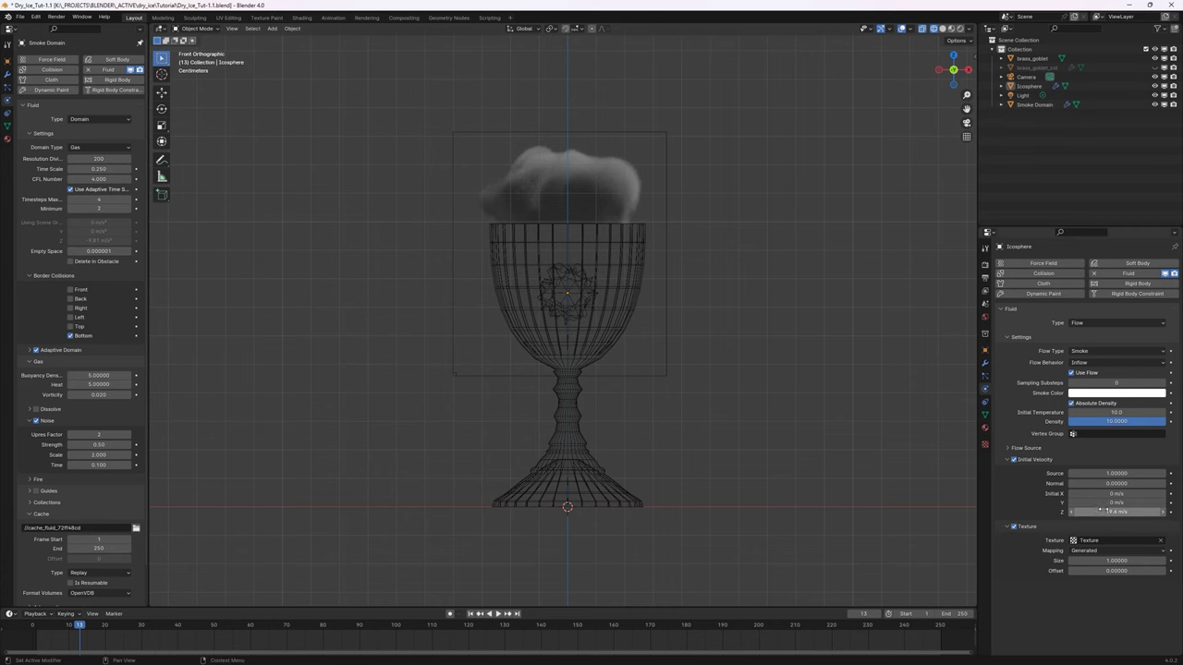
text(9.81)
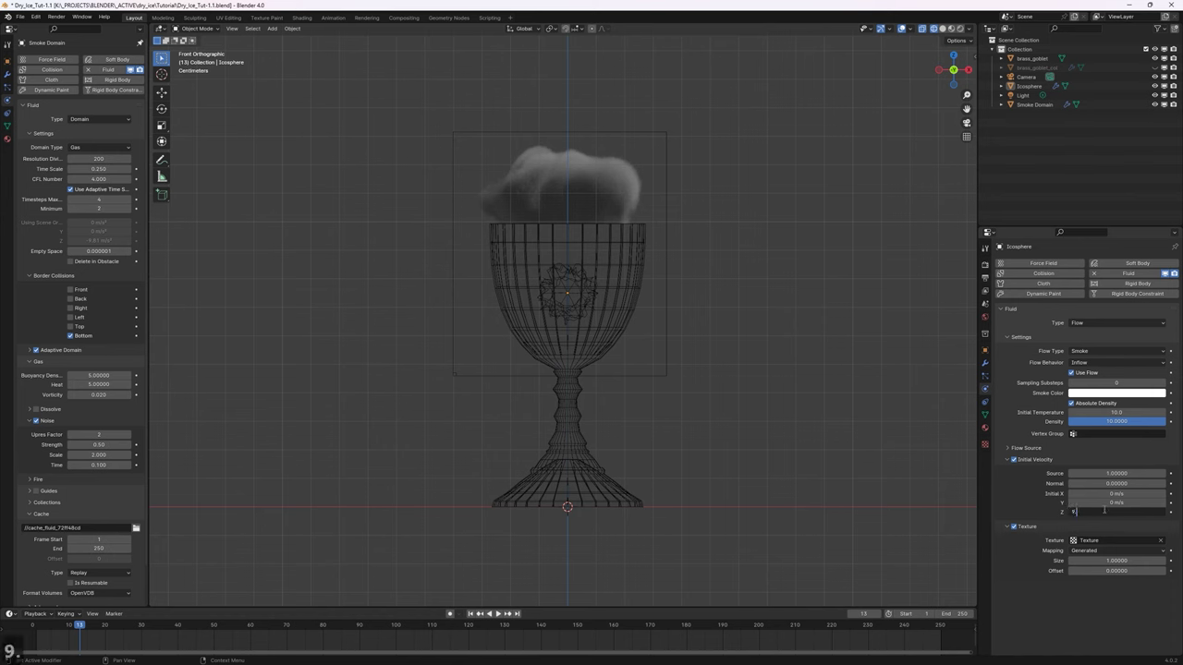
text(*)
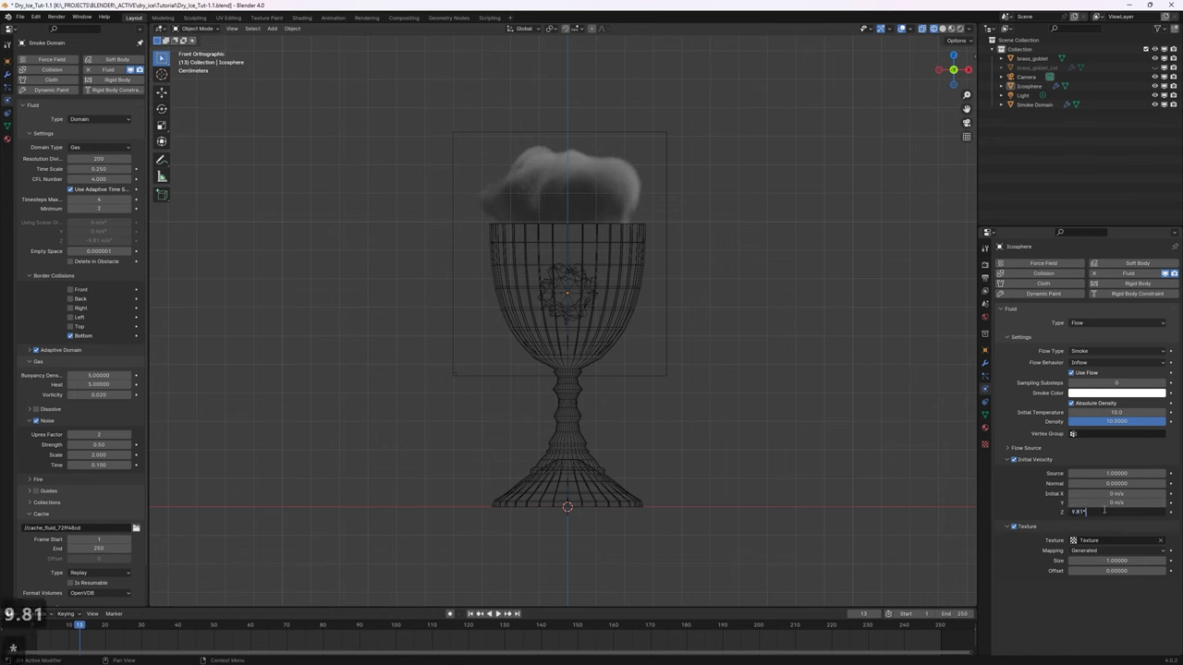
text(1.5)
key(Return)
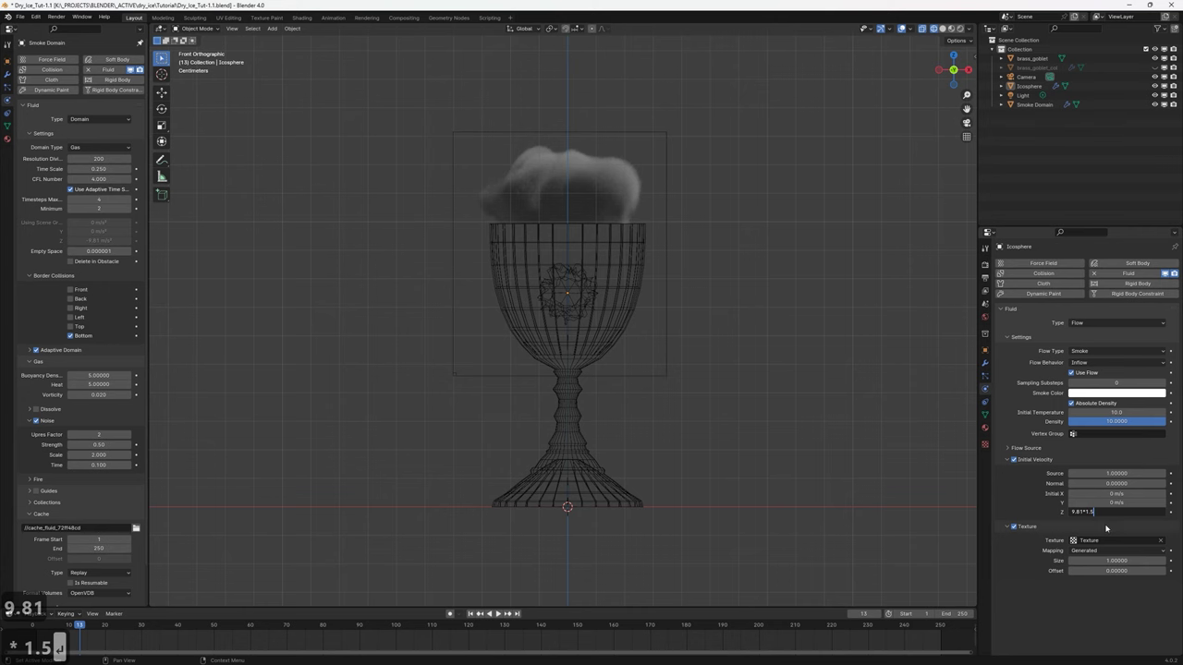
key(shift+Left)
key(ctrl+s)
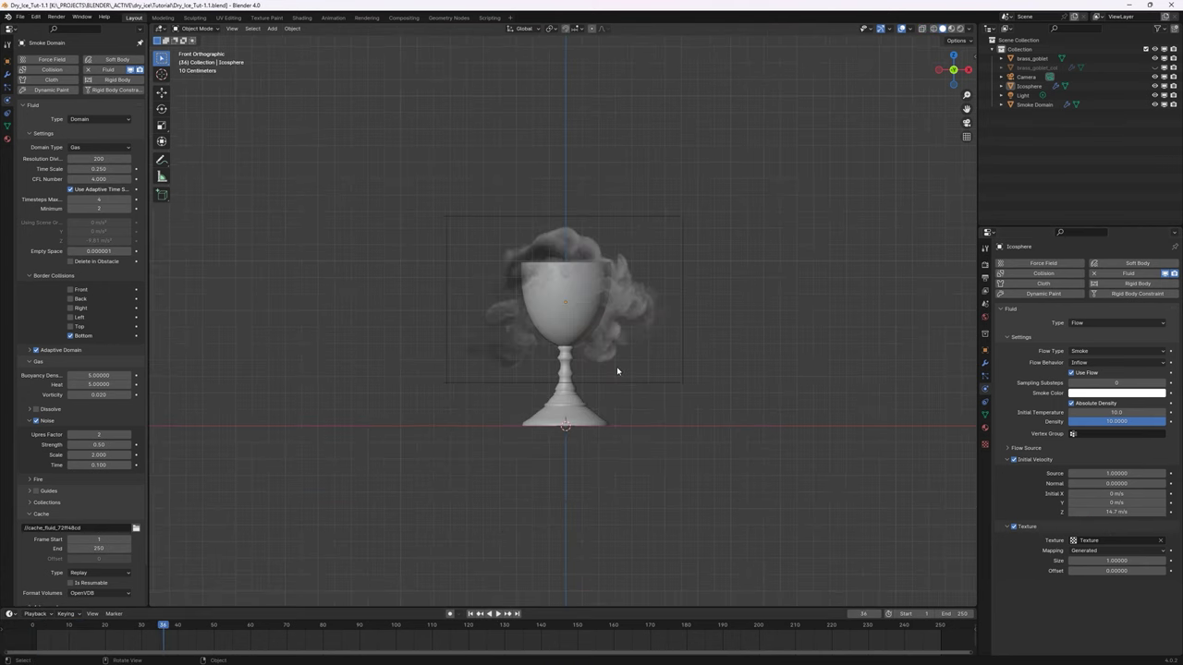
Move the camera closer to the goblet with Camera to View locking and select the camera.
middle_drag(618, 370, 523, 322)
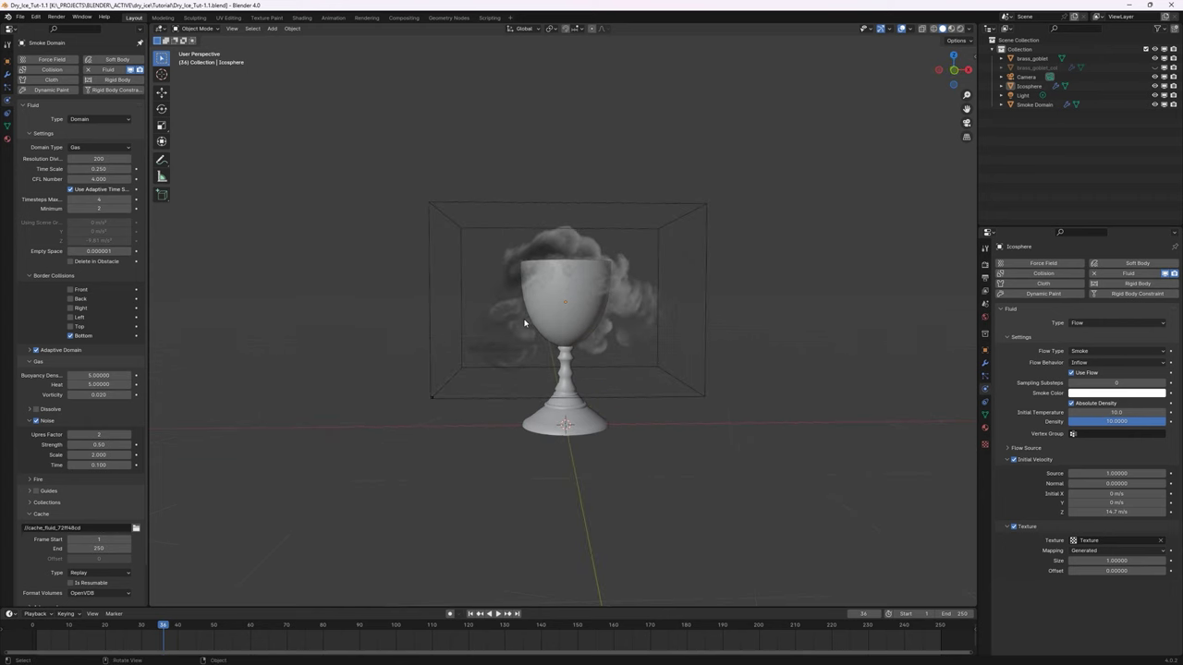
middle_drag(608, 300, 596, 305)
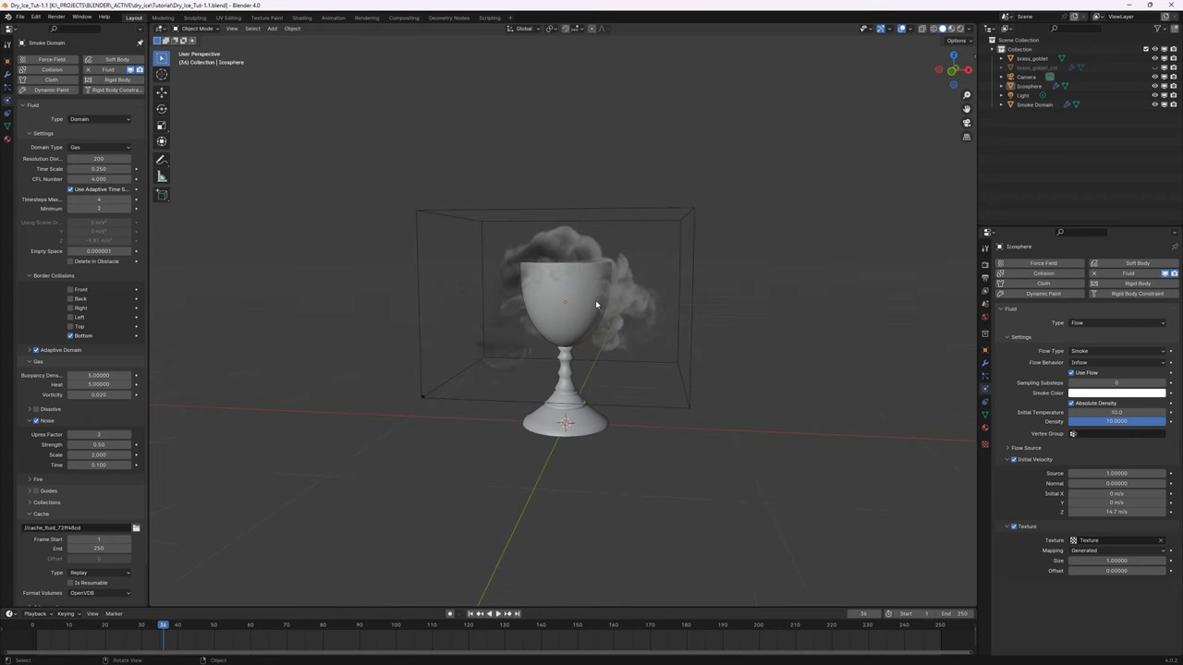
key(KP_0)
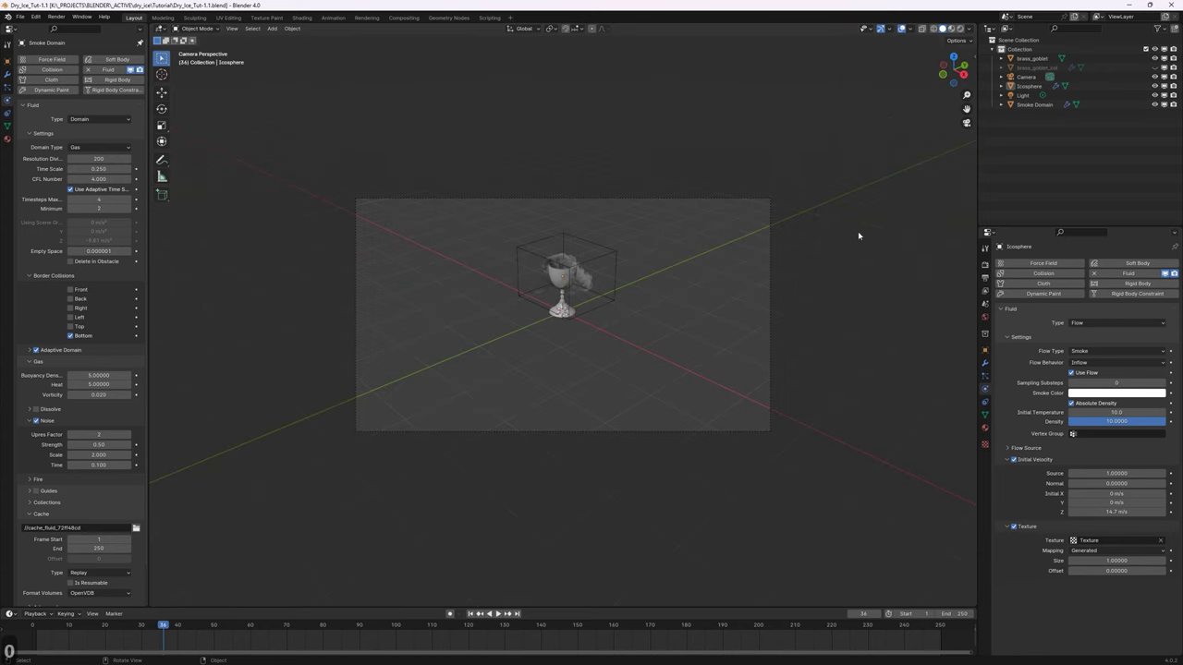
key(n)
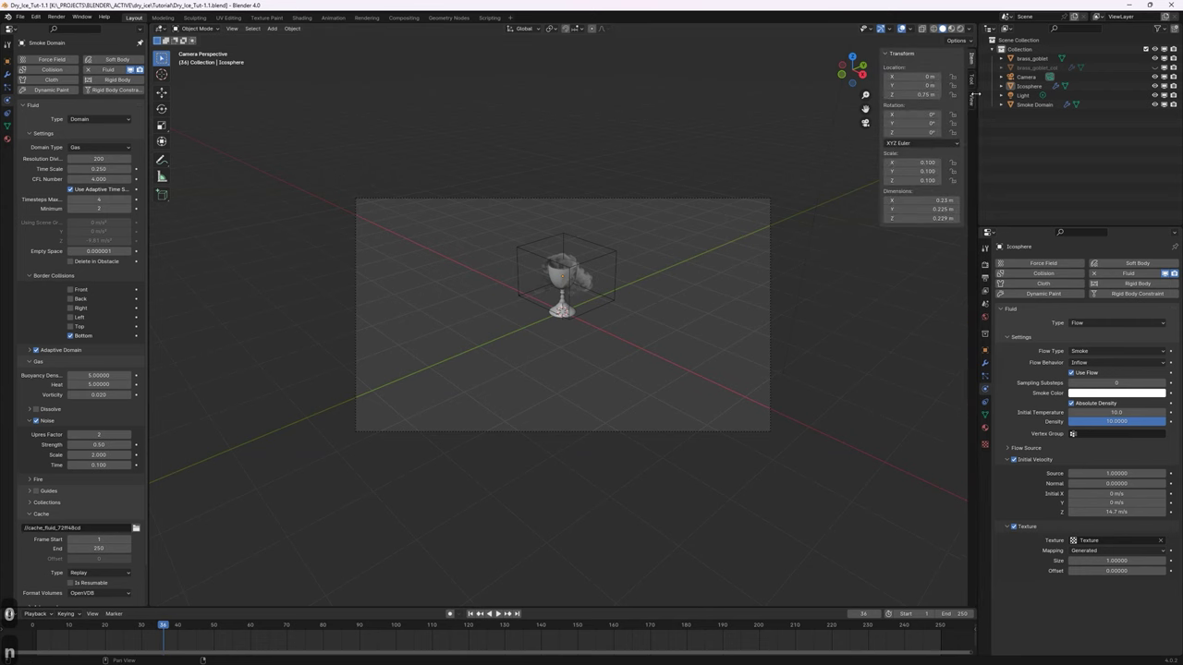
click(920, 169)
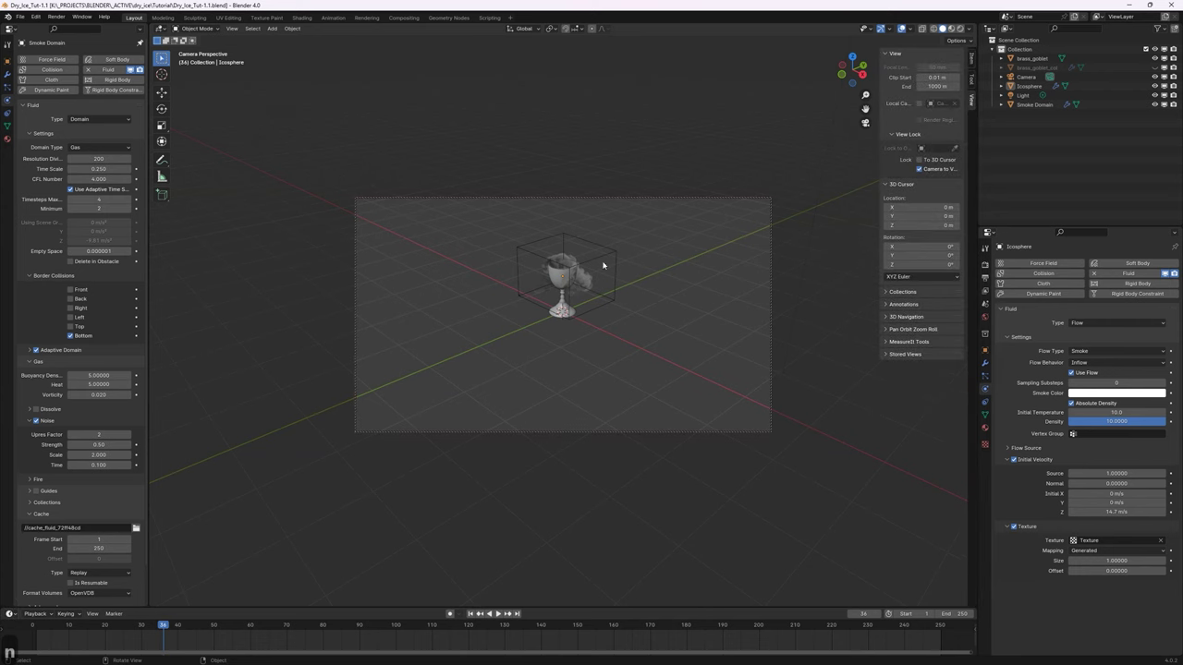
scroll(601, 268, up, 4)
click(1026, 77)
click(984, 333)
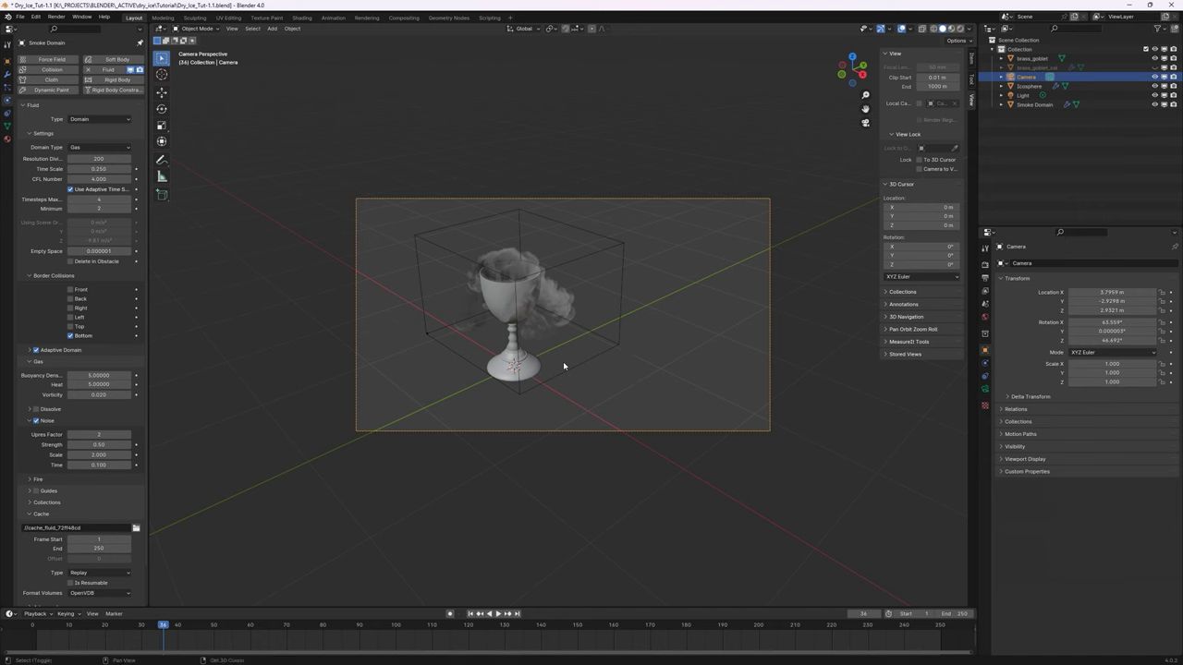
Add a plane as the floor beneath the goblet and scale it by about -12.36 so it fills the camera frame.
key(shift+a)
click(601, 366)
key(s)
click(649, 347)
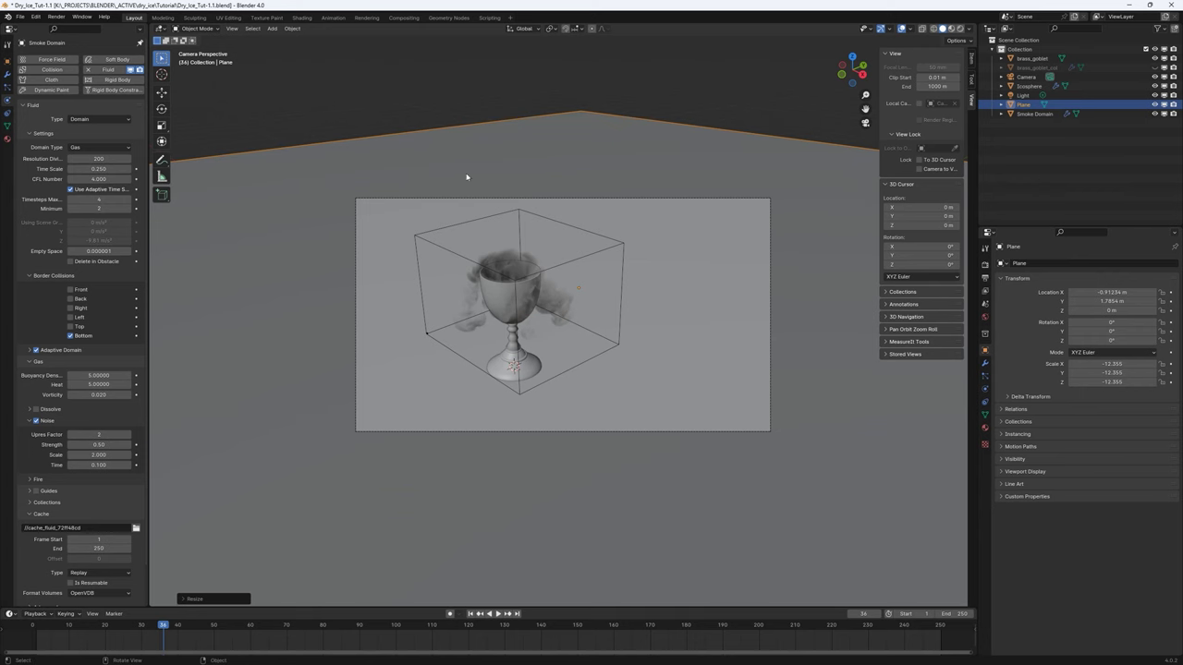
Switch to the Shading workspace and set the render engine to Cycles with GPU Compute as the device.
click(303, 17)
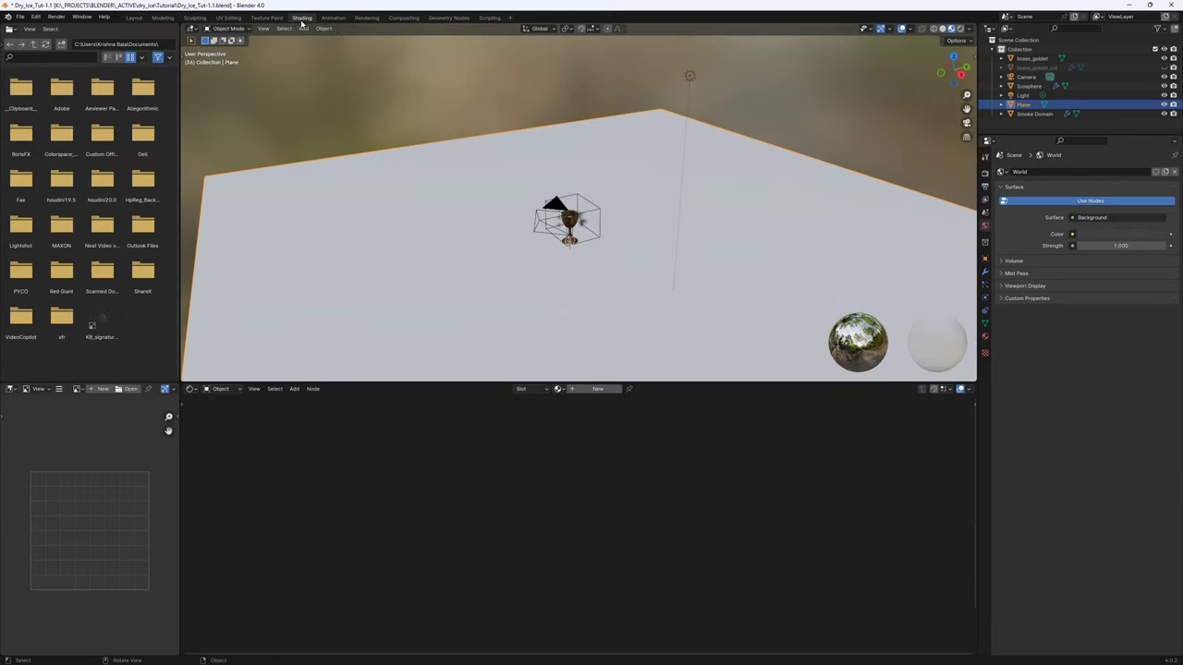
click(985, 174)
click(1083, 172)
click(1079, 204)
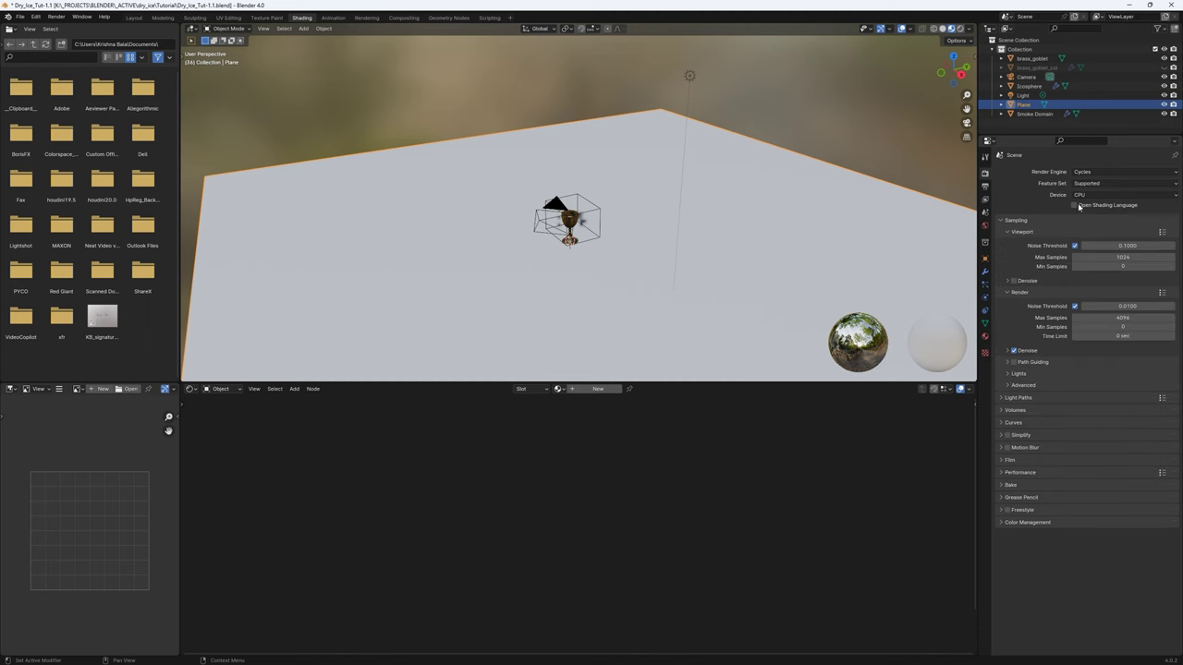
click(1090, 195)
click(1092, 216)
Set the maximum samples to 256 for the viewport and 512 for the render.
scroll(1111, 329, down, 1)
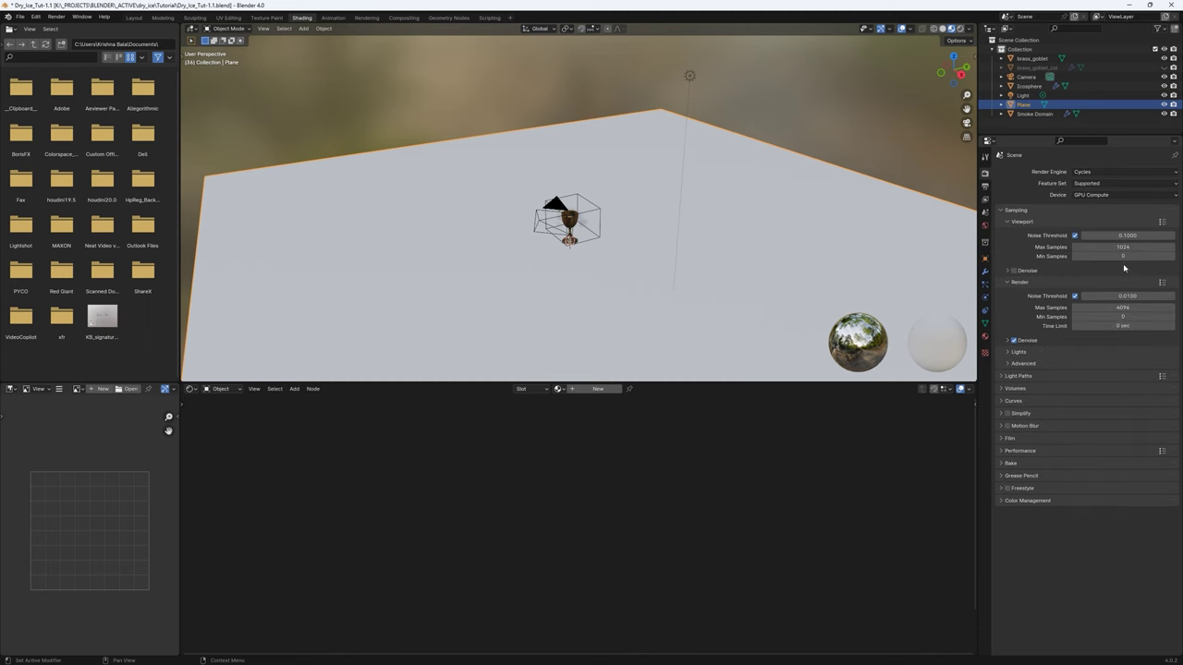
click(1125, 247)
text(256)
key(Return)
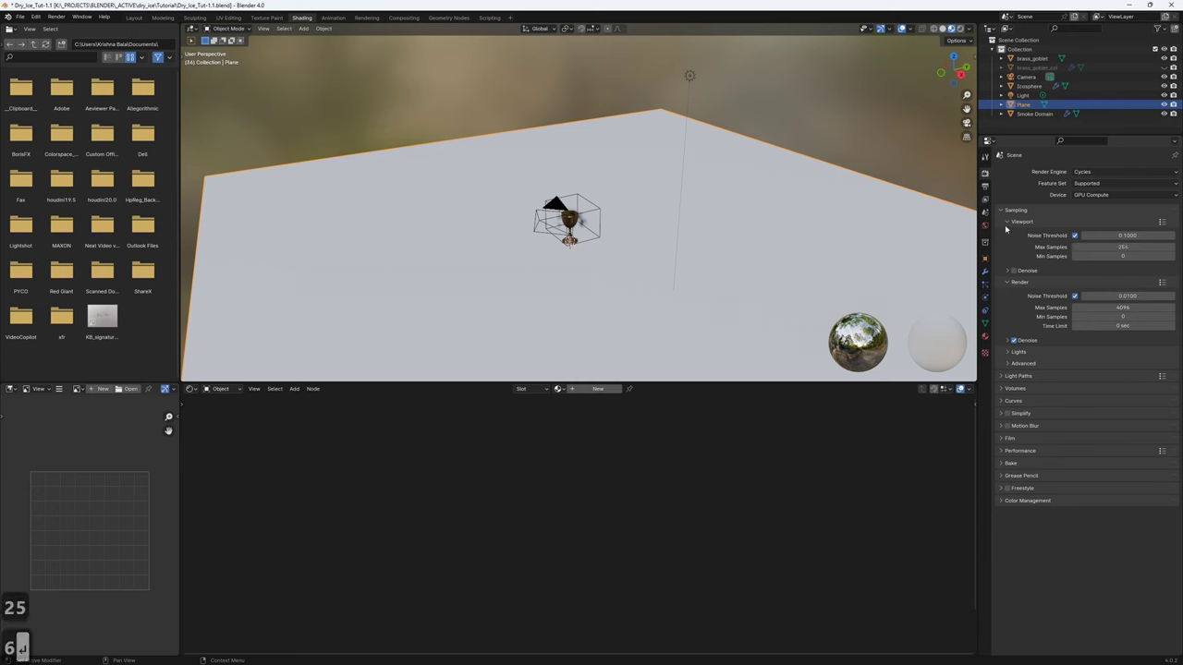
click(1120, 307)
text(512)
key(Return)
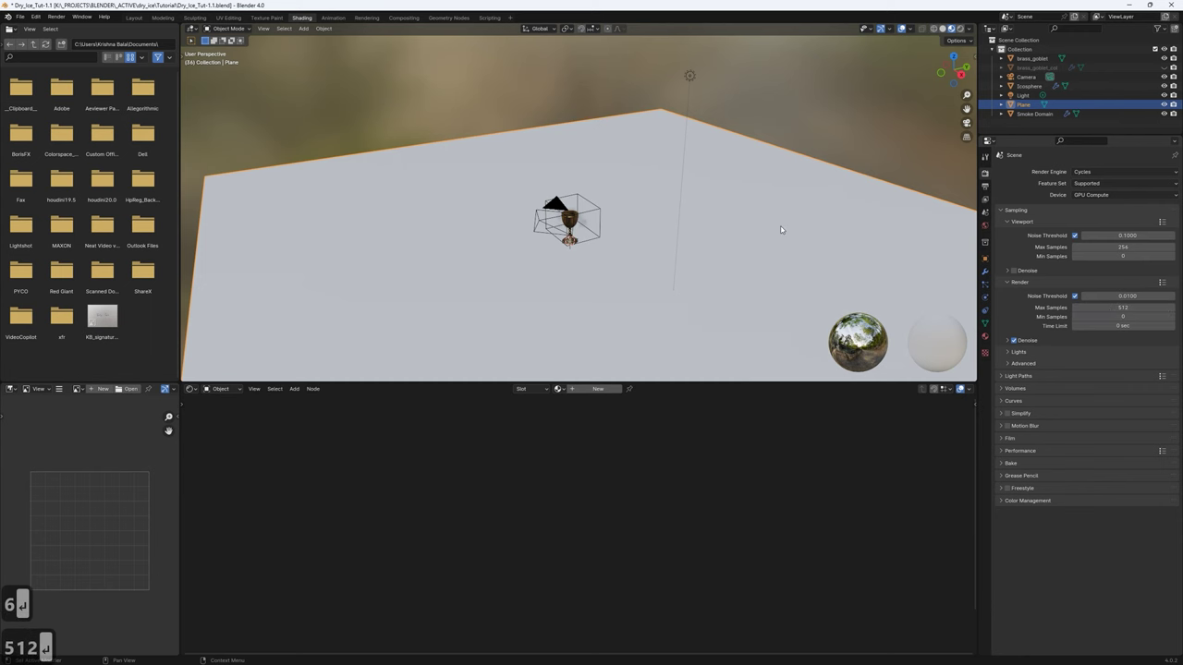
Show the scene through the camera with rendered shading and select the Light.
key(KP_0)
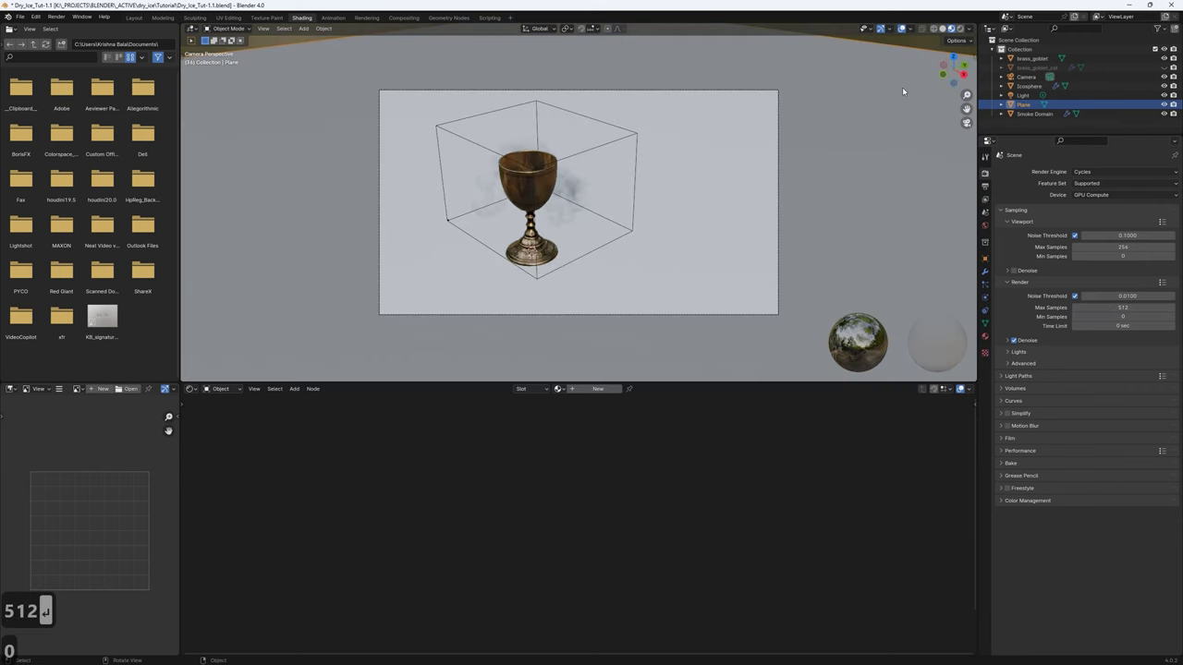
click(961, 28)
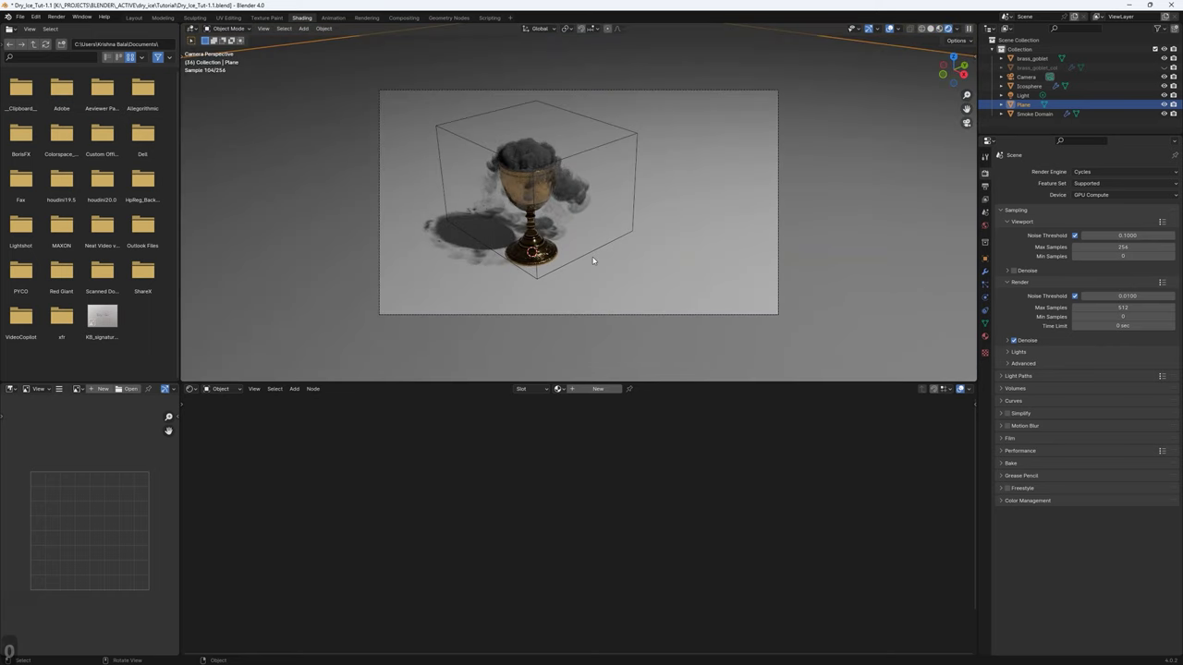
click(1025, 95)
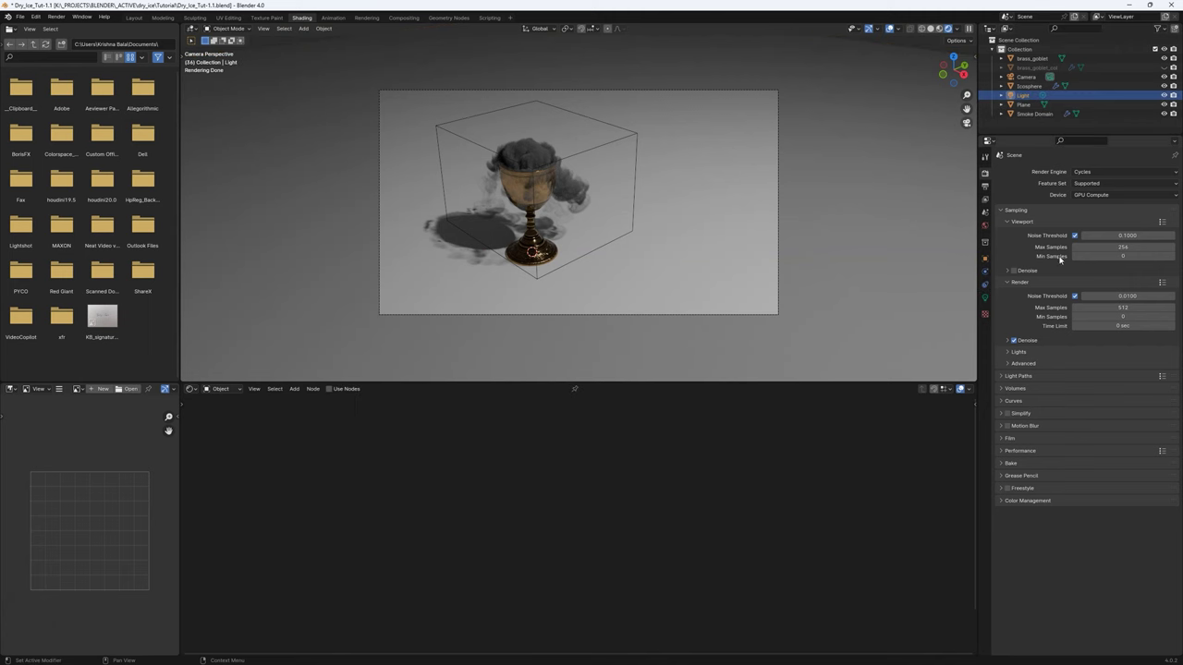
Change the light to an Area light, then centre it above the goblet in front view and rotate it to point straight down.
click(985, 296)
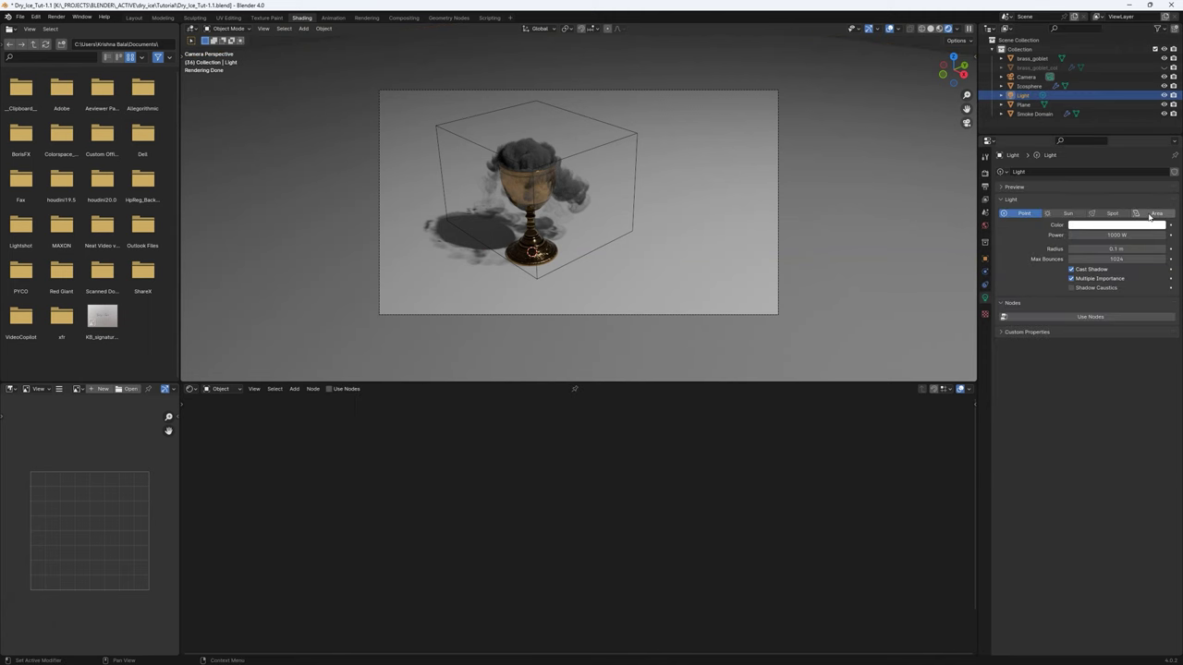
click(1150, 214)
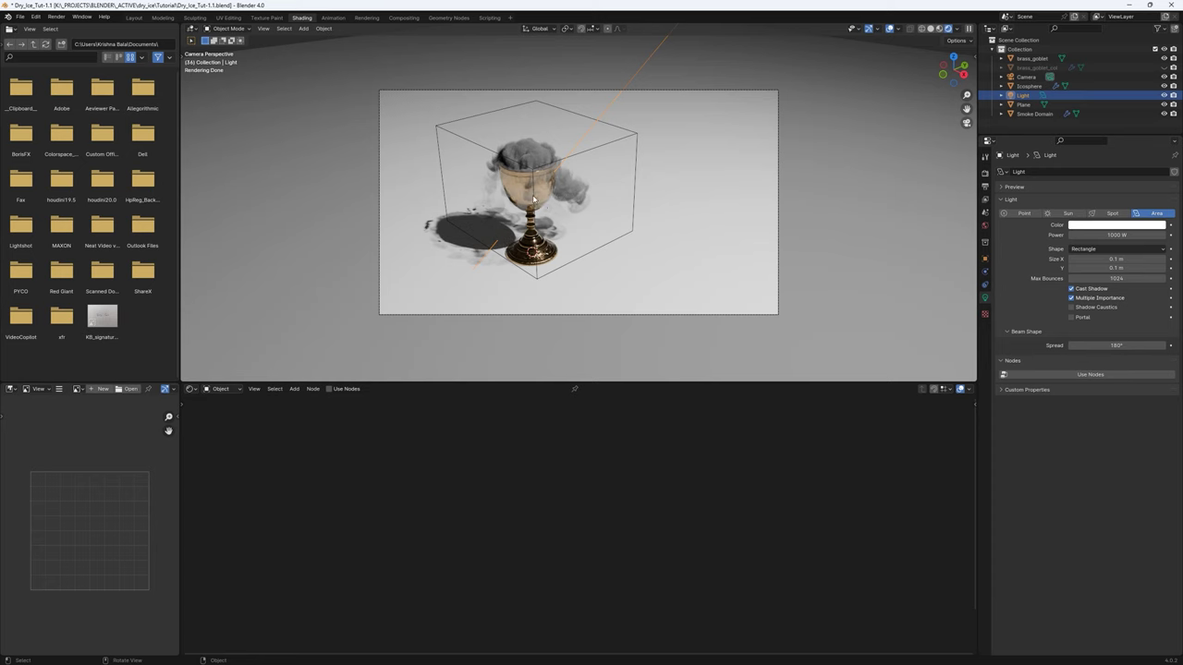
key(1)
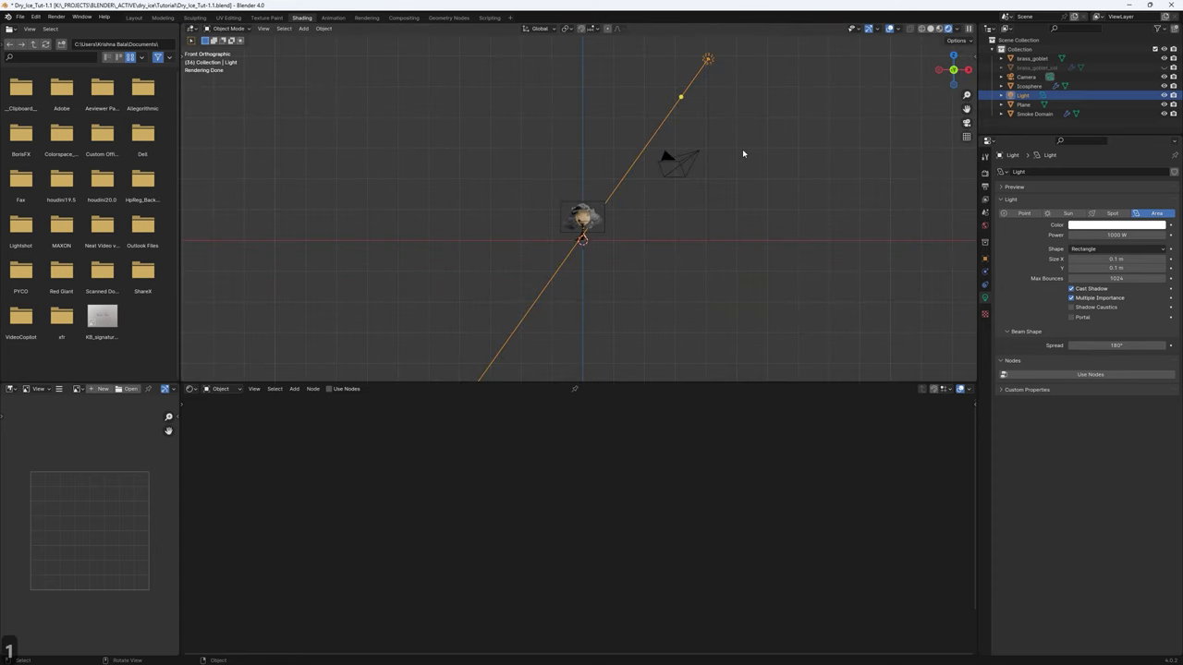
key(r)
click(618, 150)
key(3)
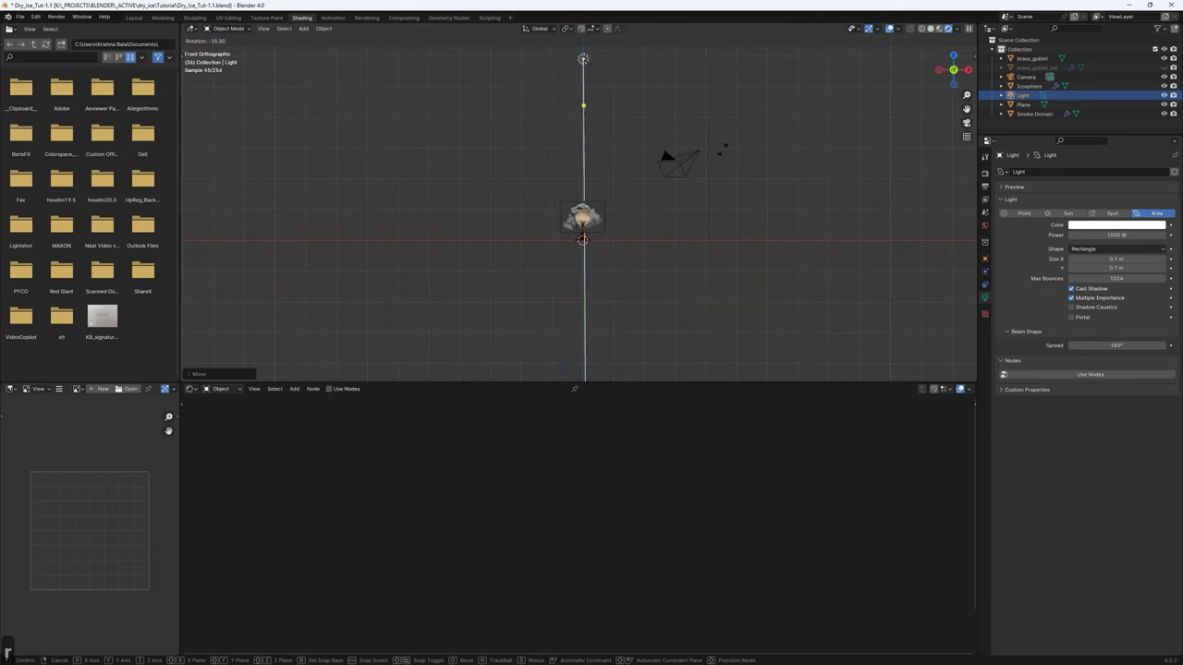
Align the area light directly over the goblet in side view, facing straight down, and return to the camera view.
key(g)
key(x)
key(Escape)
key(g)
key(y)
click(593, 279)
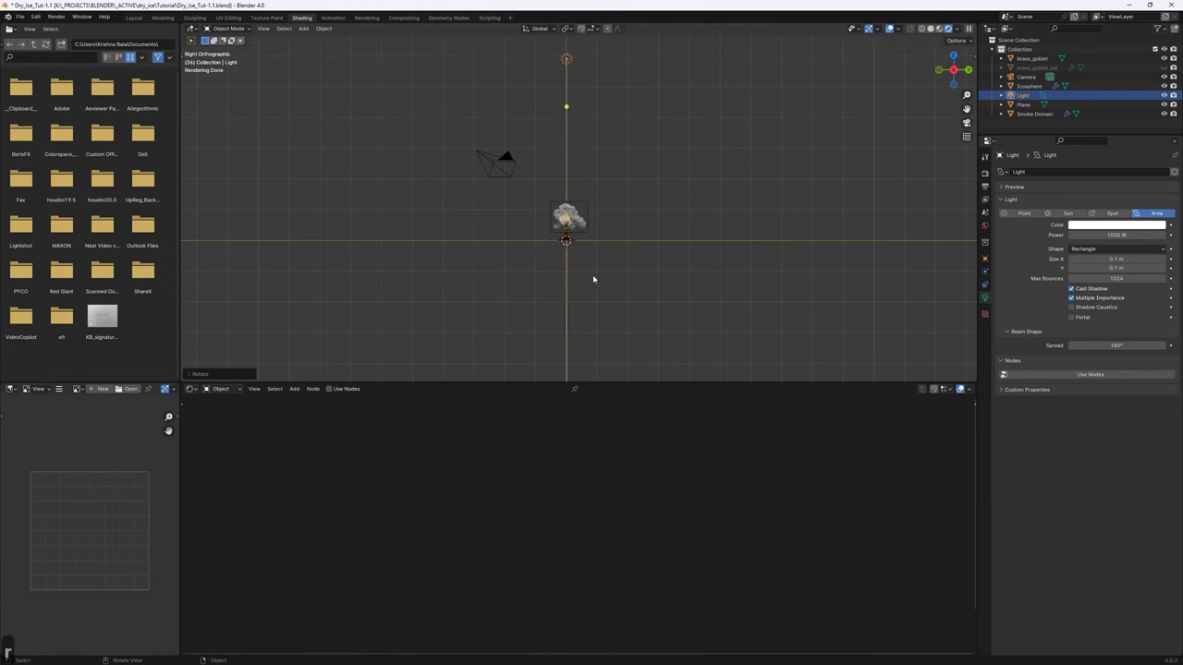
key(0)
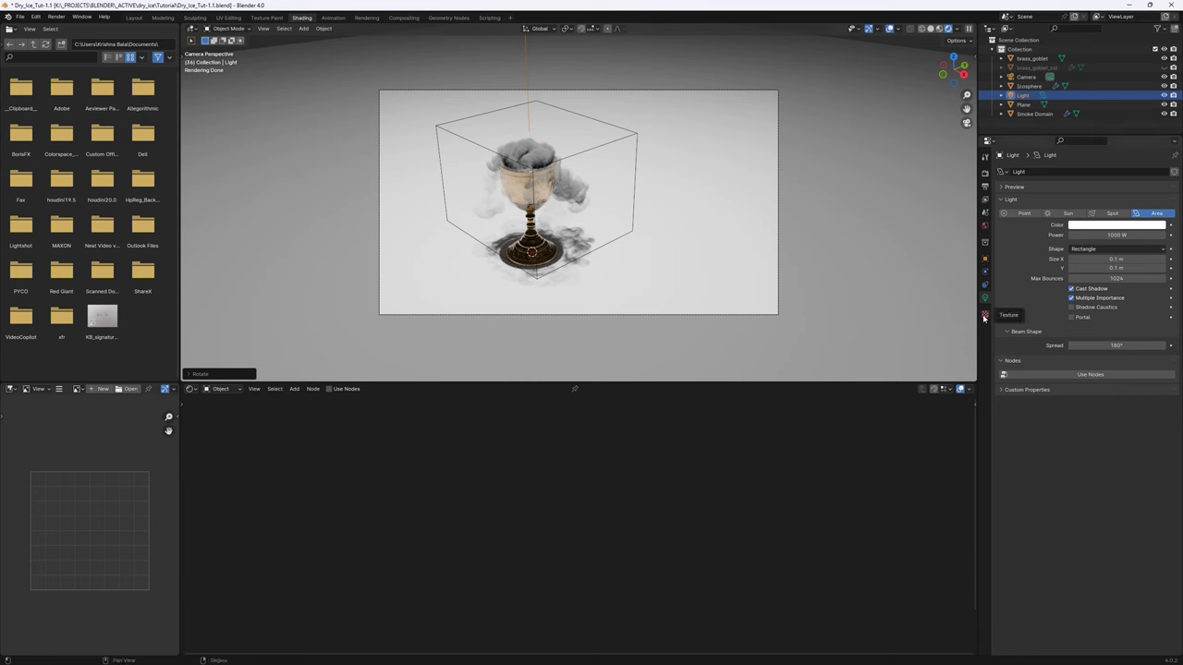
Open an Asset Browser beside the 3D view and apply the auto_service HDRI from Indoor, Artificial Light to the scene.
drag(972, 379, 806, 358)
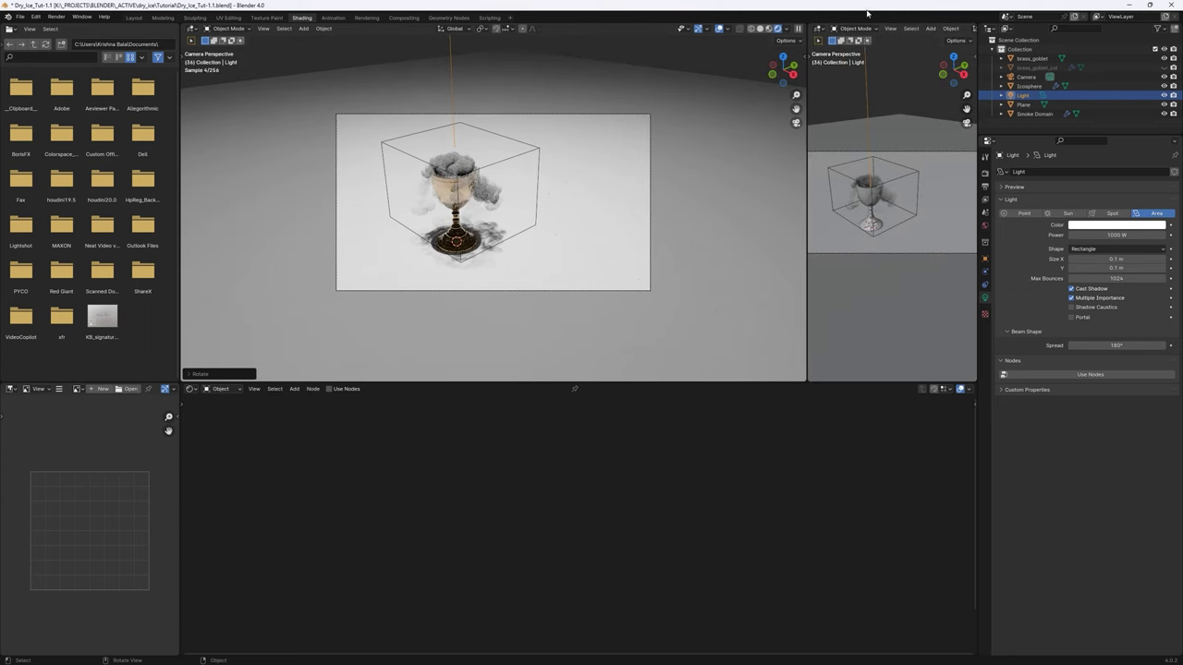
click(819, 29)
click(1104, 83)
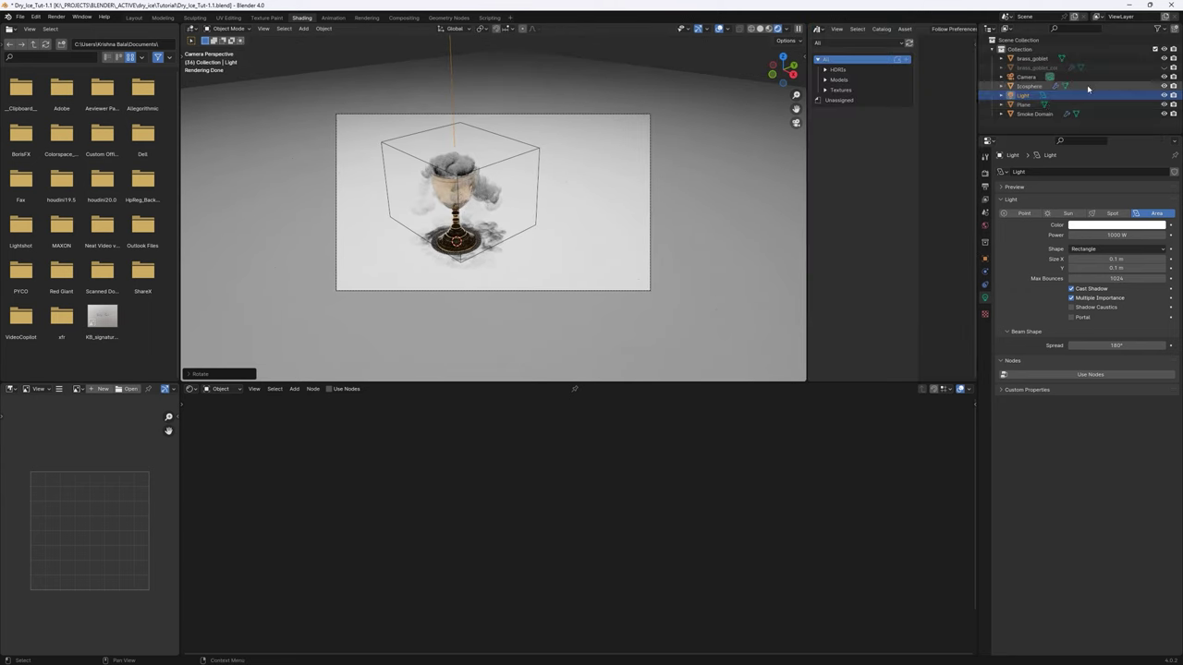
click(854, 79)
click(854, 80)
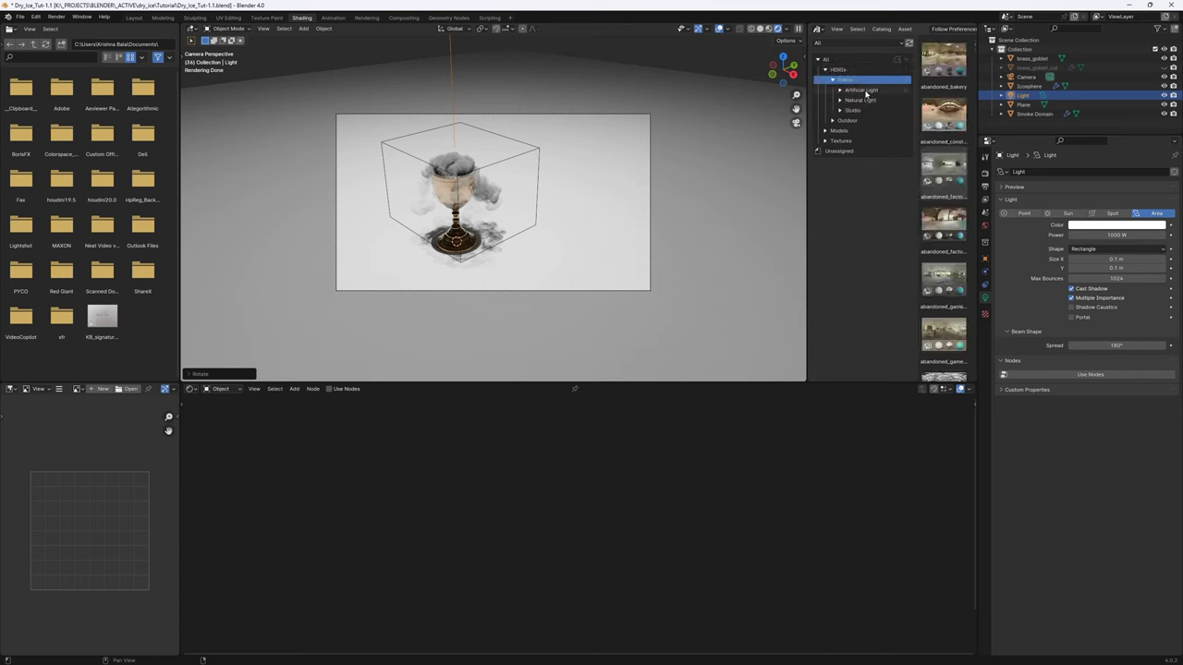
click(860, 90)
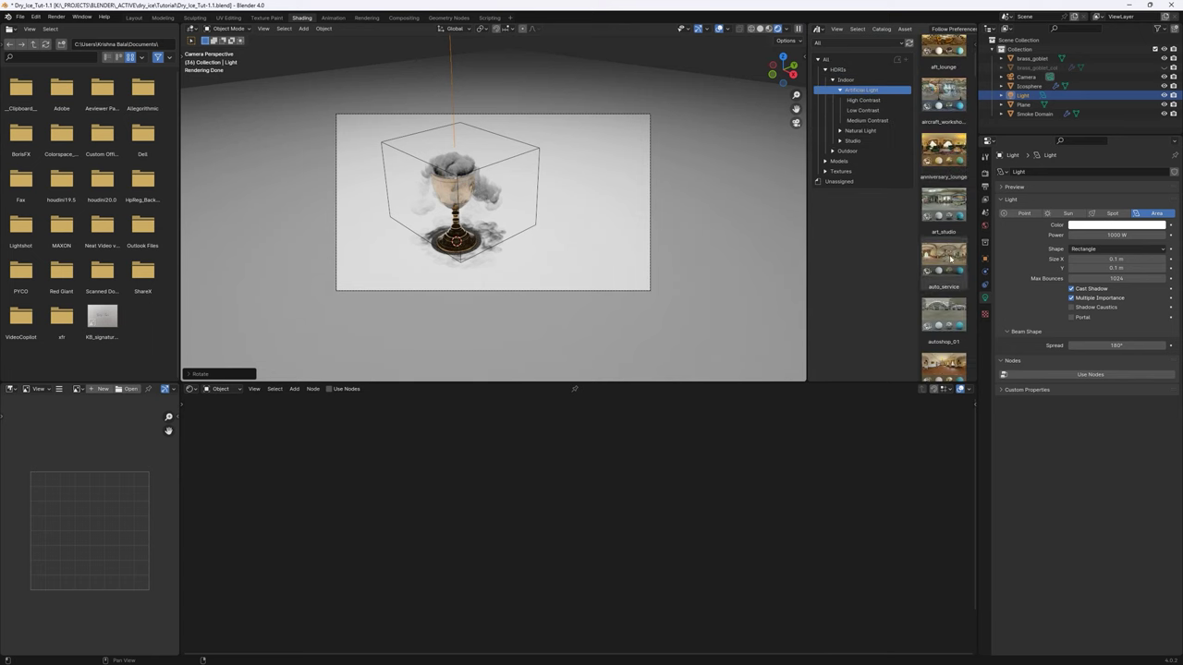
drag(943, 263, 739, 303)
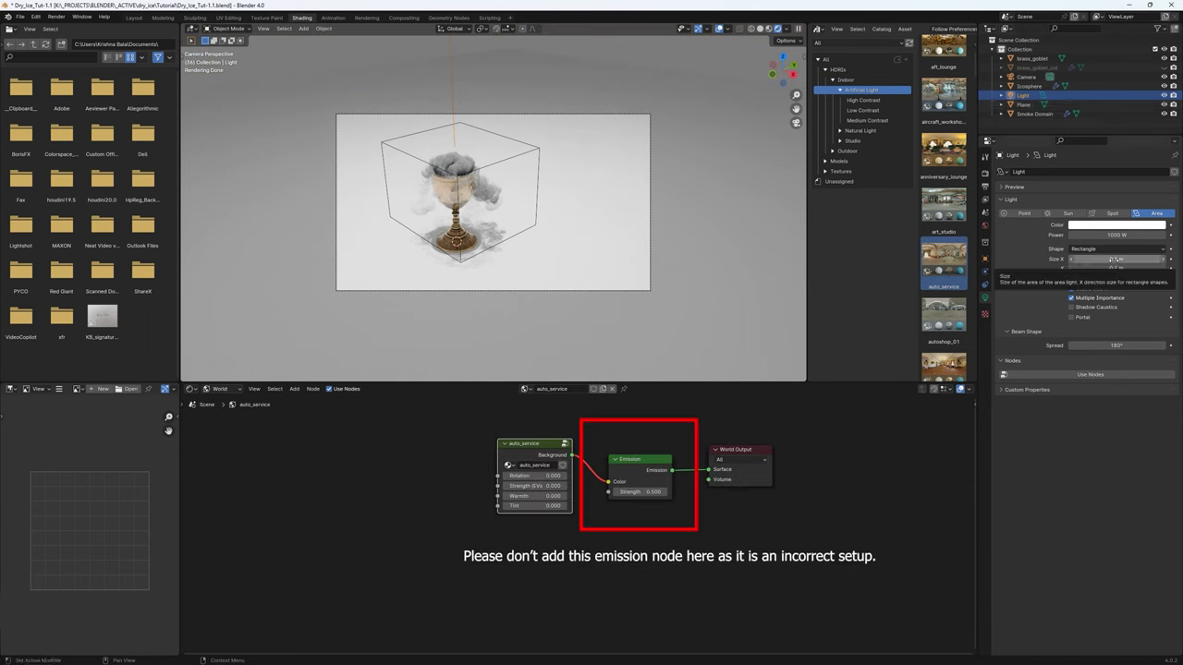
Set the area light's shape to Square with a size of 1 m and close the Asset Browser area.
click(1099, 249)
click(1094, 259)
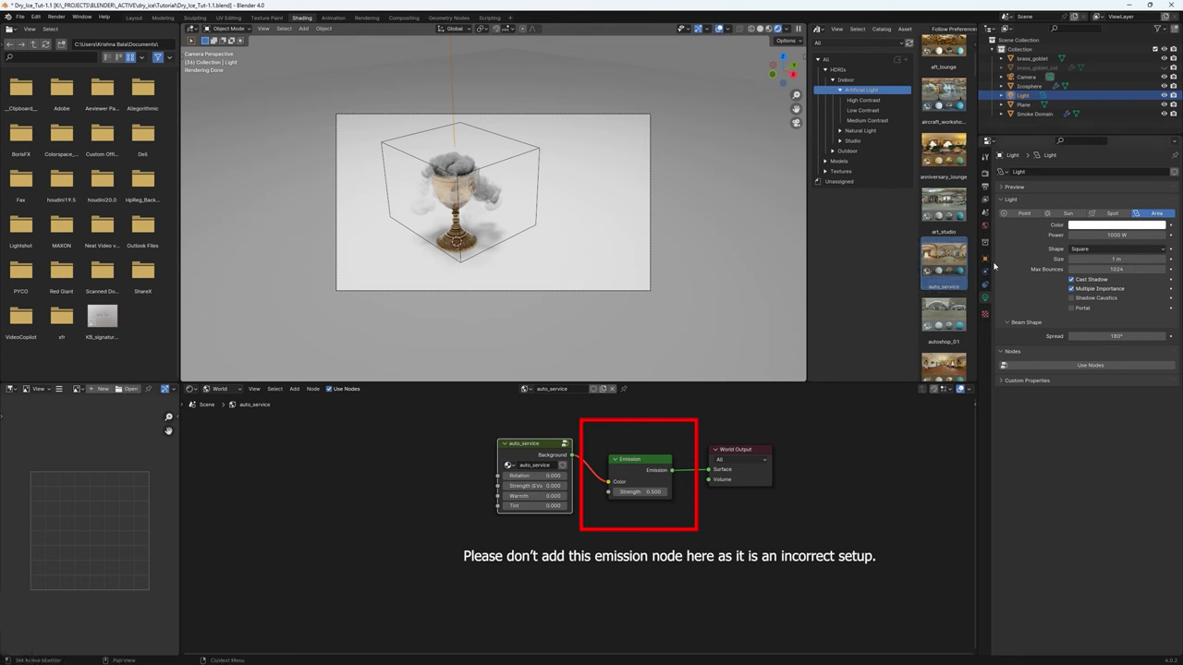
key(Home)
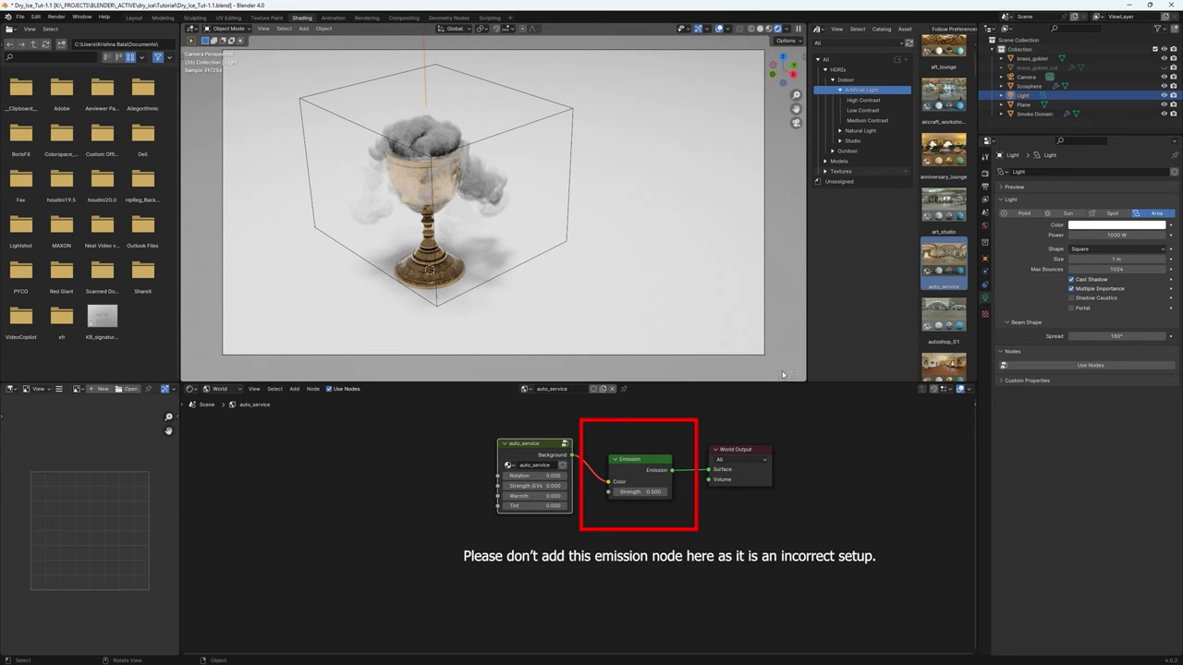
drag(806, 380, 873, 384)
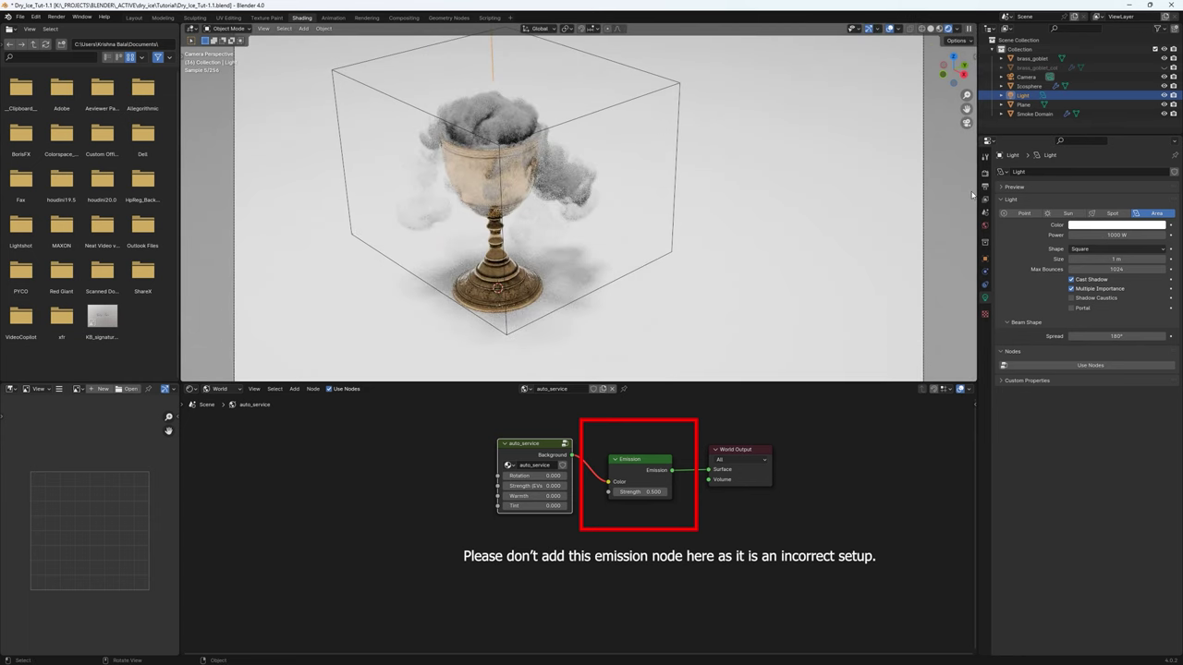
Switch the Shader Editor to Object shading and create a new material for the floor plane.
click(1023, 104)
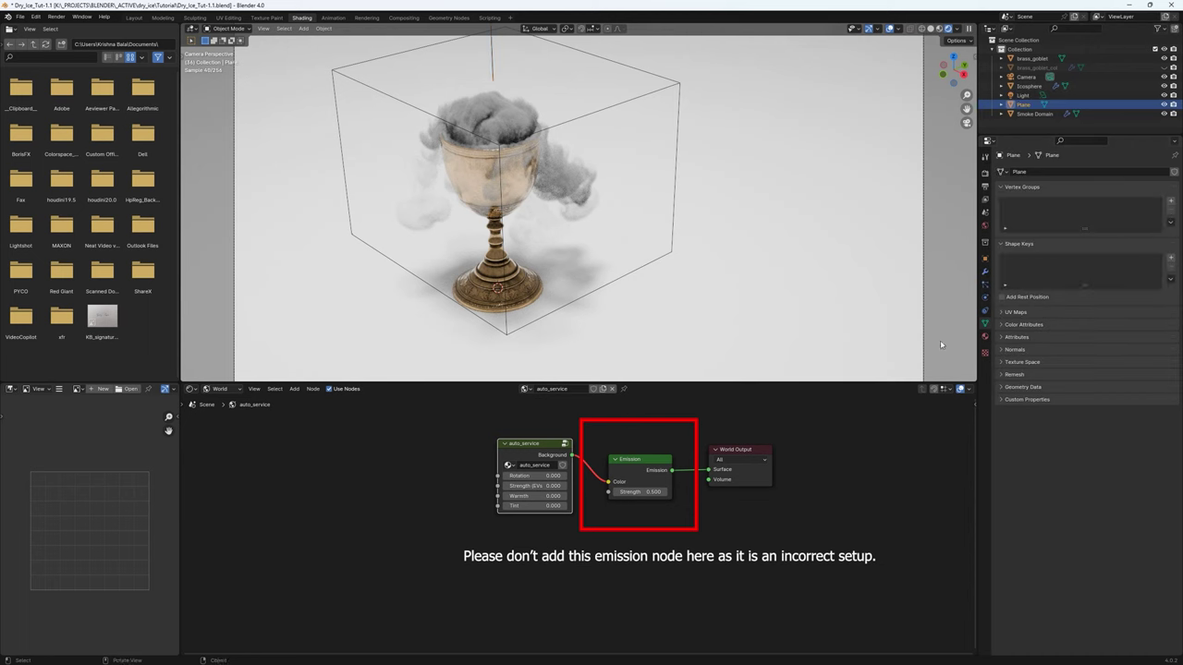
click(224, 389)
click(227, 411)
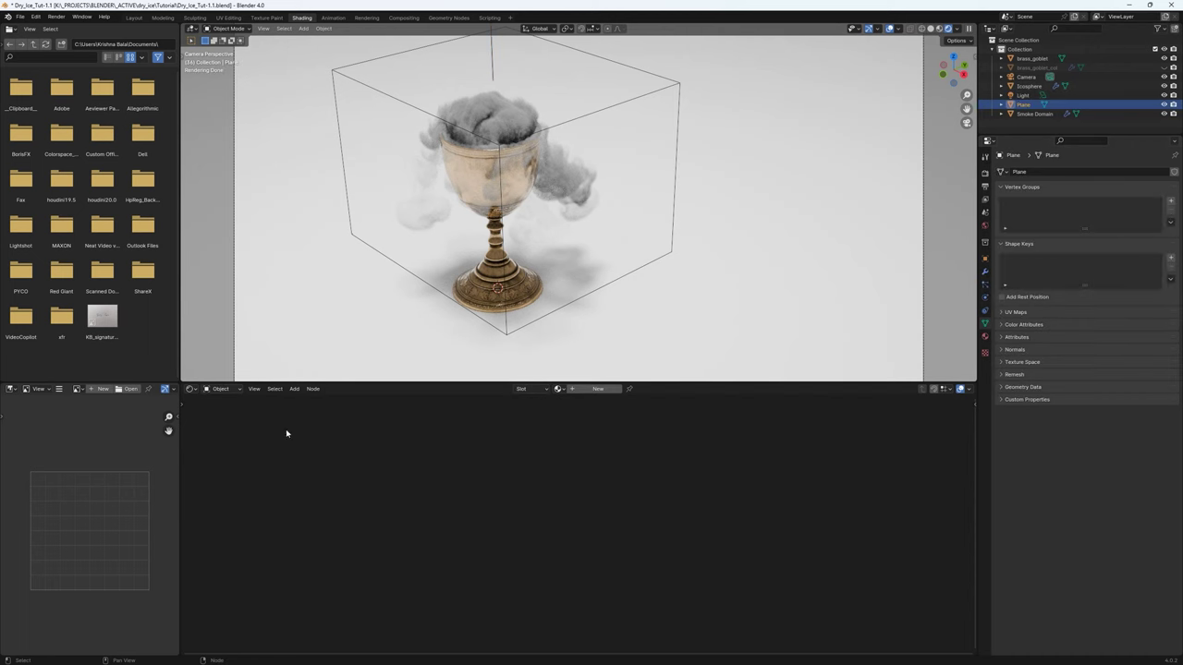
click(595, 389)
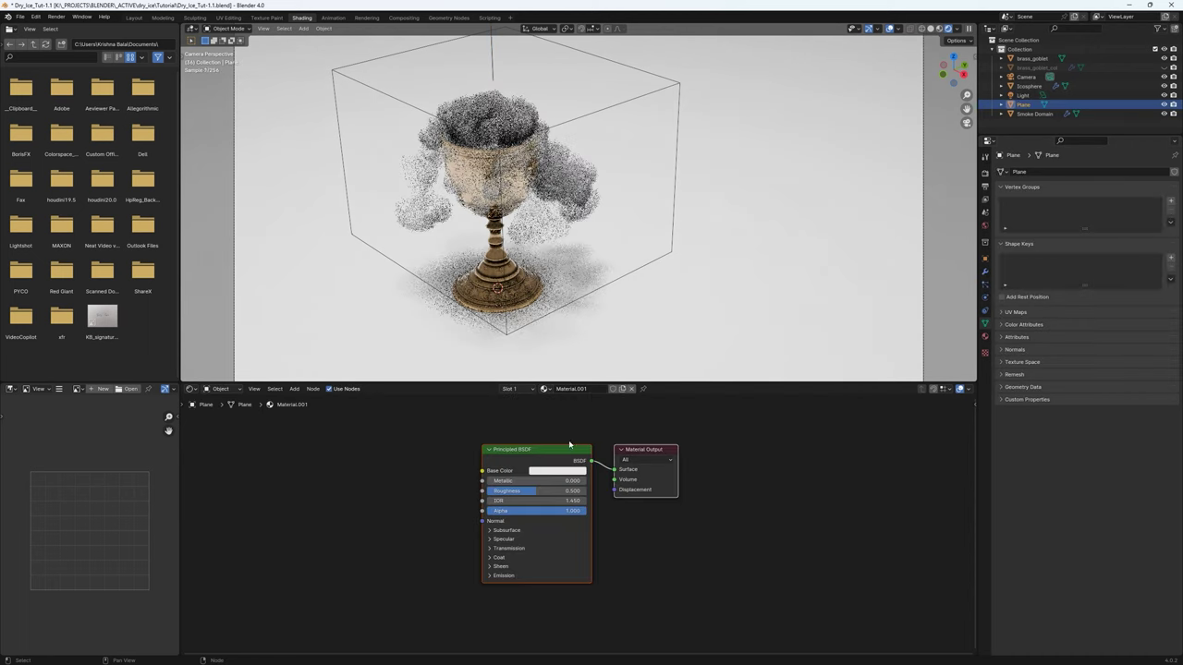
Set the floor material's specular IOR Level to 0 and darken its base color to a very dark grey.
click(491, 538)
drag(555, 561, 494, 562)
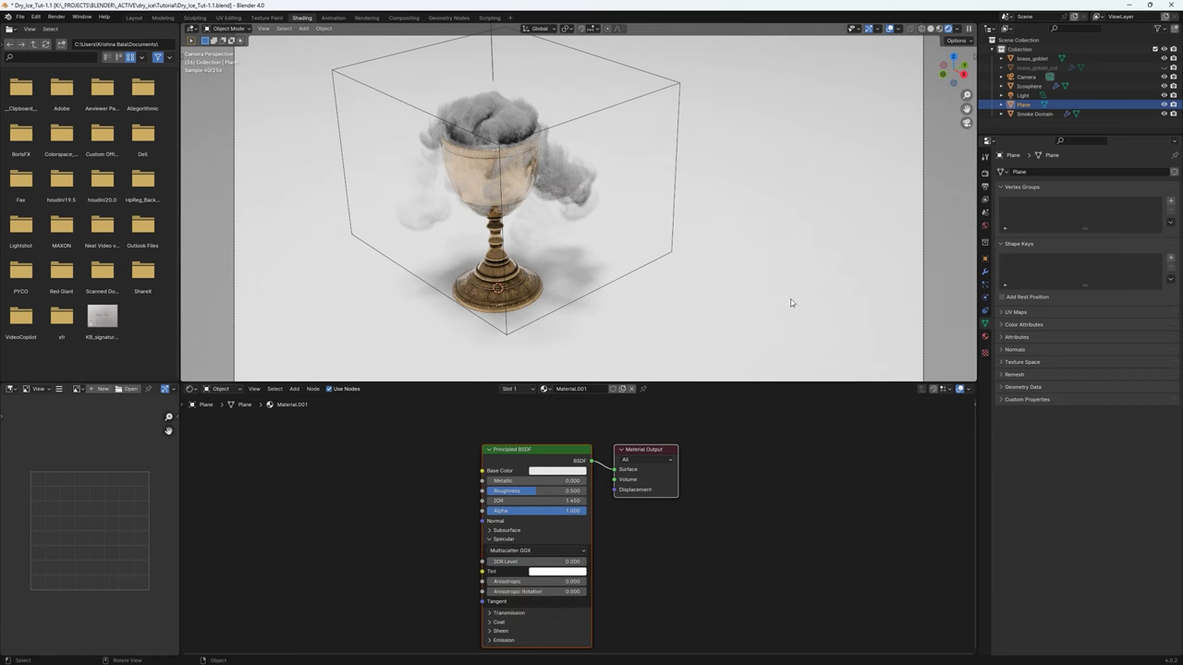
click(557, 470)
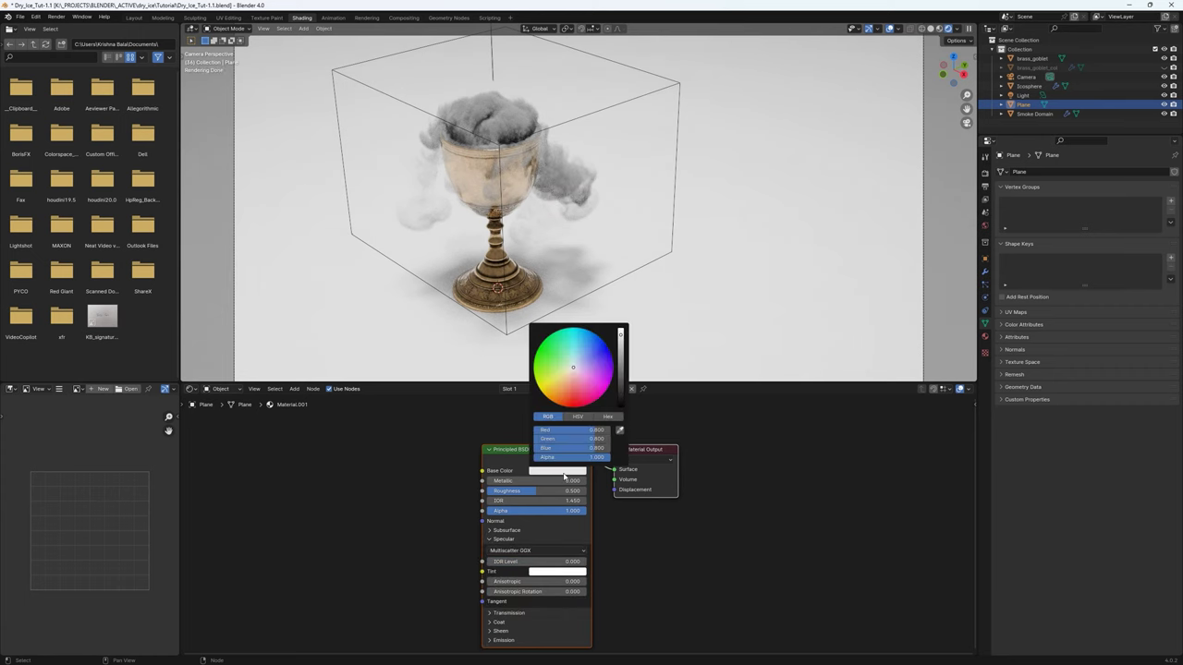
click(618, 399)
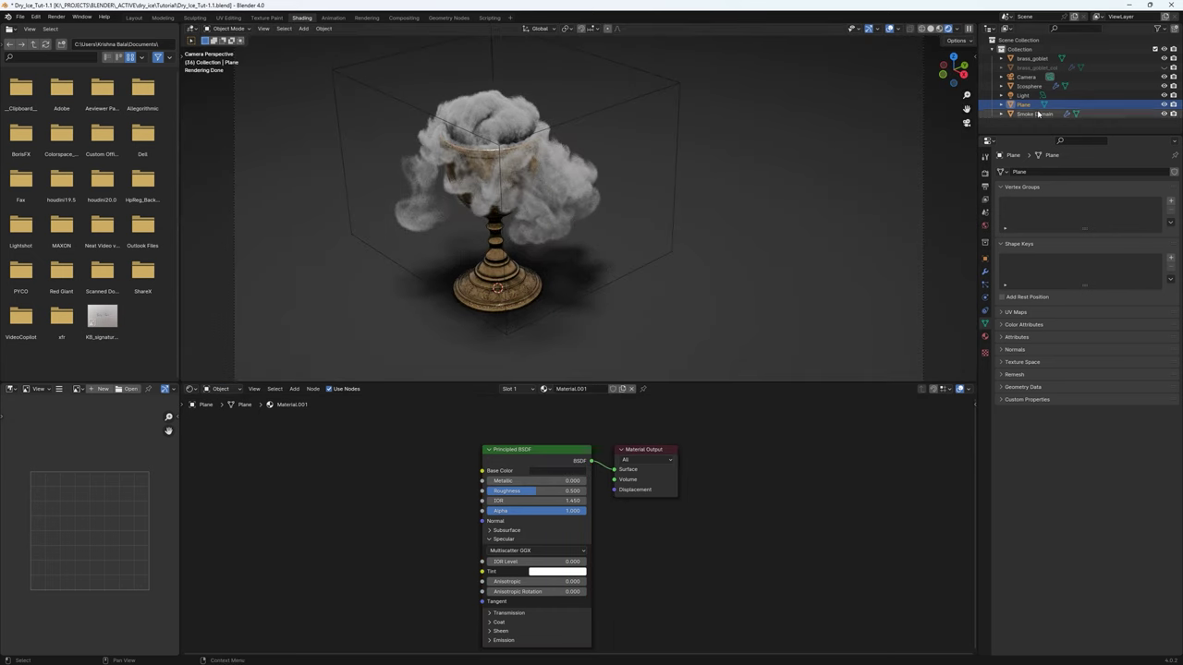
Set the color of the Smoke Domain's Principled Volume to pure white, with red, green and blue at 1.
click(1031, 114)
middle_drag(817, 565, 578, 523)
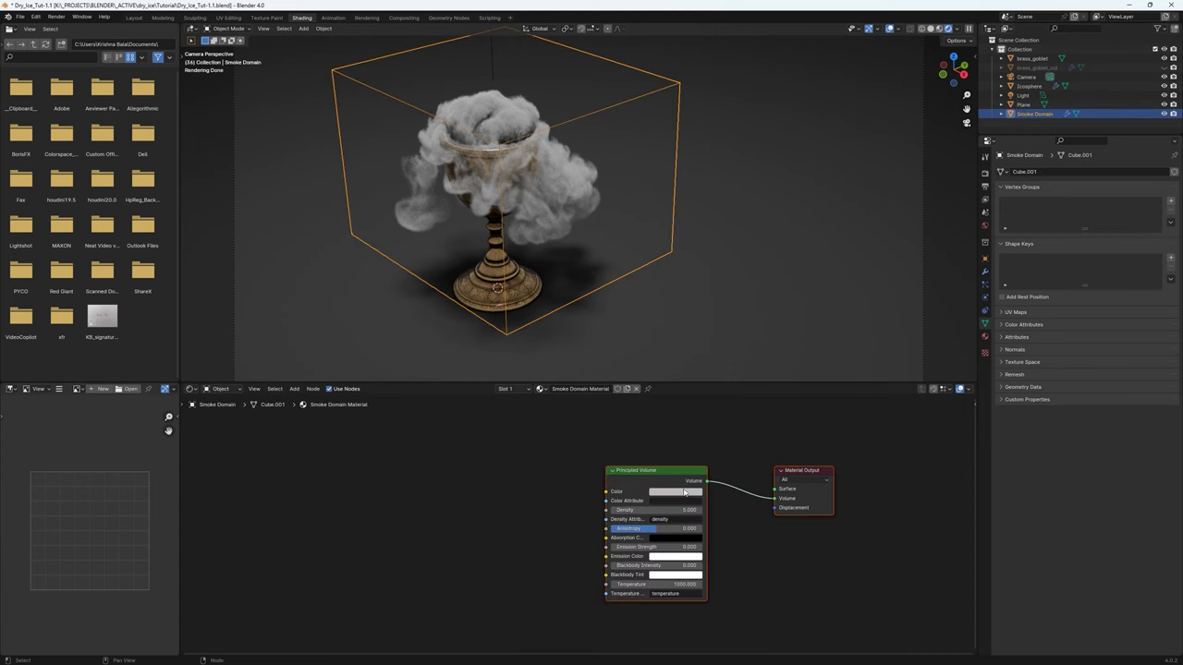
click(684, 493)
click(705, 458)
text(1)
key(Tab)
text(1)
key(Tab)
text(1)
key(Return)
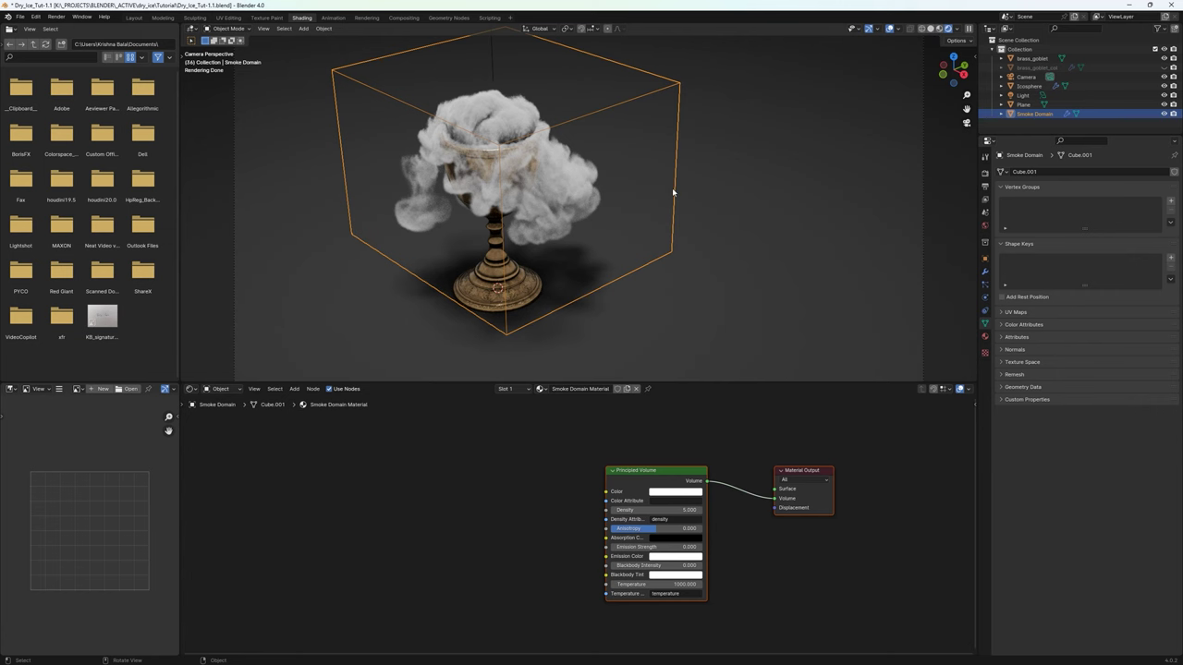
With the viewport in solid shading, set the output resolution to 50% and enable Render Region with Crop to Render Region.
key(z)
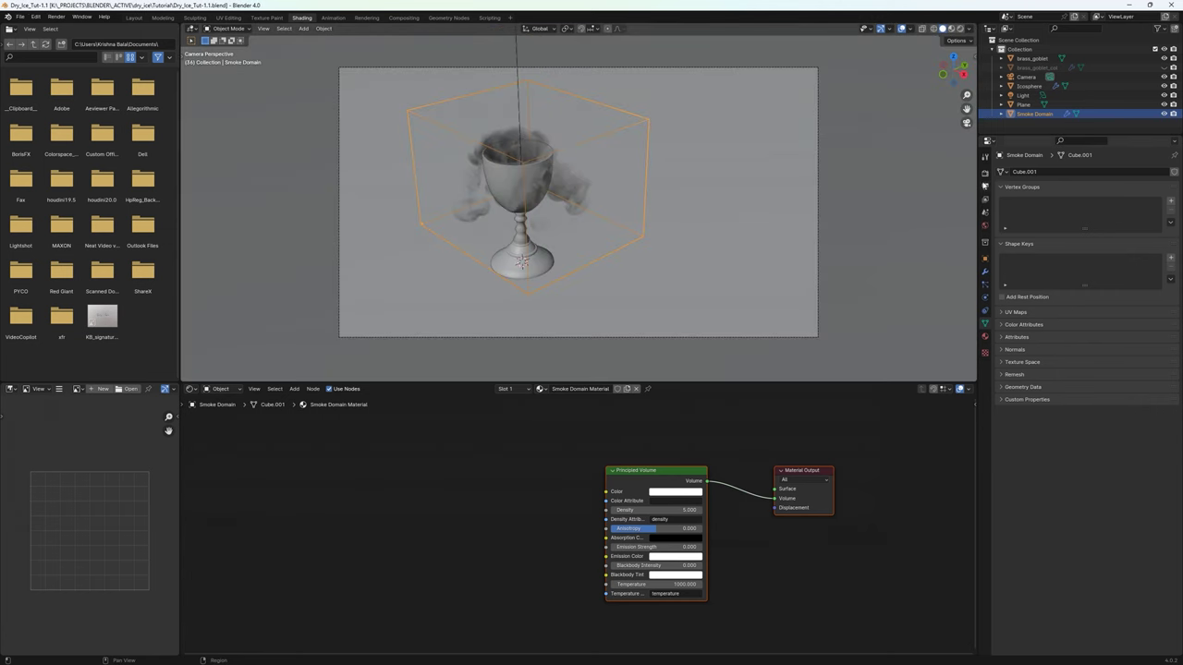
click(984, 173)
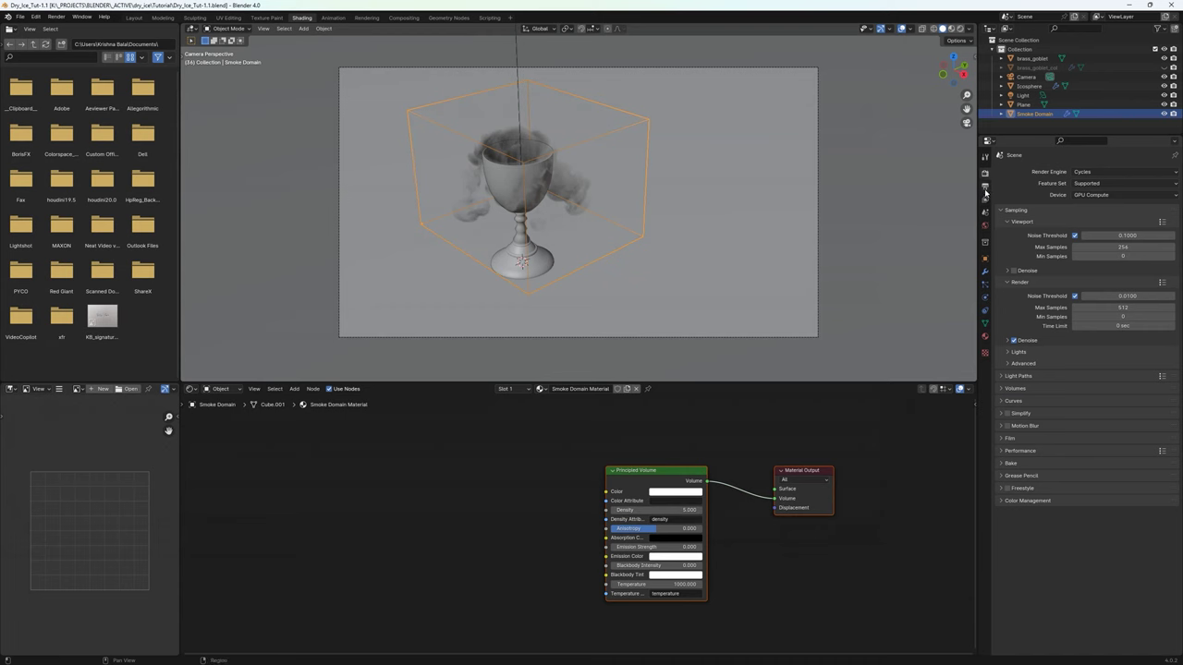
click(984, 186)
double_click(1127, 202)
text(50)
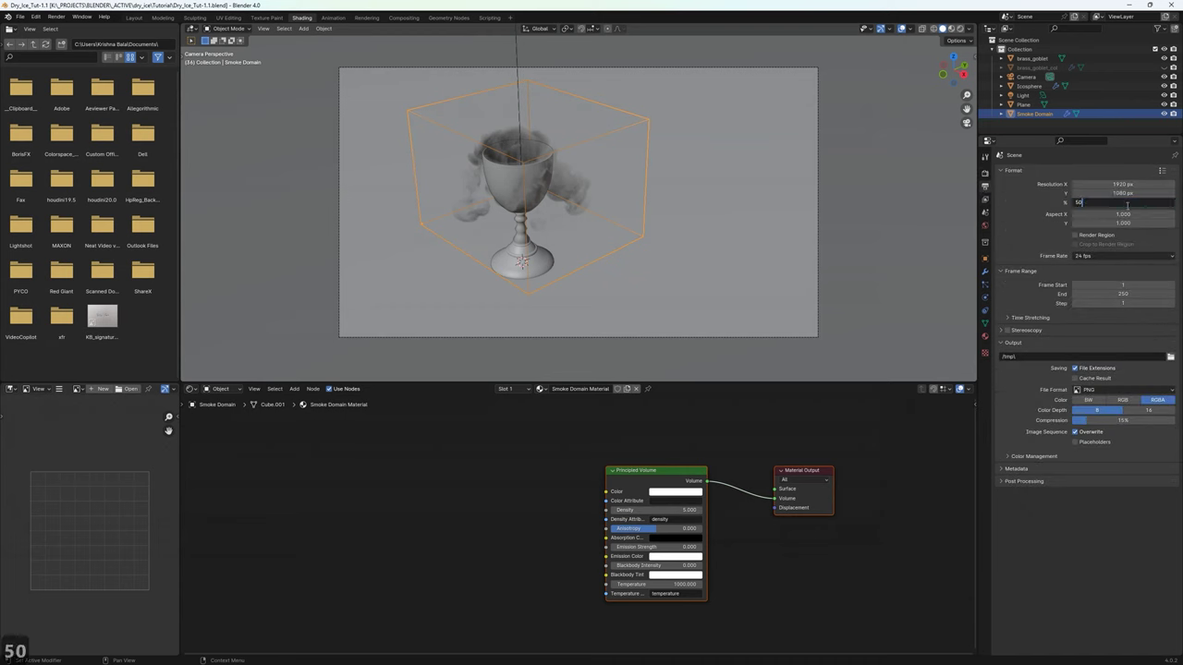
key(Return)
click(1074, 236)
click(1075, 244)
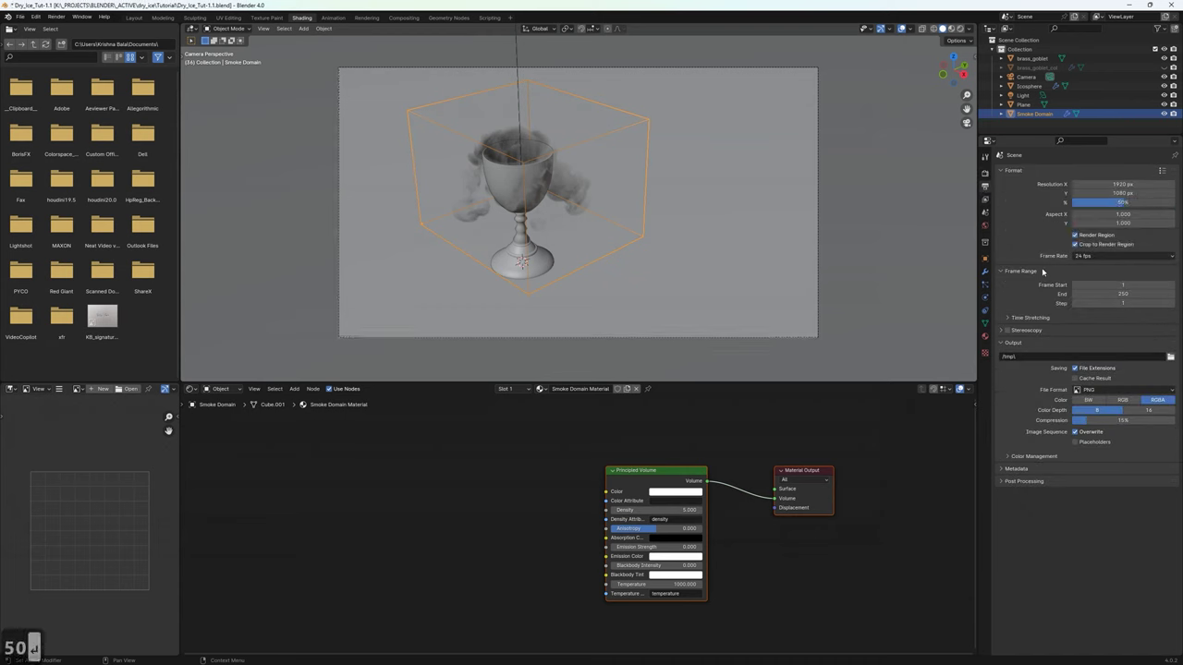
Render the current frame, switch the render result to Slot 2 and close the render window.
key(F12)
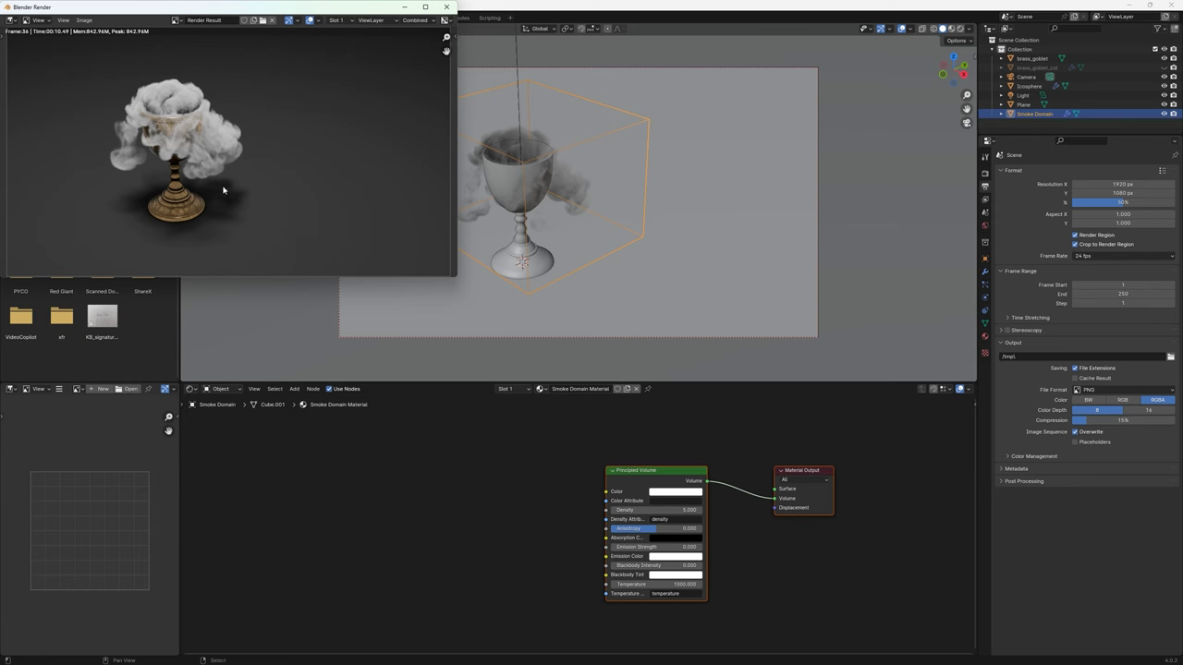
key(2)
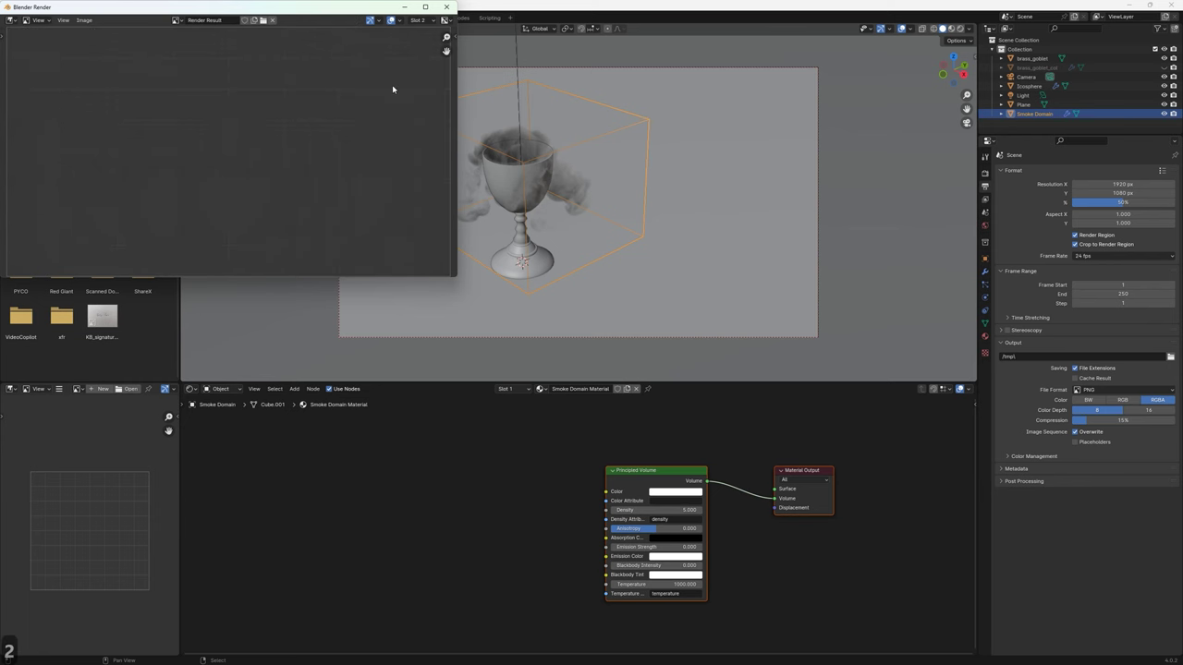
click(446, 6)
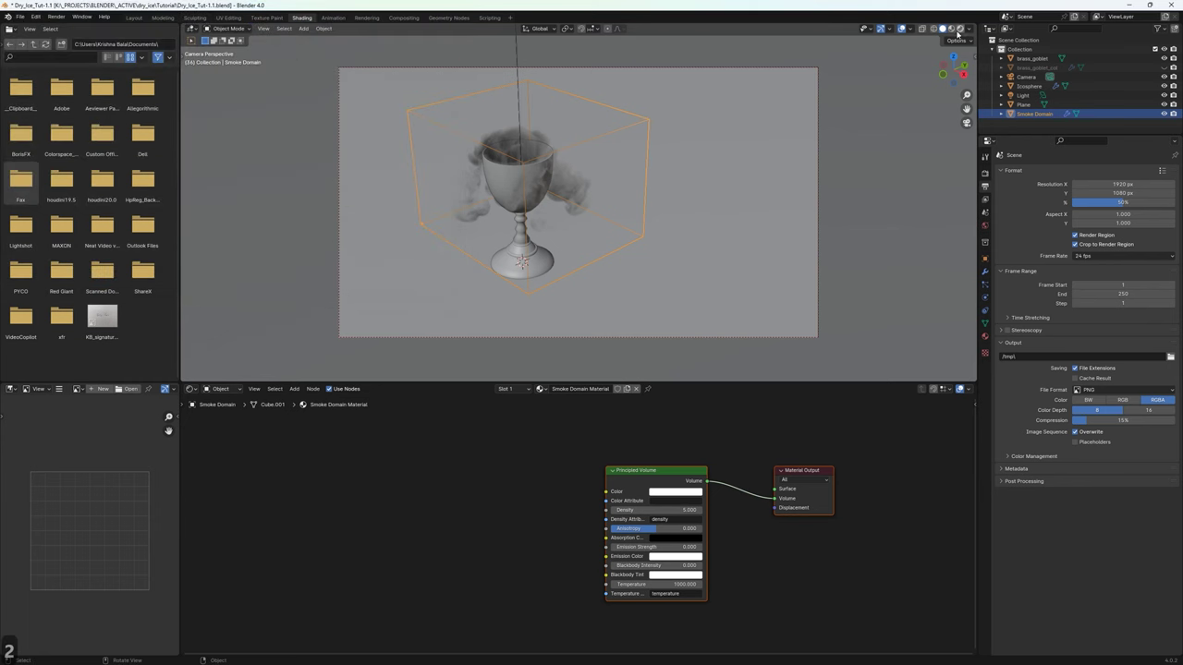
Return the viewport to rendered shading and set the Volume max bounces in Light Paths to 1.
click(960, 28)
click(985, 173)
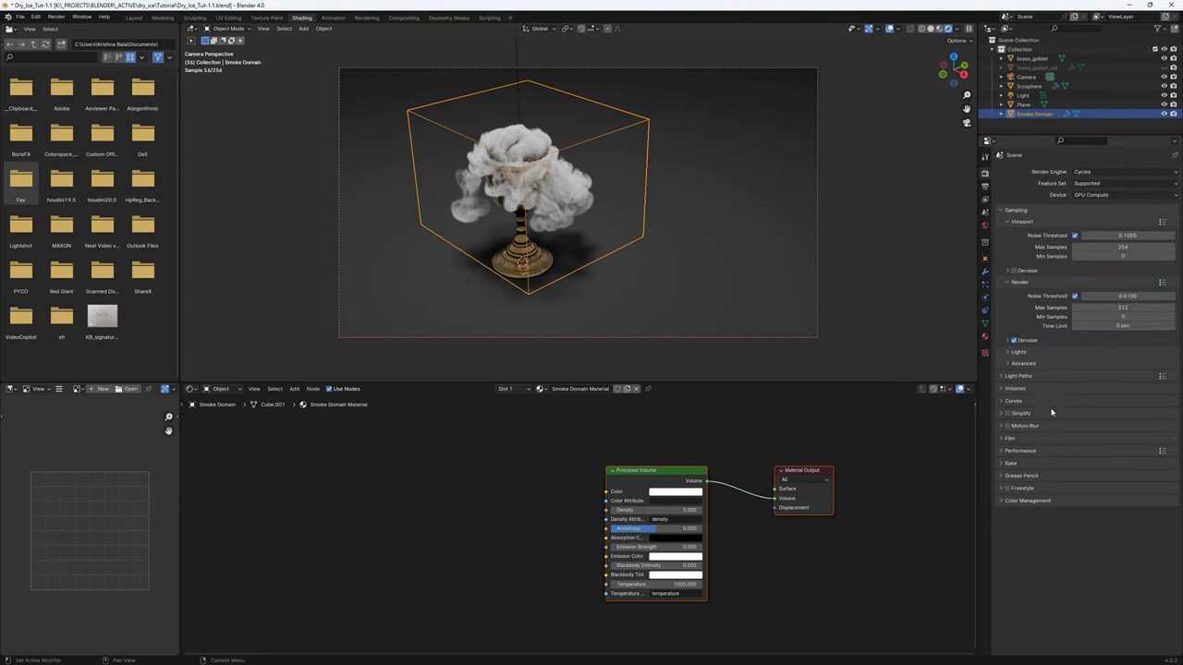
click(1016, 376)
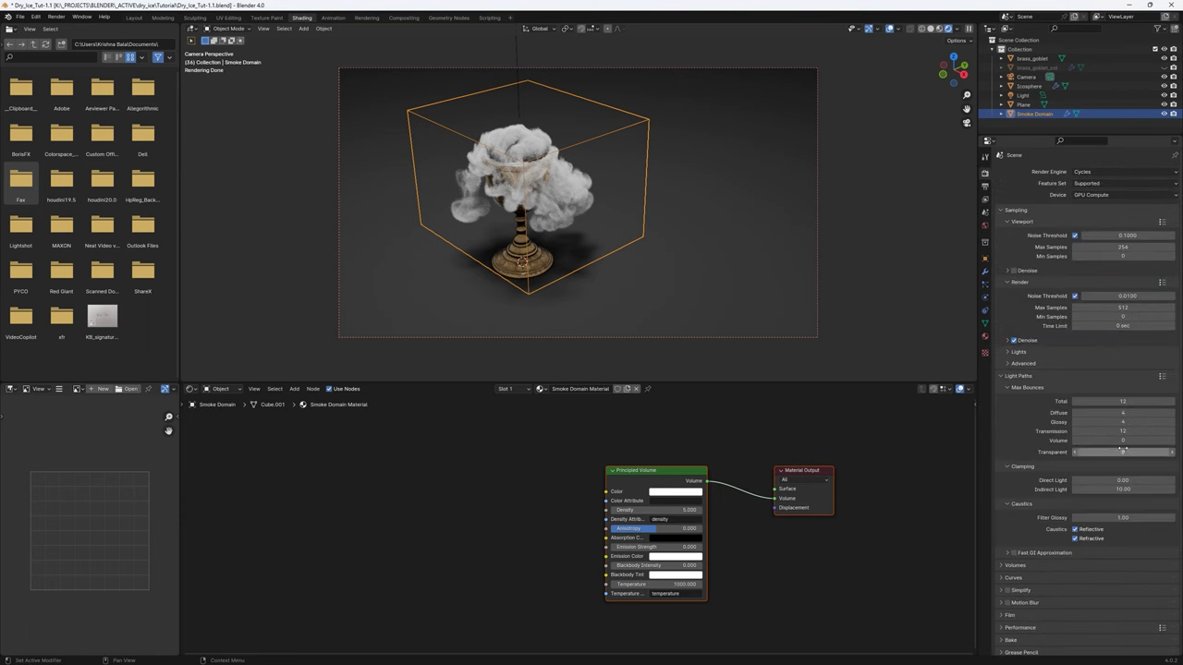
click(1170, 442)
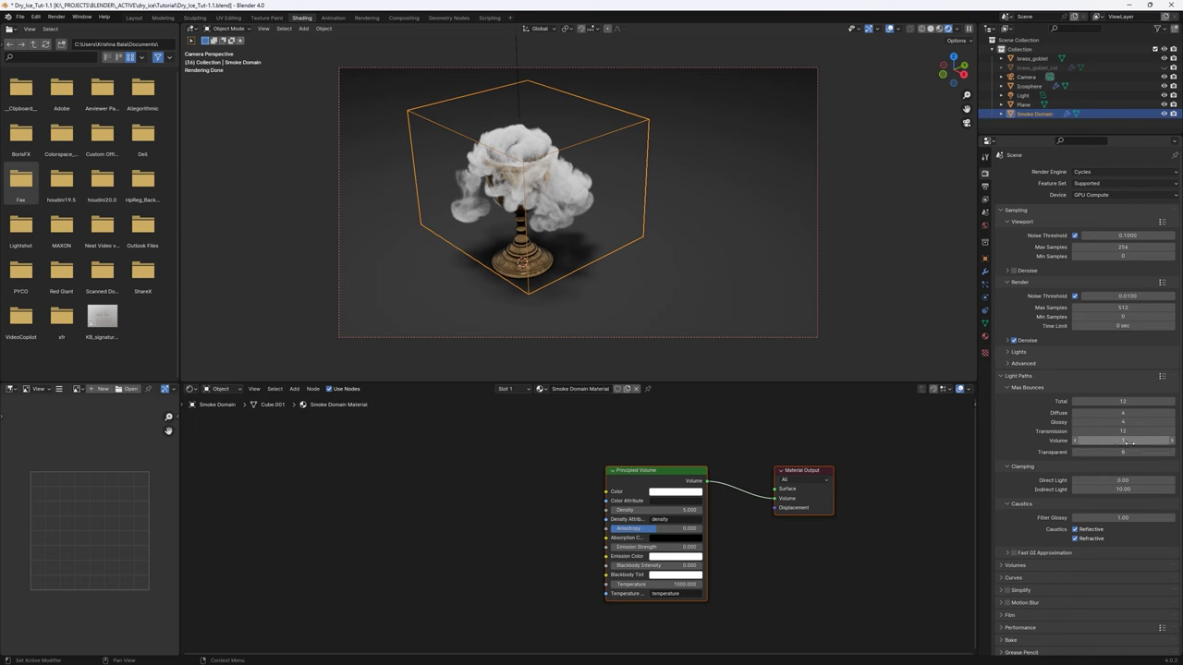
Set the Color Management view transform to Filmic.
scroll(1010, 582, down, 1)
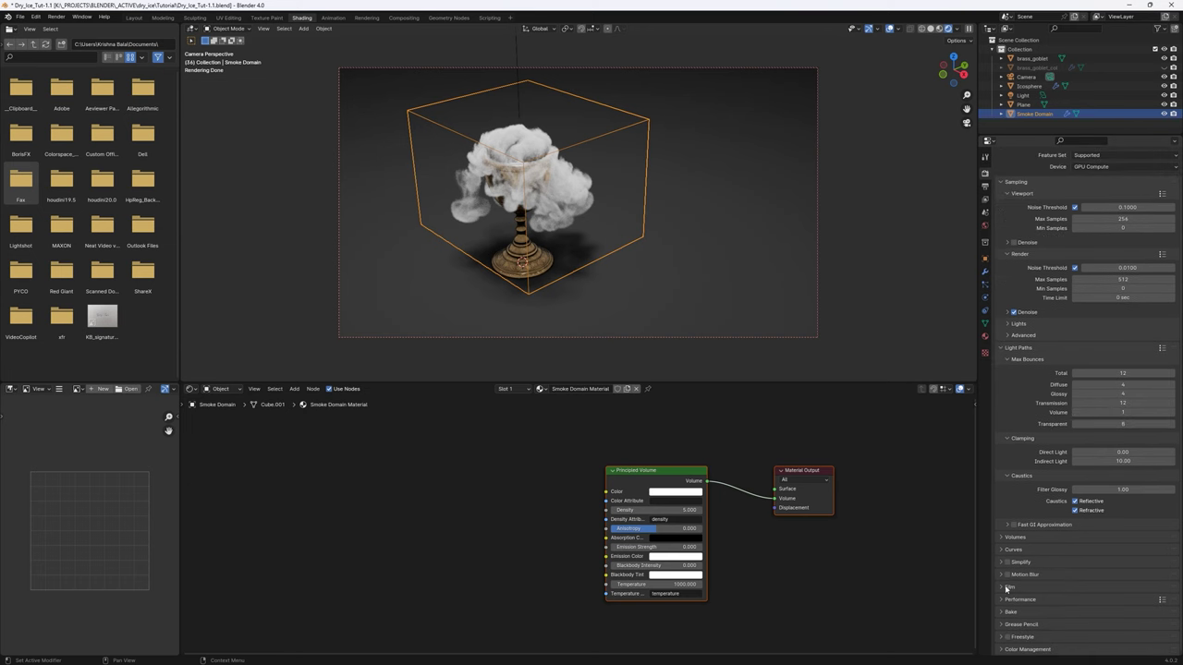
click(1005, 652)
scroll(1044, 610, down, 4)
click(1076, 579)
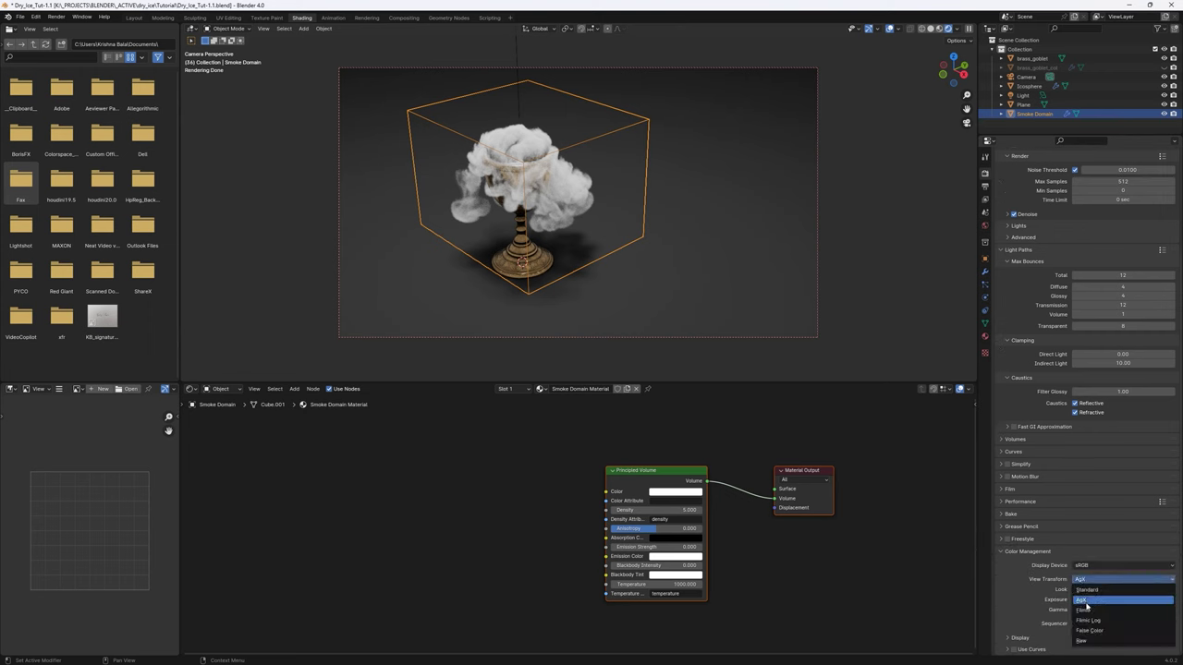
click(1083, 610)
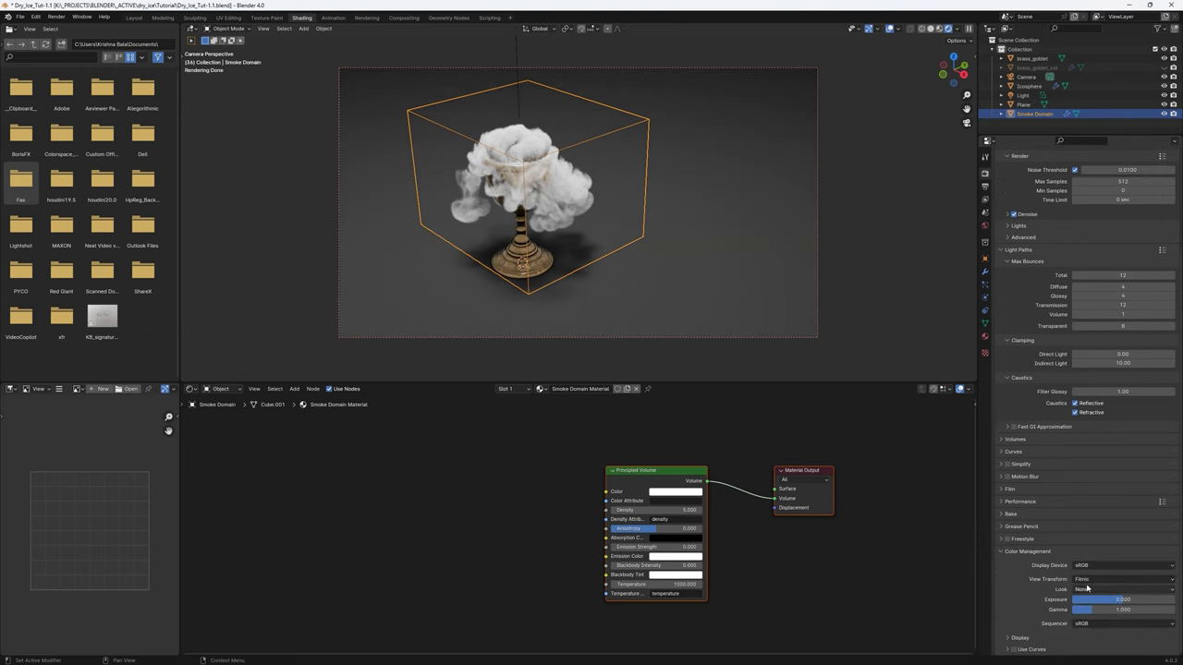
click(1081, 579)
click(1038, 596)
scroll(1003, 558, up, 5)
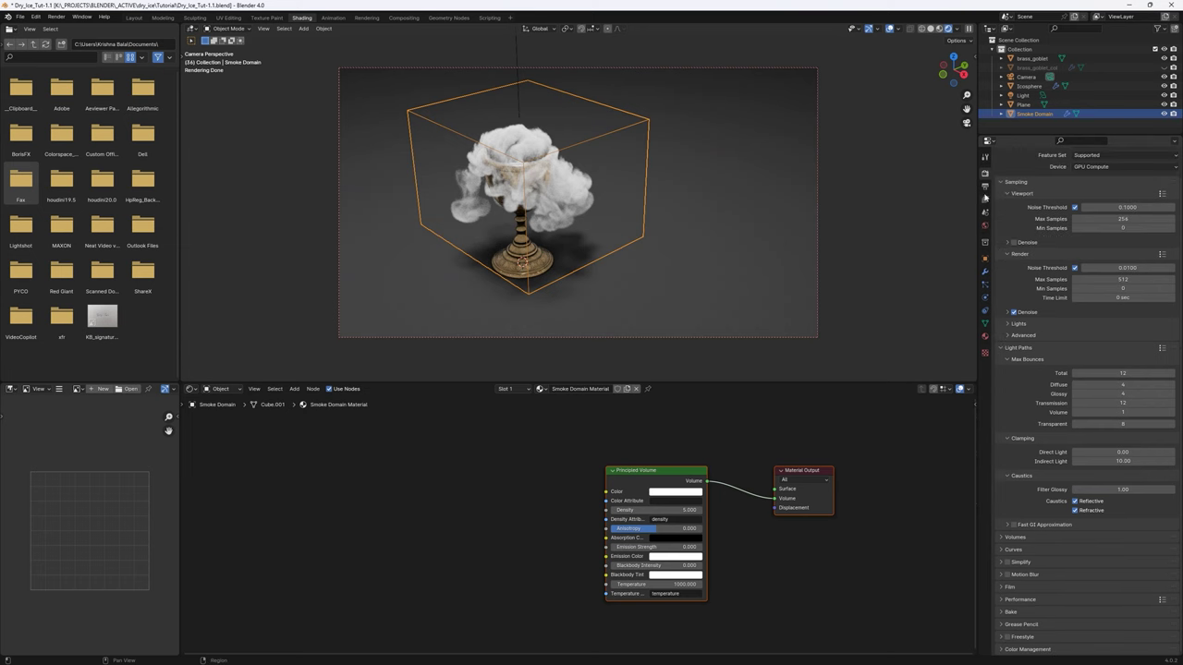
Select the area light above the goblet and set its power to 2048 W.
click(1023, 95)
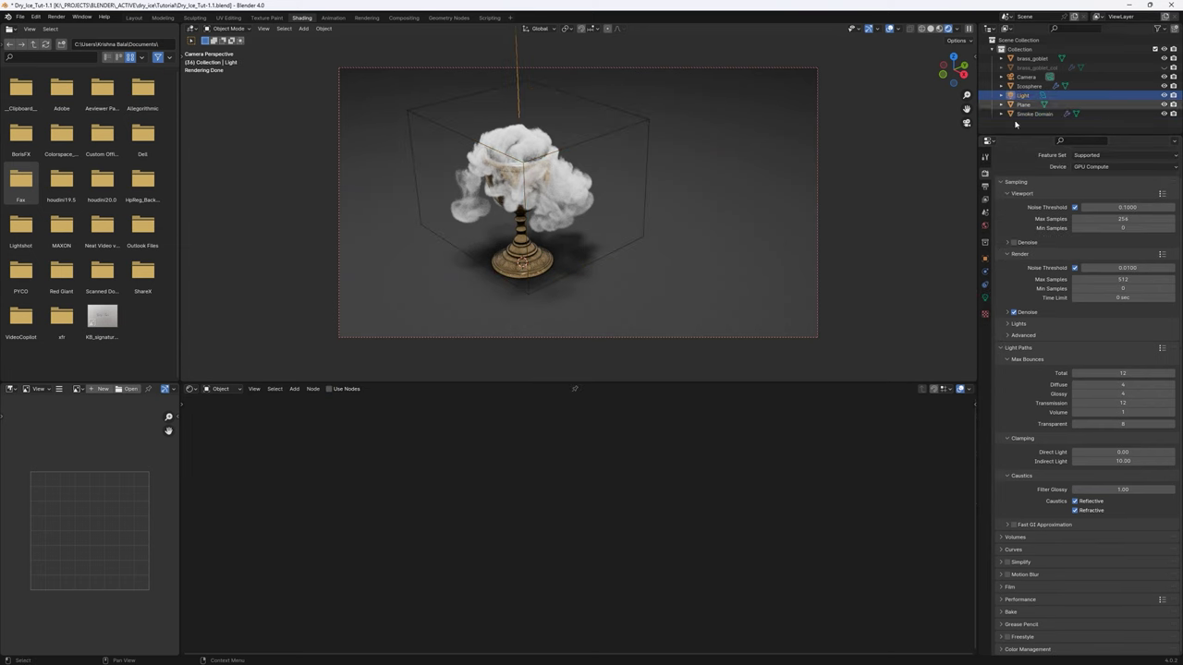
click(984, 298)
click(1105, 236)
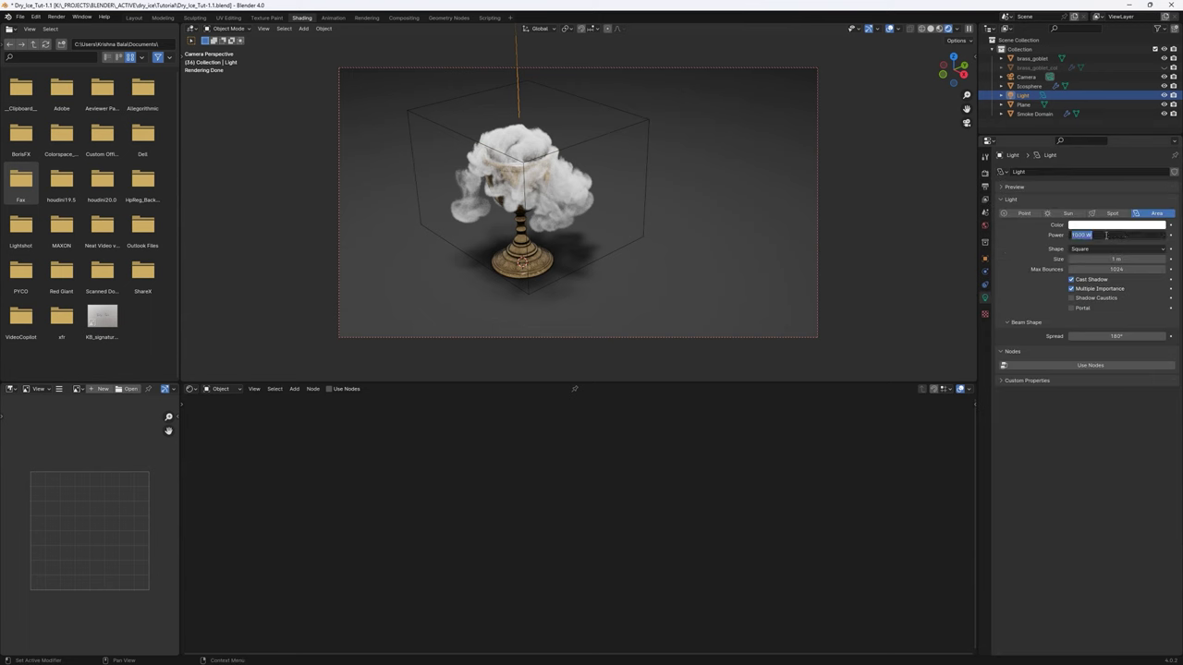
click(1084, 236)
key(BackSpace)
key(BackSpace)
key(BackSpace)
key(BackSpace)
text(204)
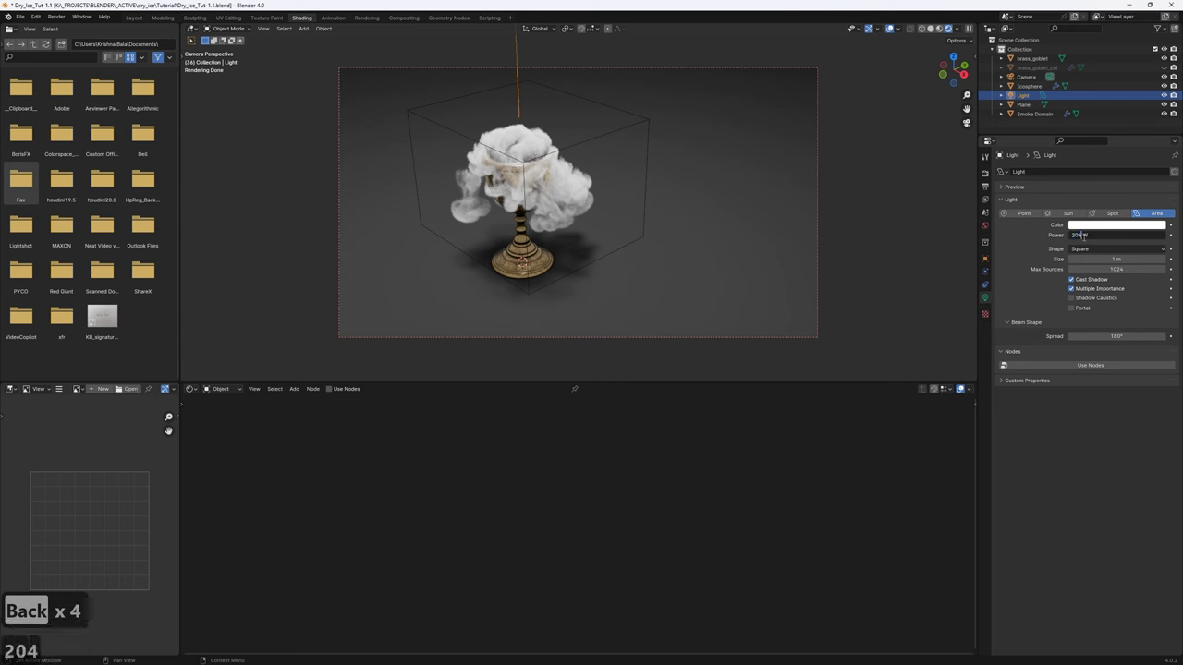
text(8)
key(Return)
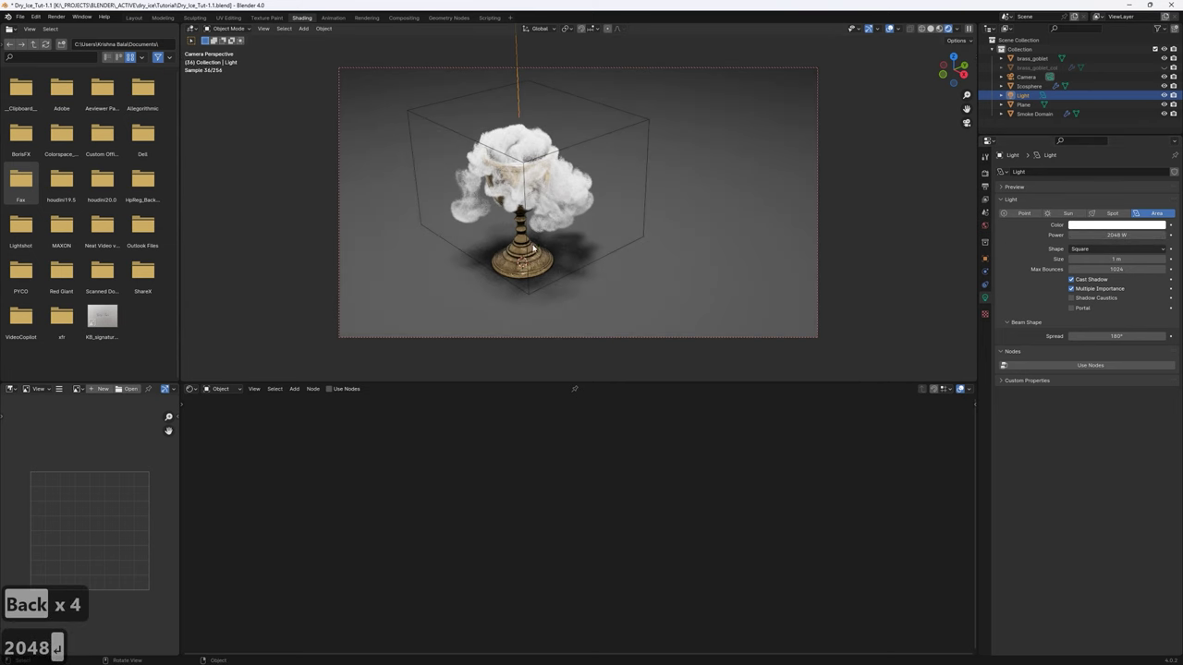
Lower the area light to a Z location of about 3.12 m and fit the camera frame in the viewport.
scroll(533, 246, down, 5)
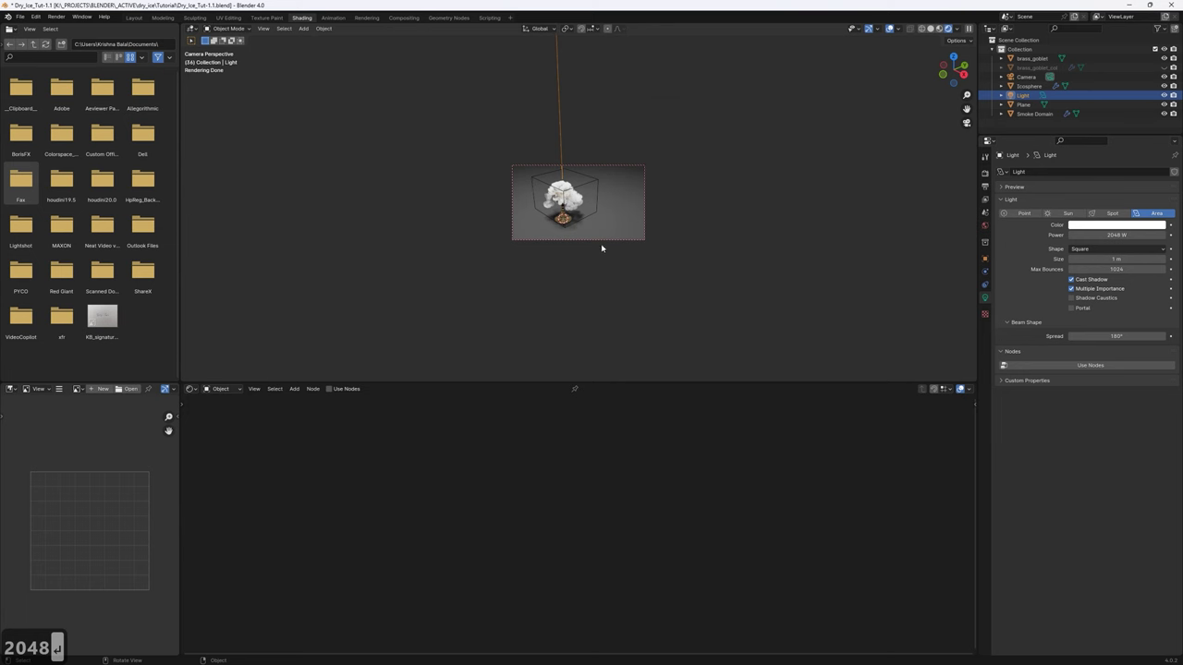
shift+middle_drag(585, 278, 713, 315)
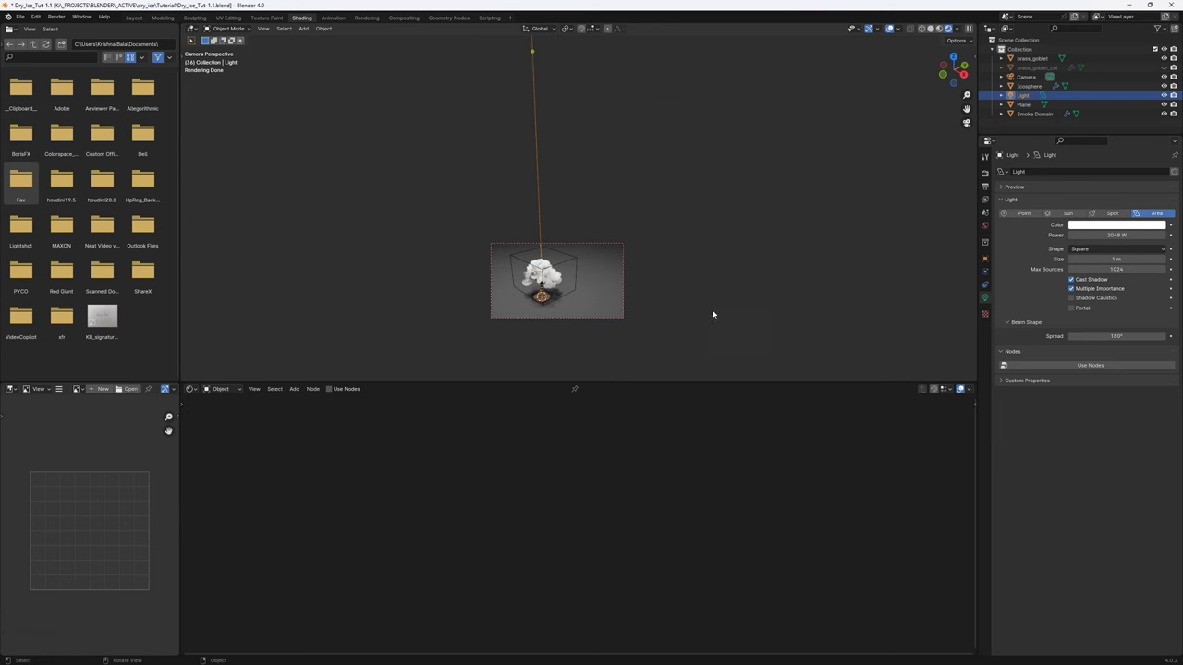
click(985, 259)
drag(1118, 219, 1073, 219)
key(Home)
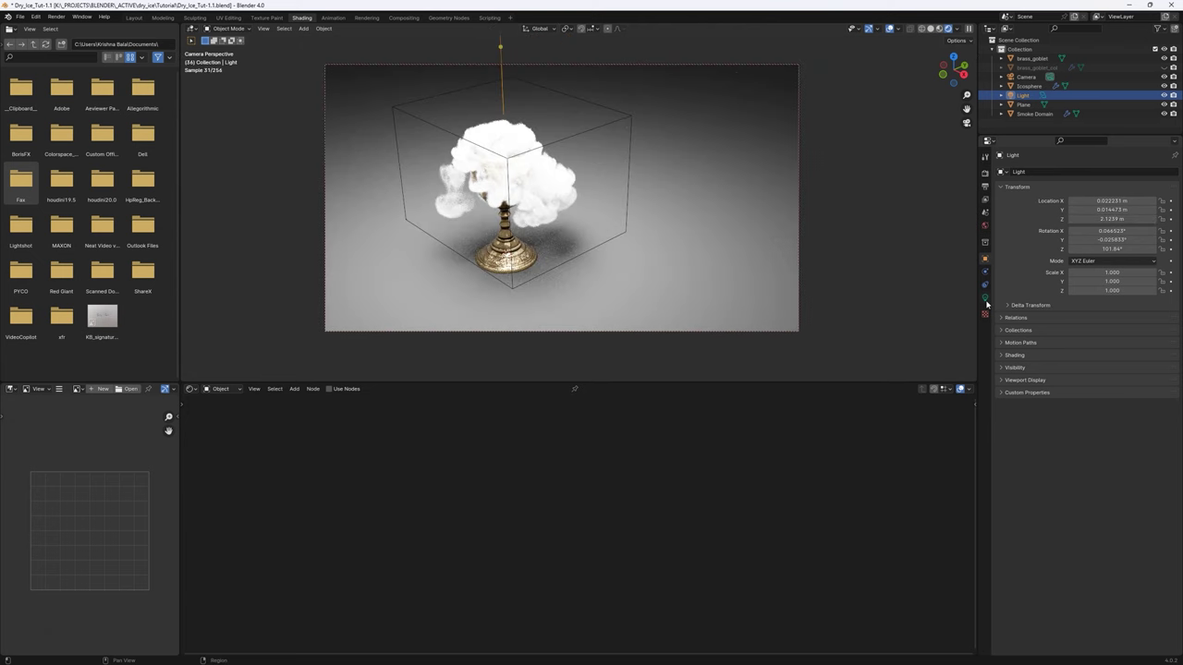
Set the area light's power to 1024 W.
click(984, 294)
click(1096, 235)
text(1024)
key(Return)
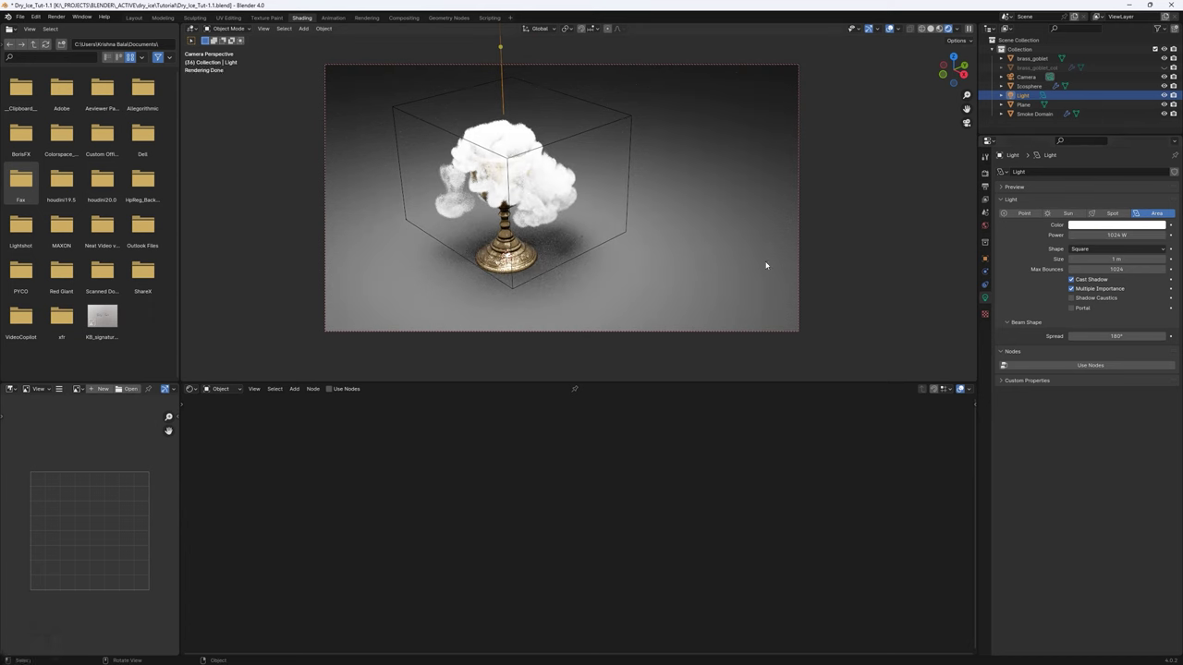
Save the file and render the current frame into Slot 2.
key(ctrl+s)
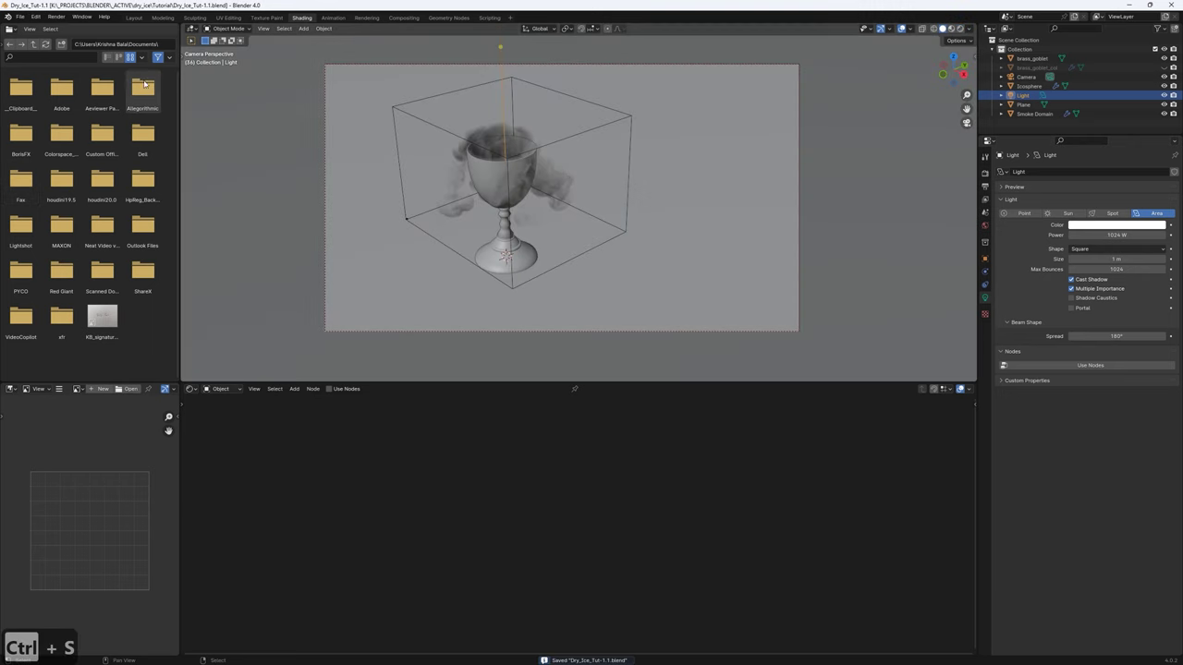
click(56, 17)
click(71, 27)
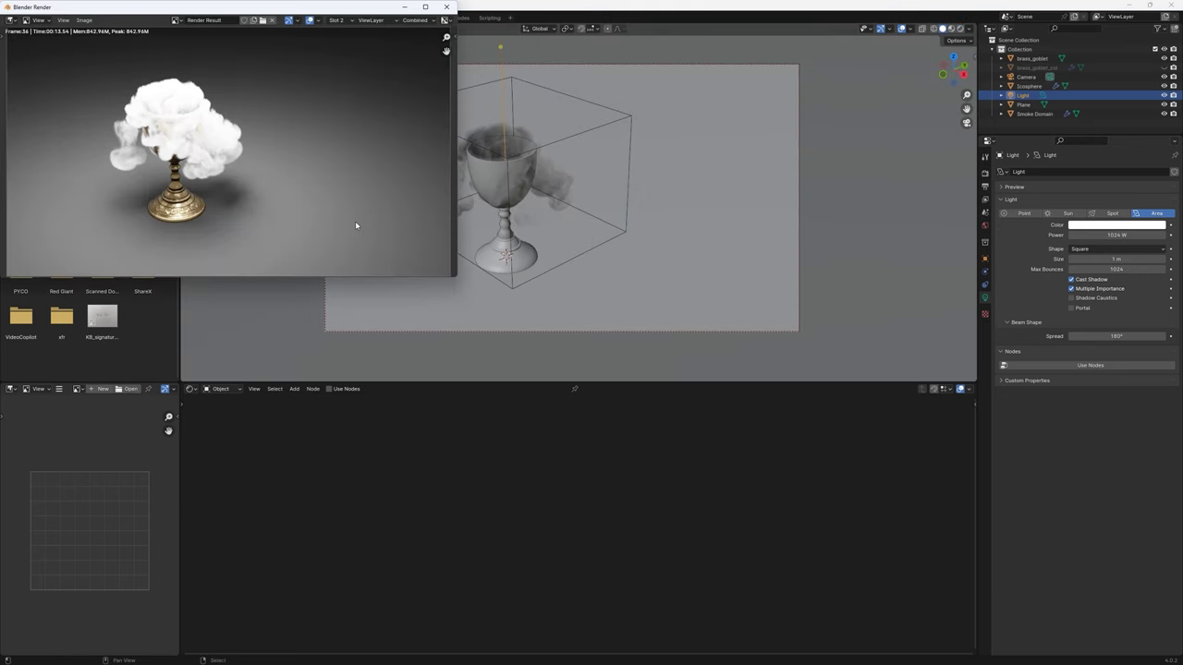
Compare the renders in Slot 1 and Slot 2, switch to Slot 3 and close the render window.
key(1)
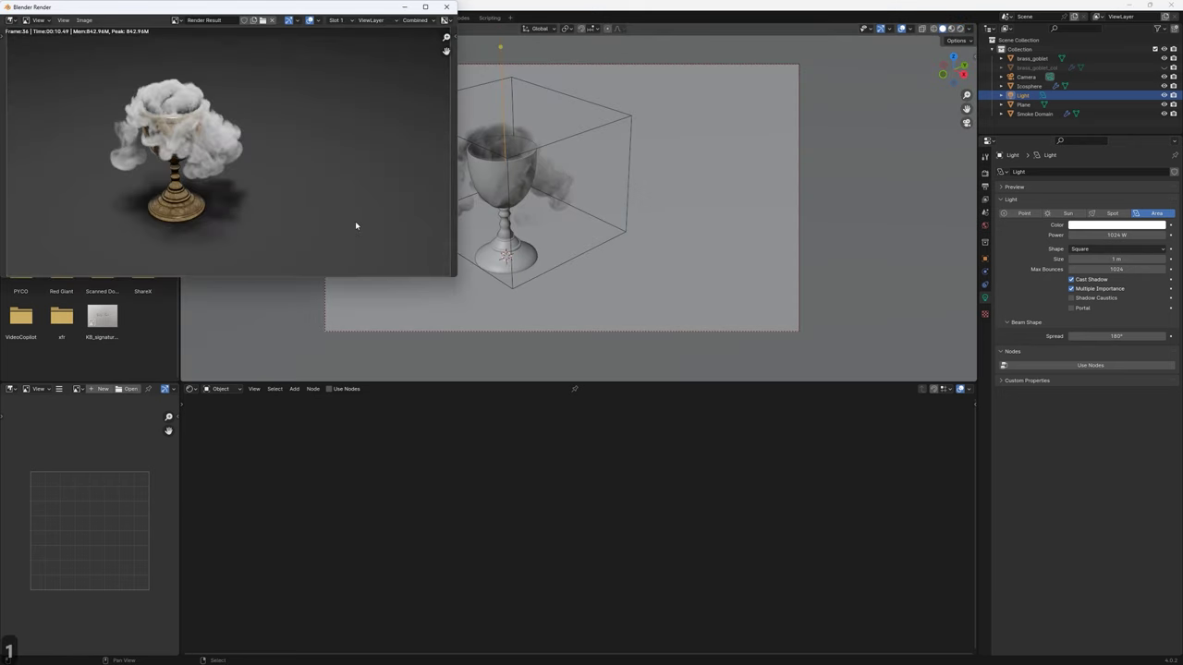
key(2)
key(1)
key(2)
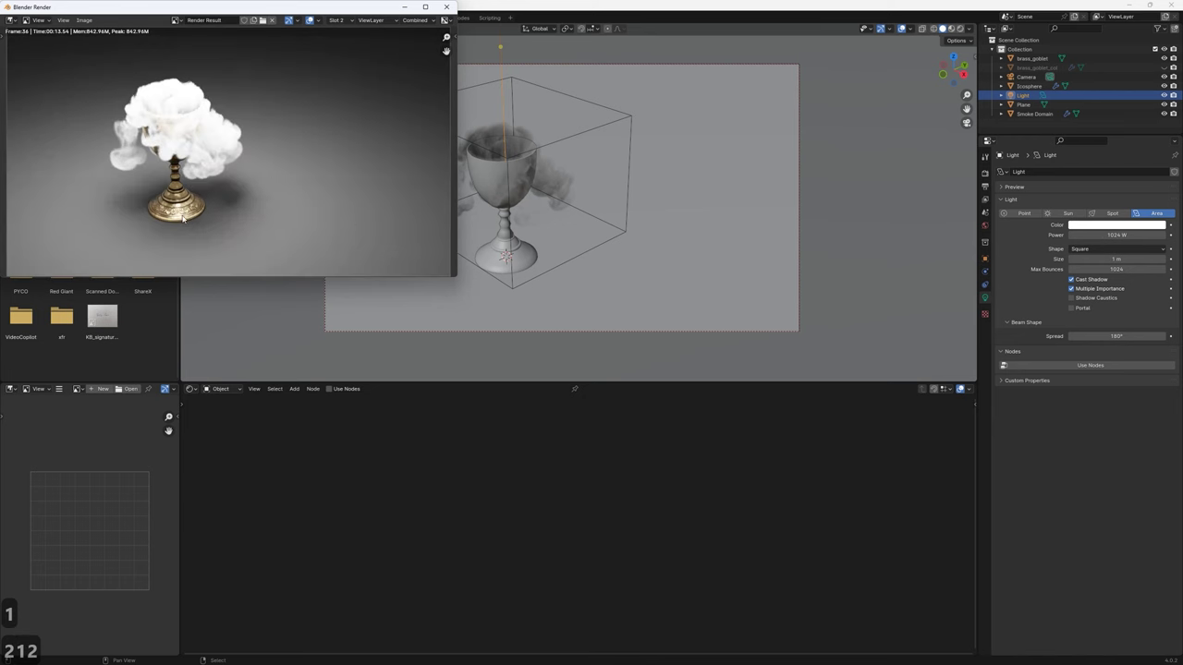
key(3)
click(446, 6)
Reduce the area light's power, trying 800 W and settling on 512 W.
double_click(1116, 235)
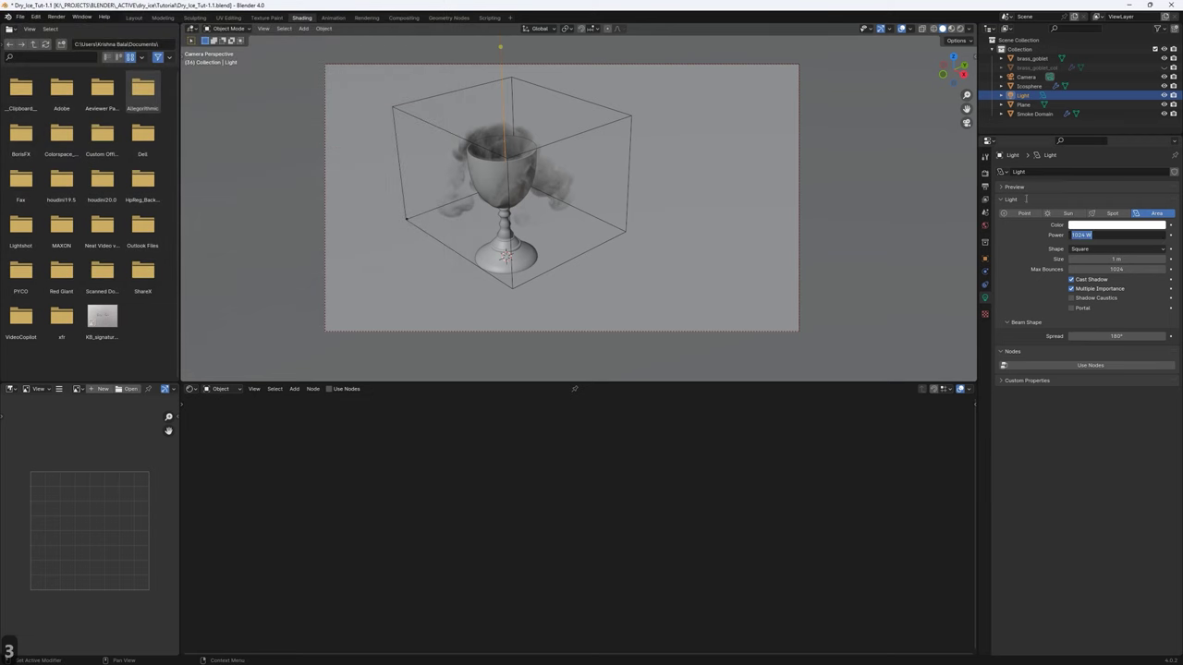
text(800)
key(Return)
text(512)
key(Return)
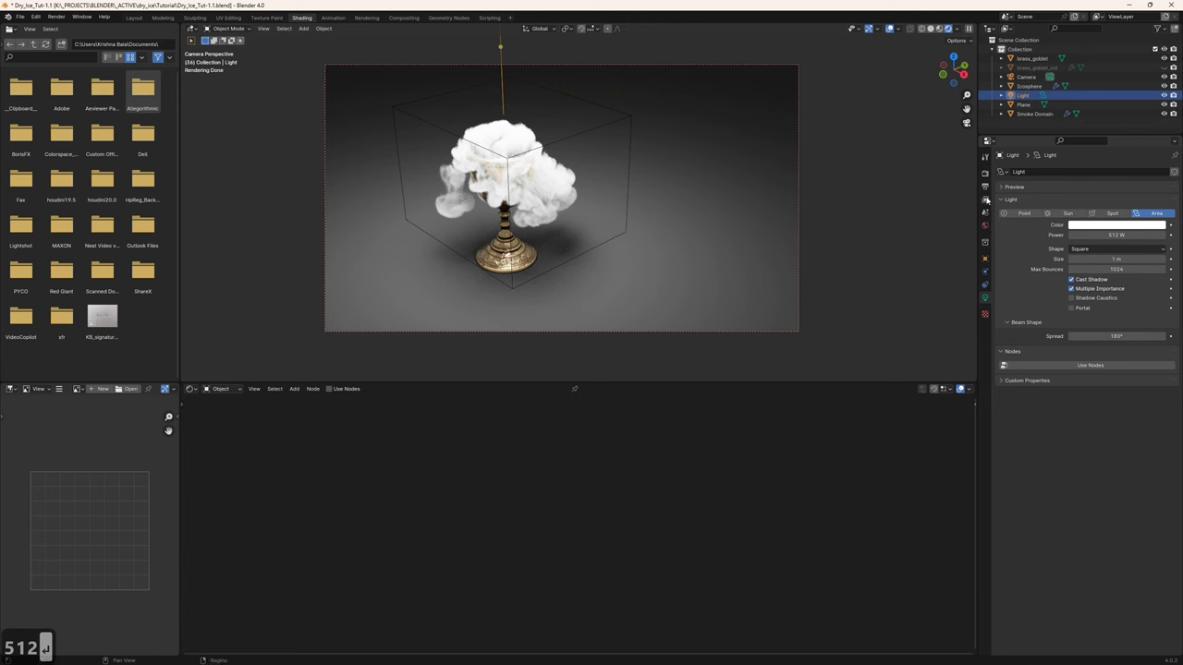
Set the Smoke Domain's render Velocity Scale to 0.025 and enable Motion Blur for the scene.
click(1032, 114)
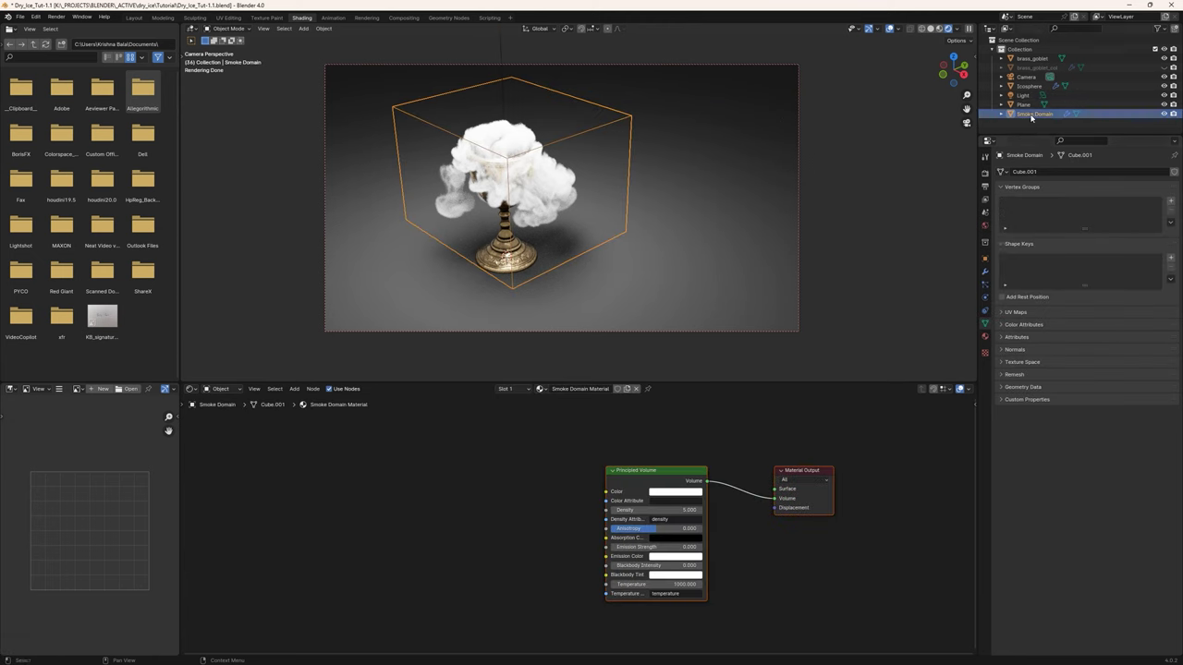
click(985, 296)
scroll(1007, 462, down, 2)
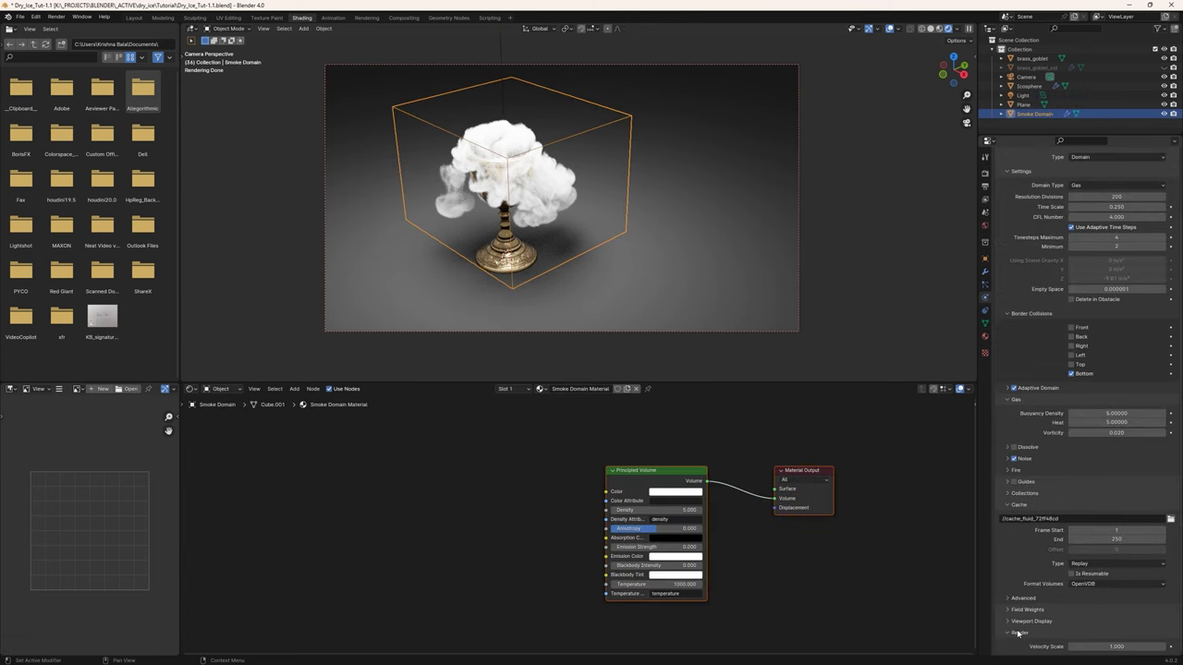
double_click(1103, 646)
text(0.)
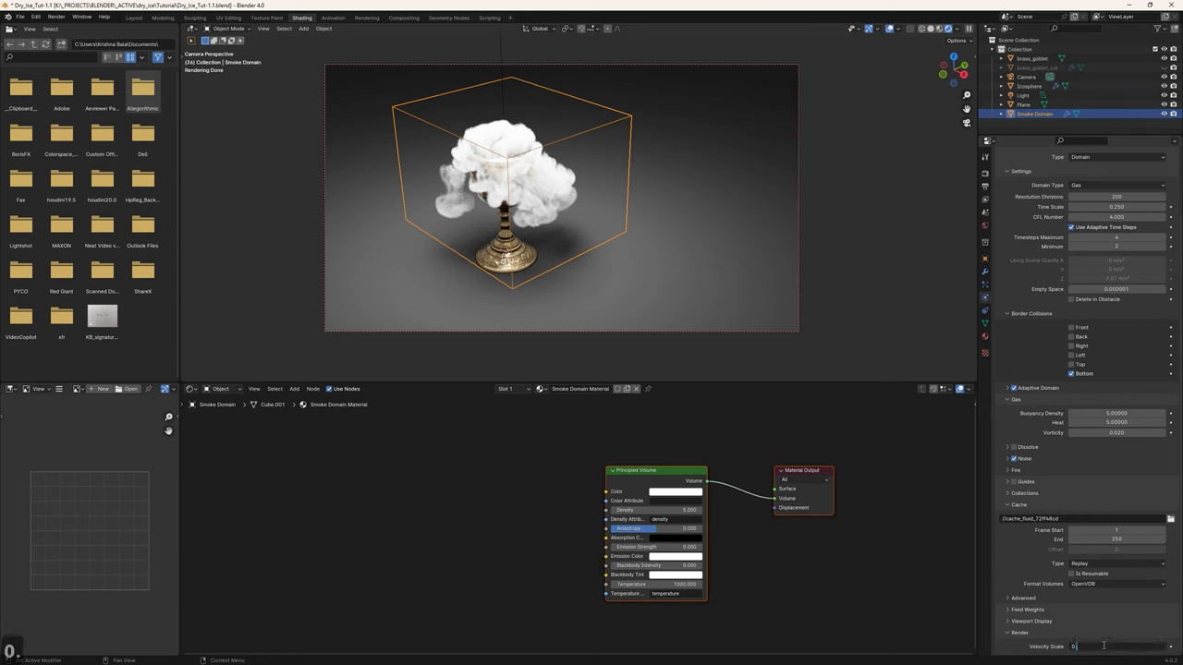
text(025)
key(Return)
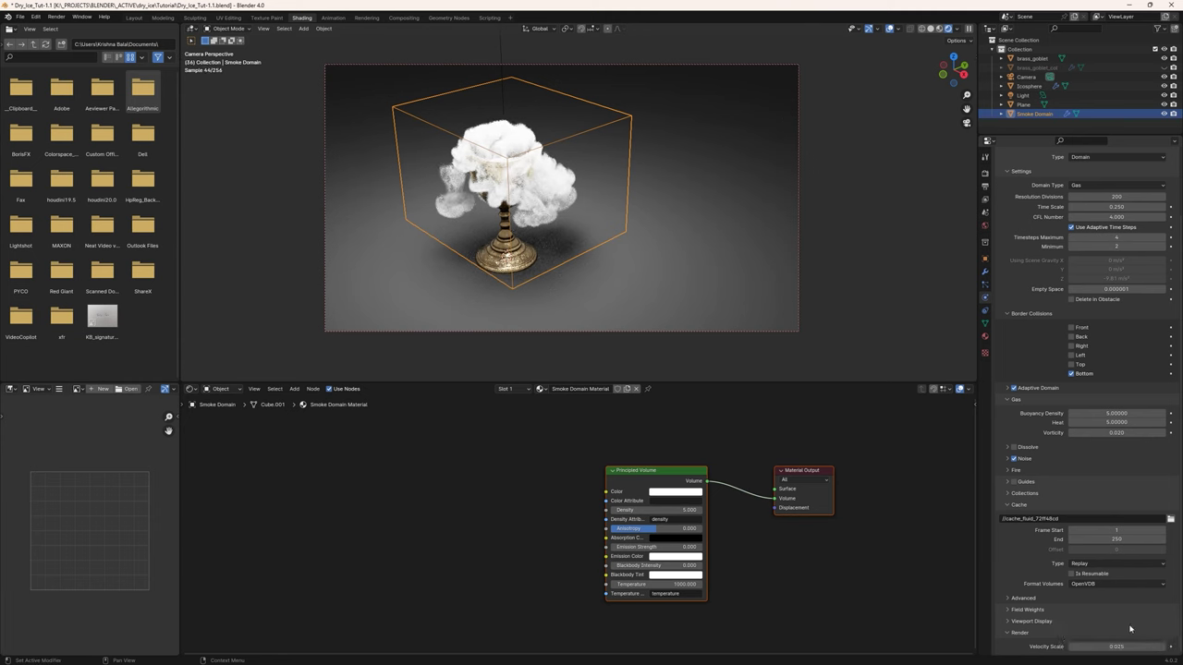
click(984, 173)
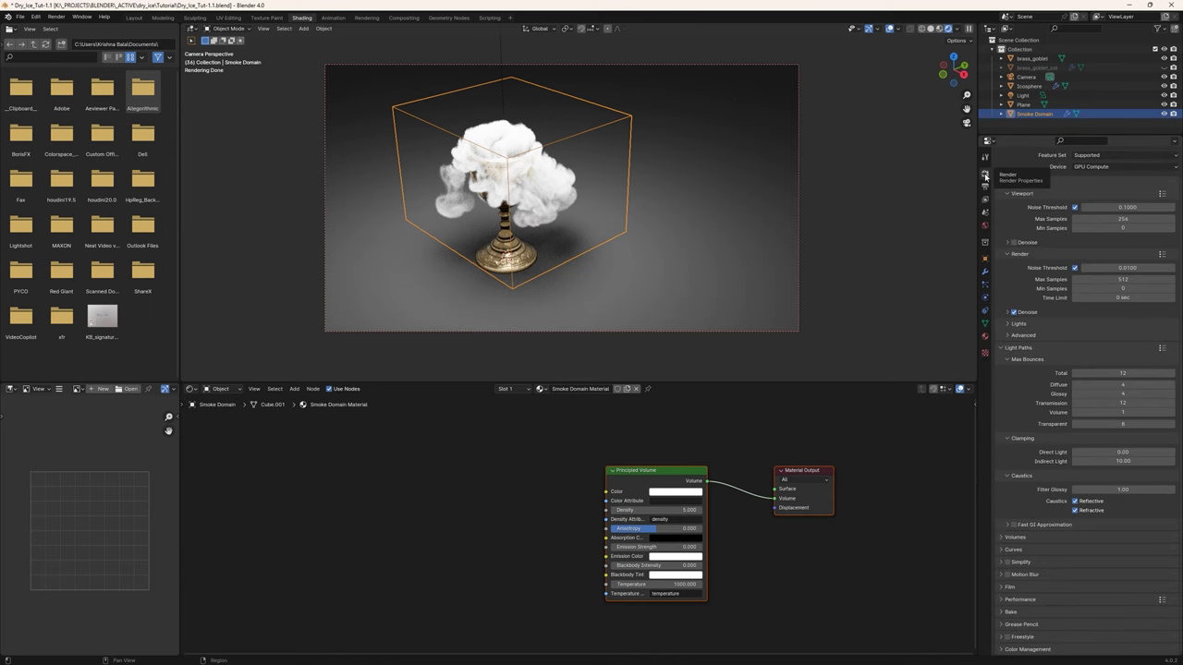
click(1007, 574)
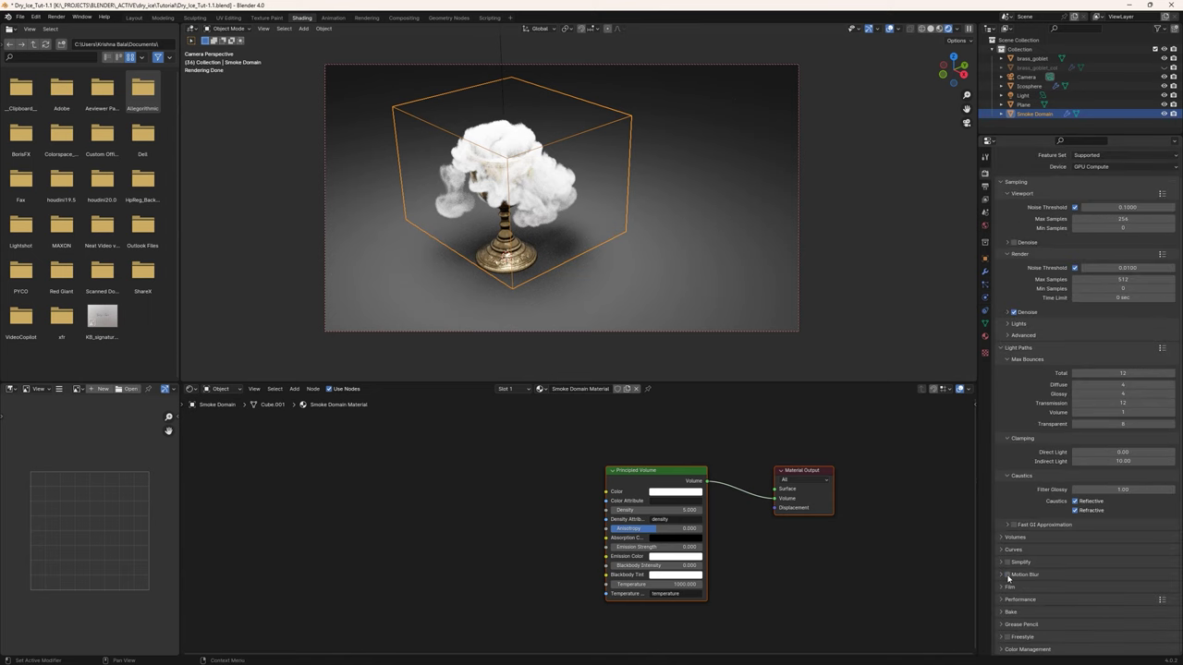
Save the file and render the current frame with motion blur into Slot 3.
key(ctrl+s)
click(56, 17)
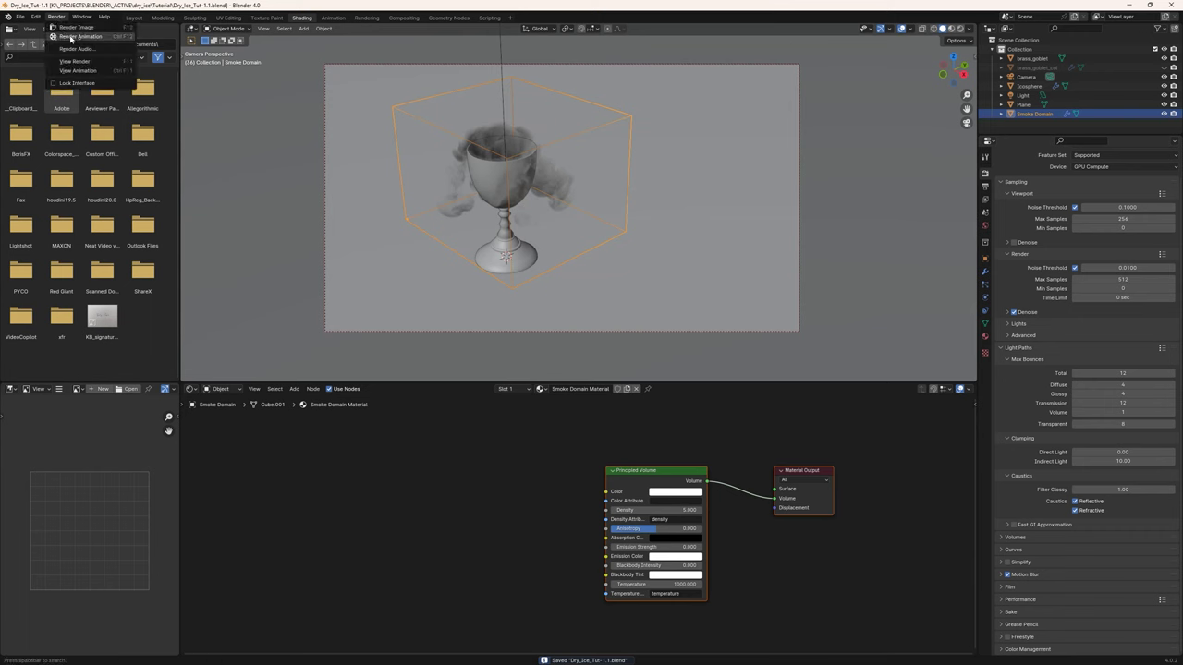
click(74, 61)
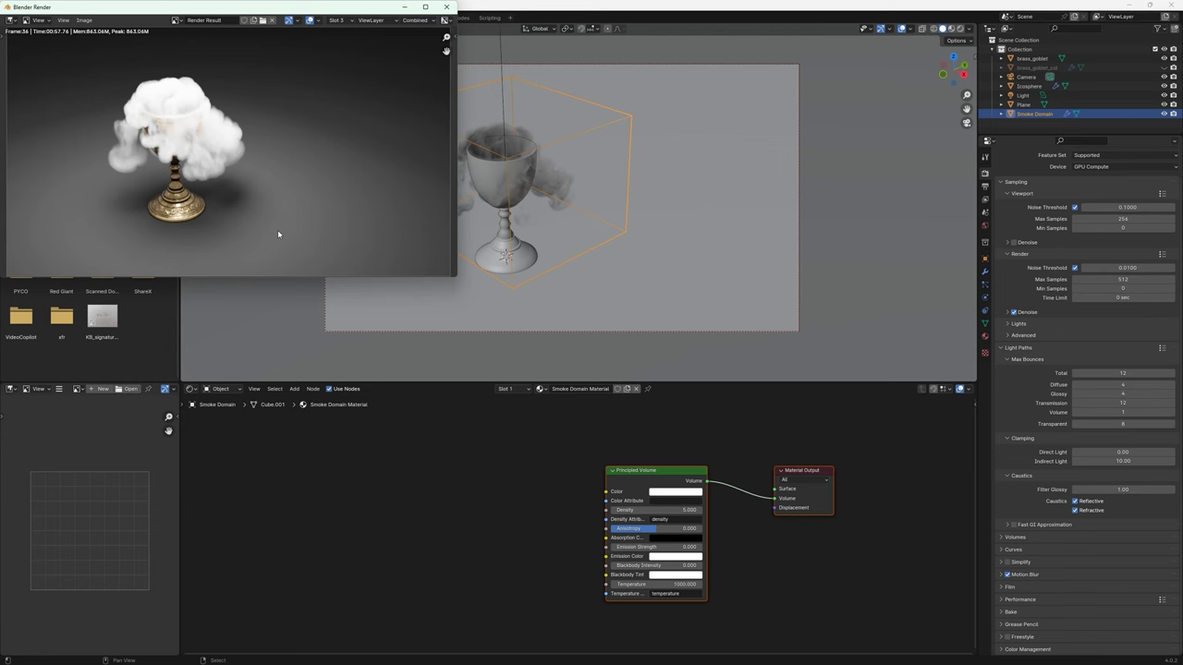
Compare the motion-blurred render in Slot 3 with the unblurred render in Slot 2.
key(2)
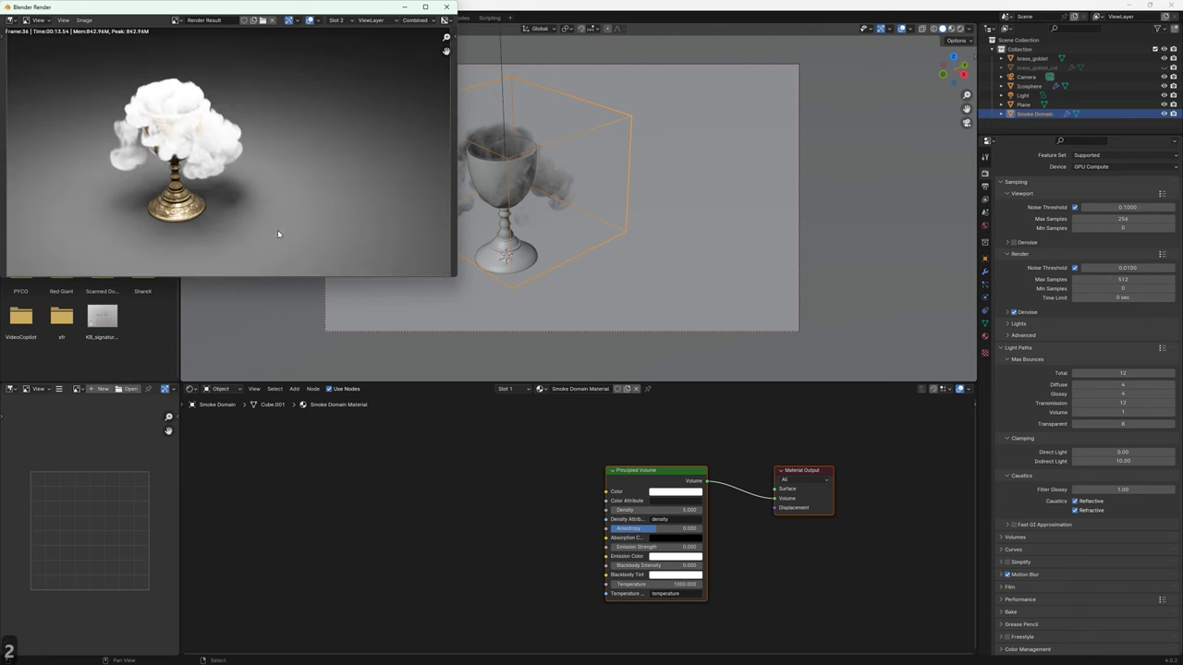
key(3)
key(2)
key(3)
key(2)
key(3)
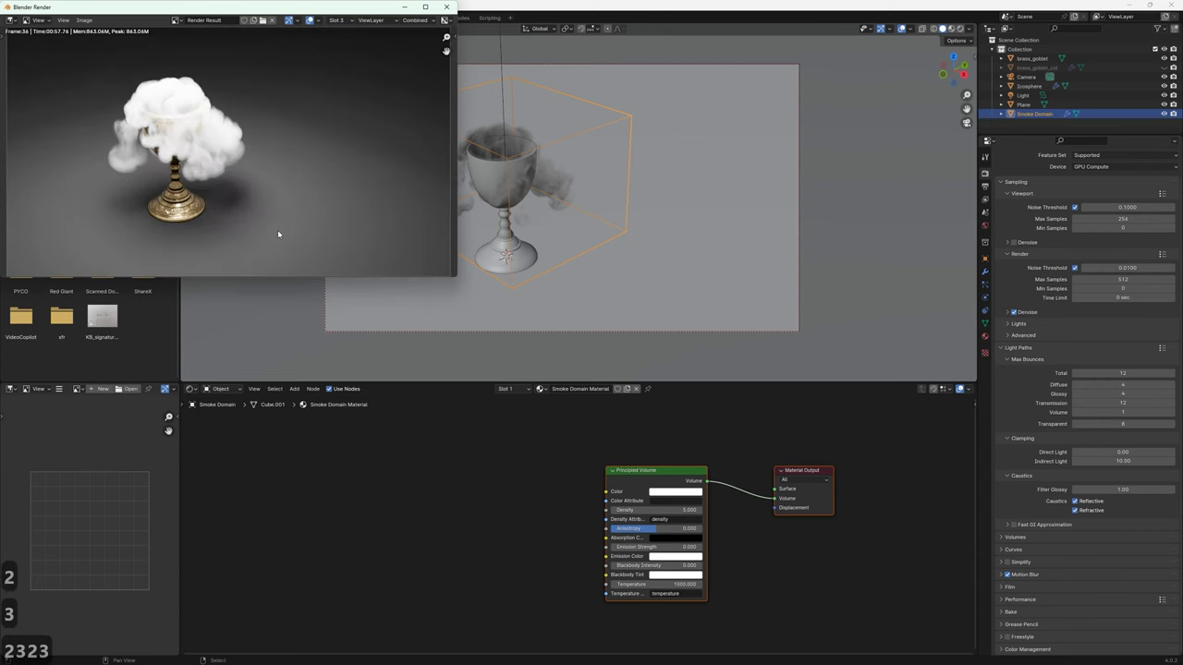
key(2)
key(3)
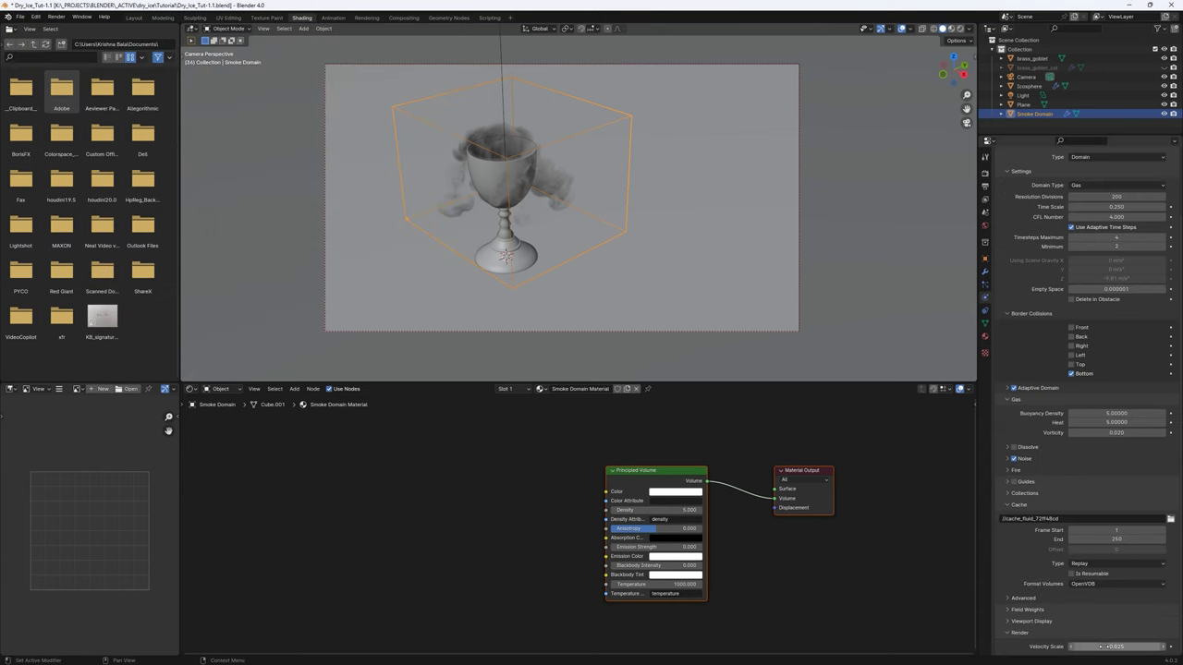
Set the Smoke Domain's render Velocity Scale to 0.0125.
click(1092, 644)
text(0.0125)
key(Return)
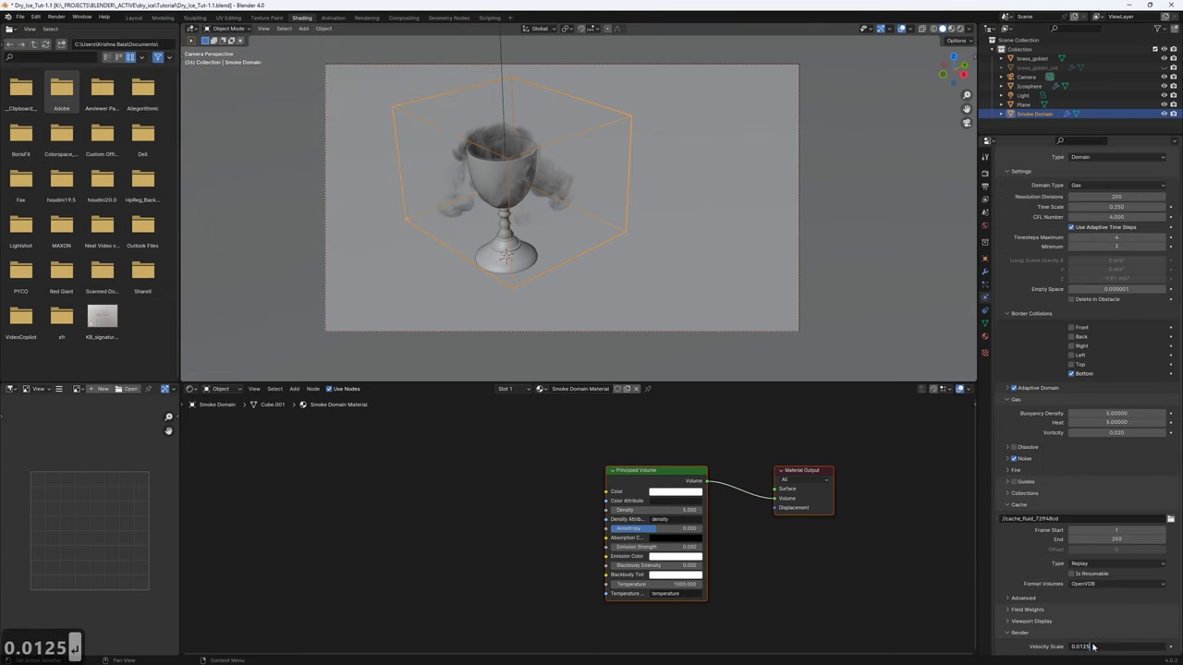
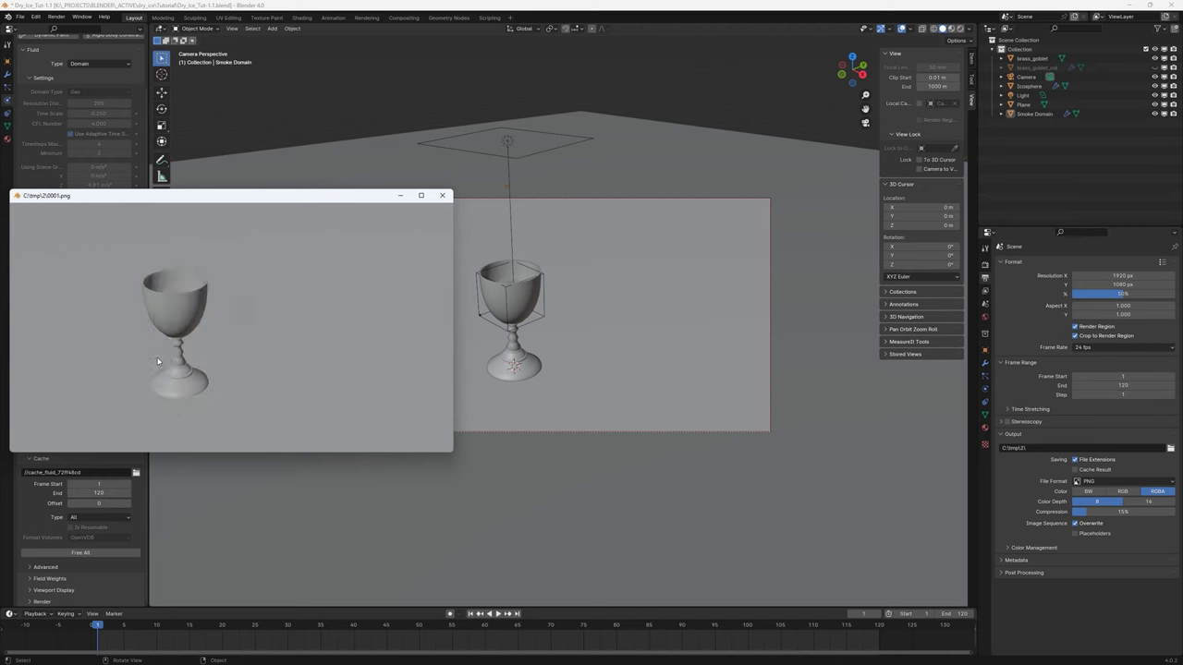
Review the rendered image sequence from C:\tmp\2 in the animation player and close the player.
key(alt+Tab)
key(alt+Tab)
key(alt+Tab)
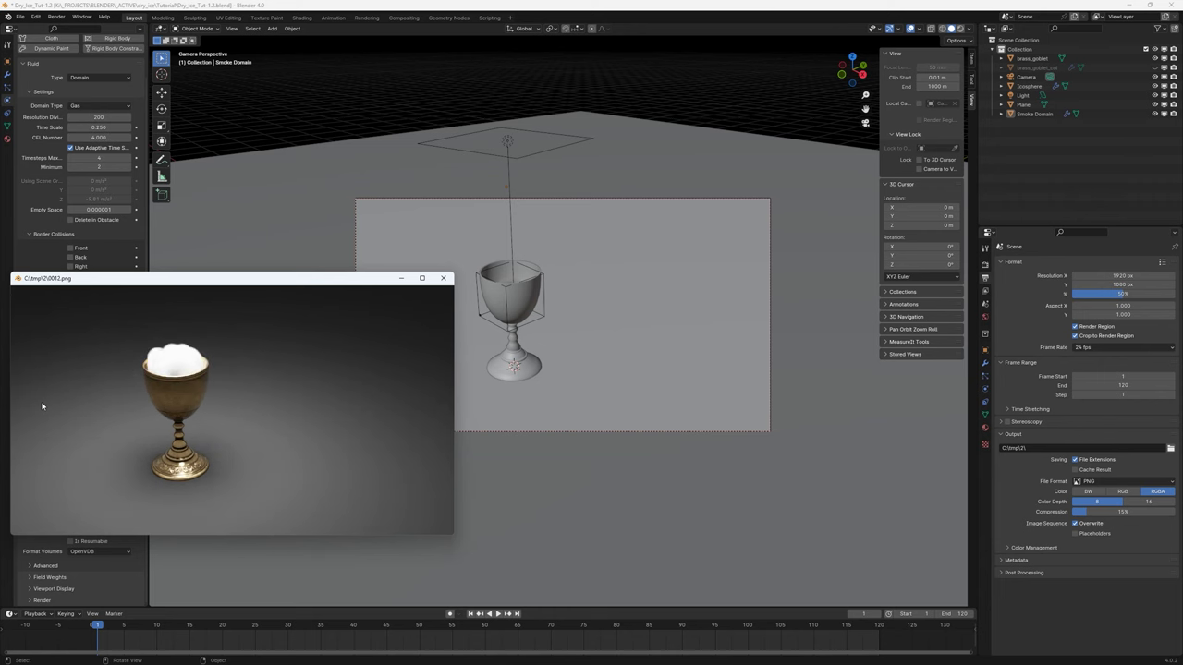
key(Escape)
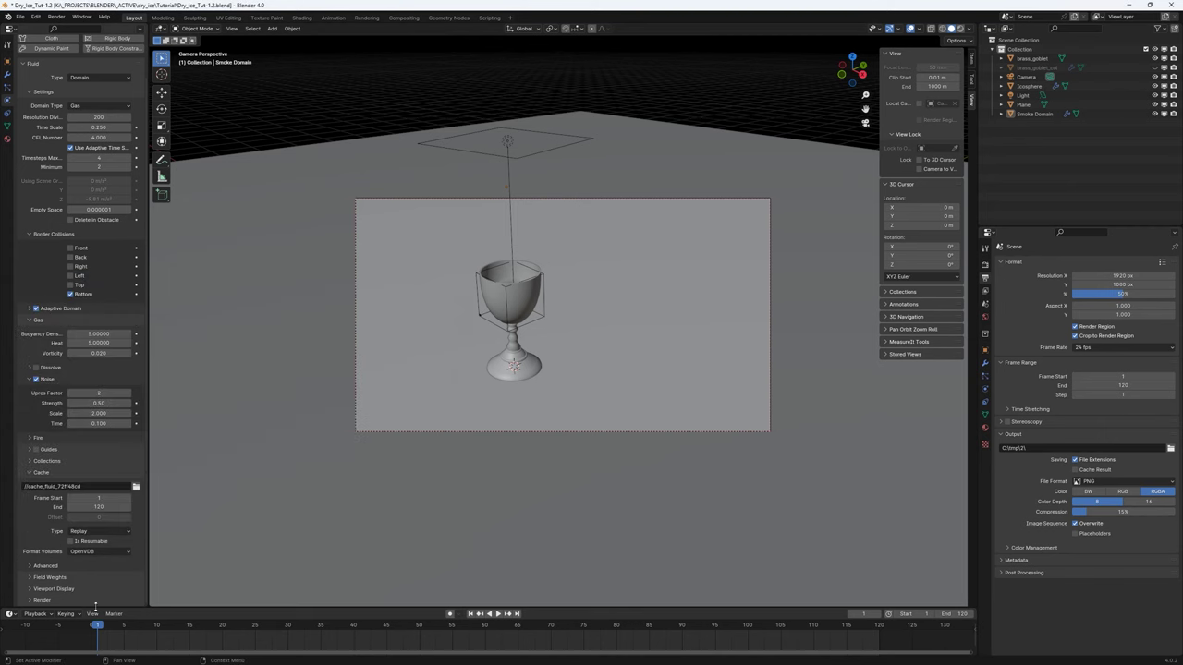
Check the fluid cache type options, play the simulation briefly in Replay mode, stop it and return to frame 1.
click(85, 532)
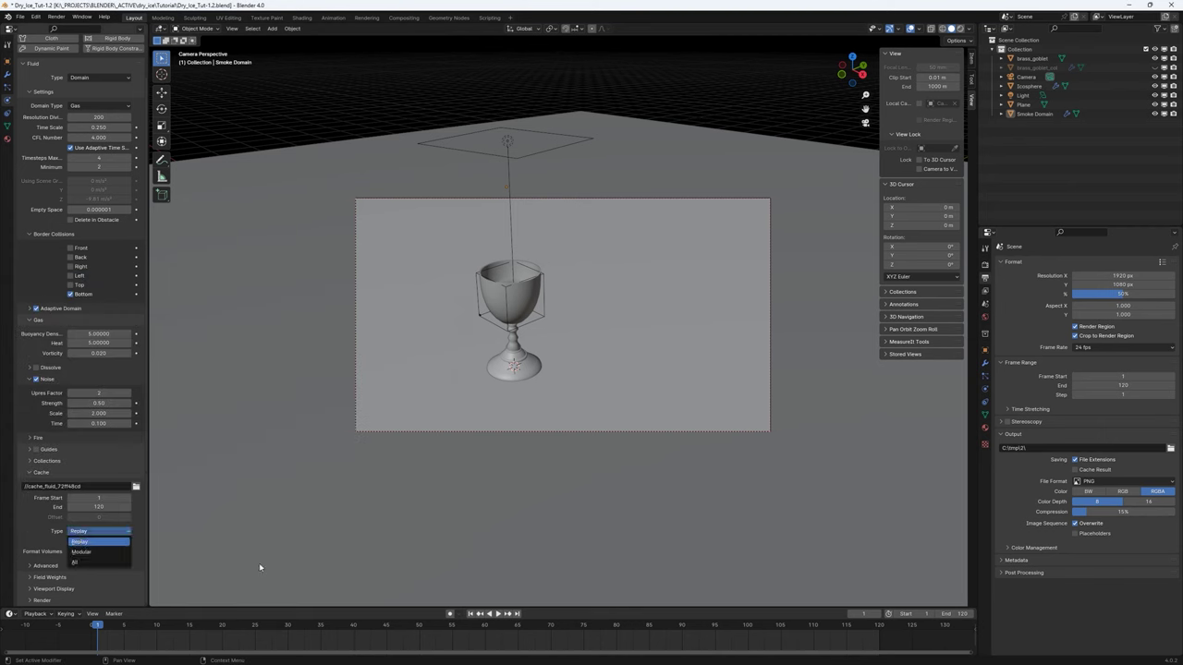
click(497, 614)
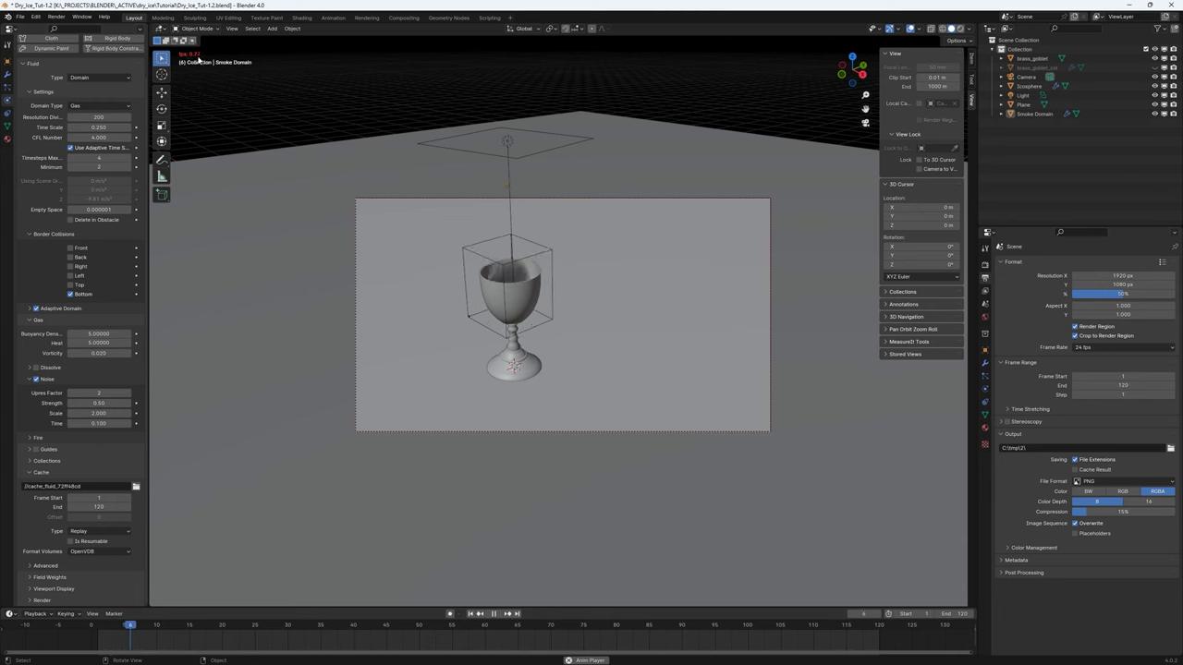
key(space)
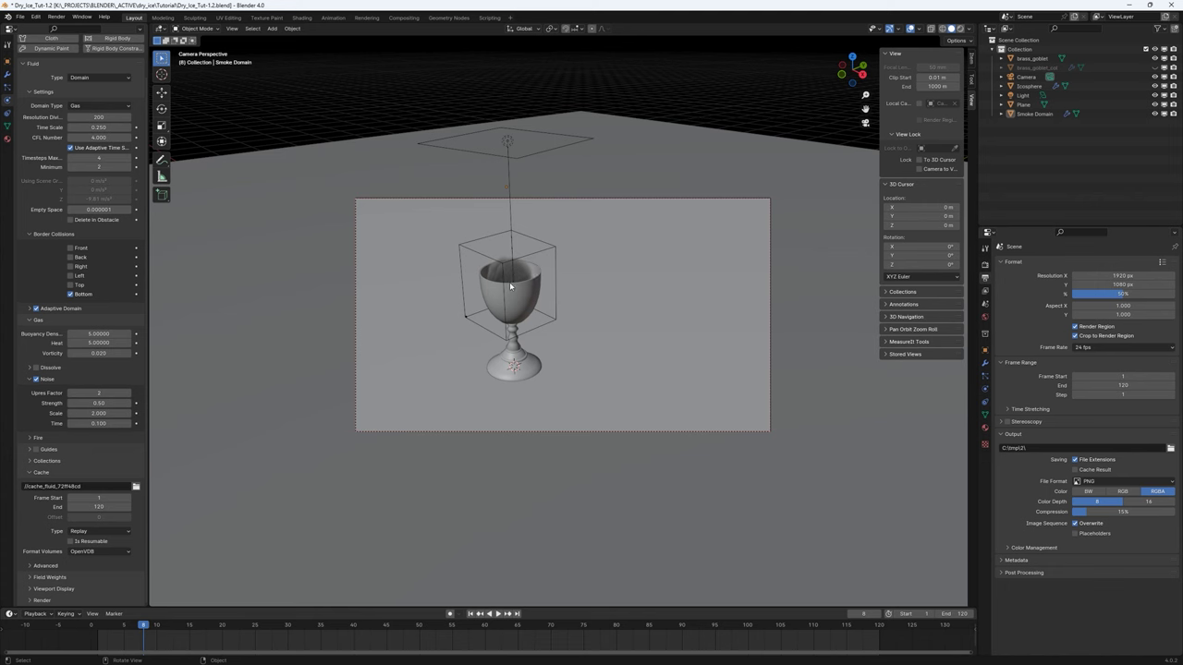
click(470, 612)
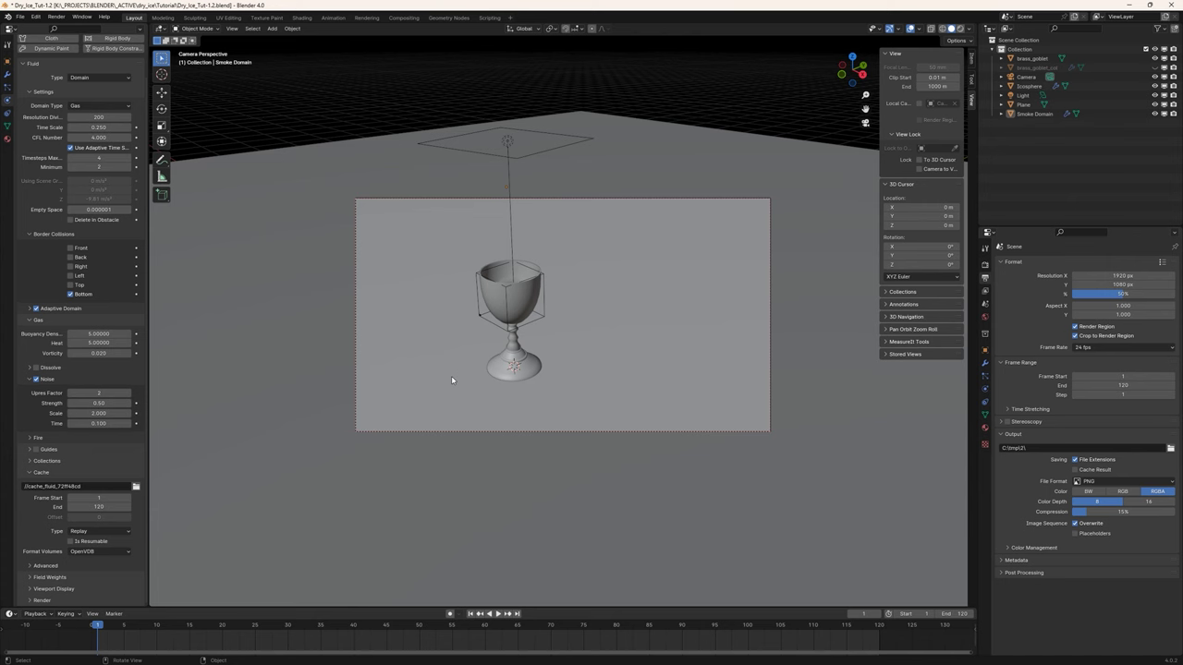
click(545, 313)
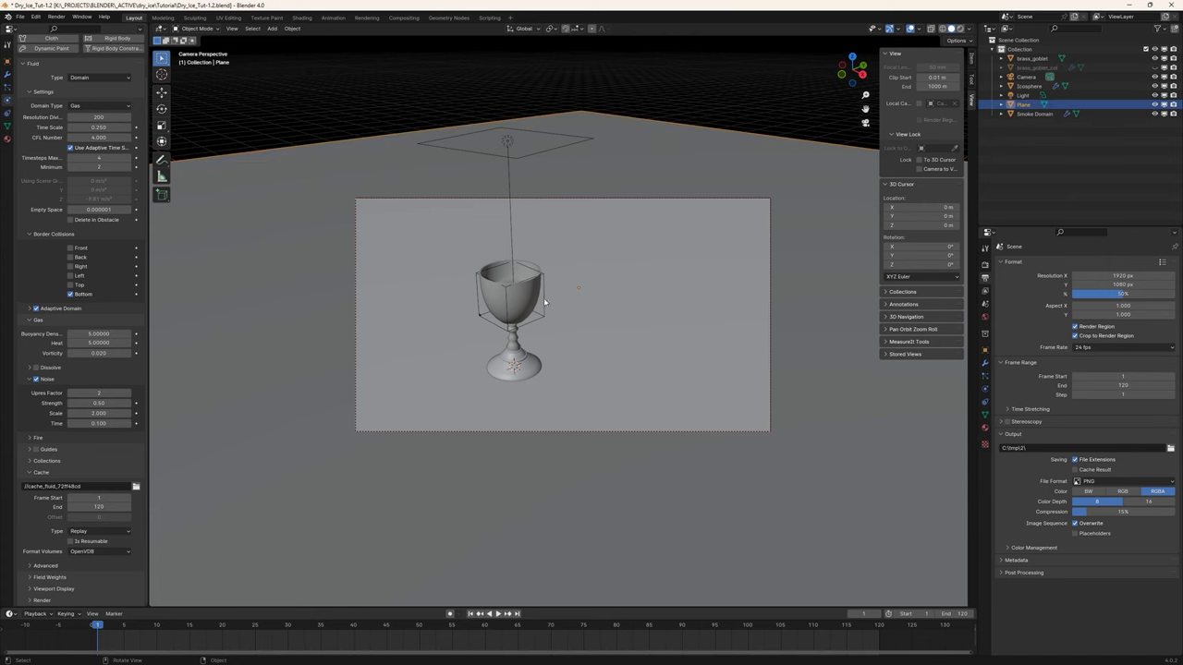
Try to rotate the whole Smoke Domain mesh about the global Z axis so its sides line up with the camera view.
click(506, 290)
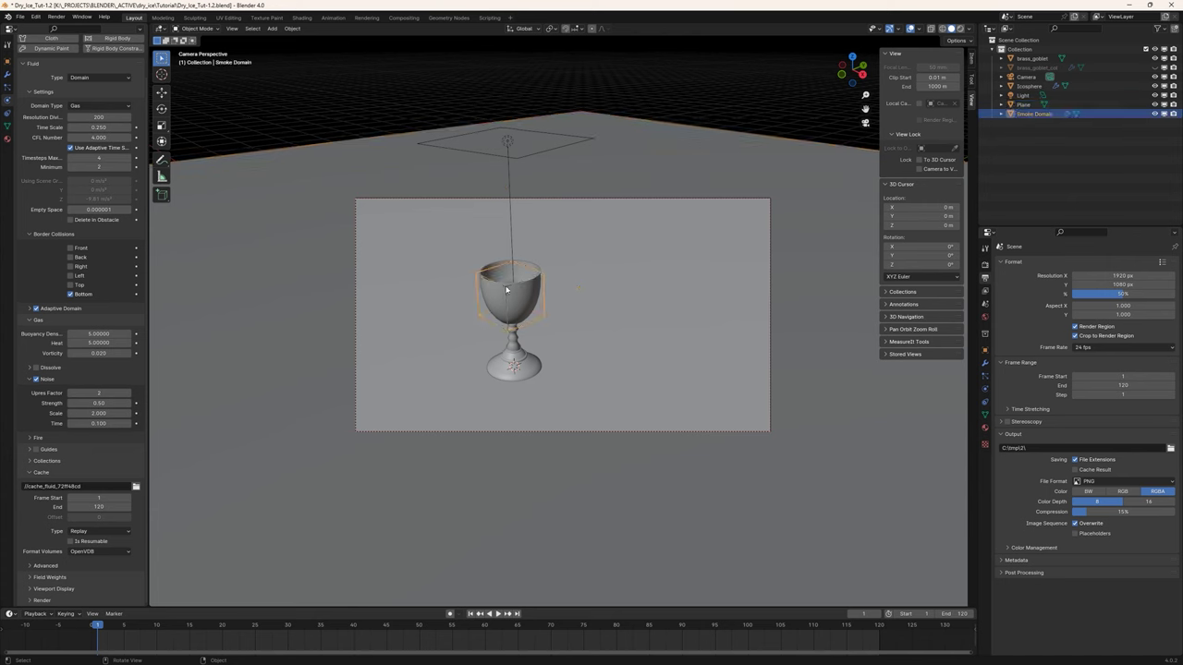
key(Tab)
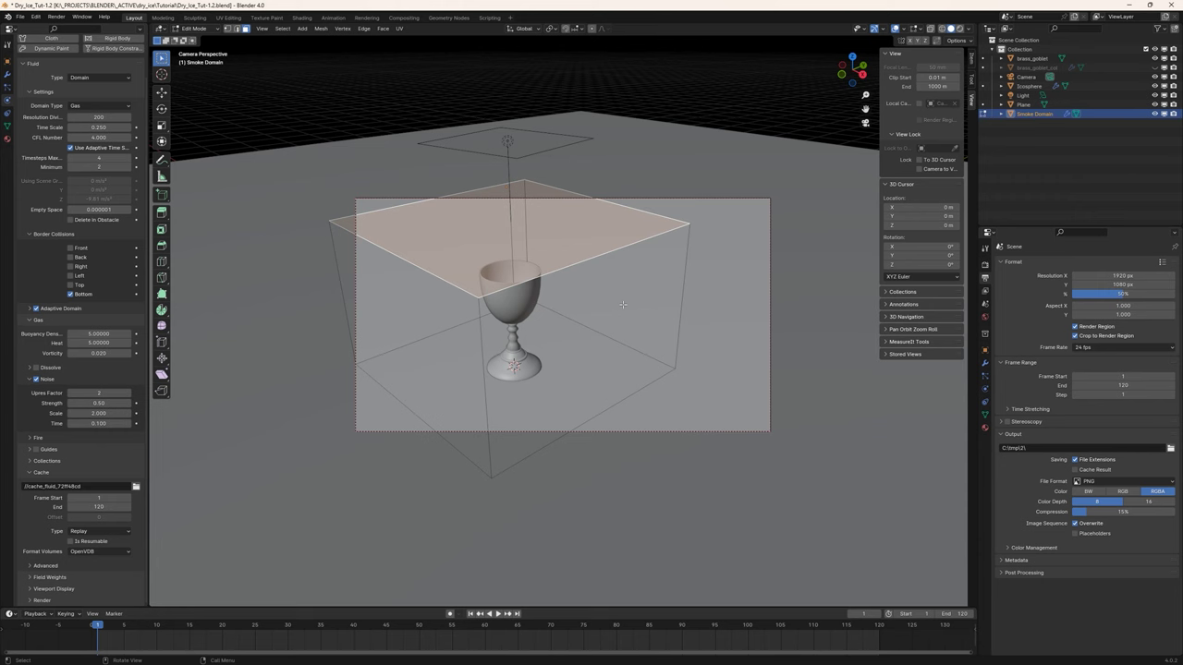
key(Tab)
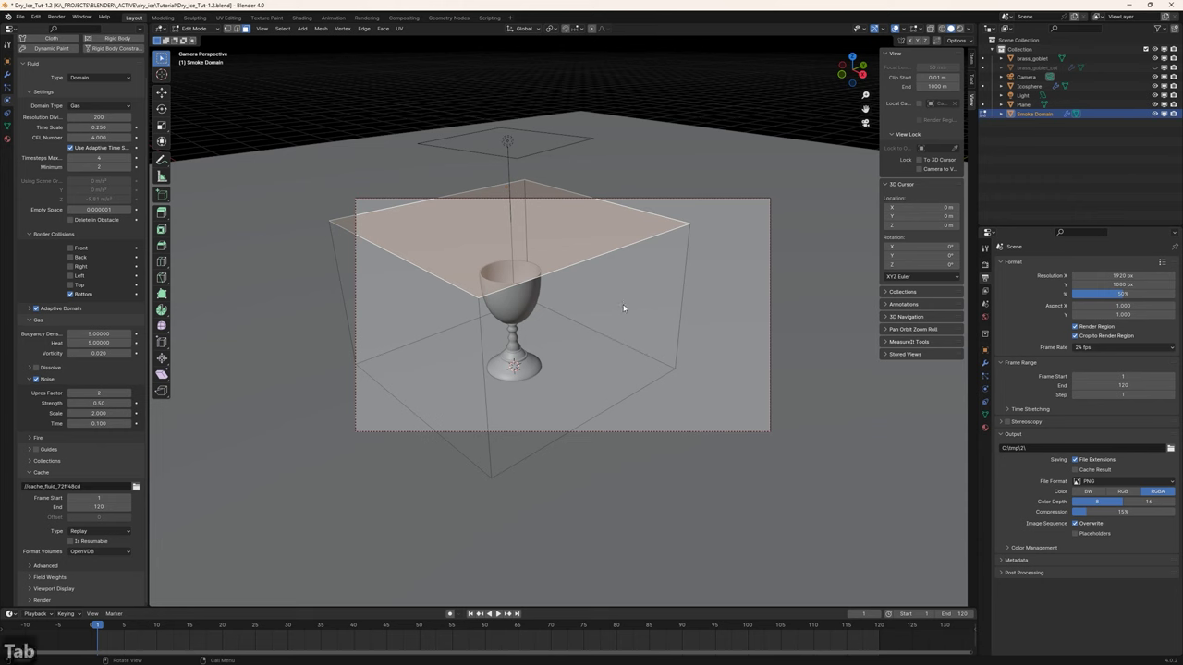
key(Tab)
key(a)
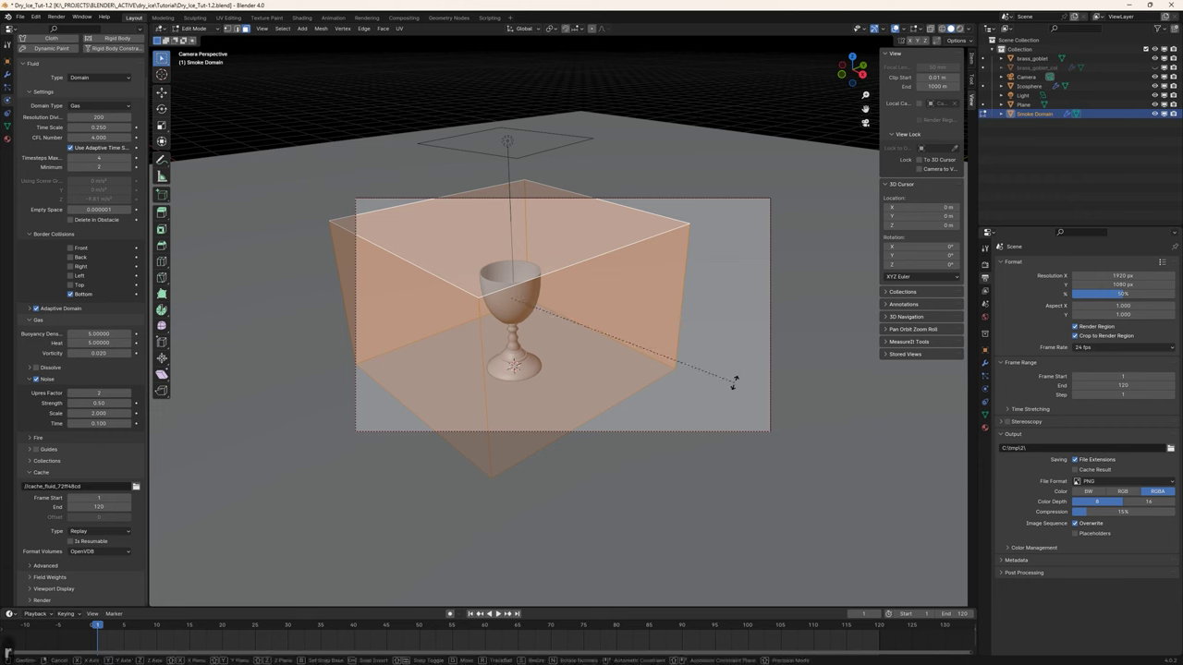
key(r)
key(z)
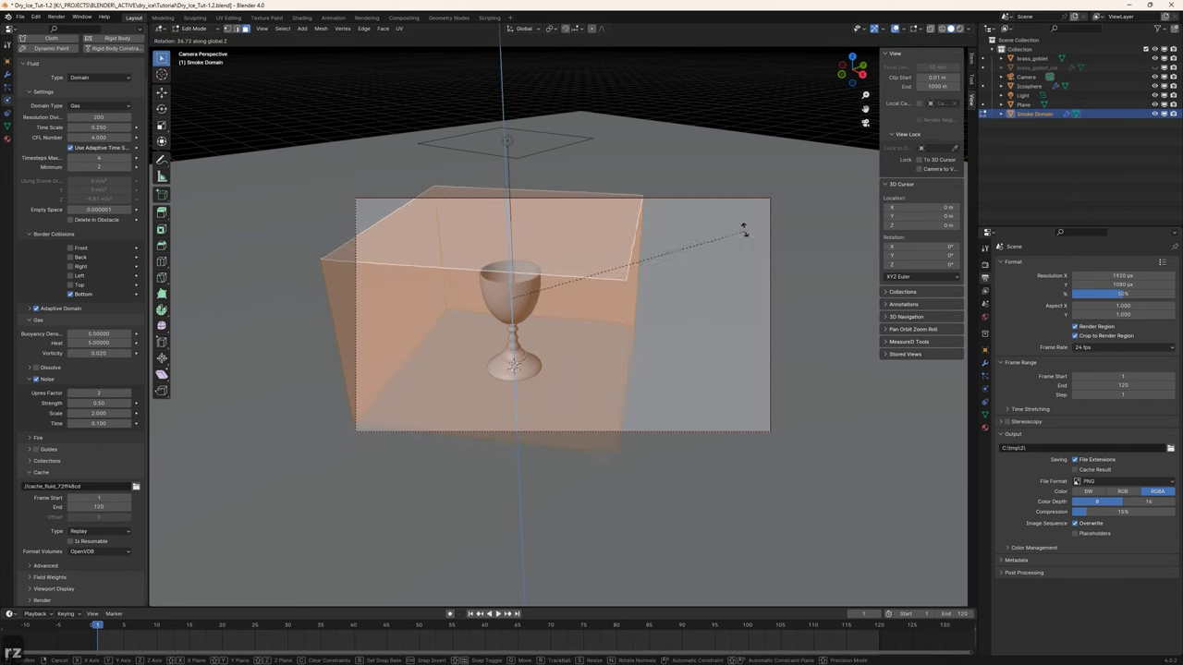
click(744, 199)
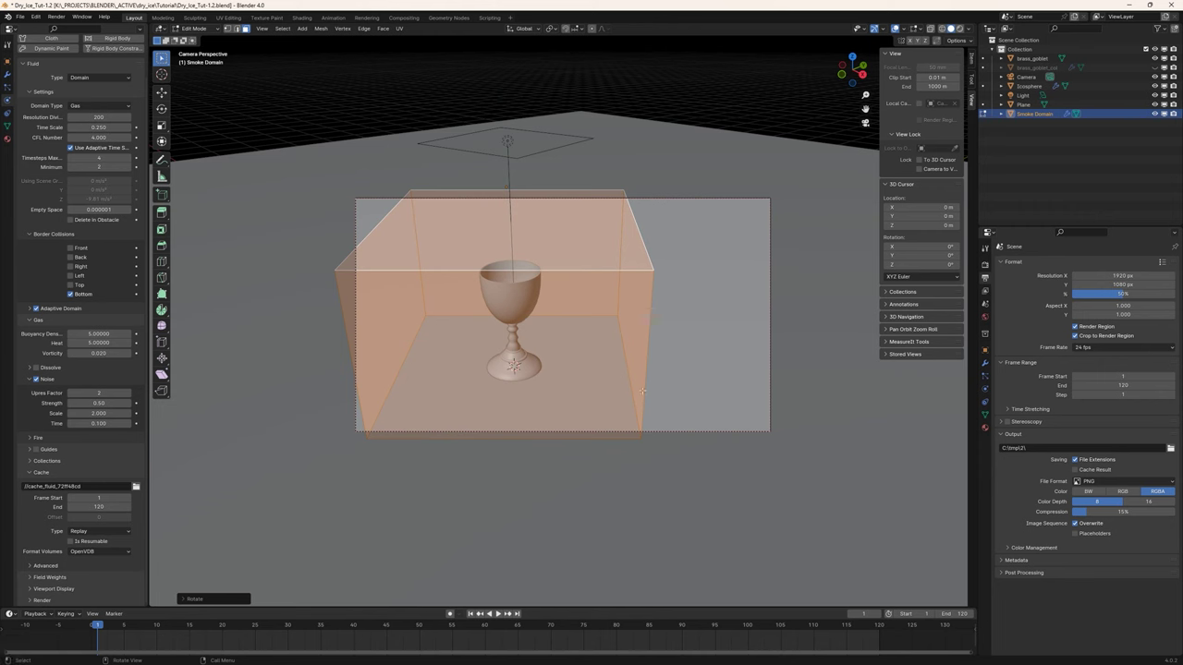
Try to widen the Smoke Domain mesh horizontally by more than 1.8 times with Z locked, and start moving it along X.
key(s)
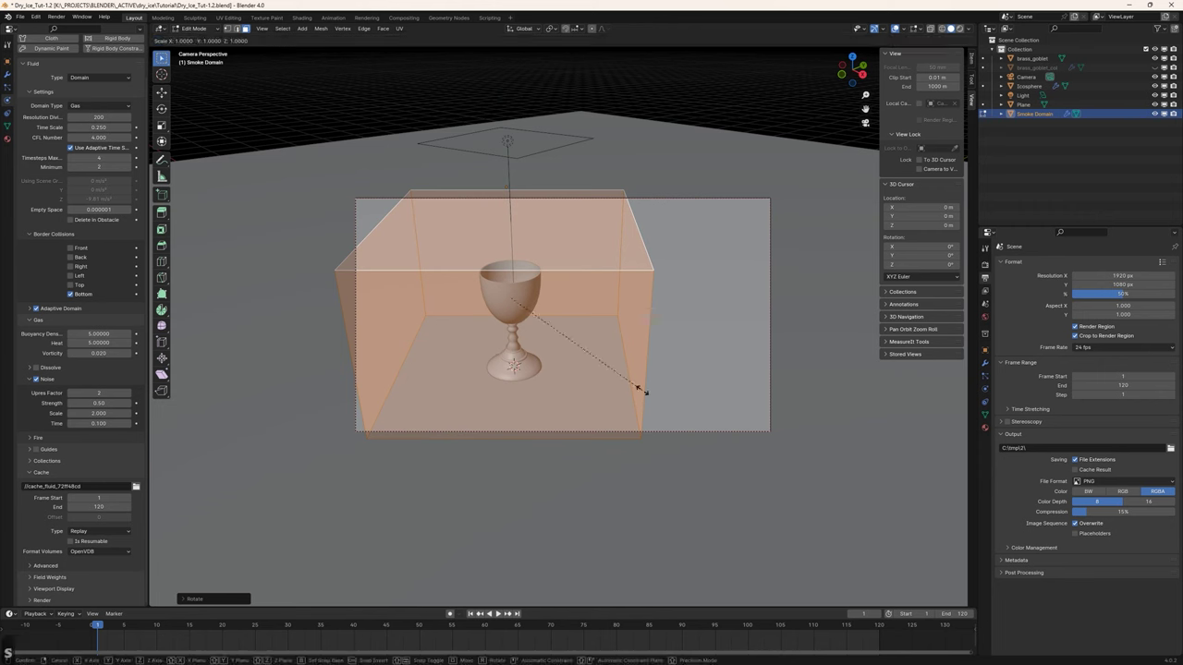
key(shift+z)
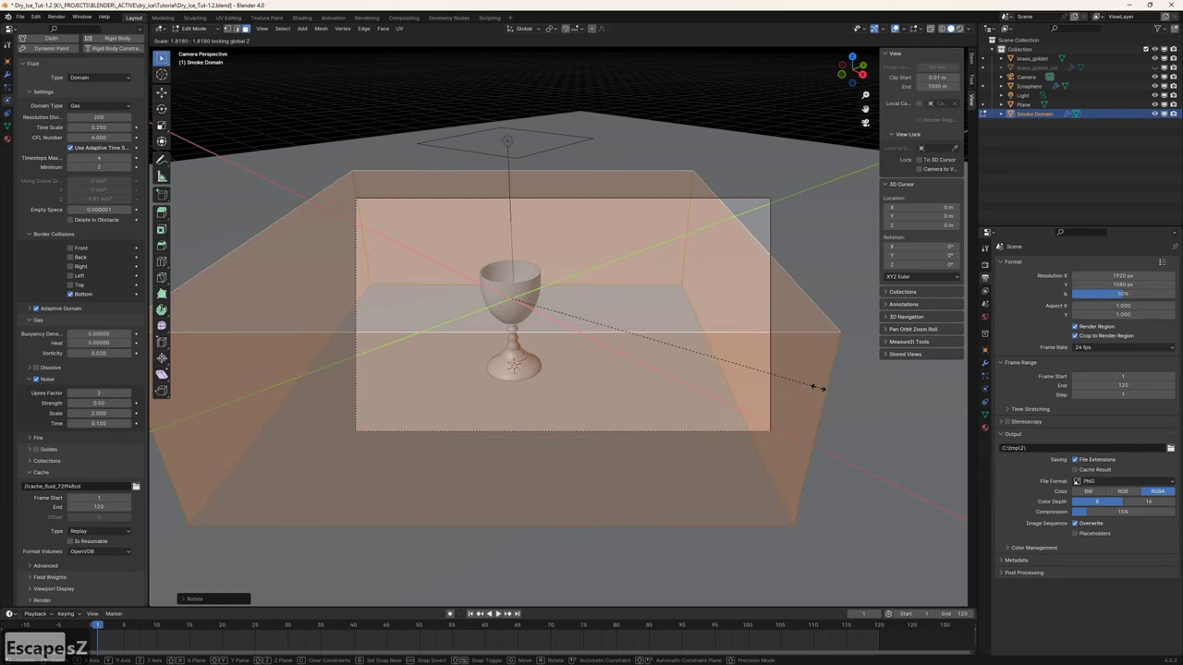
click(799, 387)
key(g)
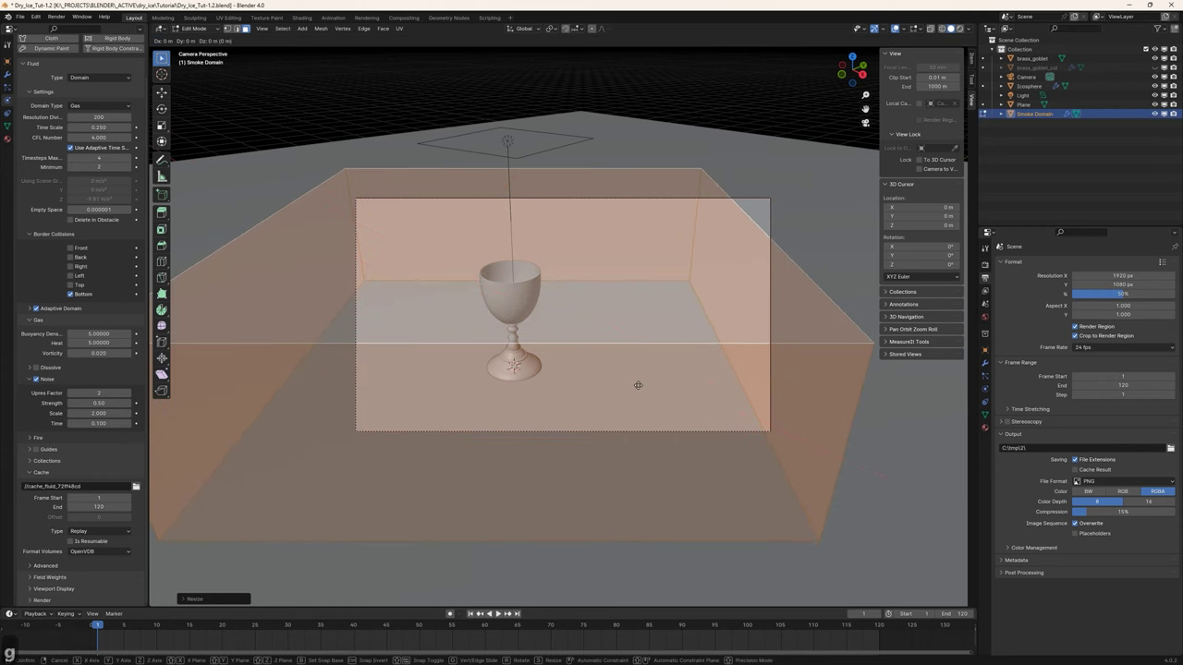
key(x)
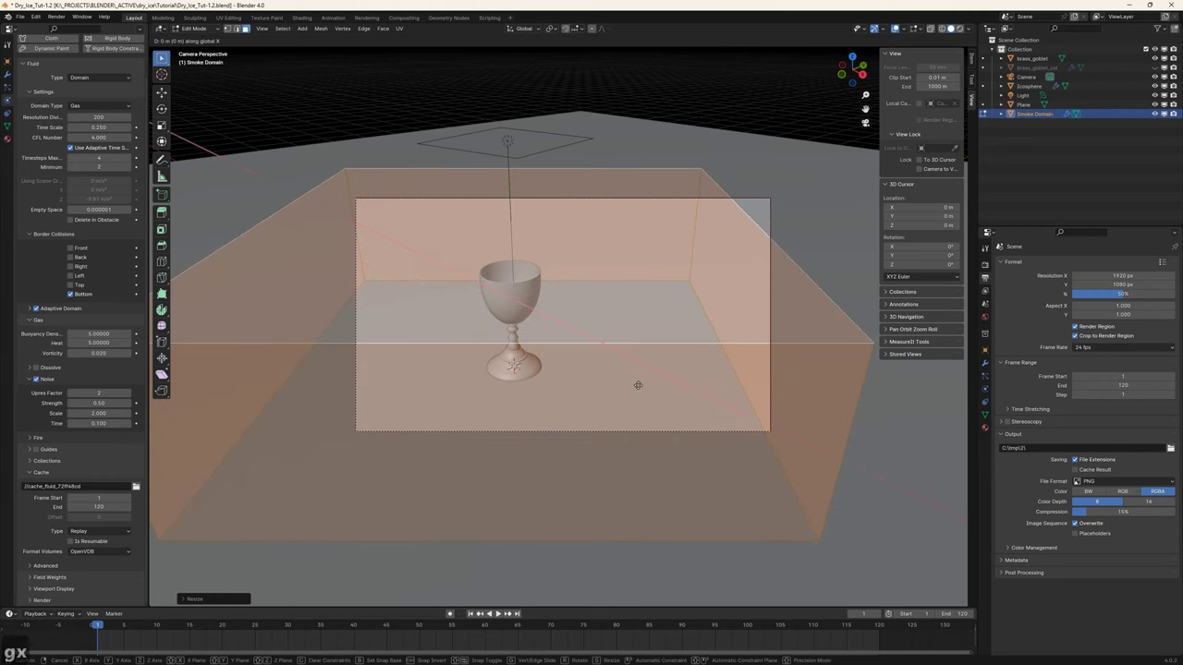
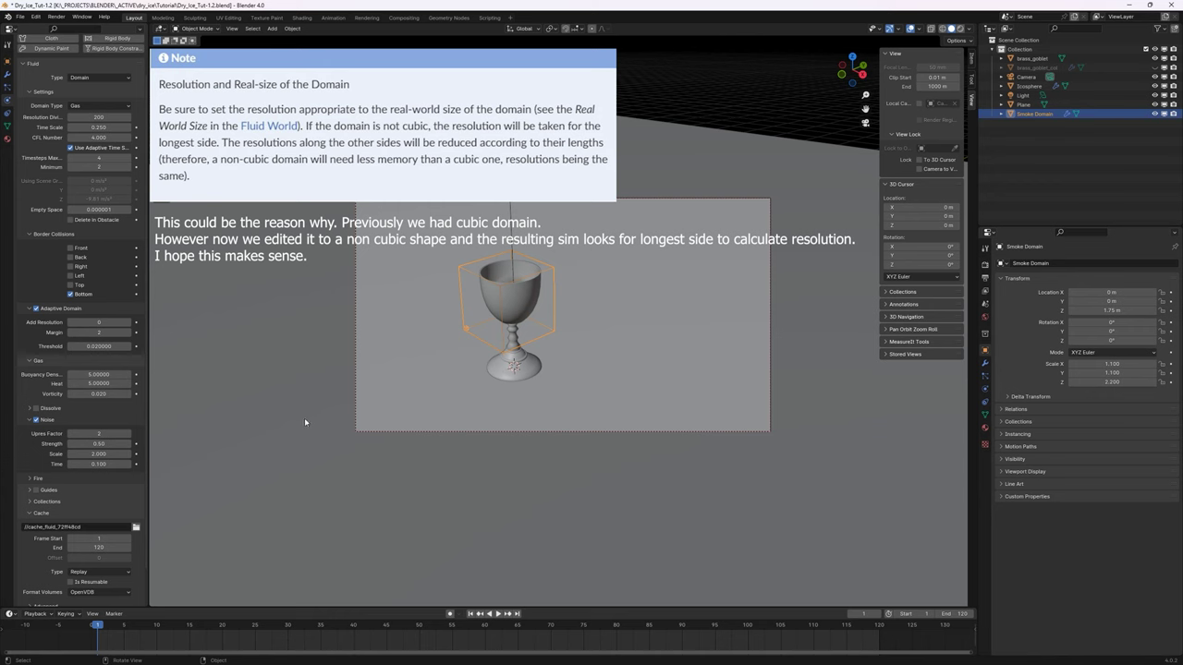
Keep the Smoke Domain's fluid cache type on Replay and play the simulation to rebuild the smoke up to frame 120.
click(98, 572)
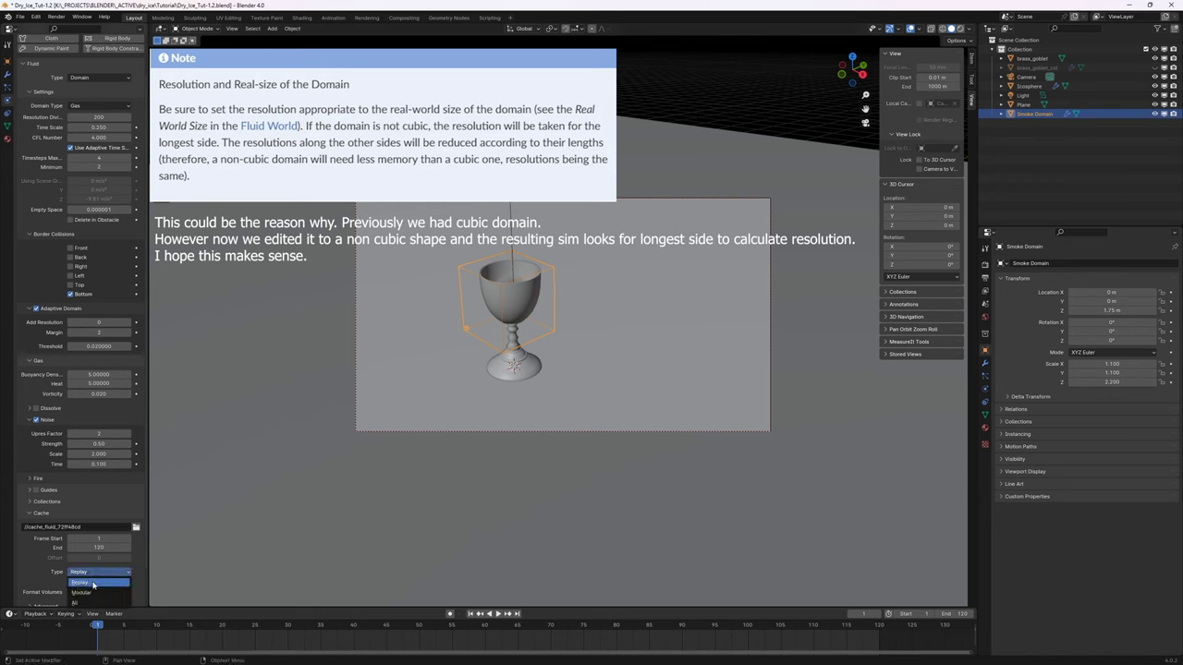
click(93, 582)
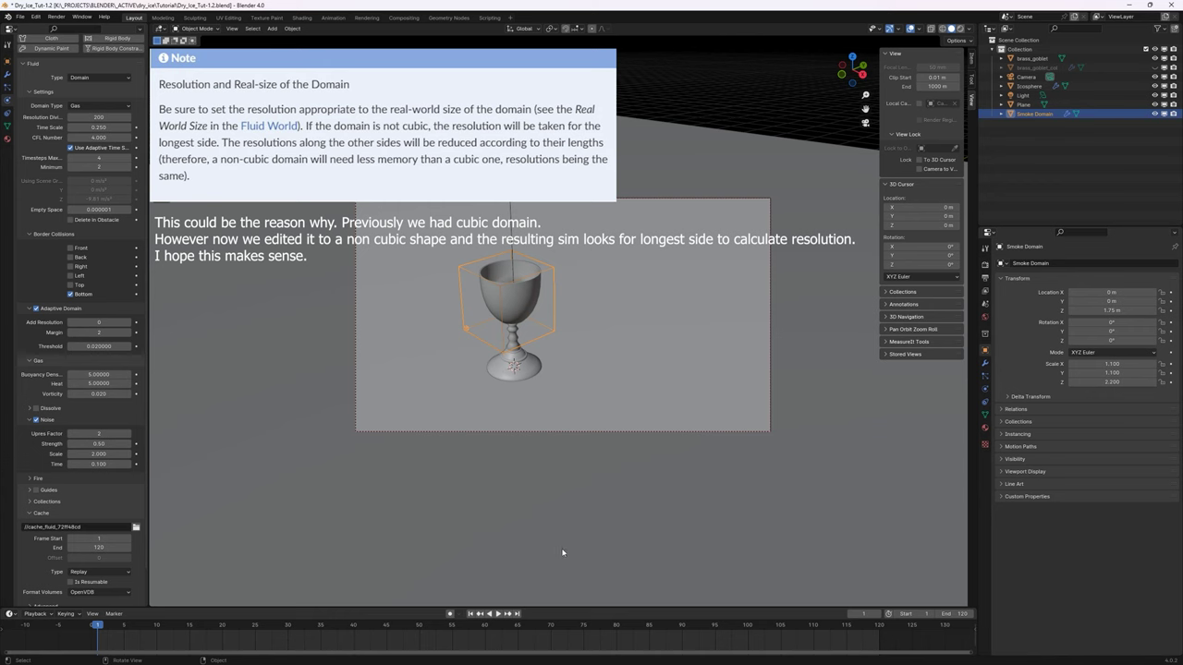
click(498, 614)
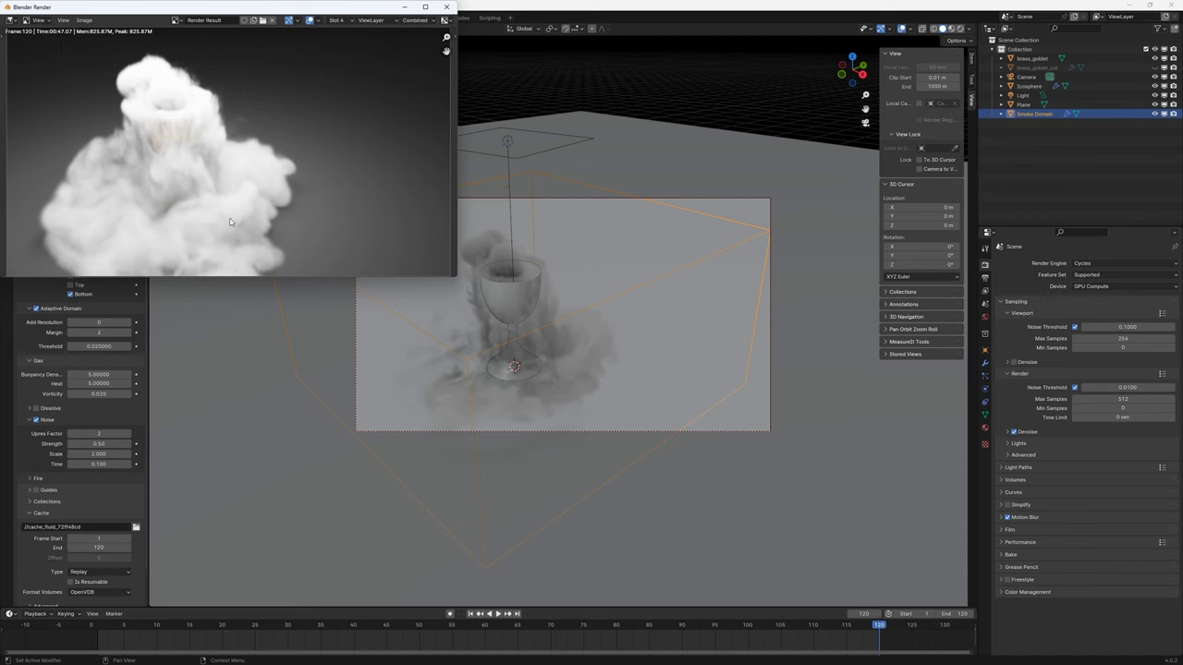
Close the render window and show the Smoke Domain Material's nodes in the Shading workspace with a rendered viewport preview.
key(Escape)
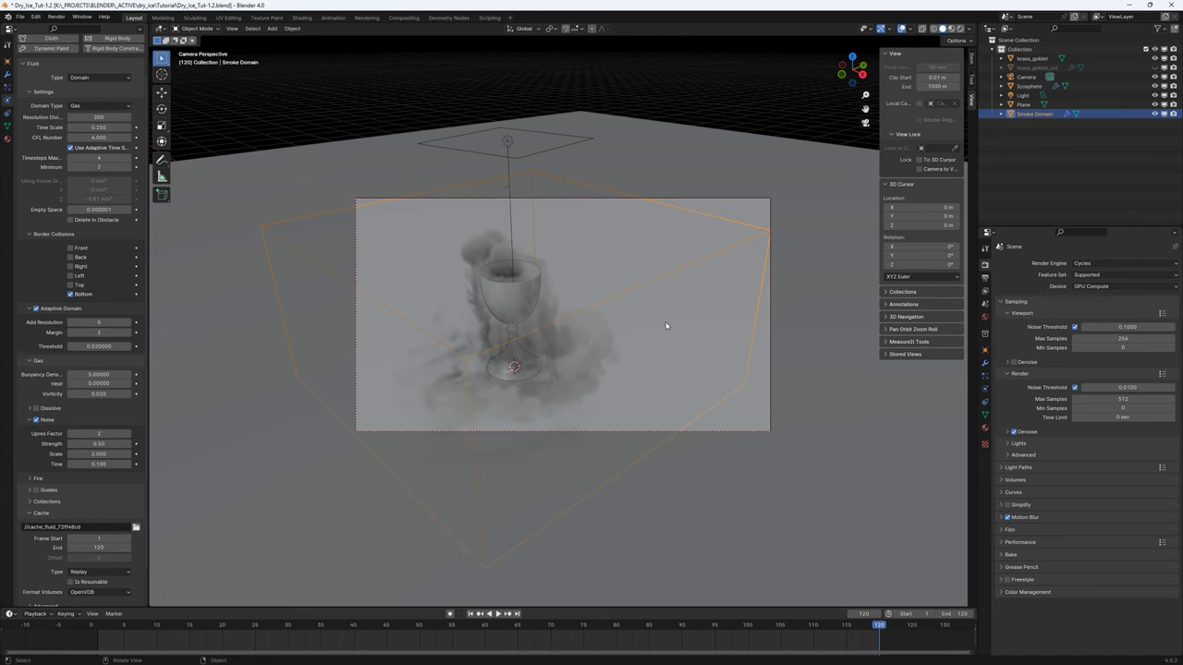
click(307, 18)
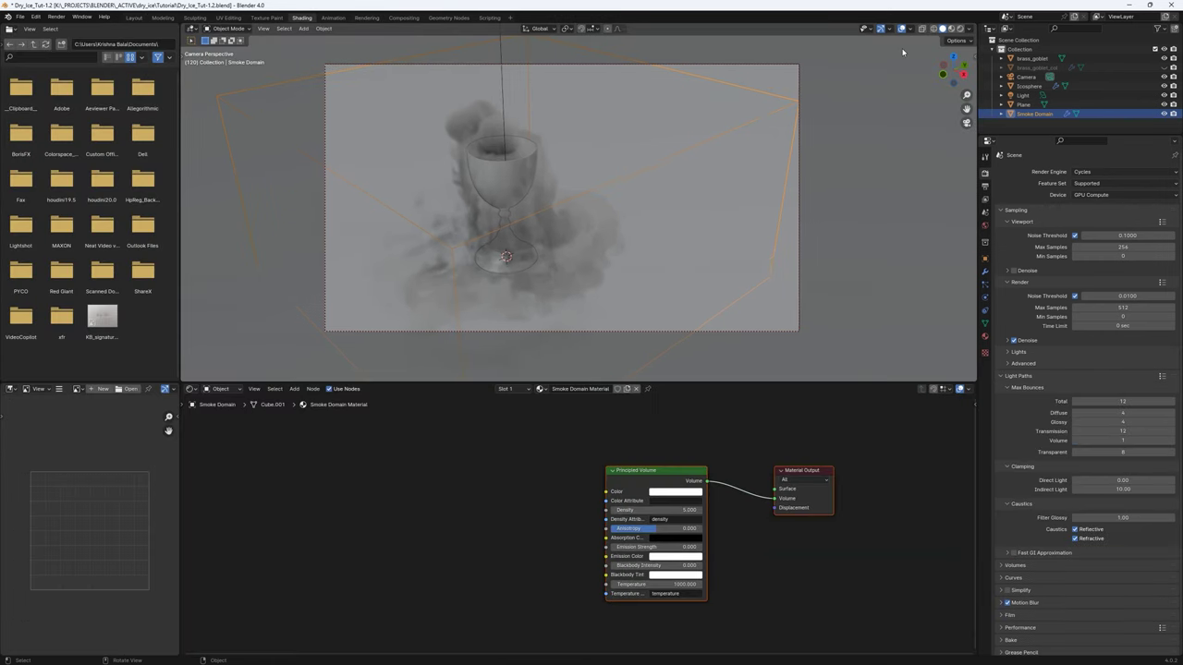
click(959, 29)
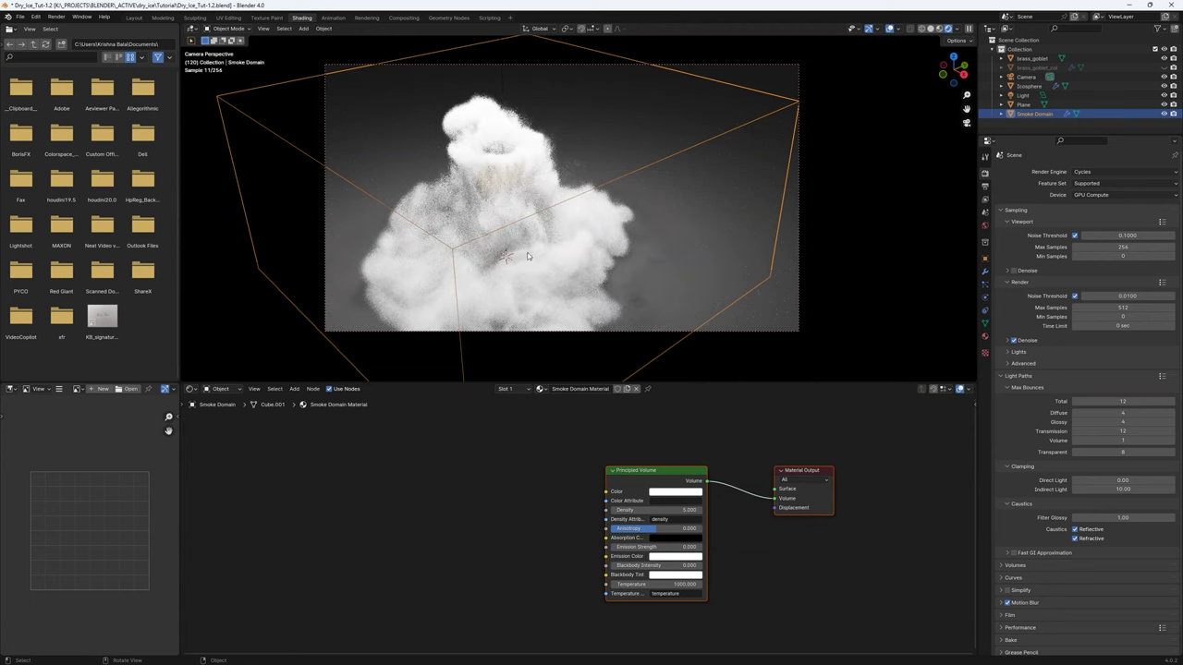
Add a density Attribute node and feed it through Add and Multiply math nodes, multiplying by 2, into the Principled Volume's Density.
key(shift+a)
text(density)
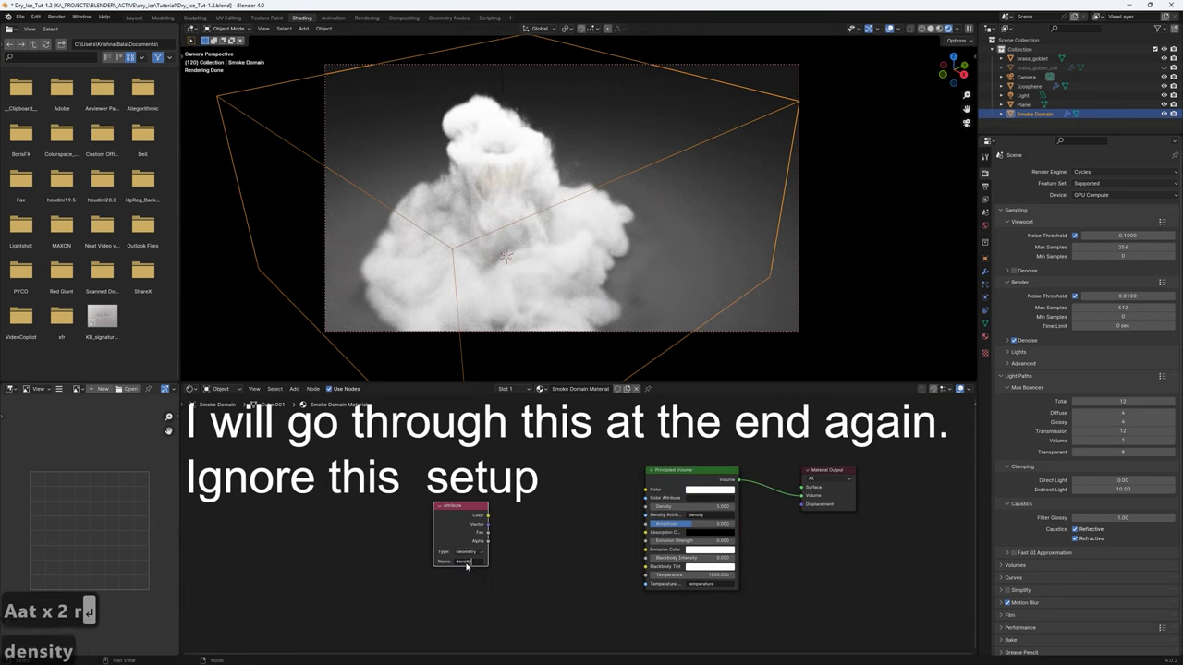
key(shift+a)
text(math)
key(Return)
click(459, 511)
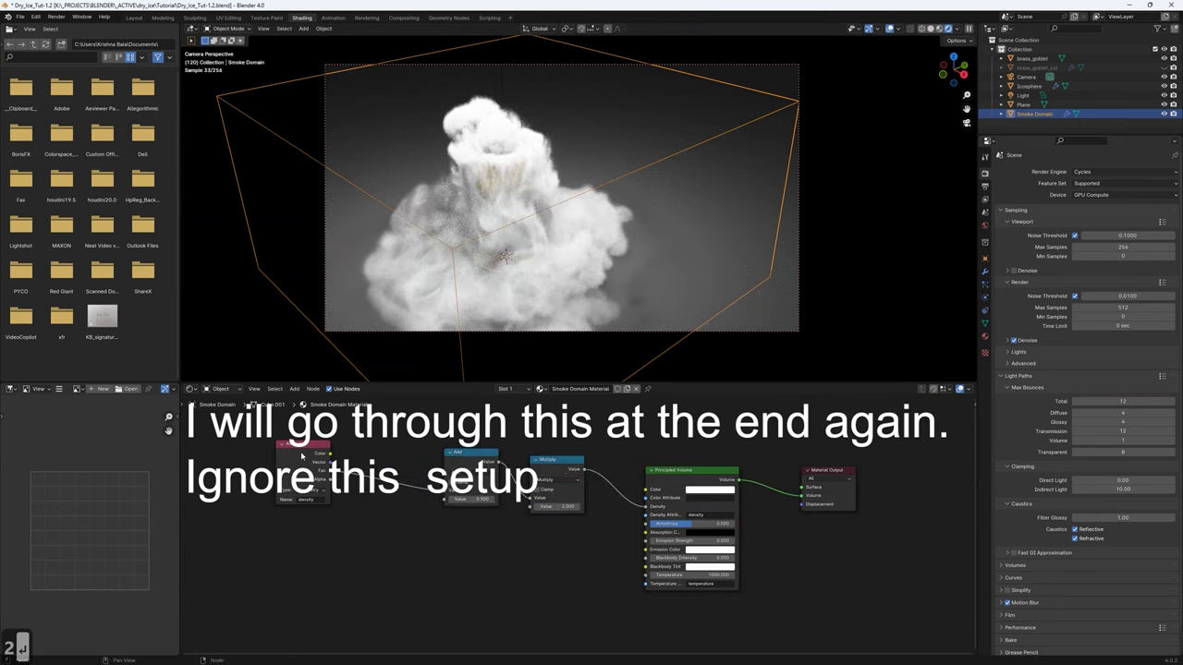
Add a second Attribute node for heat and multiply it, through a Color Ramp, with the density attribute ahead of the Add node.
key(shift+d)
text(heat)
drag(333, 562, 355, 554)
text(colo)
key(Return)
drag(456, 534, 490, 494)
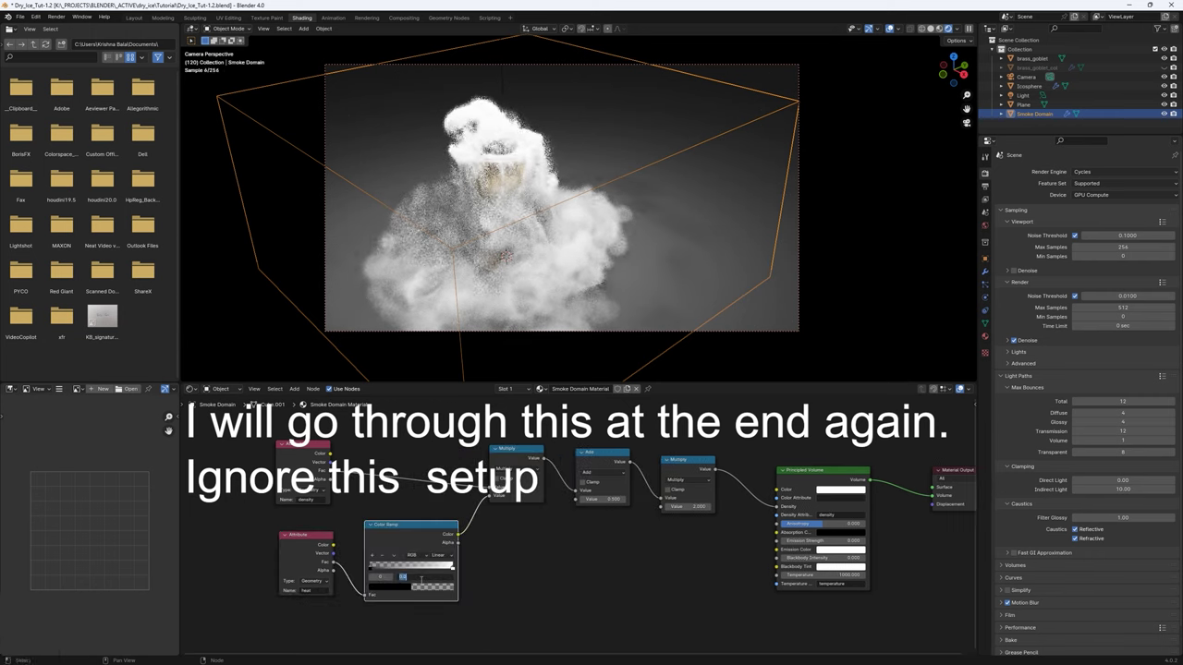
Set the position of the Color Ramp's black stop to 0.25.
double_click(429, 576)
text(0.25)
key(Return)
Set the Add node's value to 0.05 and enable its Clamp option.
double_click(602, 498)
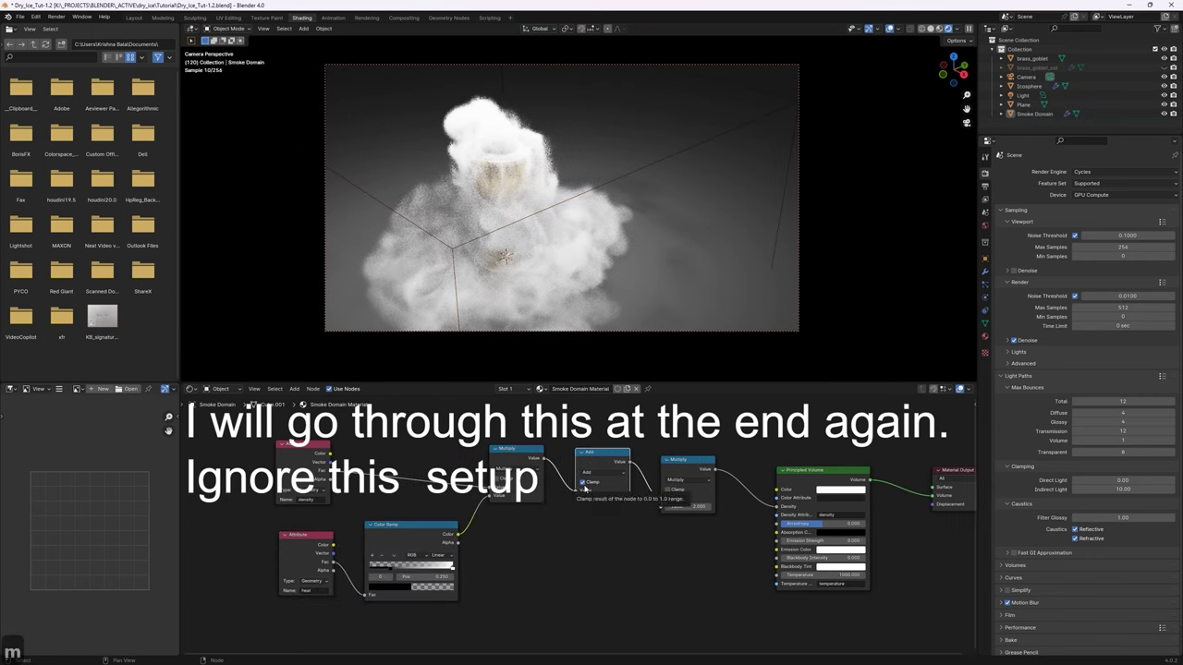
text(0.05)
key(Return)
scroll(527, 100, up, 2)
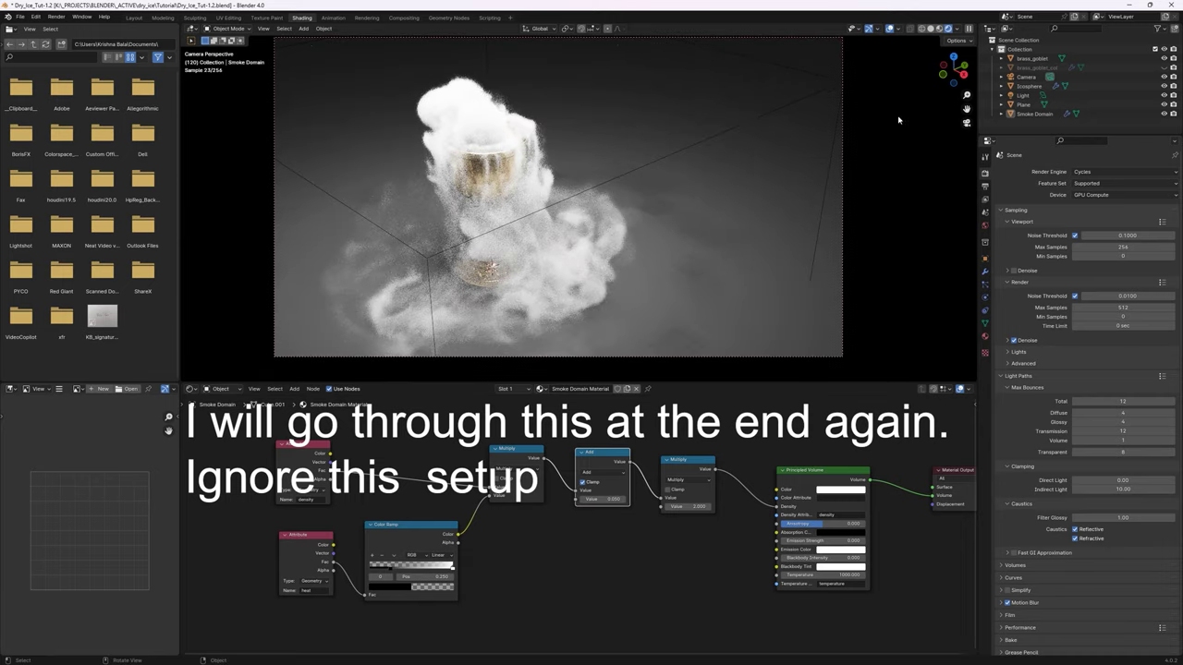
Set the area light's power to 350 W.
click(1023, 95)
click(985, 297)
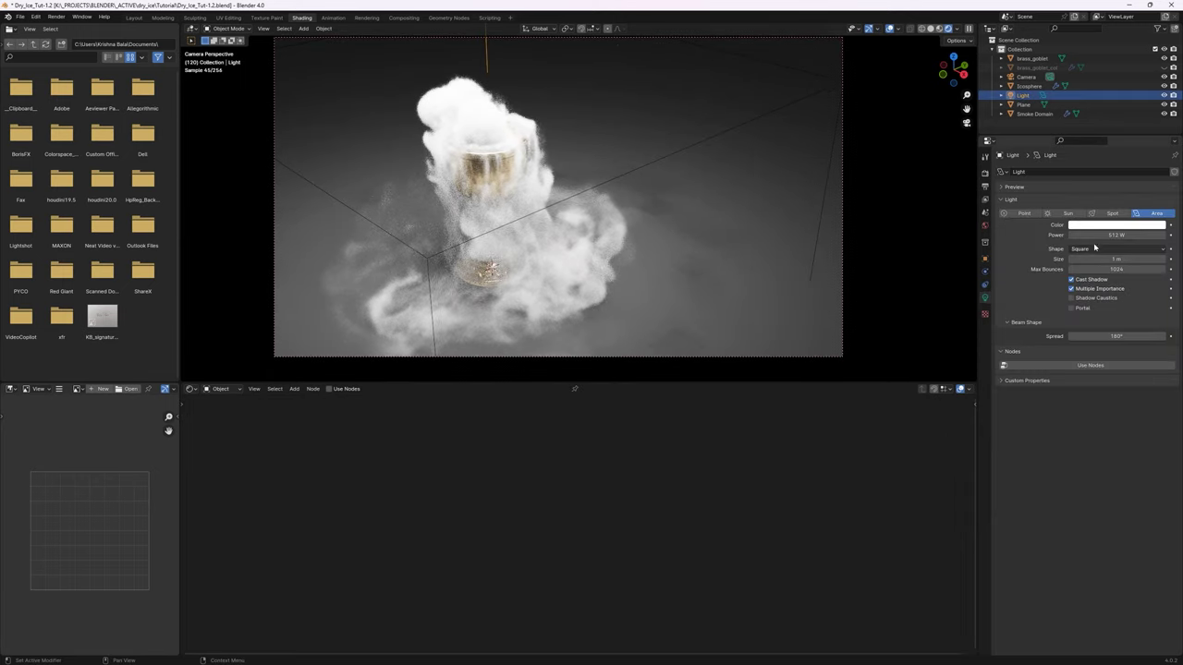
double_click(1111, 237)
text(356)
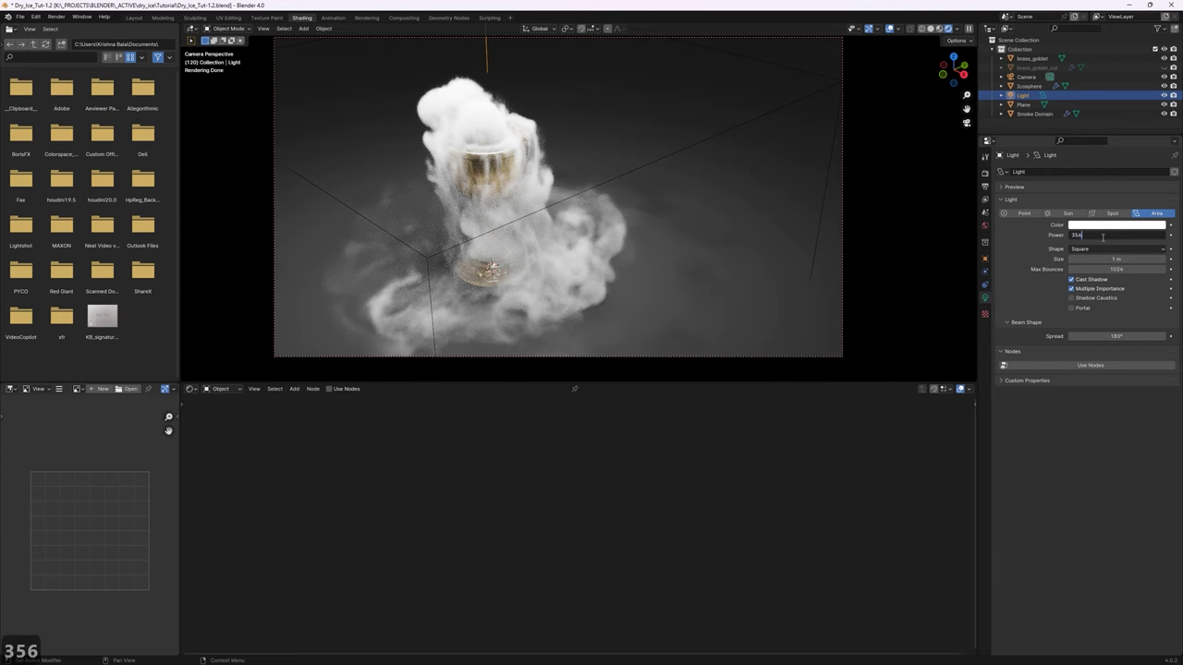
key(BackSpace)
text(0)
key(Return)
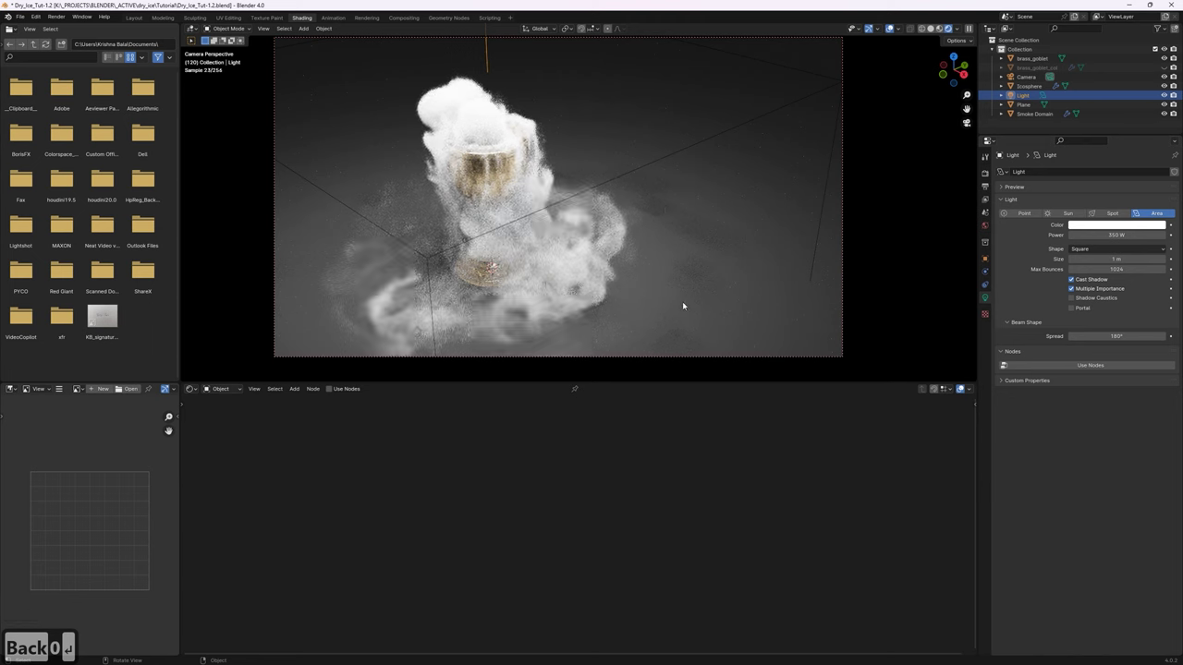
Try the area light with Cast Shadow off in the rendered preview and restore the shadow setting.
click(1071, 286)
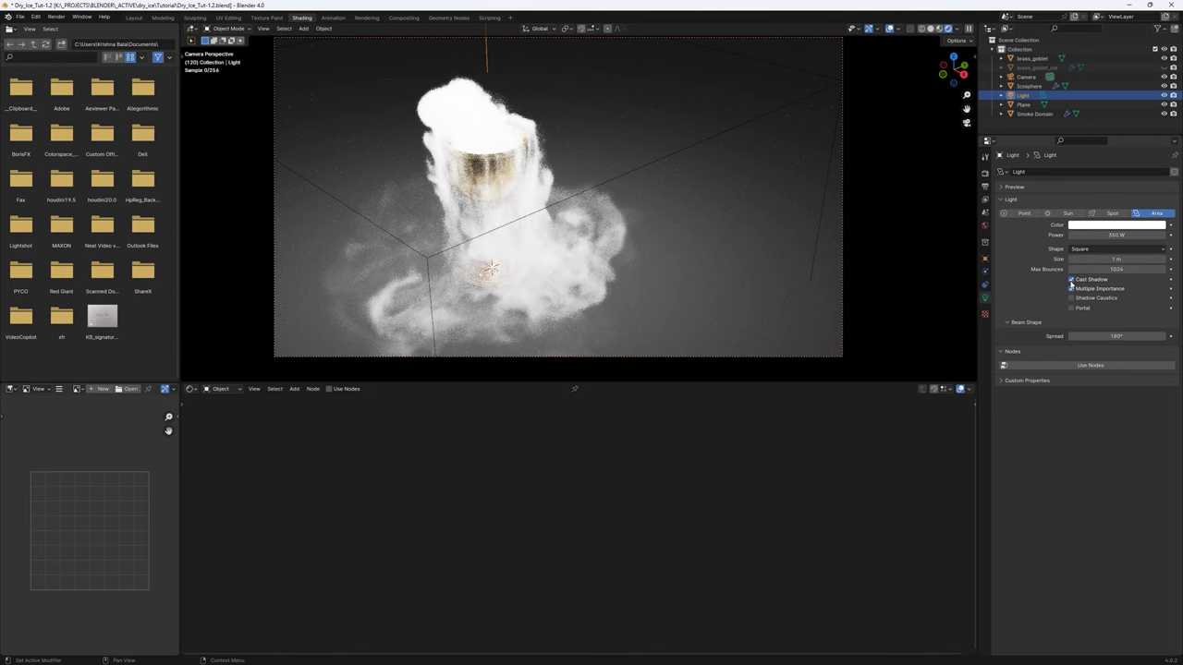
scroll(712, 238, down, 4)
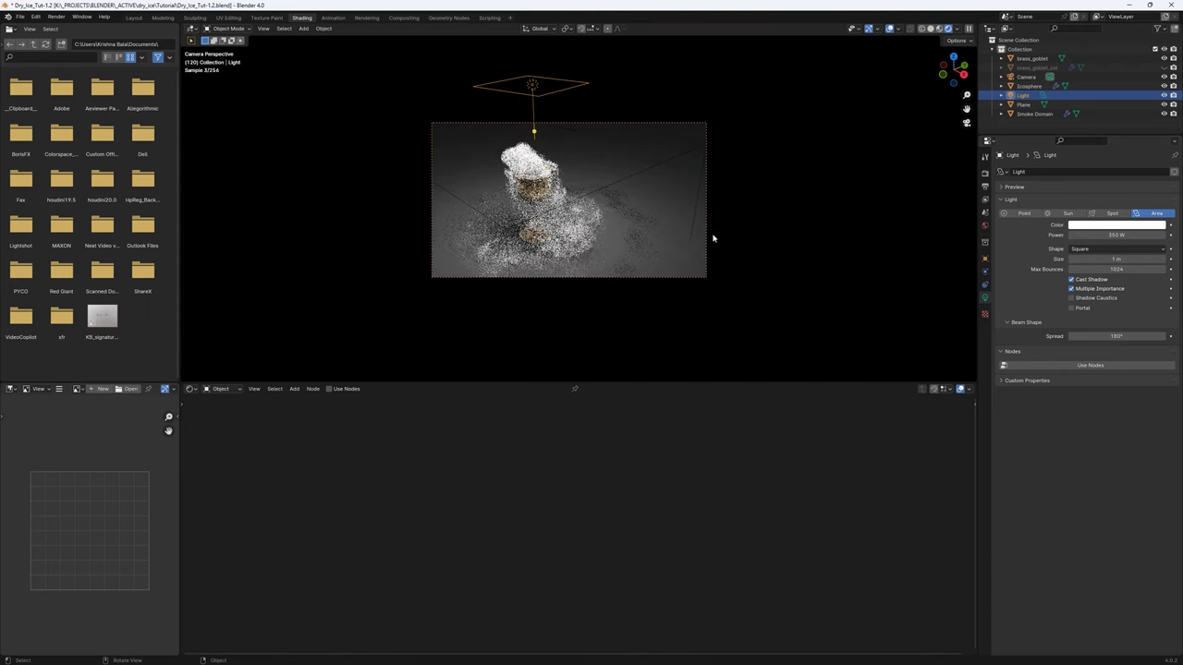
click(552, 84)
key(ctrl+z)
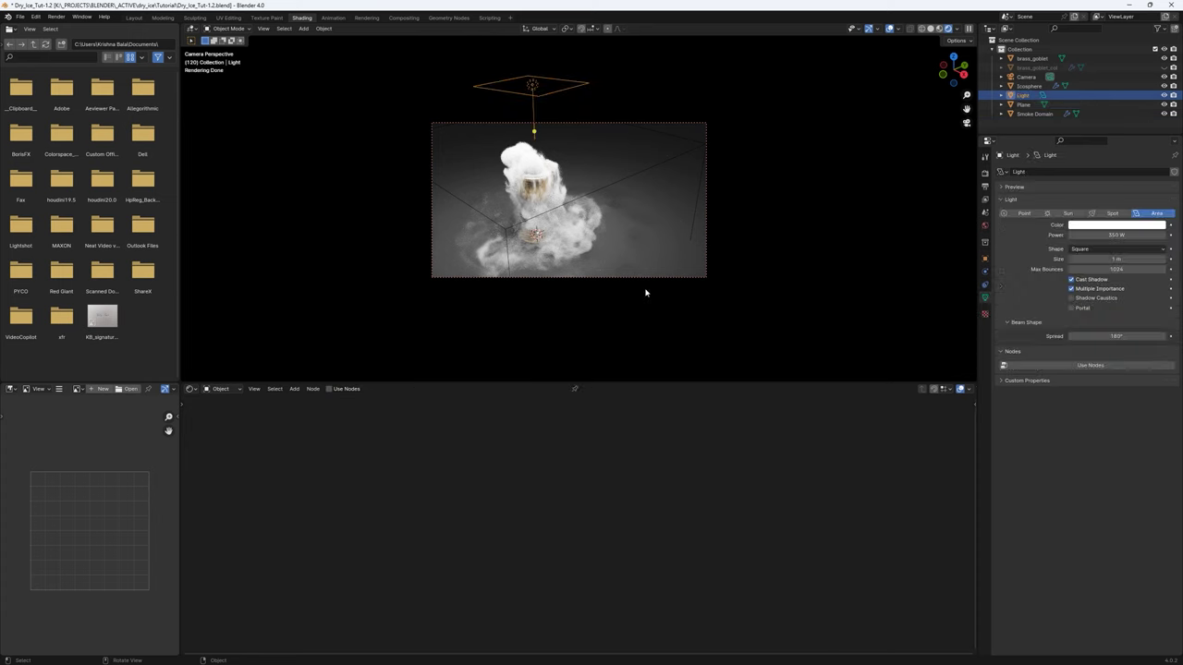
Raise the area light along the Z axis and set its Z location to exactly 3.5 m.
key(g)
key(z)
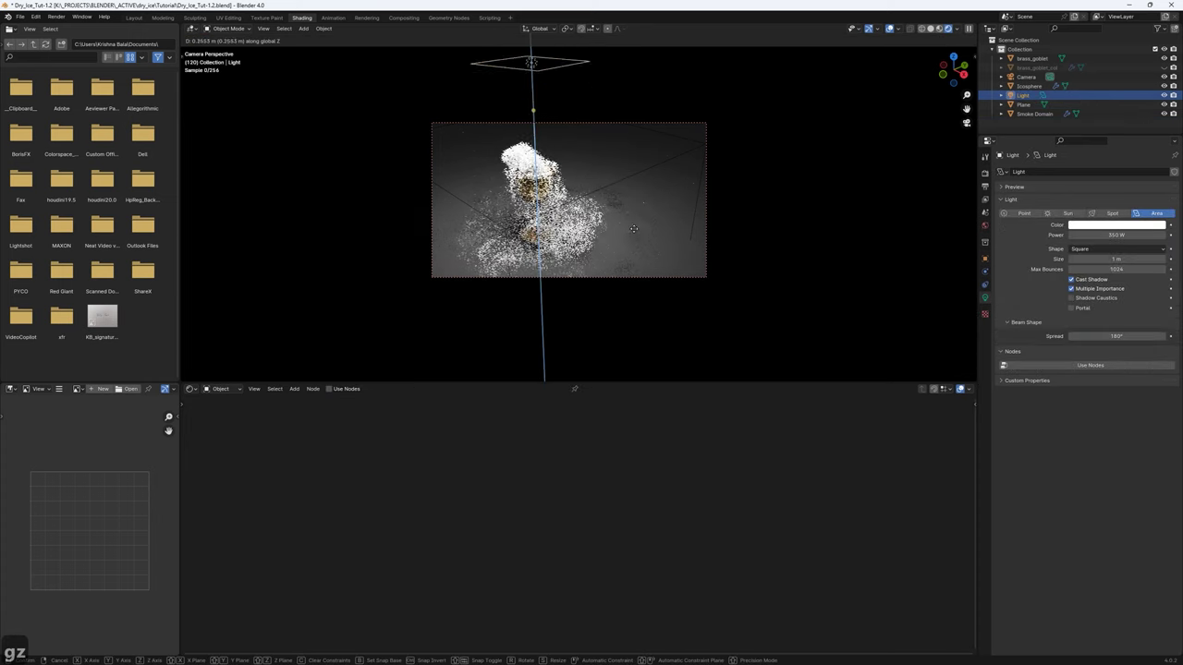
click(671, 265)
scroll(662, 267, down, 3)
click(985, 259)
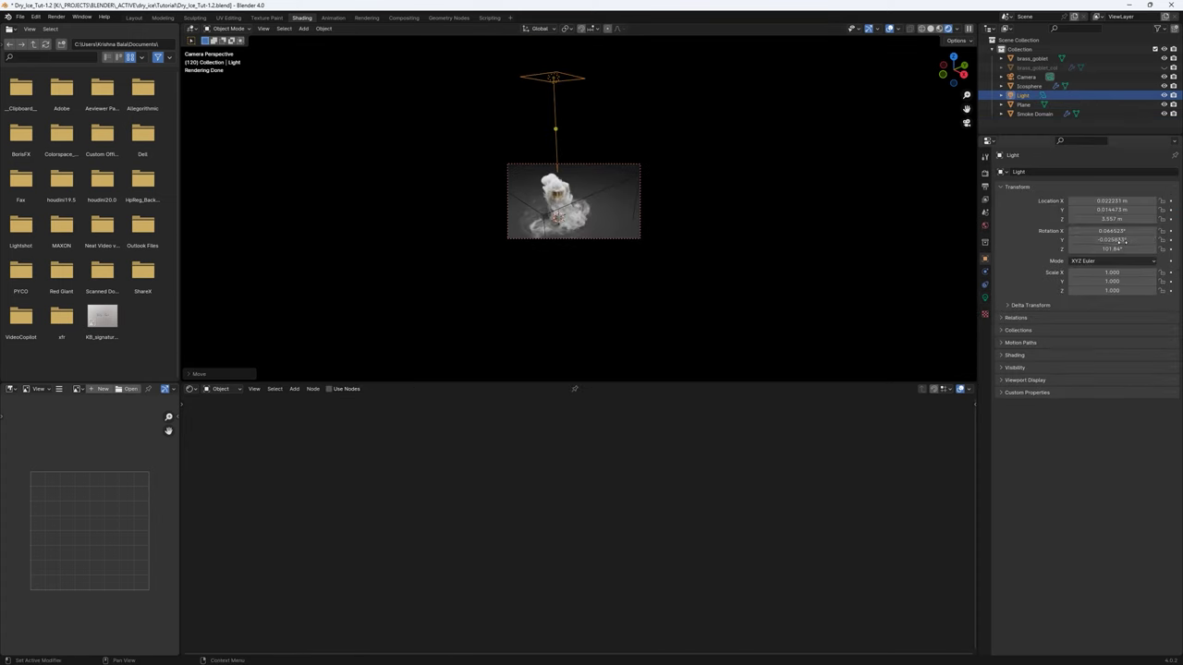
double_click(1113, 219)
text(3.5)
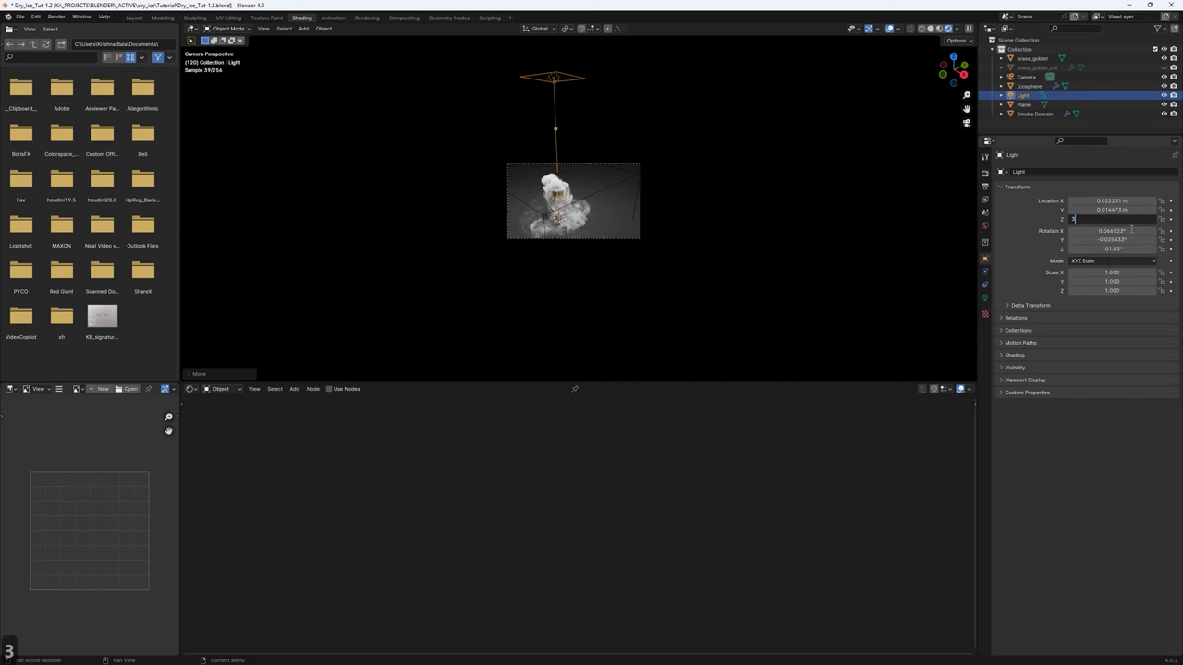
key(Return)
scroll(674, 164, up, 8)
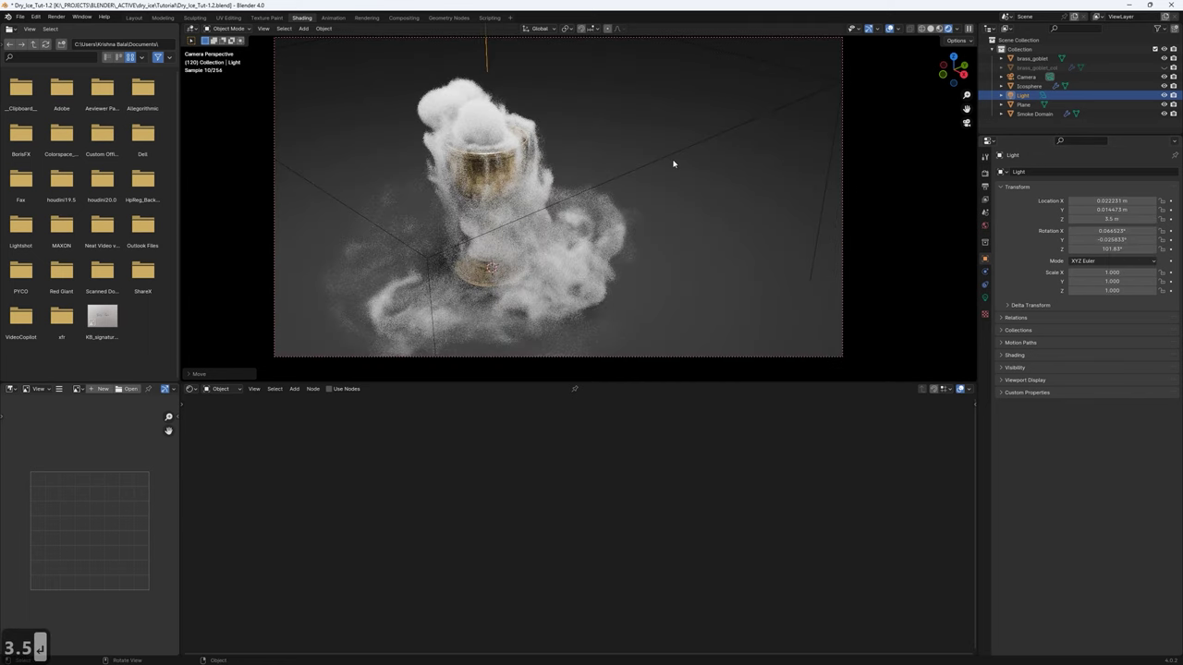
Change the Base Color of the floor plane's material to an orange-brown.
click(1033, 113)
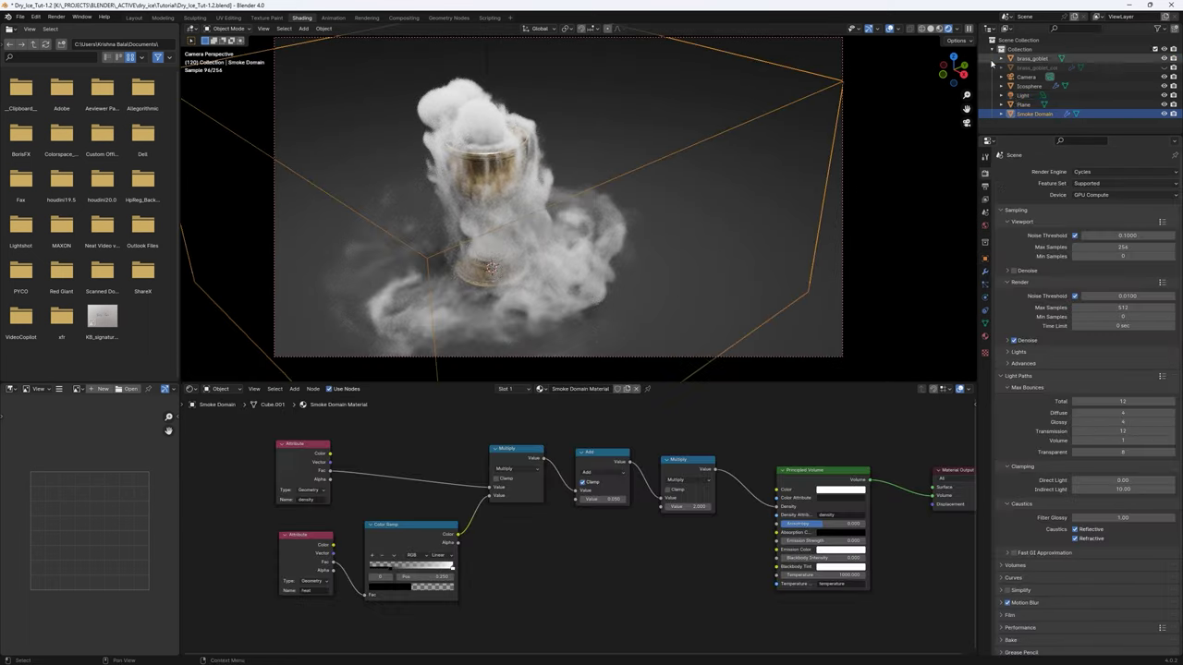
click(1020, 105)
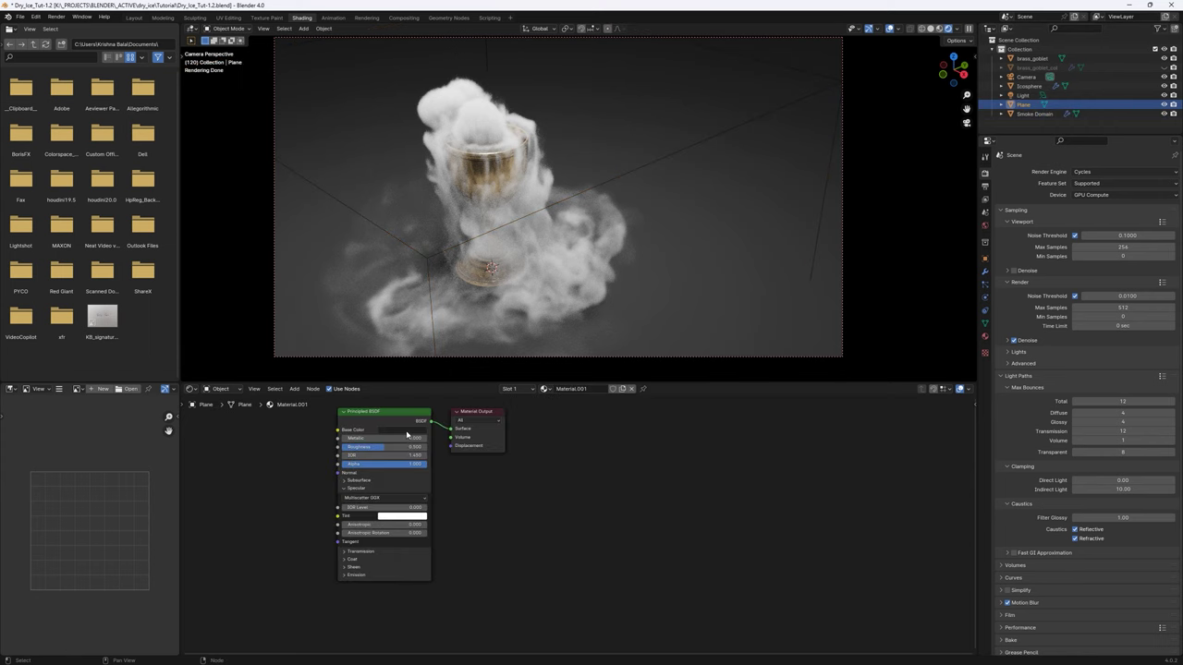
click(406, 430)
click(430, 360)
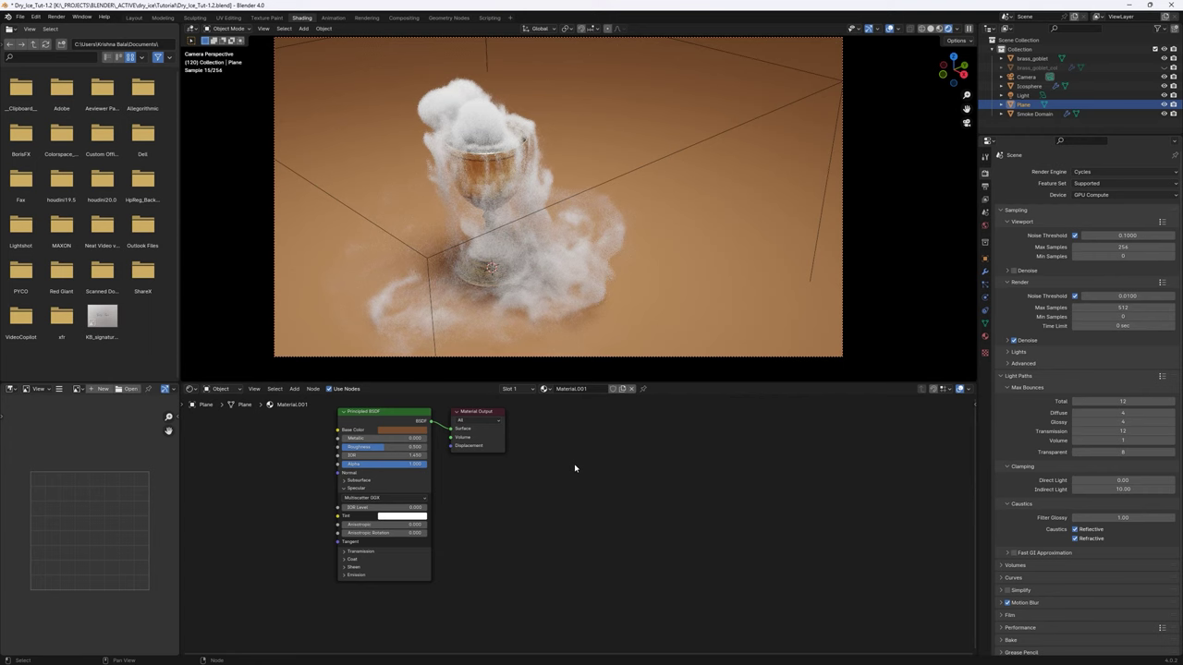
Switch the viewport to solid shading and close the rendered goblet image.
click(930, 30)
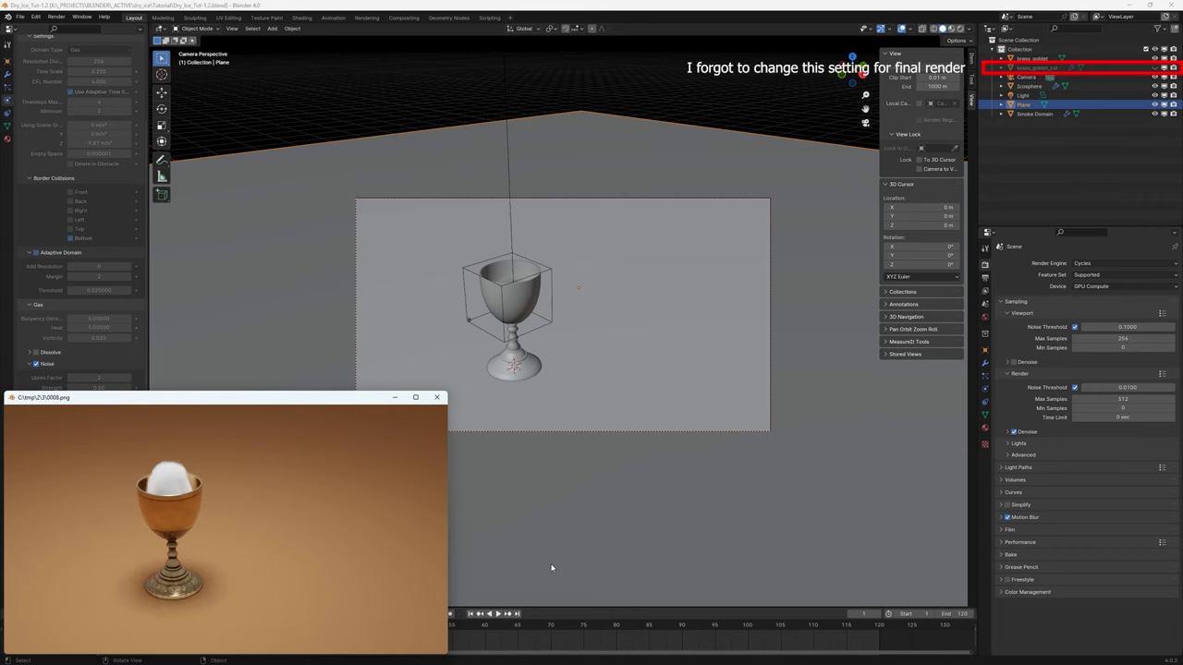
click(436, 397)
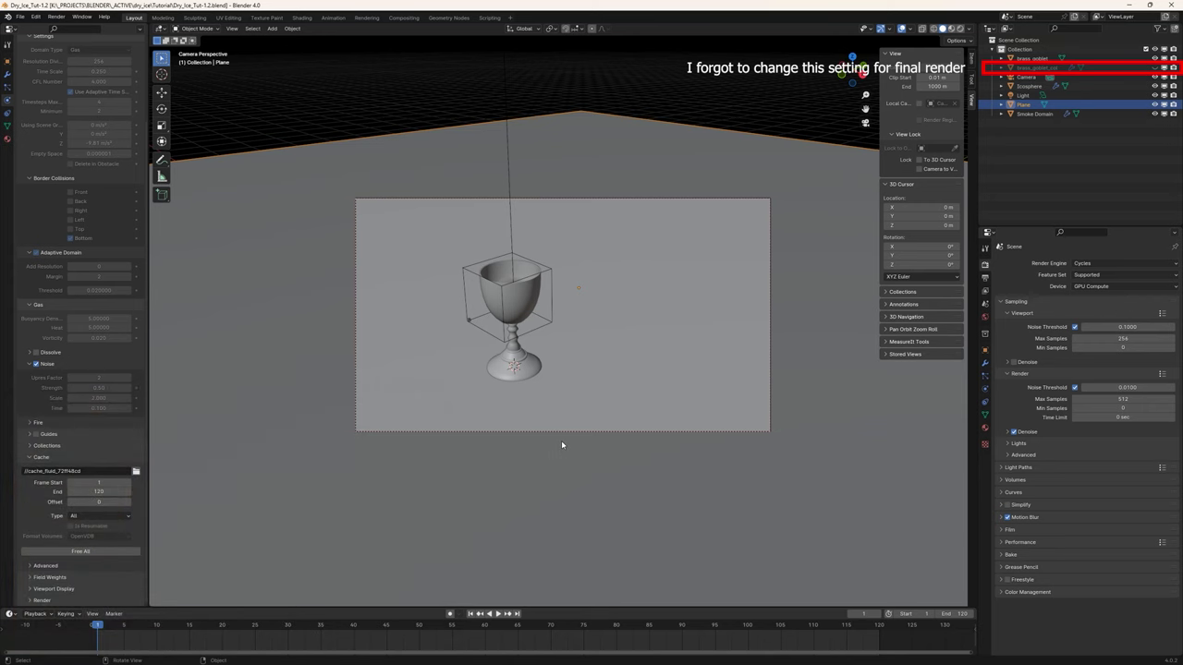
Select the Smoke Domain, jump to the last frame, and bring up its material nodes in the Shading workspace.
click(302, 18)
key(Home)
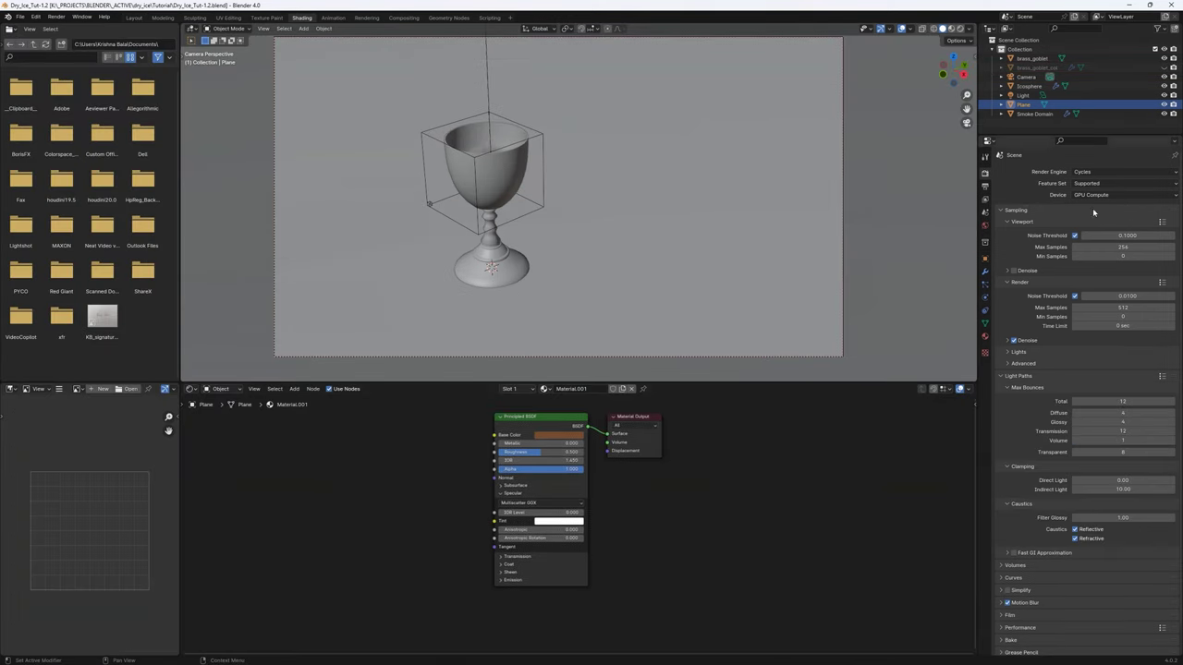
click(1034, 114)
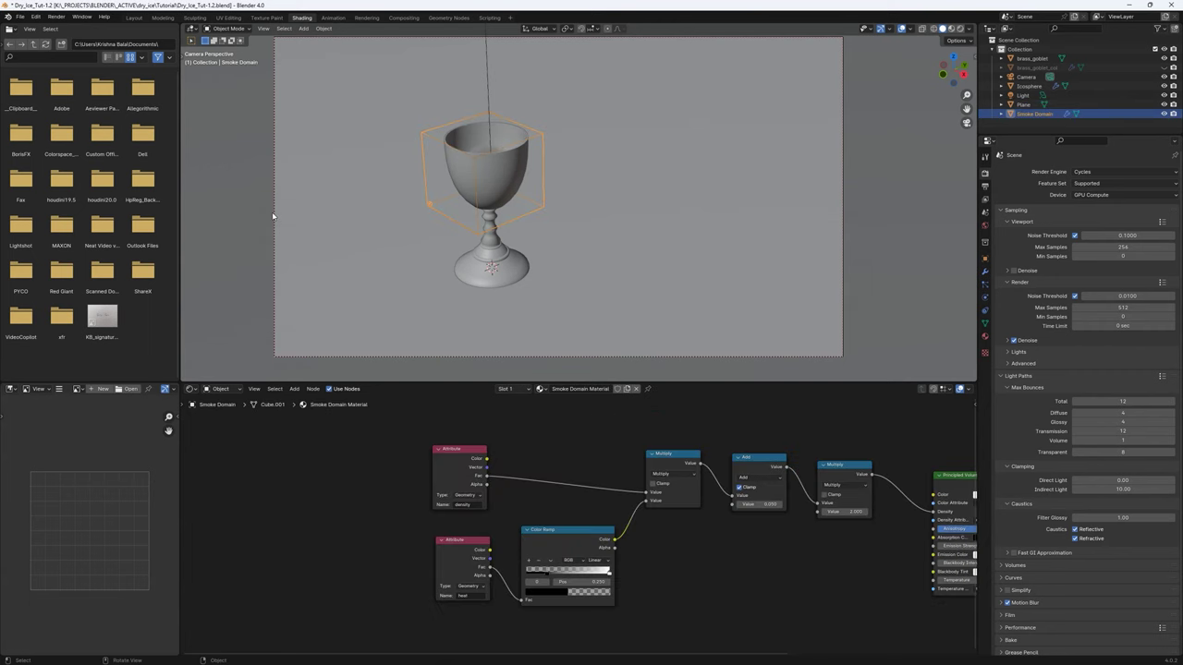
click(134, 17)
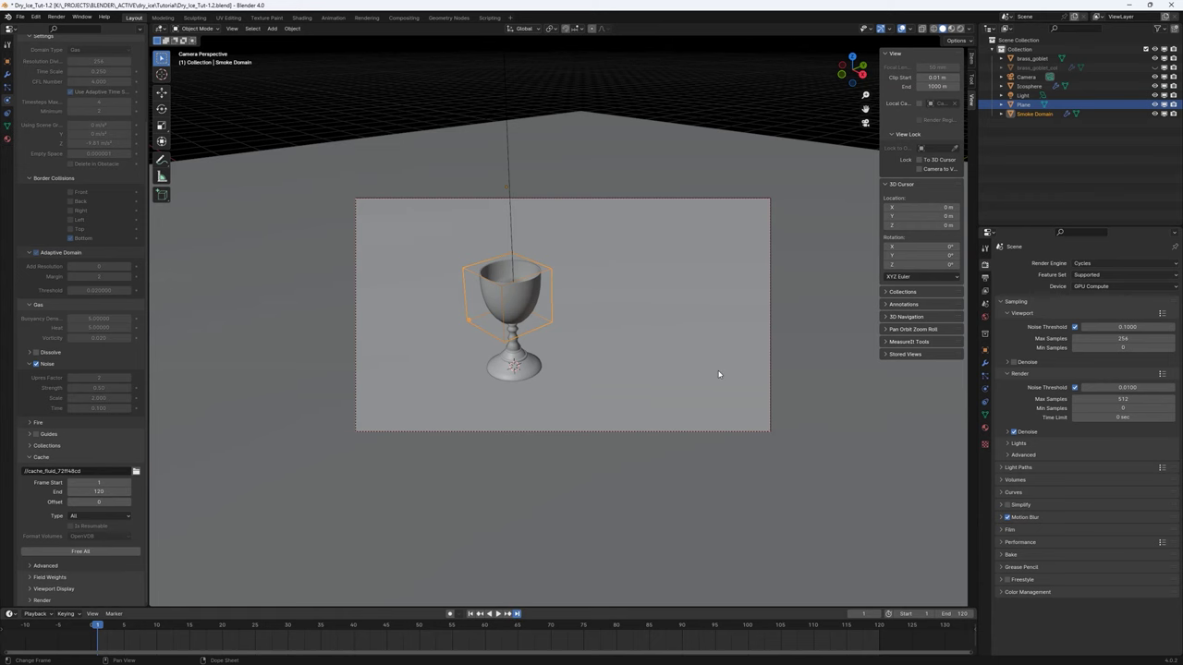
key(shift+Right)
click(303, 18)
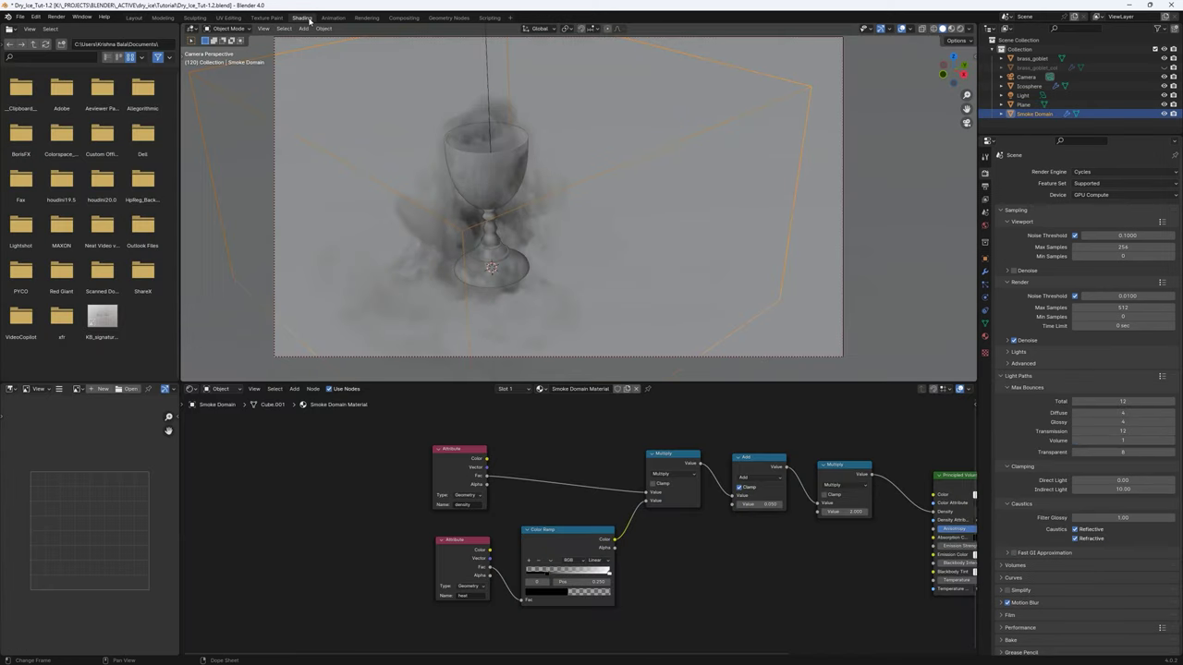
Delete all nodes feeding the Principled Volume's Density in the Smoke Domain Material and switch to the rendered preview.
scroll(690, 502, down, 1)
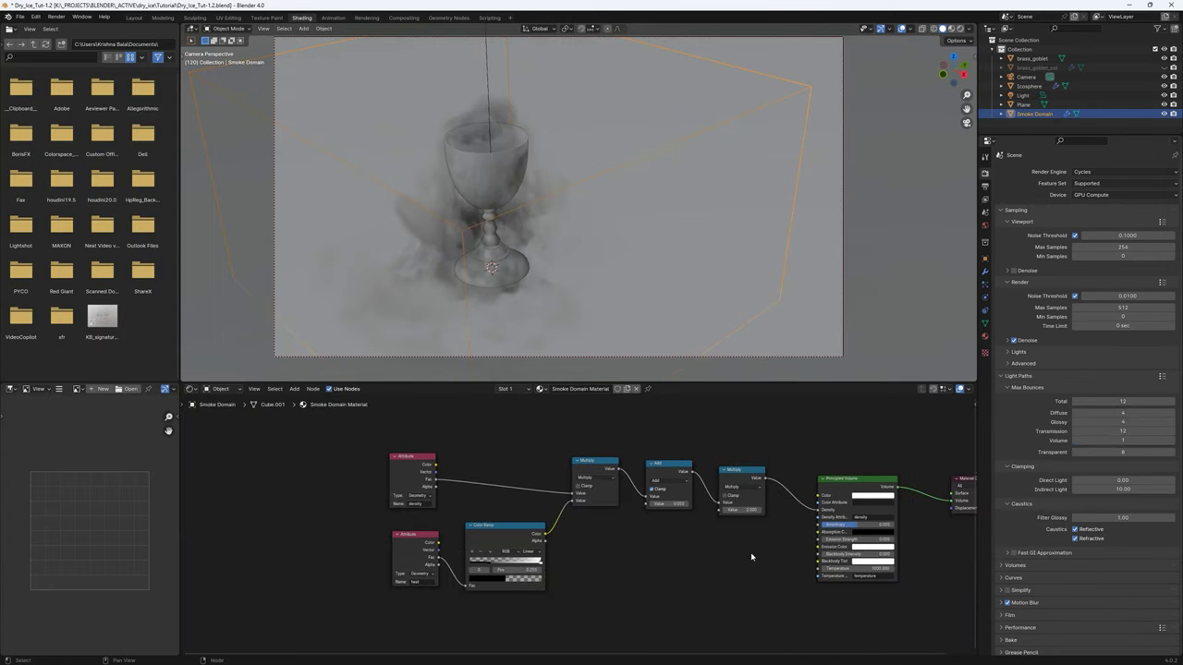
middle_drag(751, 557, 713, 542)
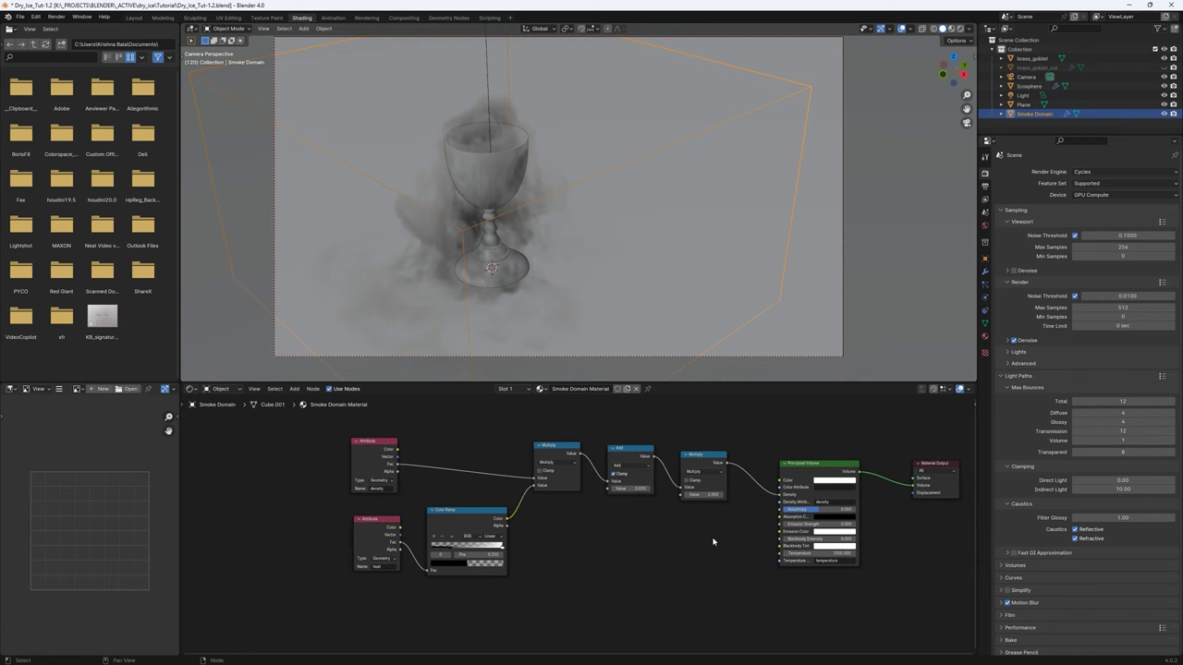
drag(730, 580, 364, 465)
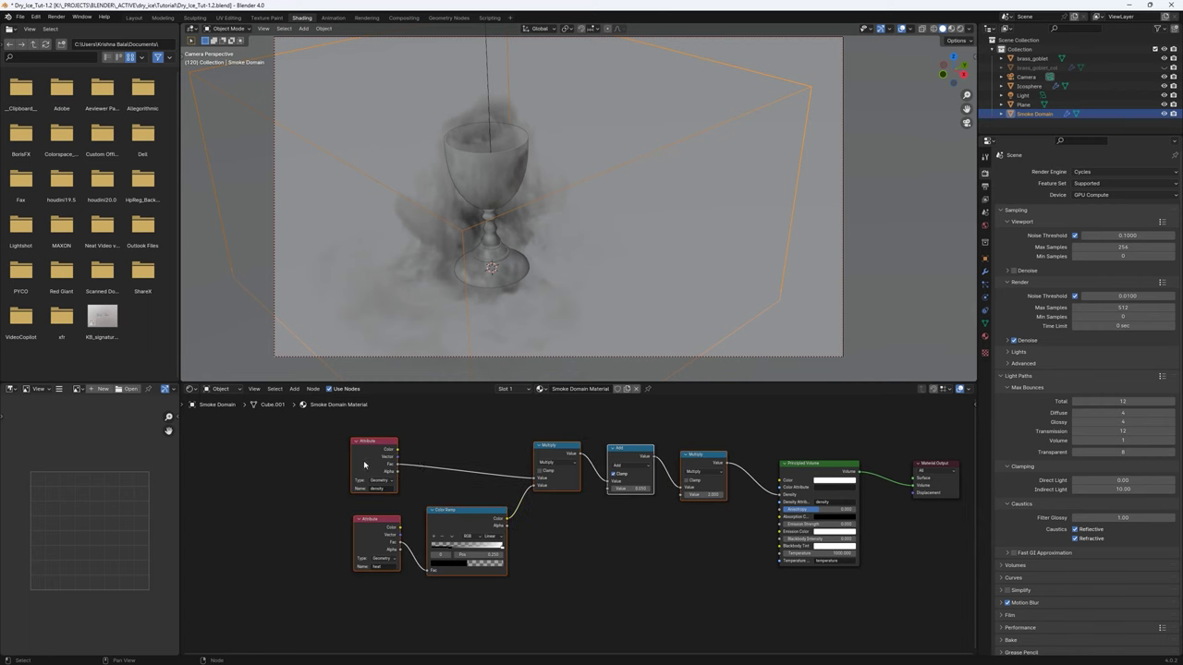
key(Delete)
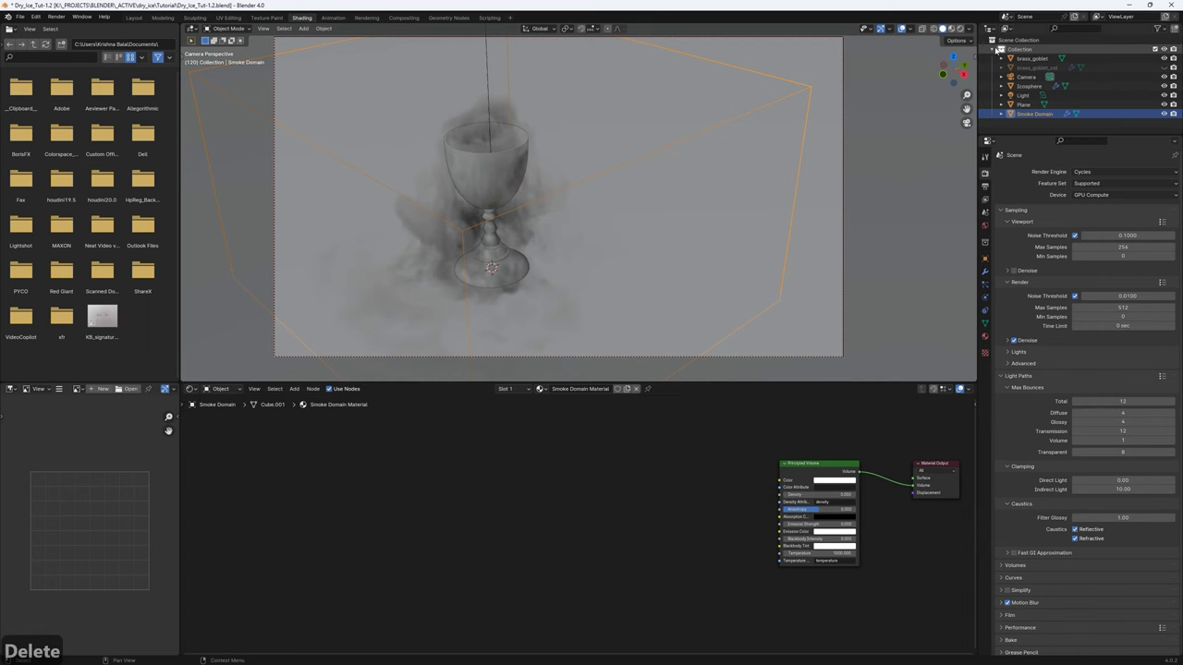
click(964, 29)
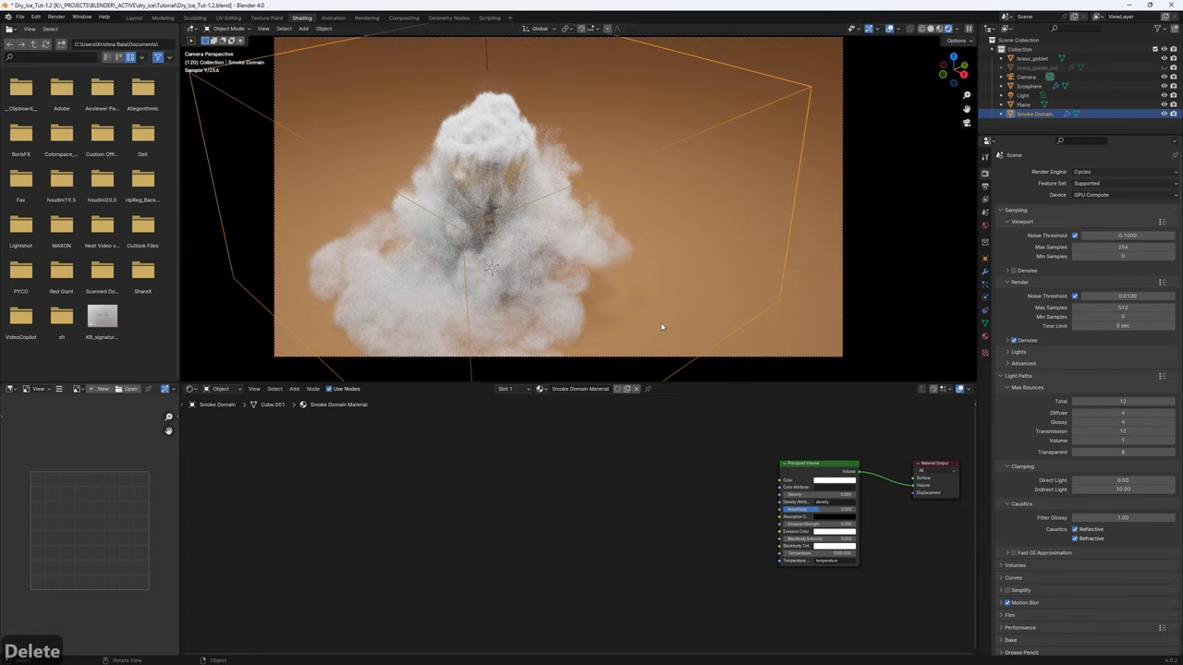
Add an Attribute node in front of the Principled Volume node.
ctrl+scroll(687, 480, down, 2)
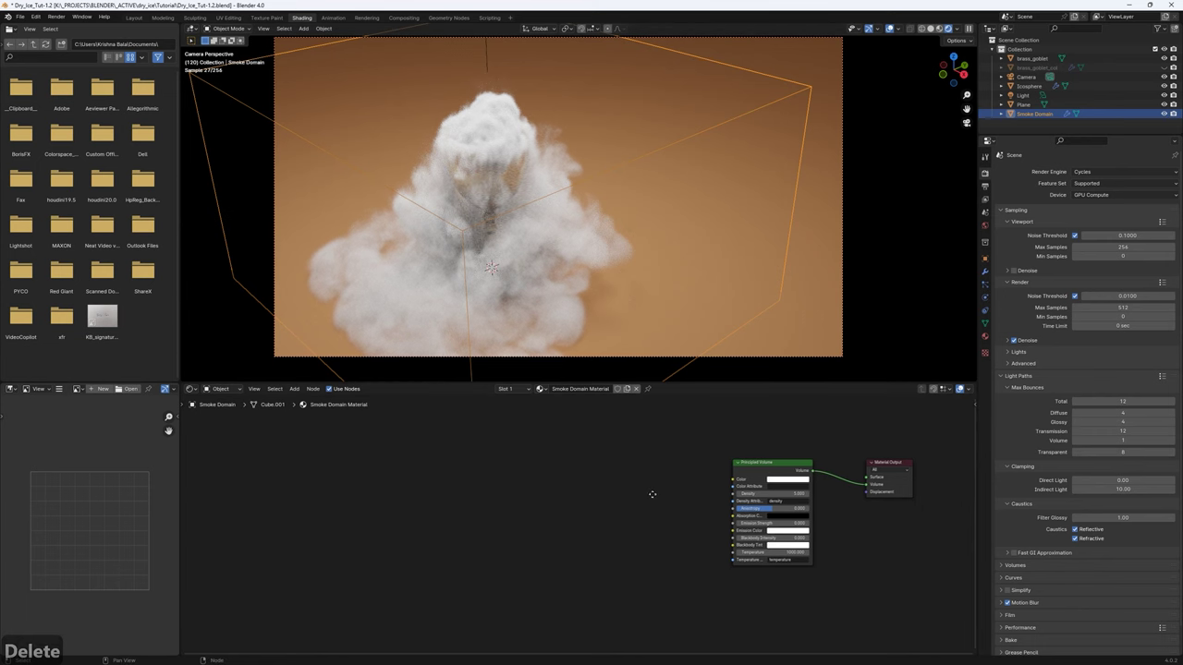
key(shift+a)
click(610, 507)
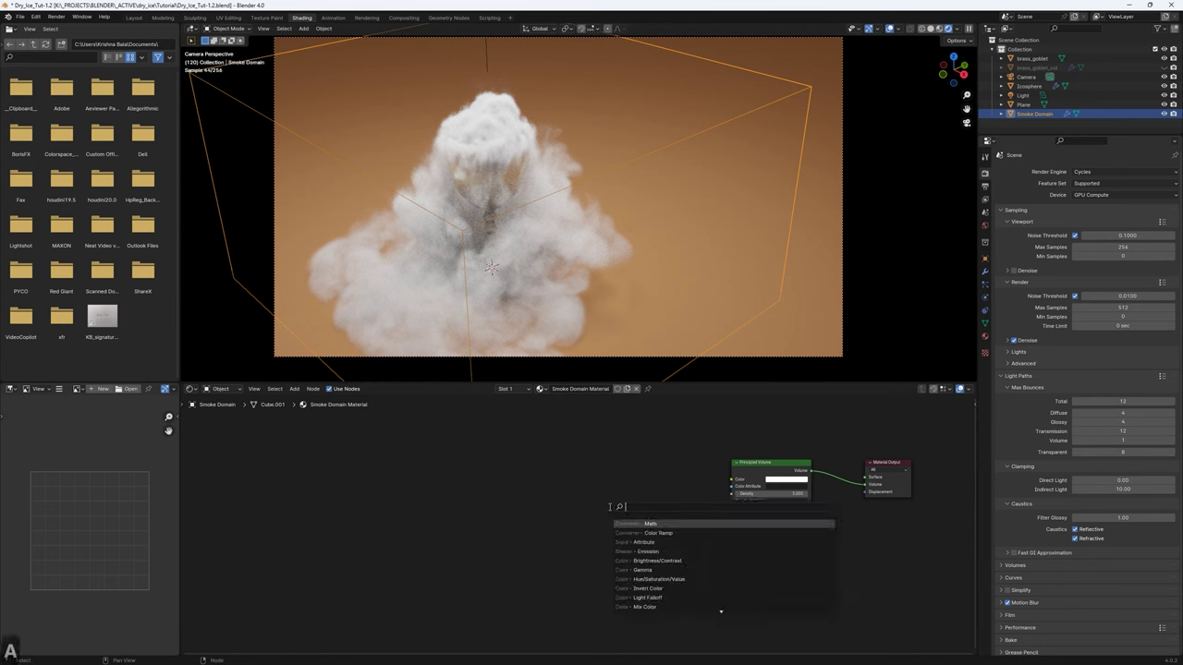
text(attr)
key(Return)
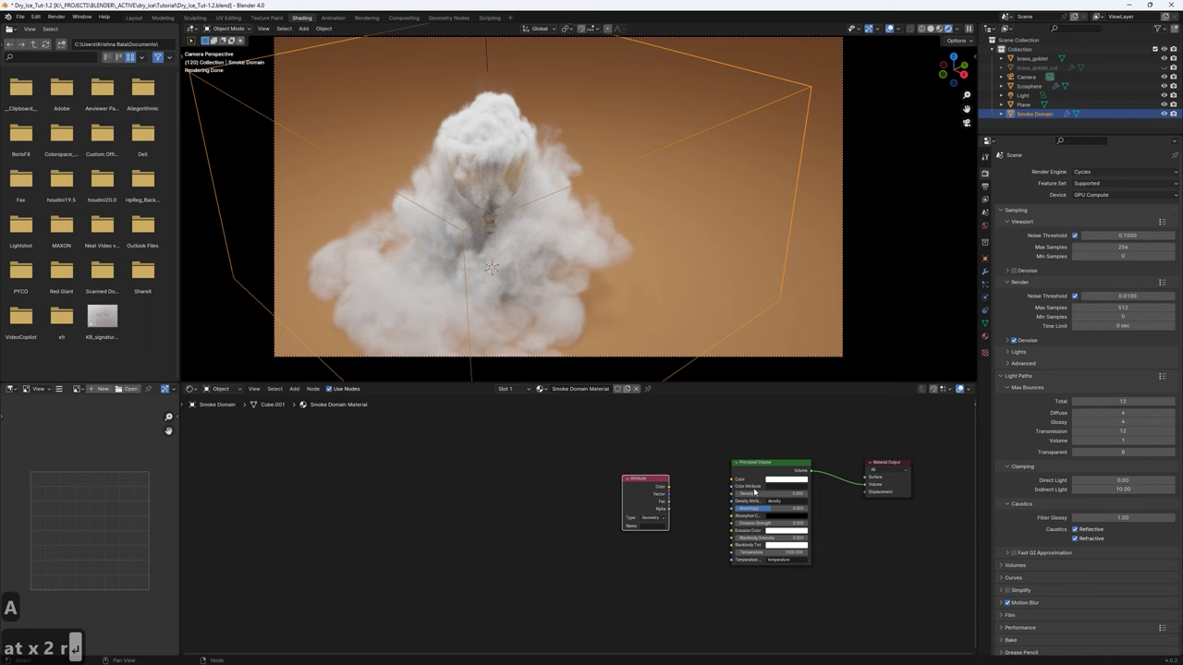
Connect the Attribute node's Fac output to the Principled Volume's Density input and set the attribute name to density.
scroll(754, 493, up, 4)
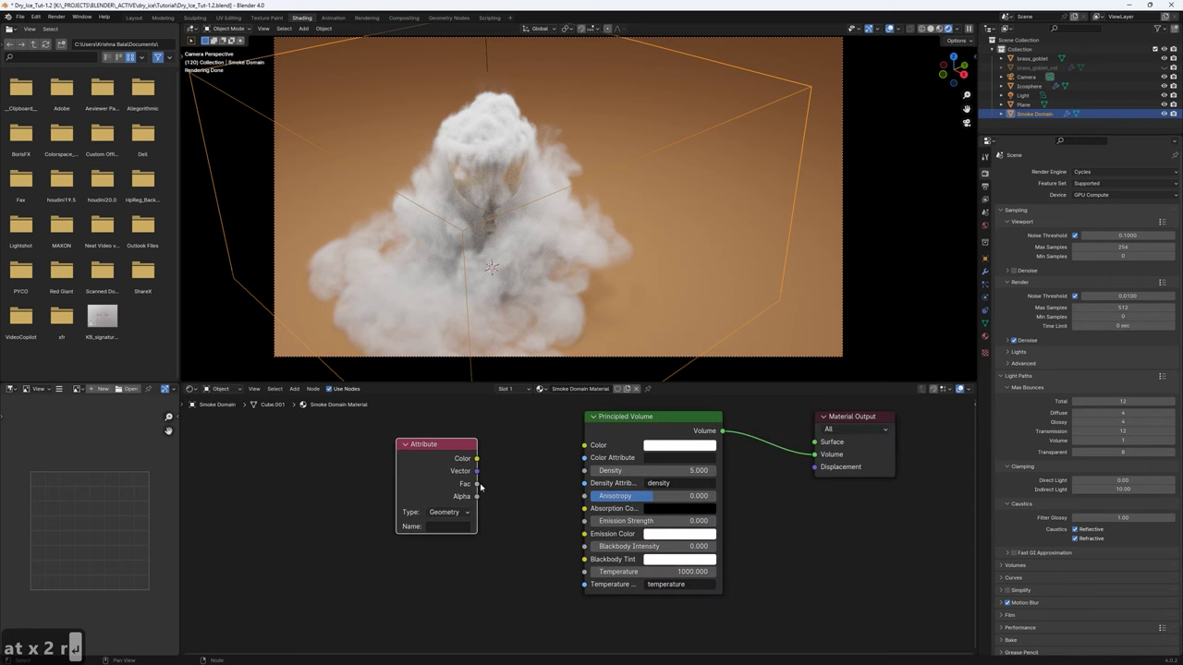
drag(476, 484, 584, 470)
click(437, 527)
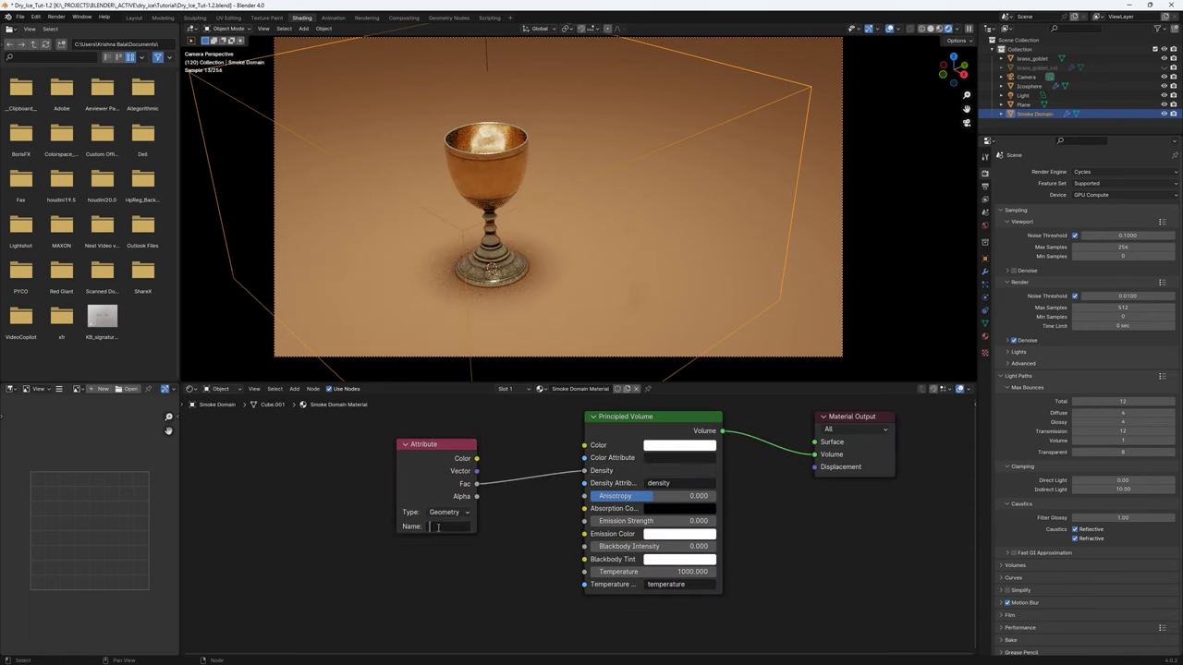
text(density)
key(Return)
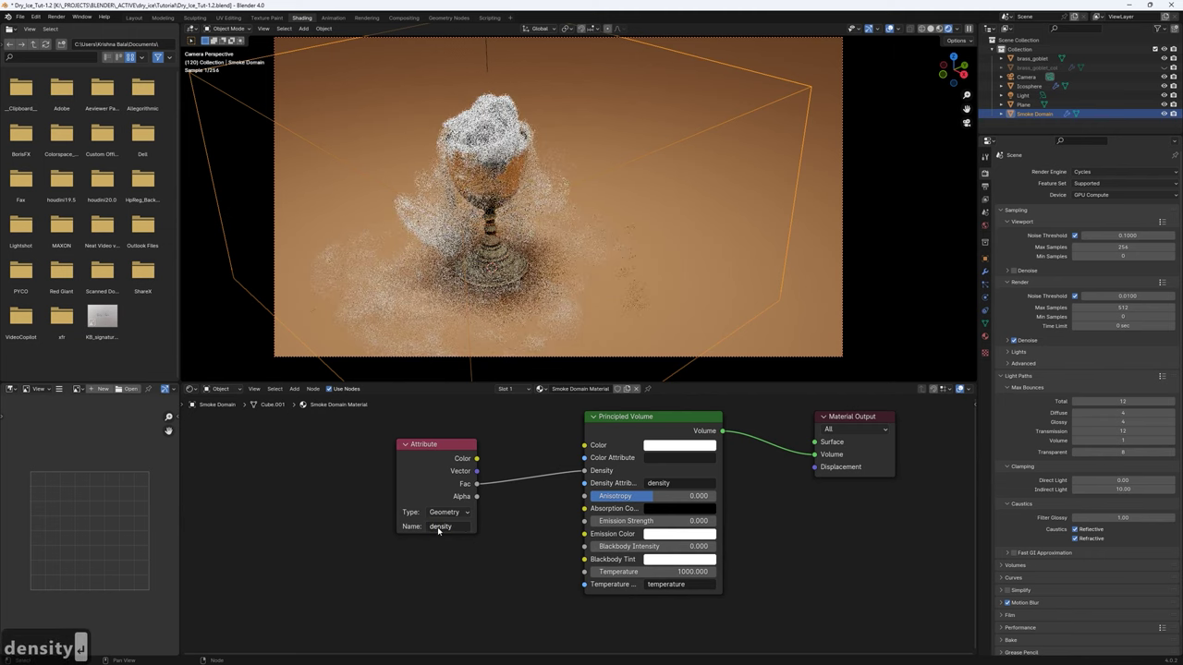
Insert a Math node on the link between the density Attribute and the Principled Volume, making room for it.
drag(435, 444, 260, 453)
key(shift+a)
text(math)
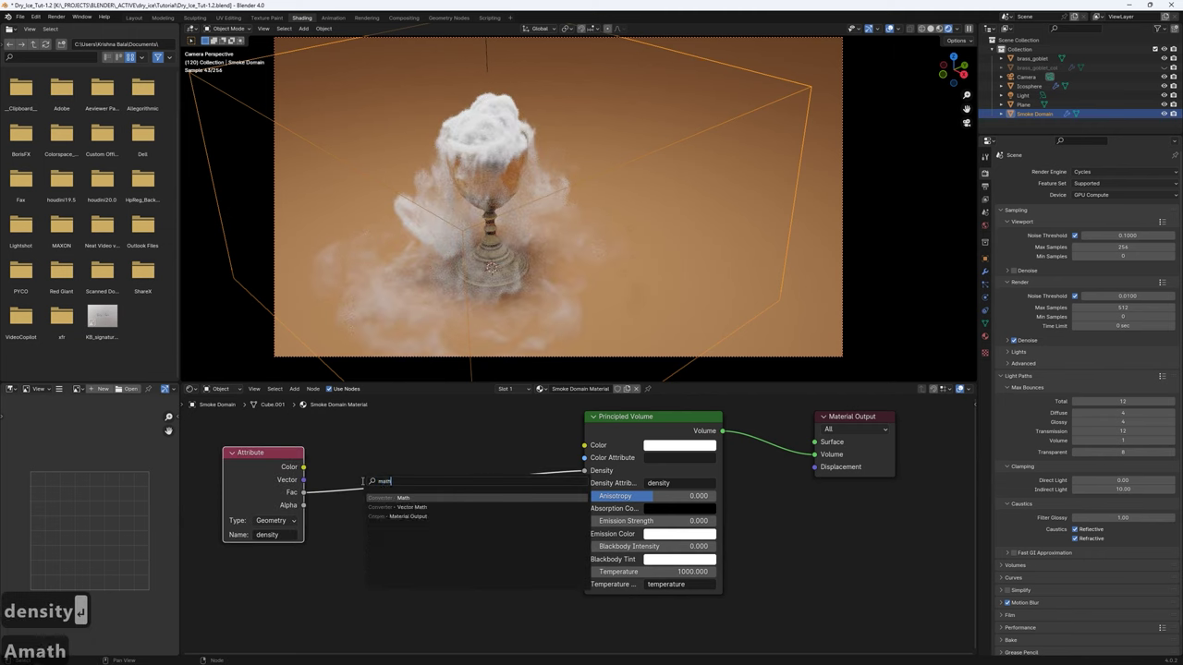
key(Return)
click(370, 476)
Set the Math node's operation to Multiply with a value of 2.
click(397, 497)
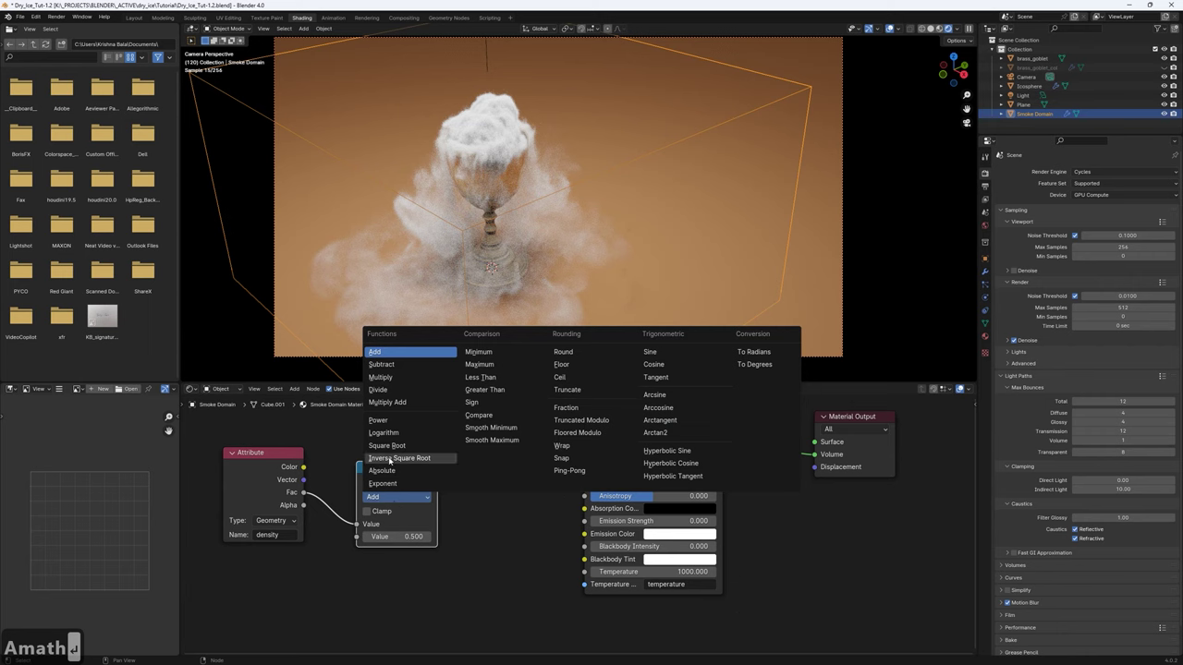
click(379, 377)
click(398, 536)
text(2)
key(Return)
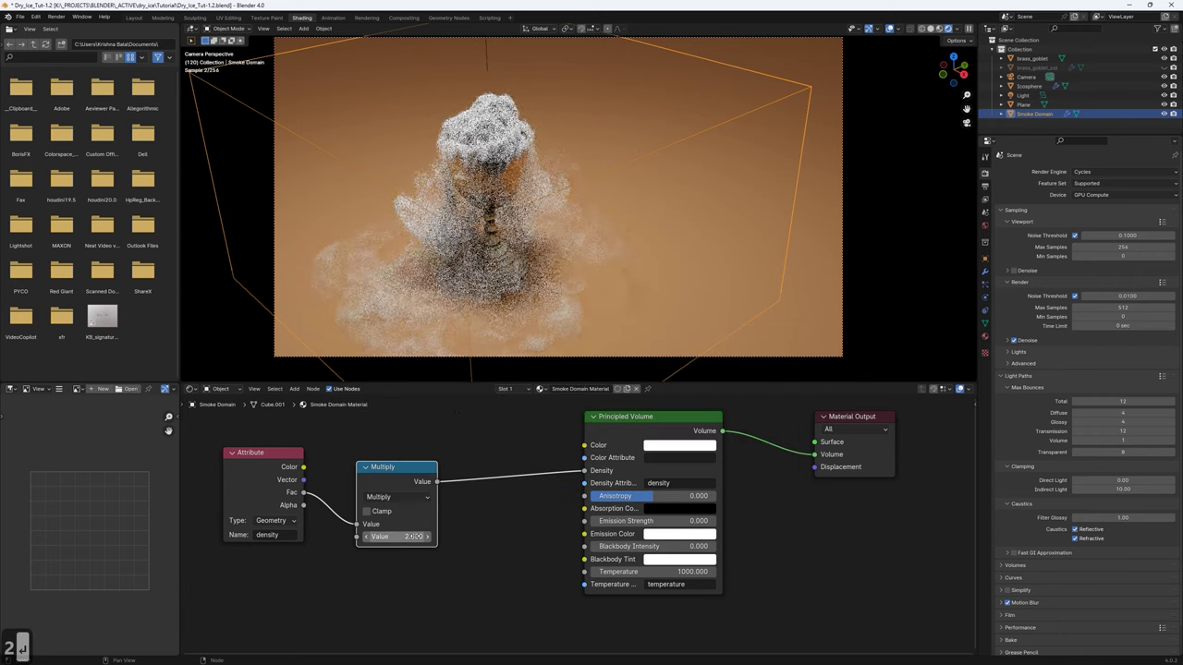
Duplicate the Multiply node, insert the copy between it and the density Attribute, and set the copy's operation to Add.
drag(399, 472, 476, 462)
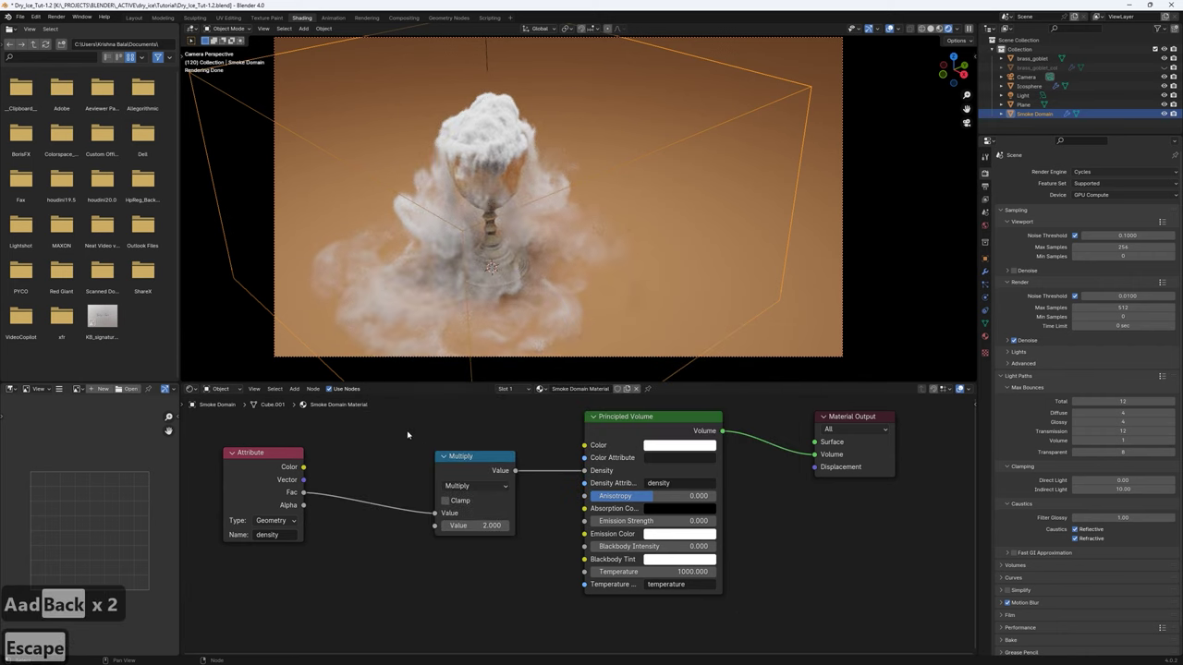
key(shift+d)
click(390, 451)
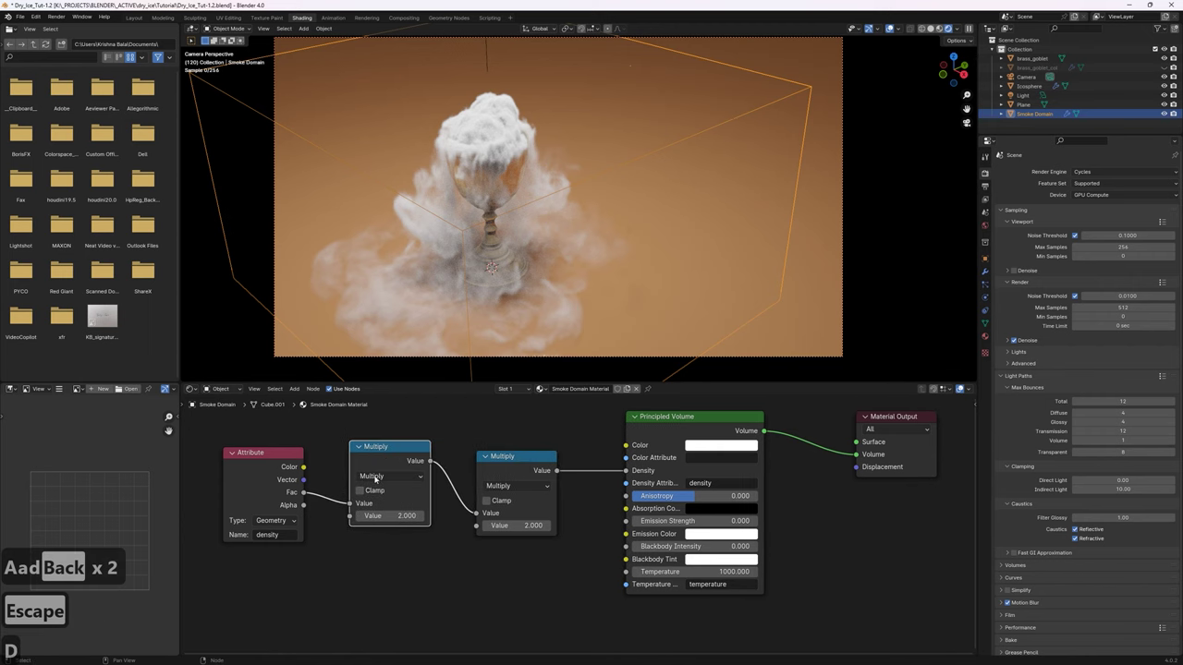
click(388, 476)
click(386, 509)
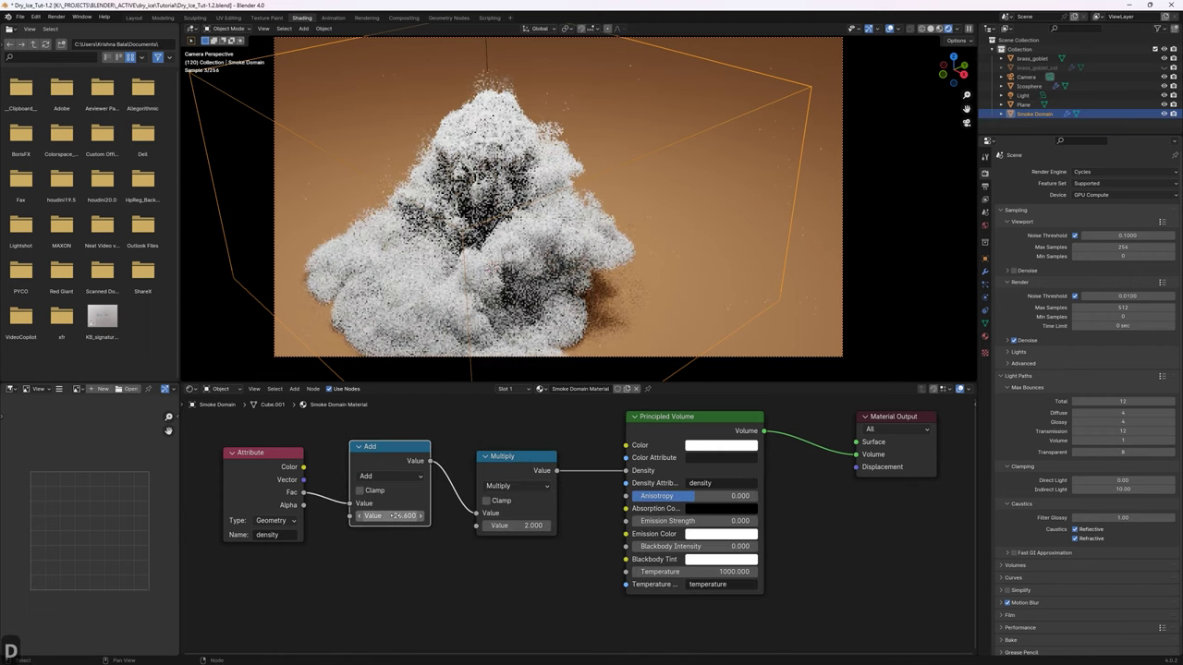
Try a value of 0.5 in the Add node.
click(393, 515)
text(0.)
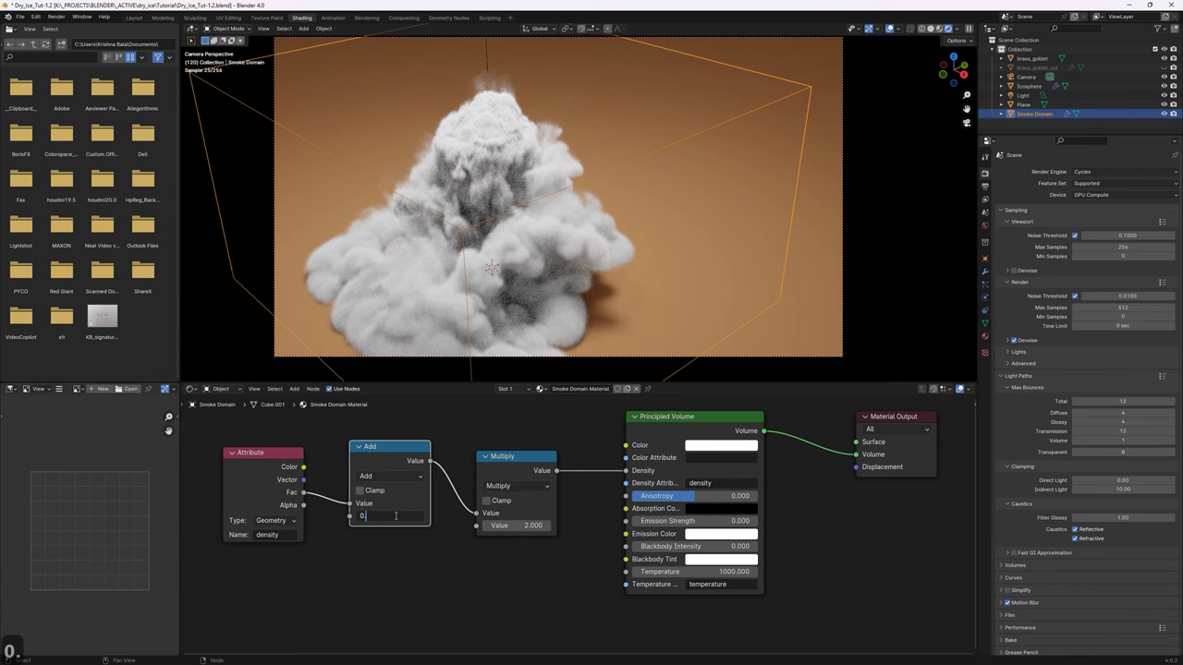
text(5)
key(Return)
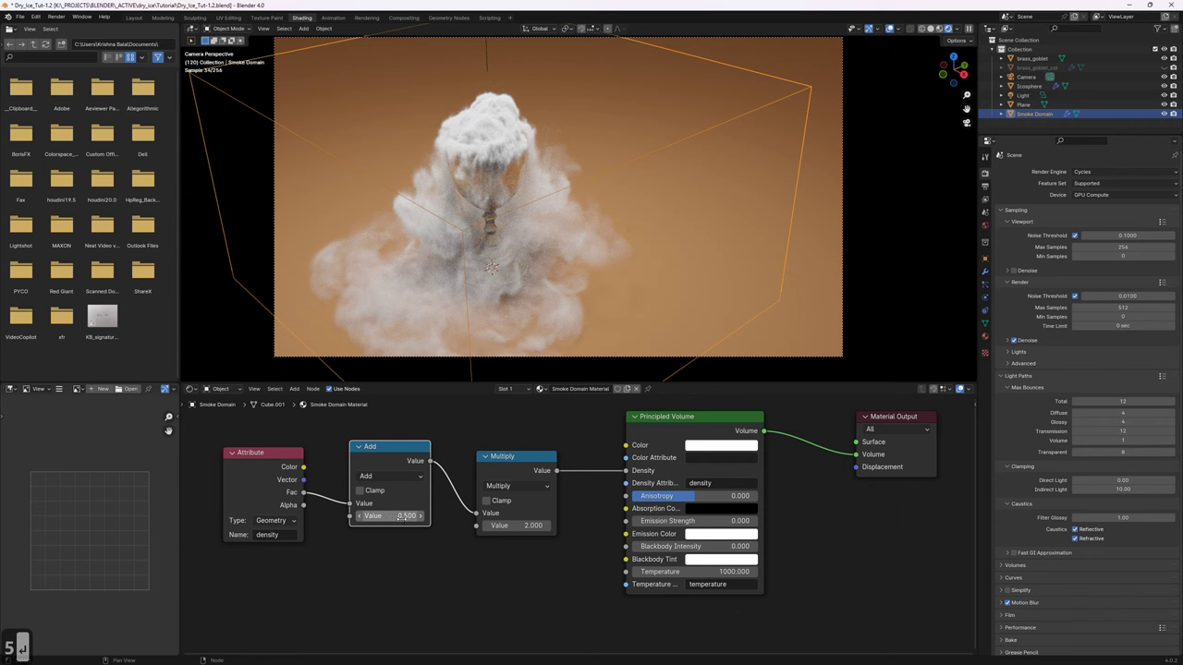
Set the Add node's value to 0.05 and compare the smoke with the node muted and unmuted.
double_click(399, 517)
text(0.05)
key(Return)
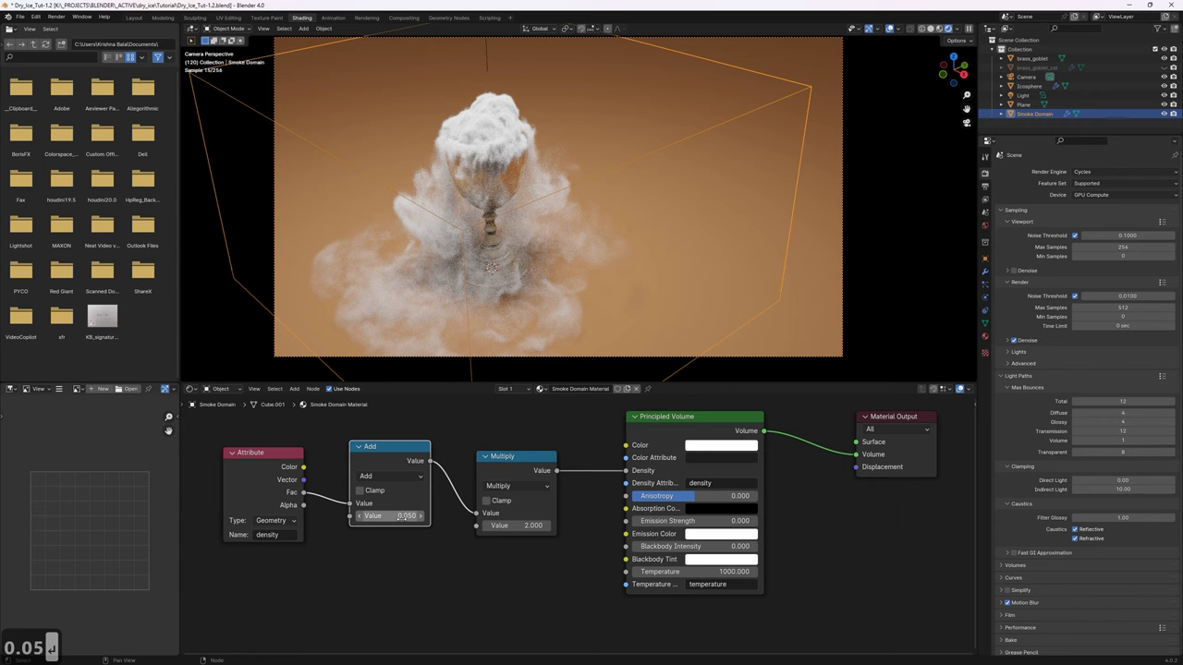
key(m)
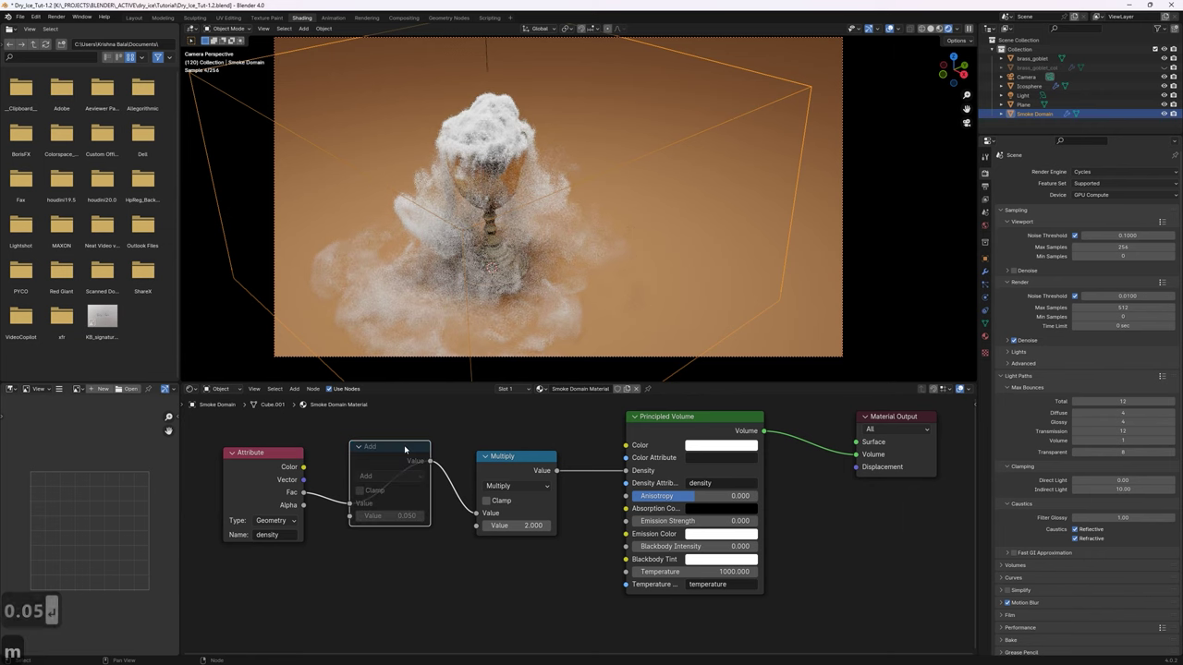
key(m)
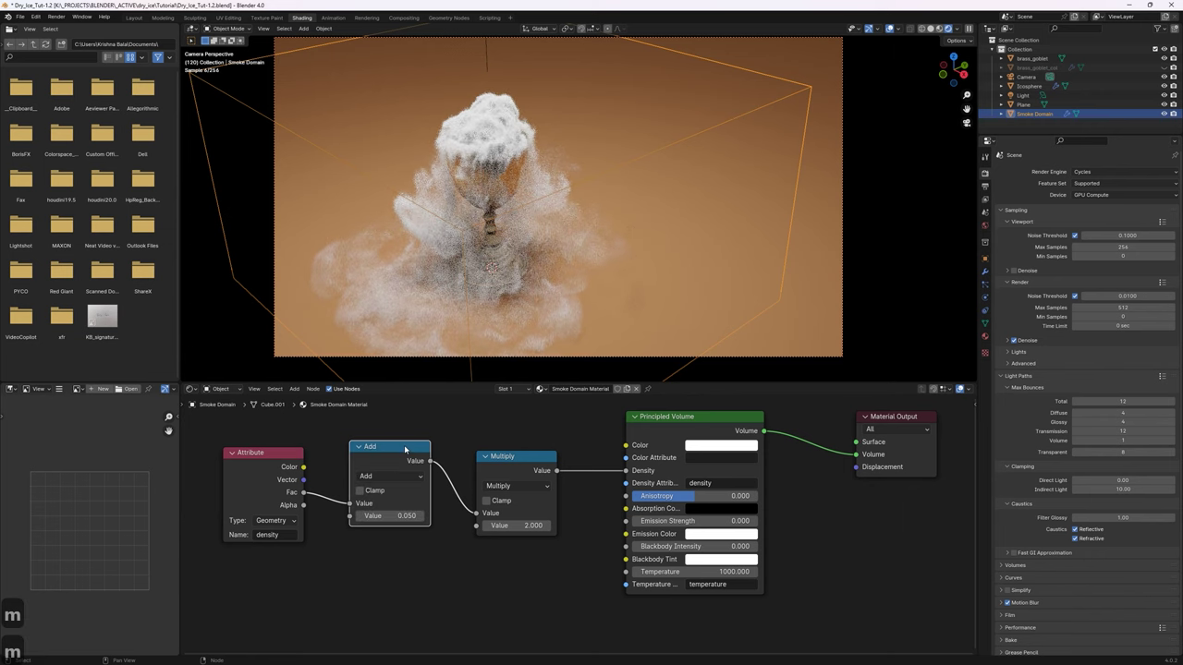
Move the Add and Multiply nodes farther from the density Attribute and examine the smoke over the goblet's rim.
drag(392, 410, 509, 527)
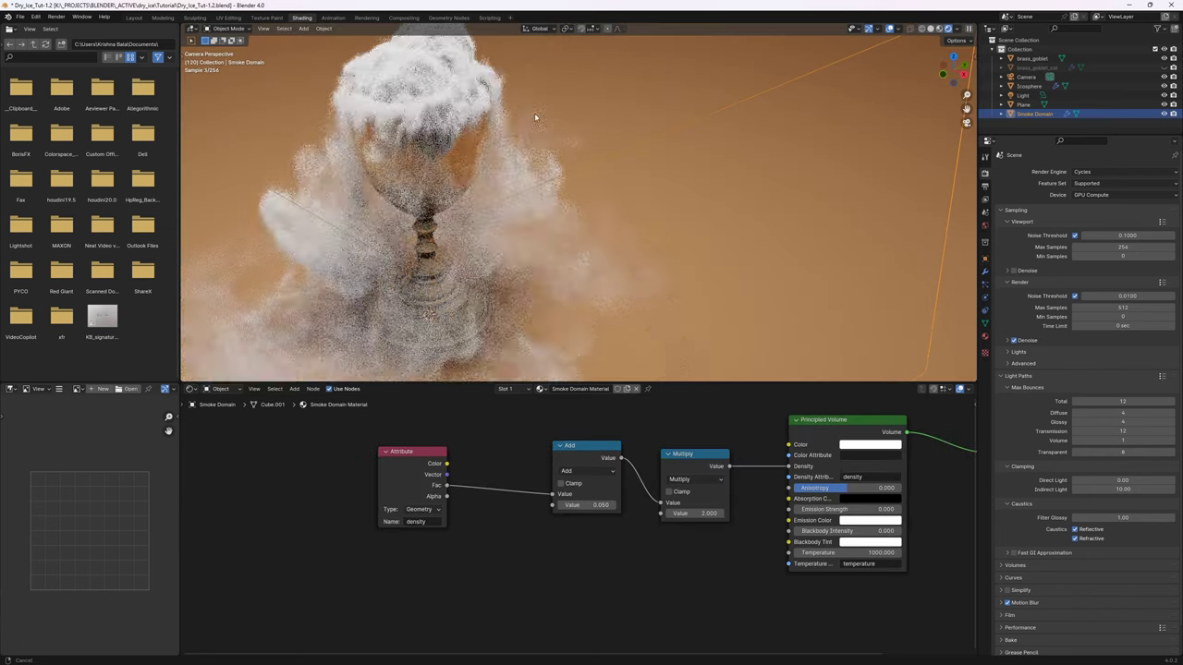
middle_drag(534, 116, 602, 212)
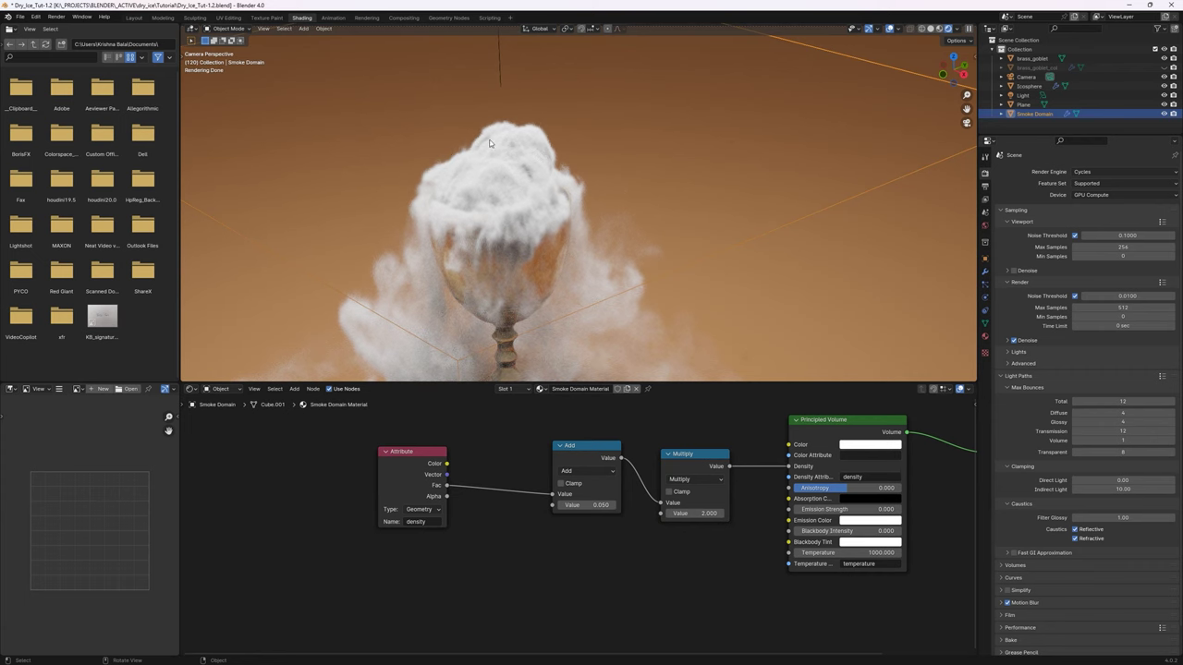
key(ctrl+z)
scroll(576, 138, up, 3)
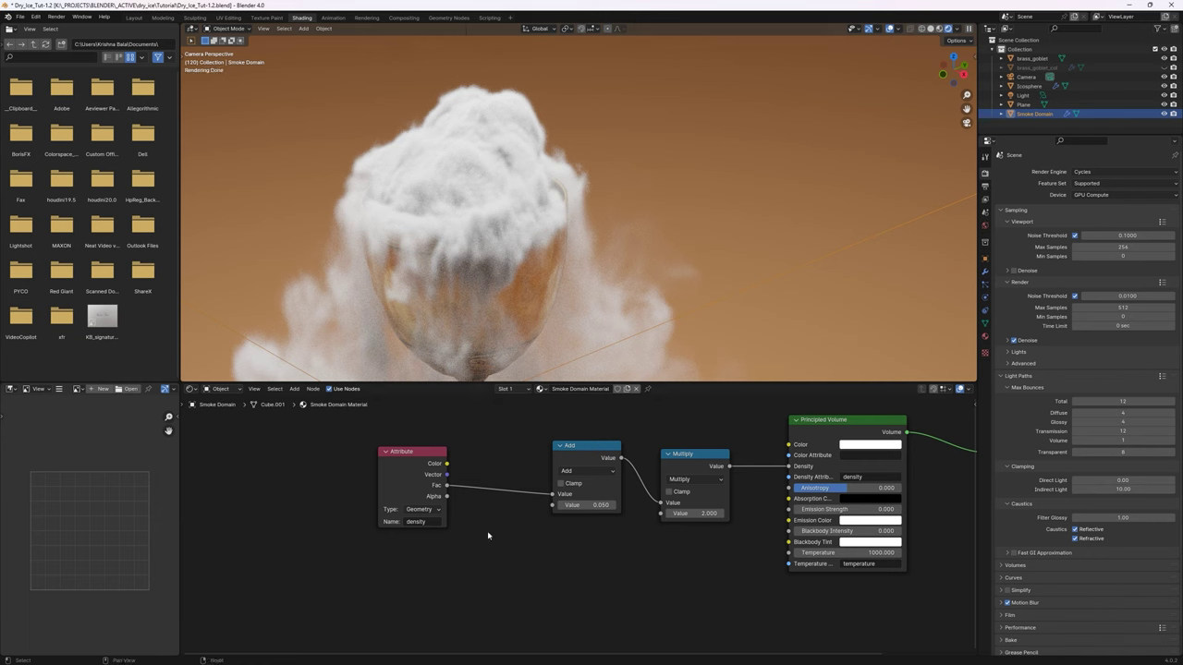
Duplicate the density Attribute node, place the copy below it, and set the copy's attribute name to heat.
click(413, 470)
key(shift+d)
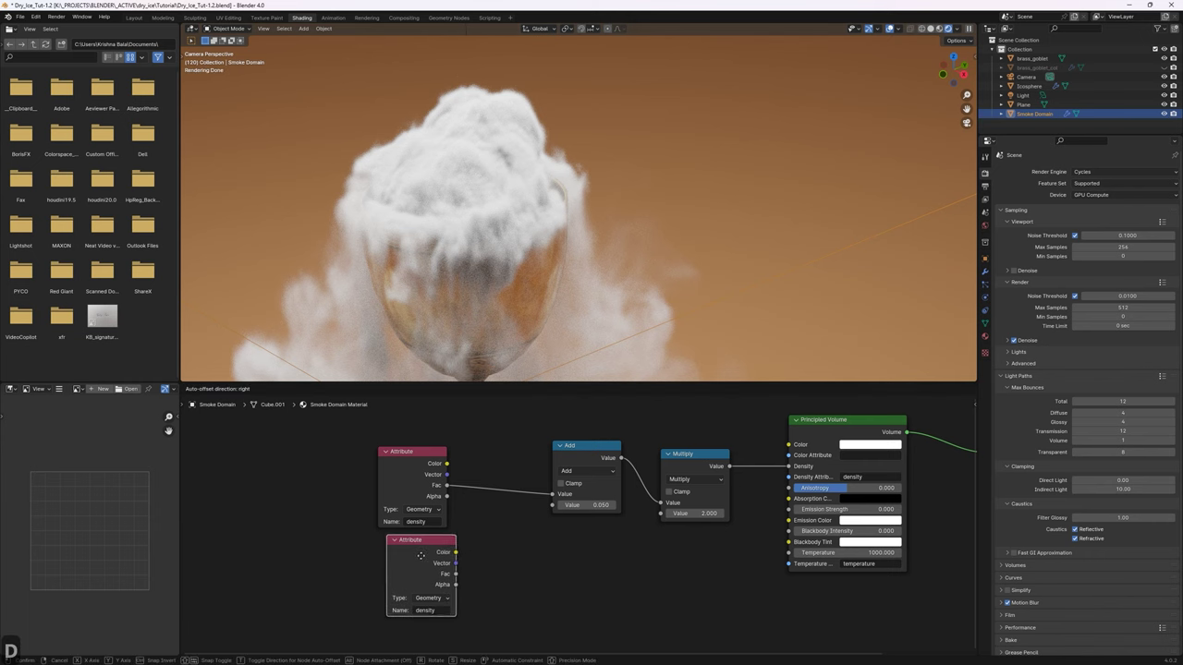
text(hr)
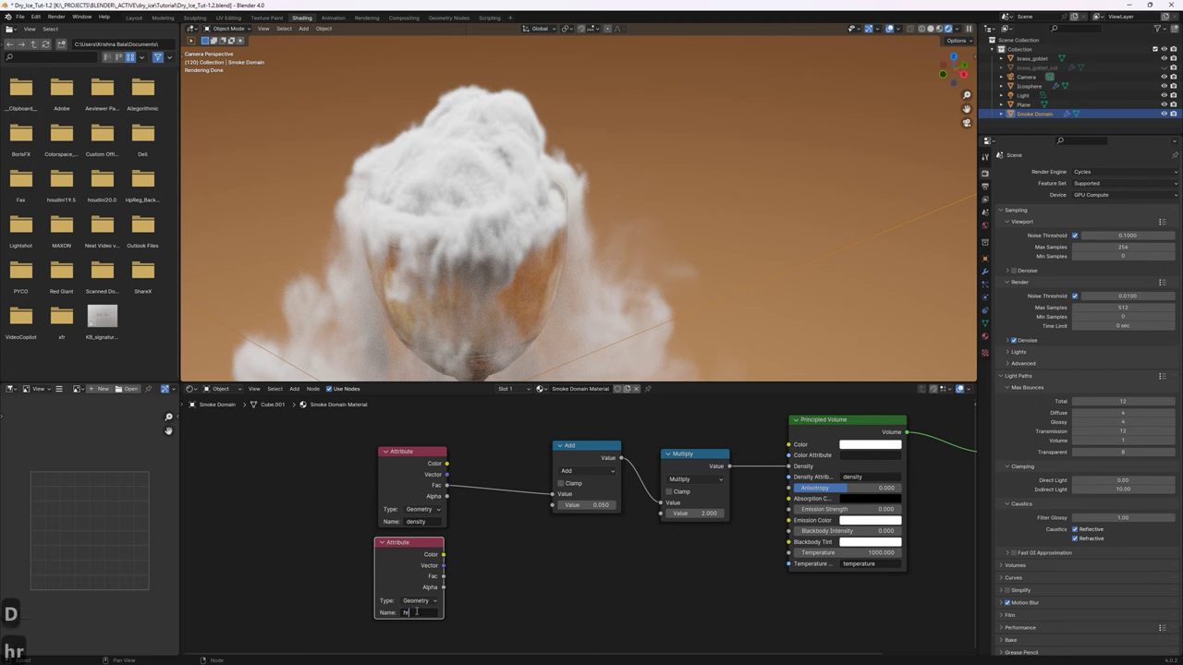
key(BackSpace)
text(eat)
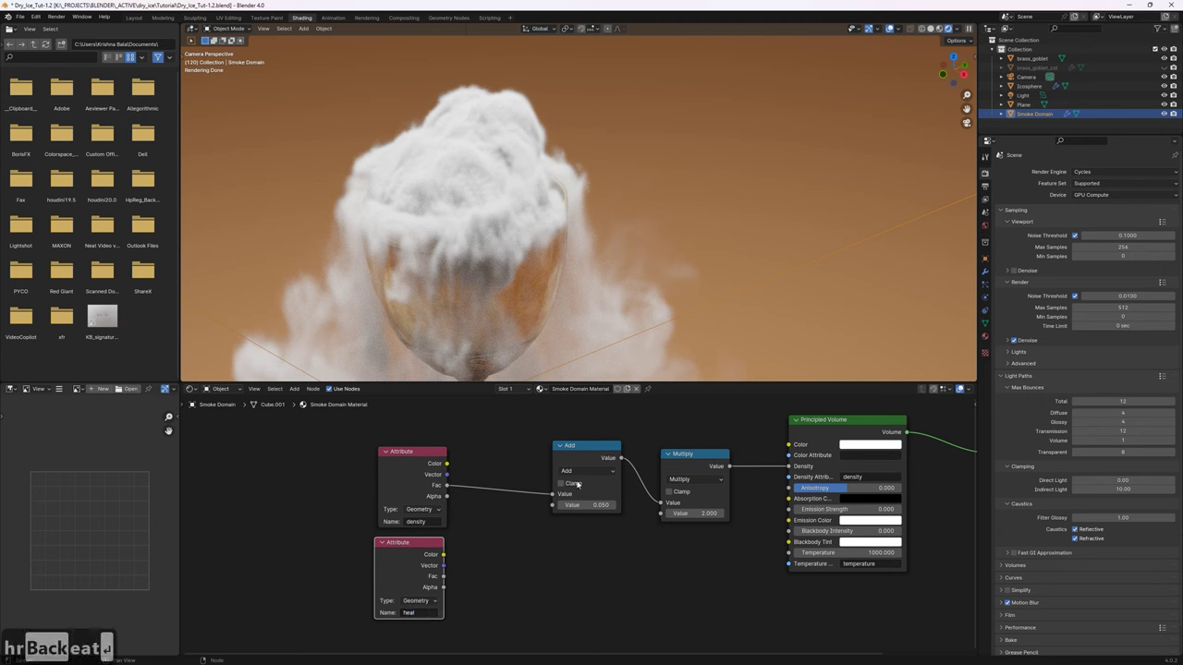
key(Return)
Duplicate the Add node and insert the copy on the link between the density Attribute and the original Add node.
click(589, 446)
key(shift+d)
click(522, 475)
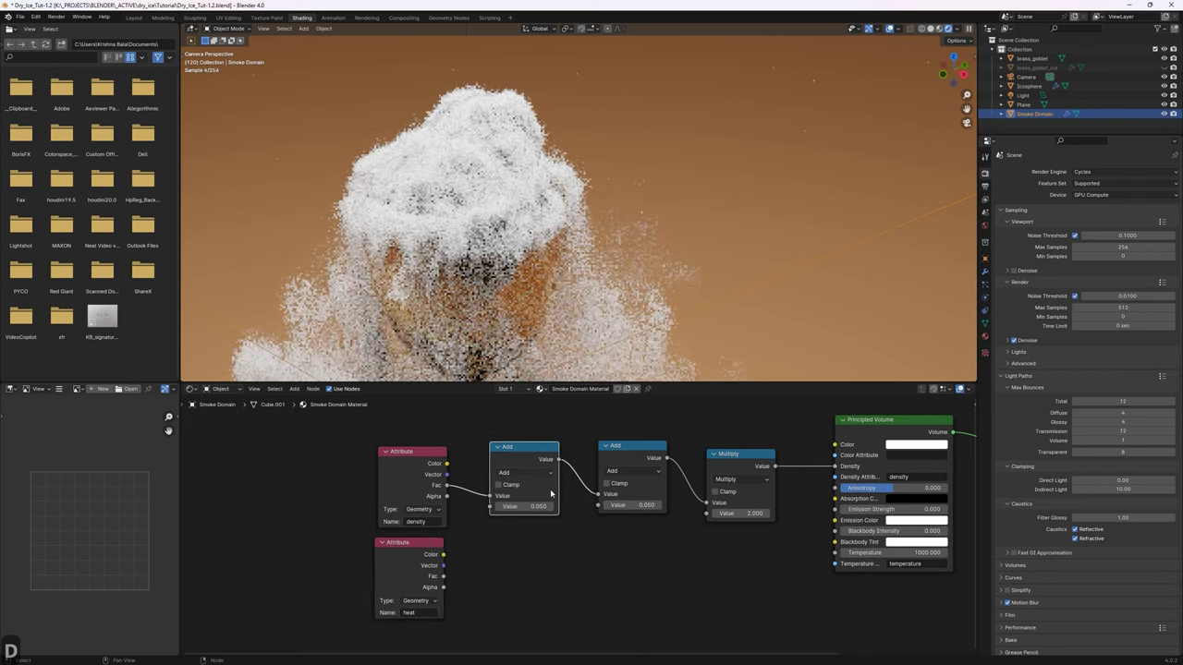
Change the first Add node to Multiply and feed the heat Attribute's Fac output into its second value.
click(523, 473)
click(522, 516)
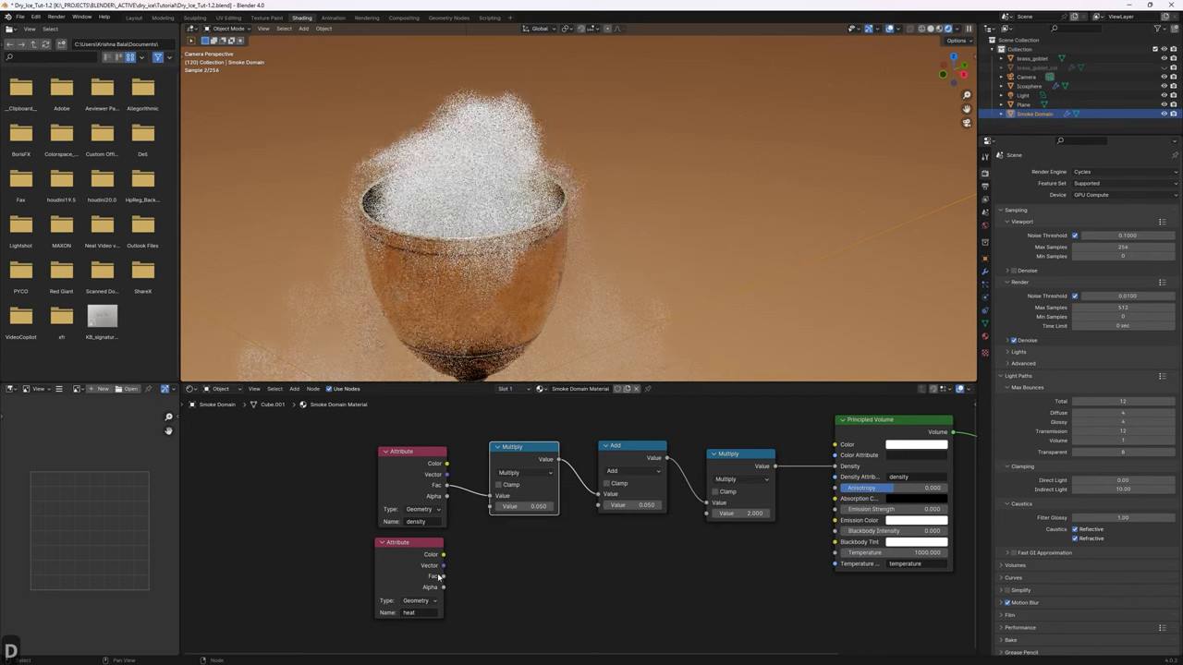
drag(443, 576, 448, 573)
drag(492, 507, 490, 505)
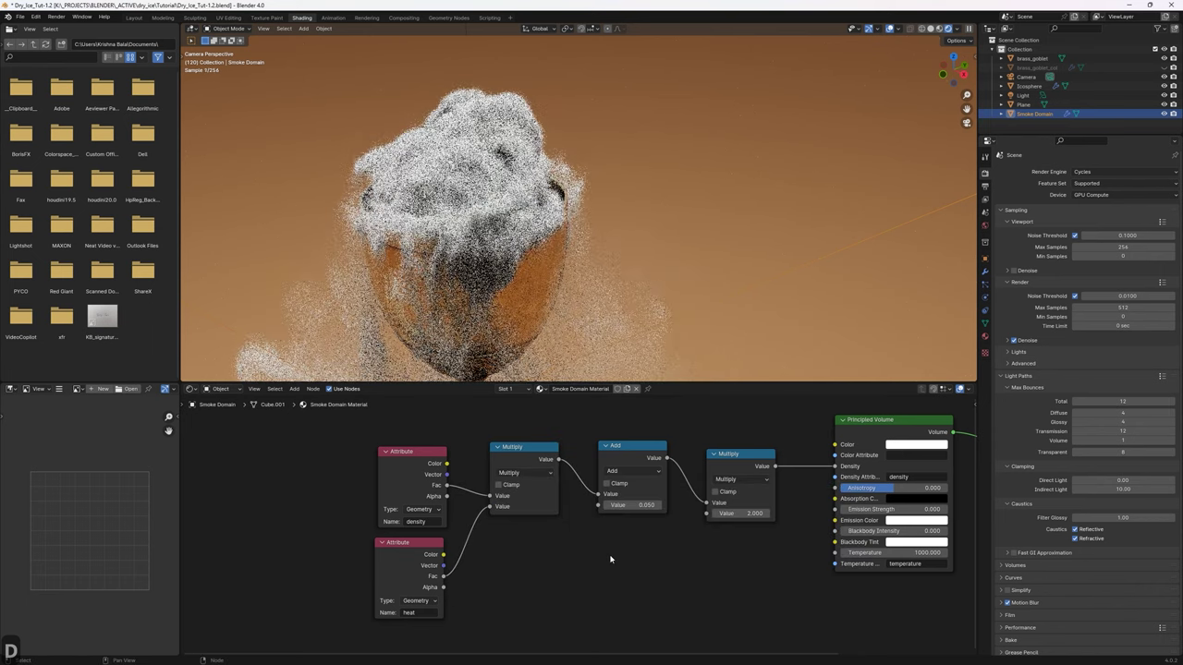
Move the heat and density Attribute nodes farther from the Multiply node to make room for another node.
key(Home)
middle_drag(565, 518, 622, 629)
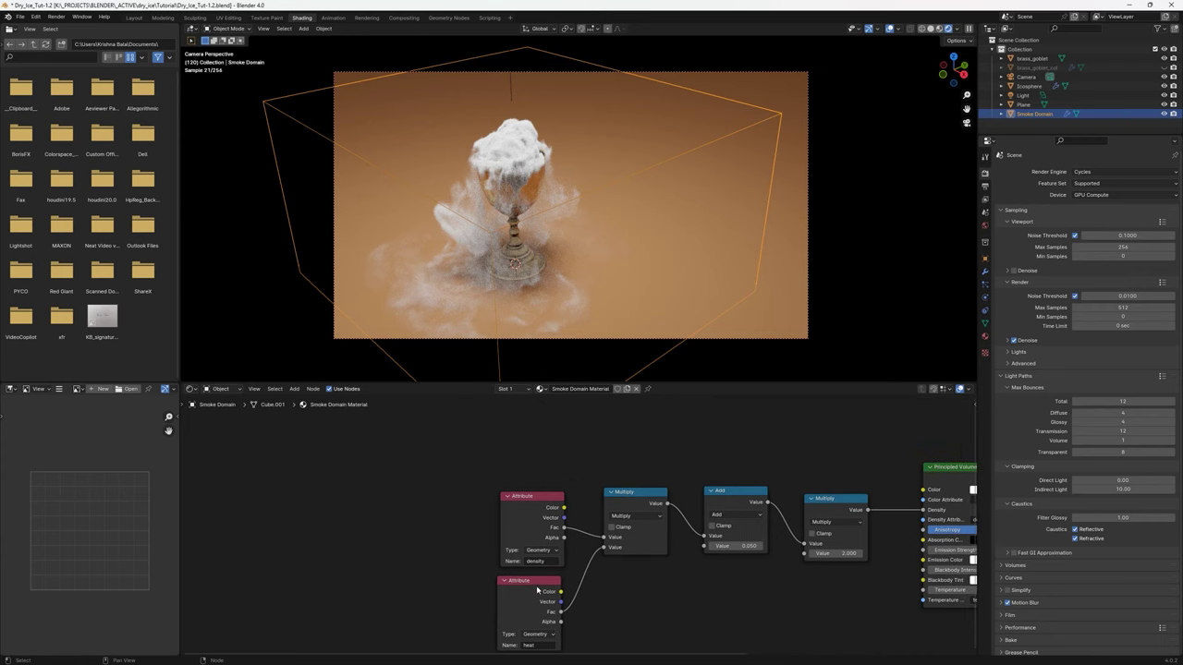
drag(522, 587, 386, 586)
middle_drag(542, 495, 537, 424)
drag(536, 424, 412, 425)
Add a Color Ramp node and insert it on the link between the heat Attribute and the Multiply node.
key(shift+a)
text(colo)
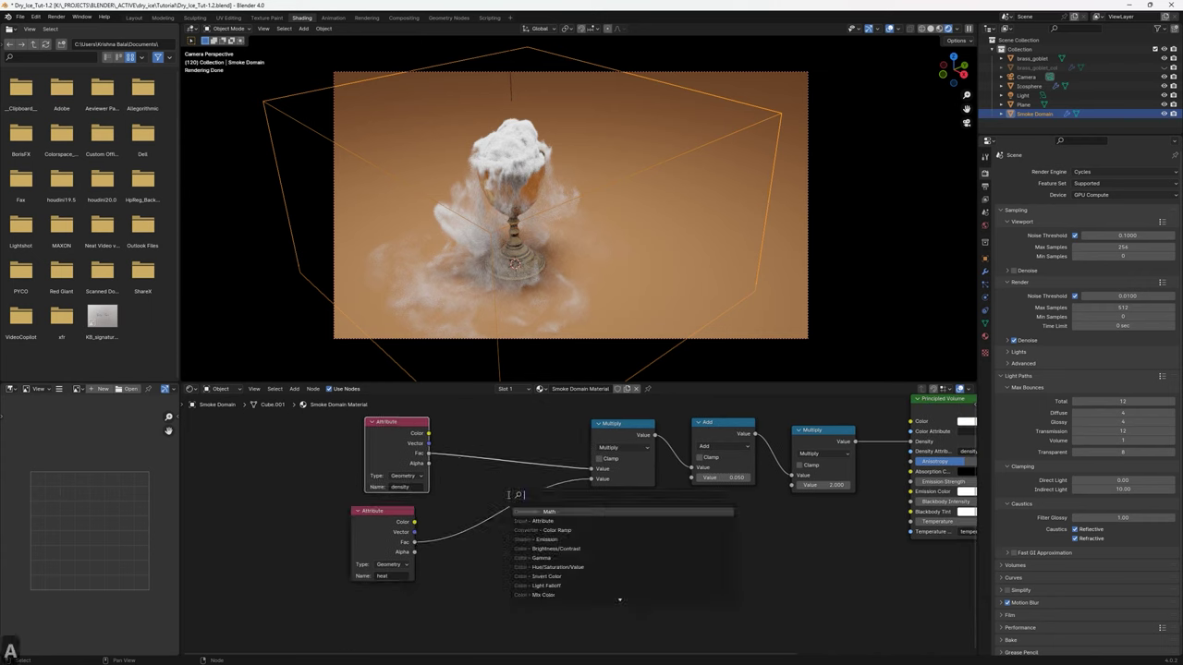
text(r ra)
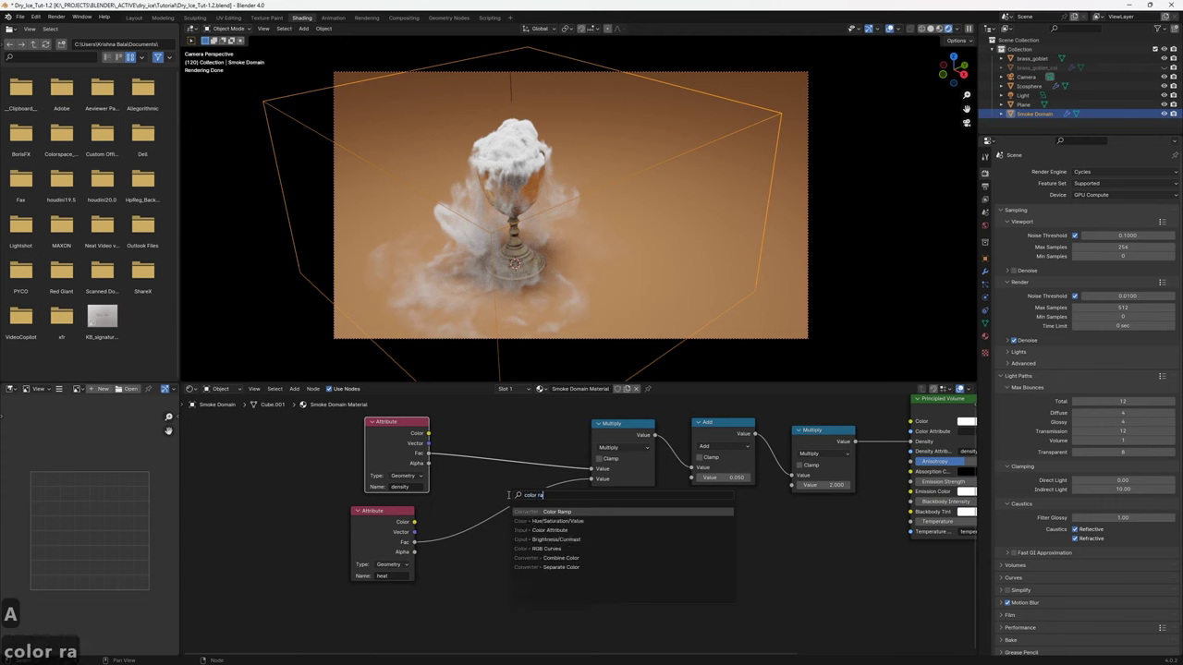
key(Return)
click(494, 542)
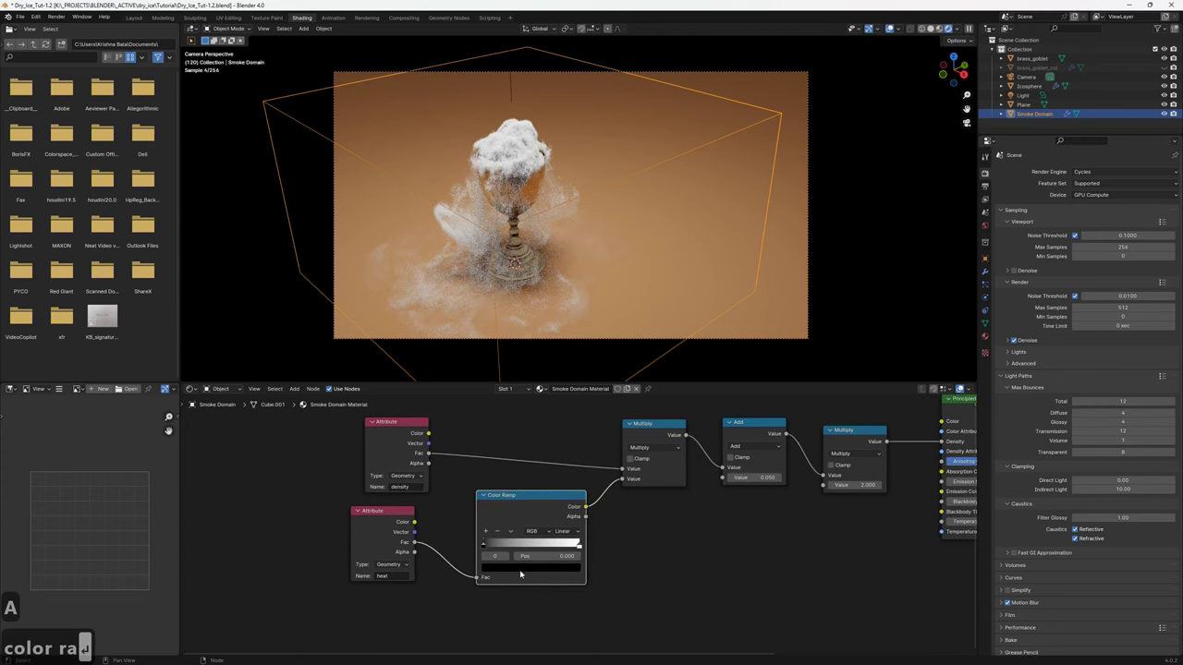
Make the Color Ramp's black stop fully transparent and slide it to about position 0.509.
right_click(494, 542)
click(495, 614)
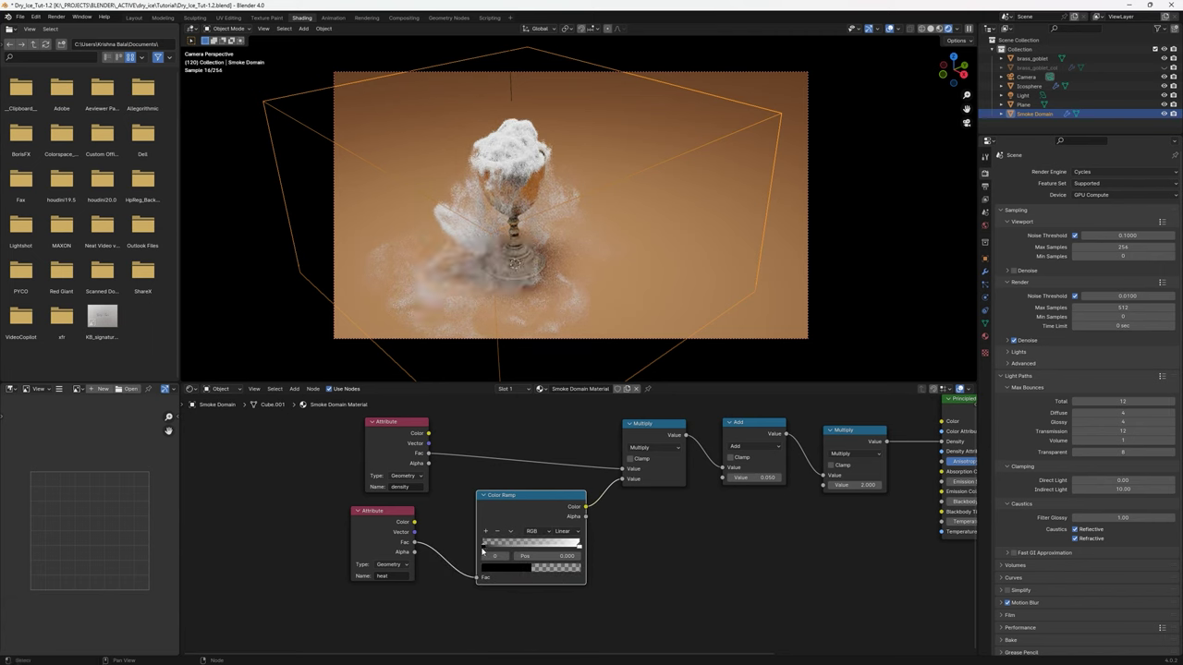
drag(484, 543, 539, 549)
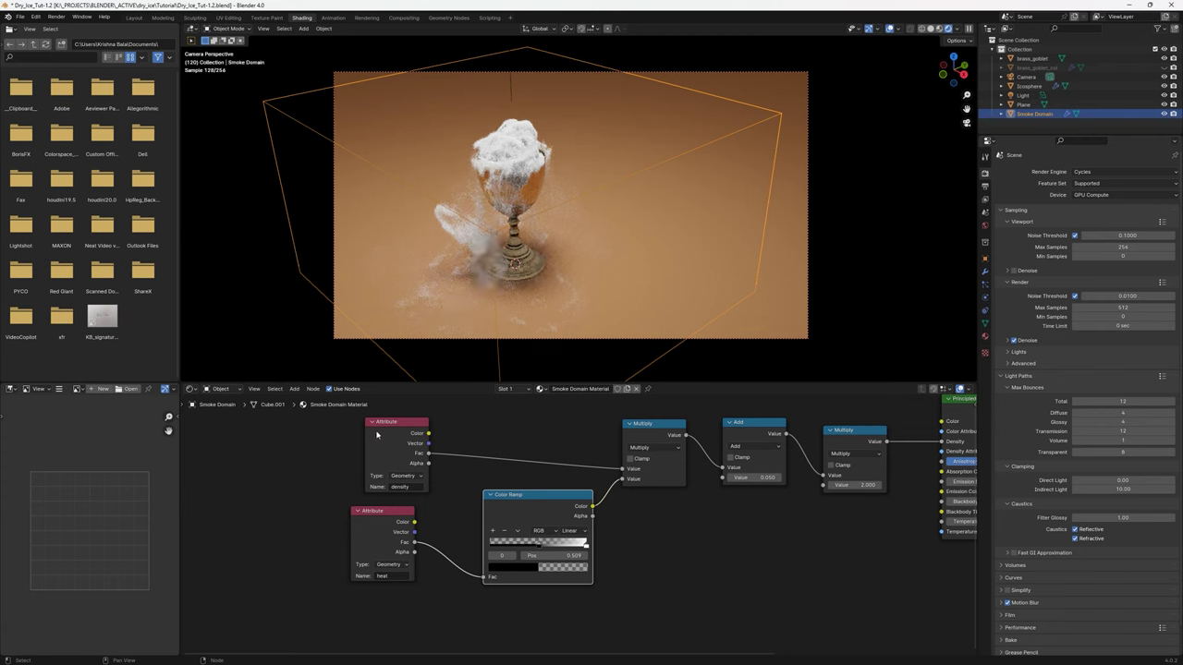
Shift the density Attribute node slightly away from the Color Ramp and set the ramp's black stop position to 0.25.
drag(376, 435, 363, 437)
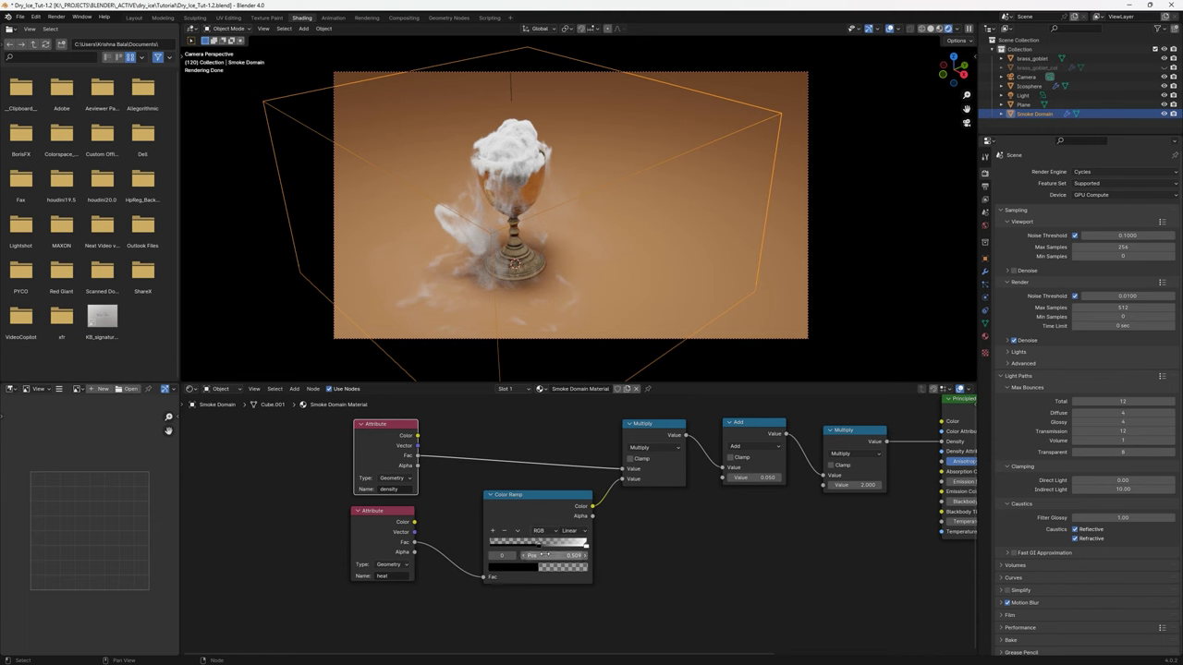
double_click(570, 555)
text(0.)
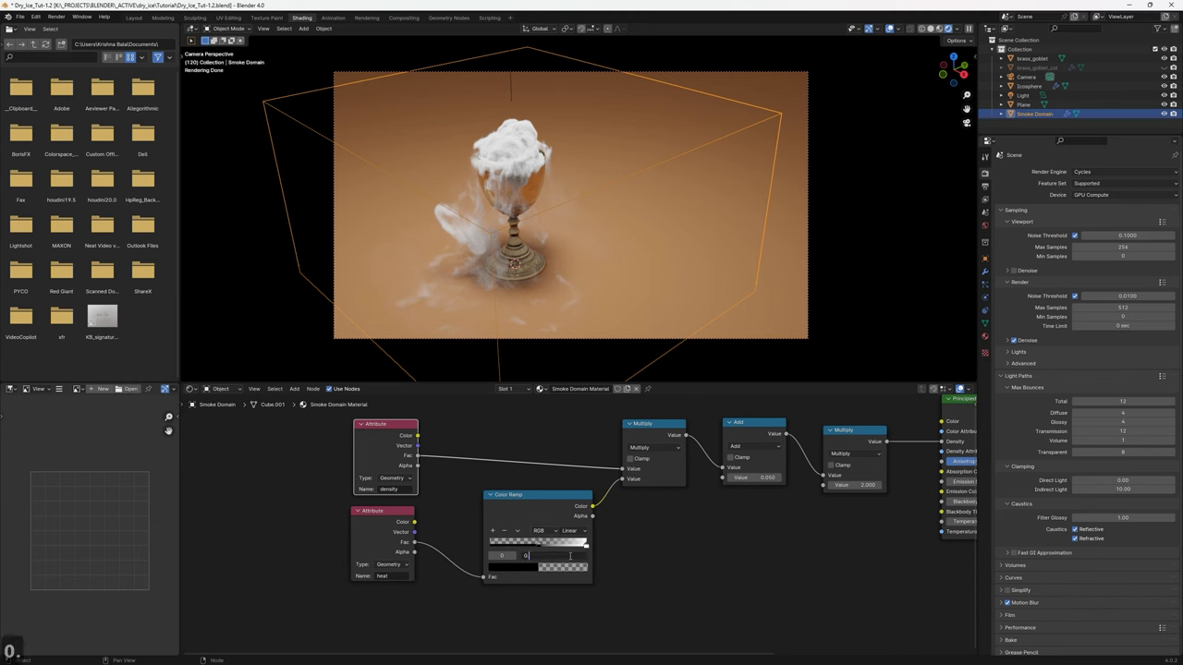
text(250)
key(Return)
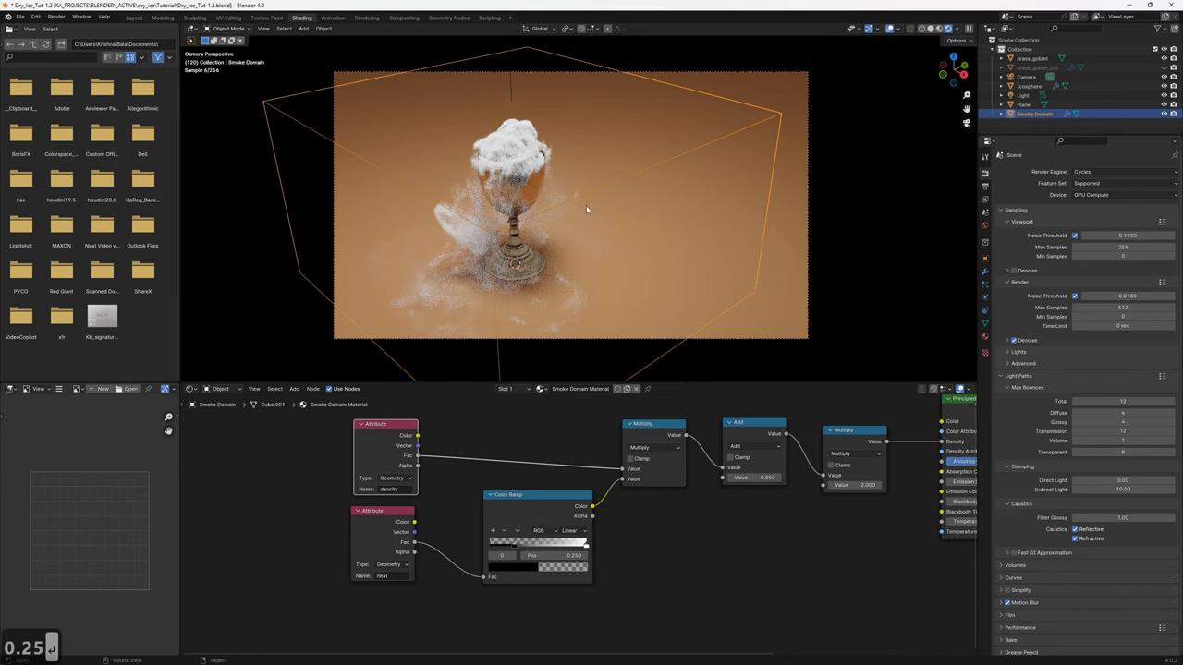
Enable Clamp on the Add node and view the Principled Volume's color as RGB values.
click(731, 458)
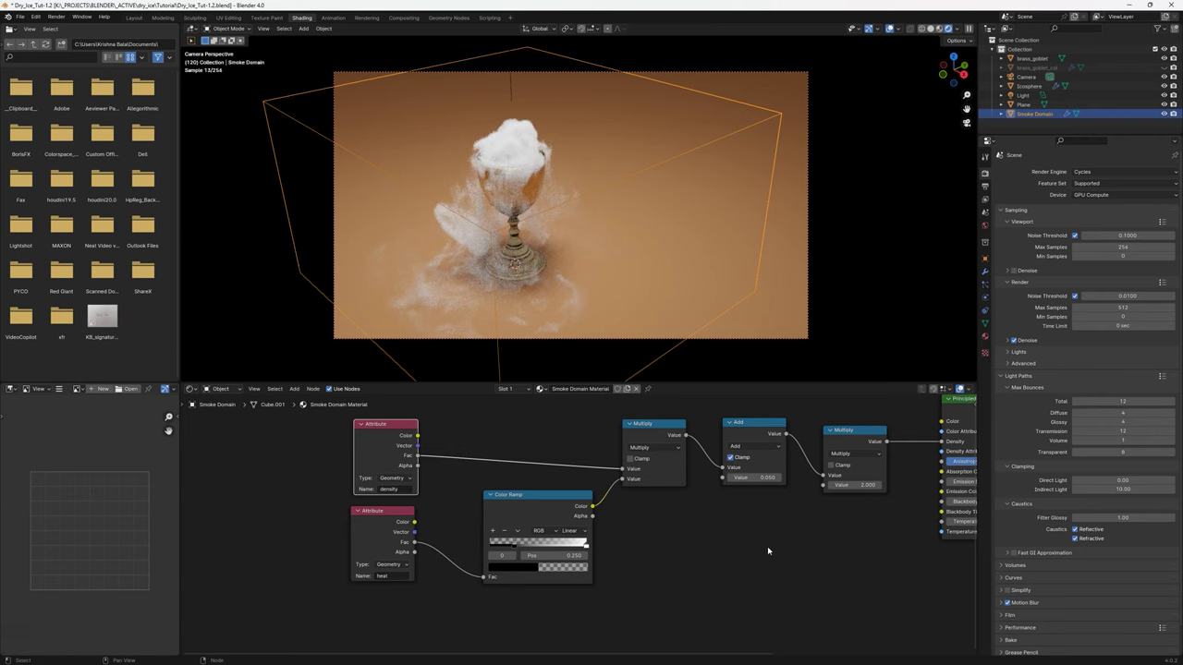
middle_drag(767, 546, 624, 554)
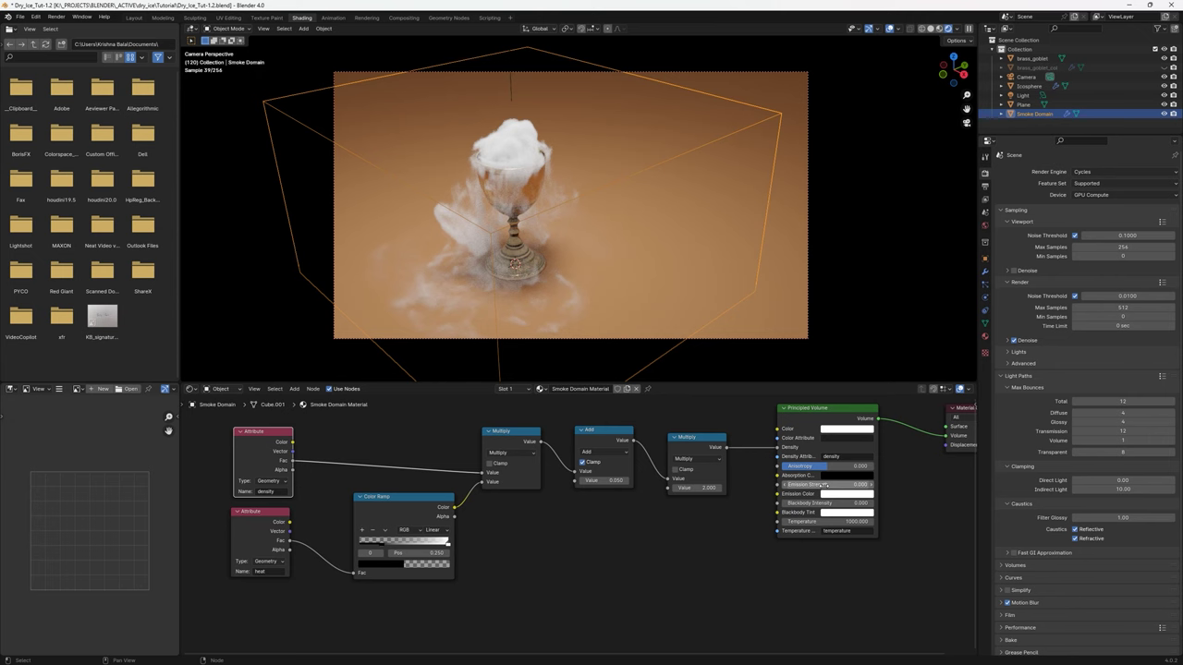
click(849, 433)
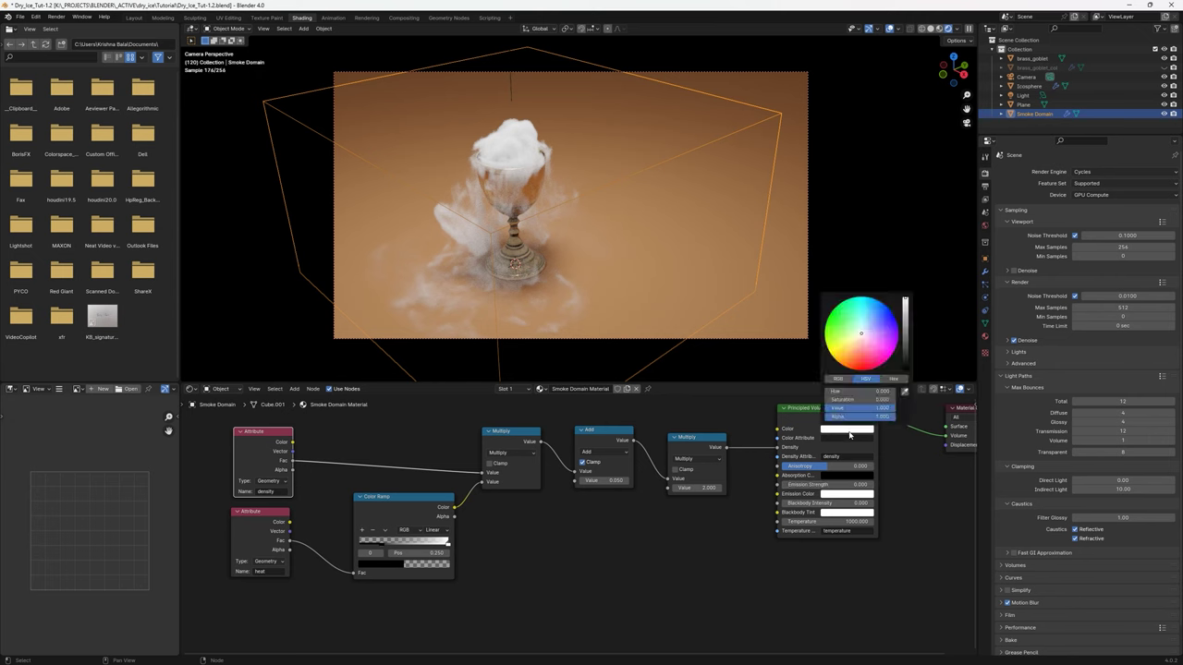
click(836, 379)
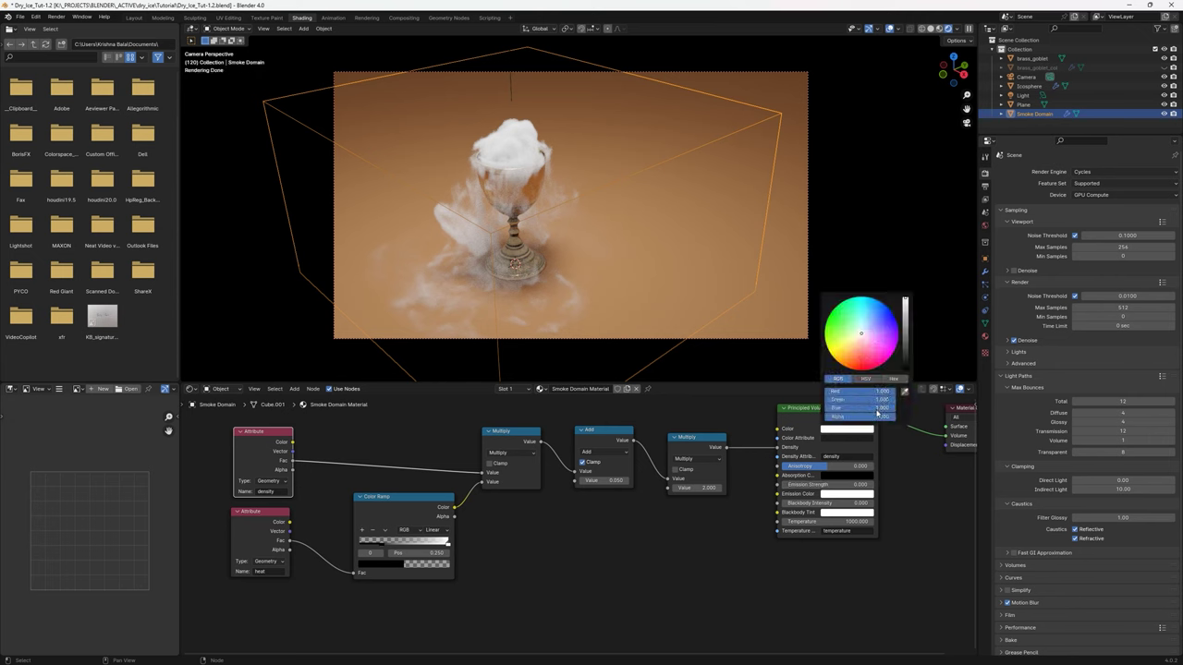
scroll(698, 552, down, 3)
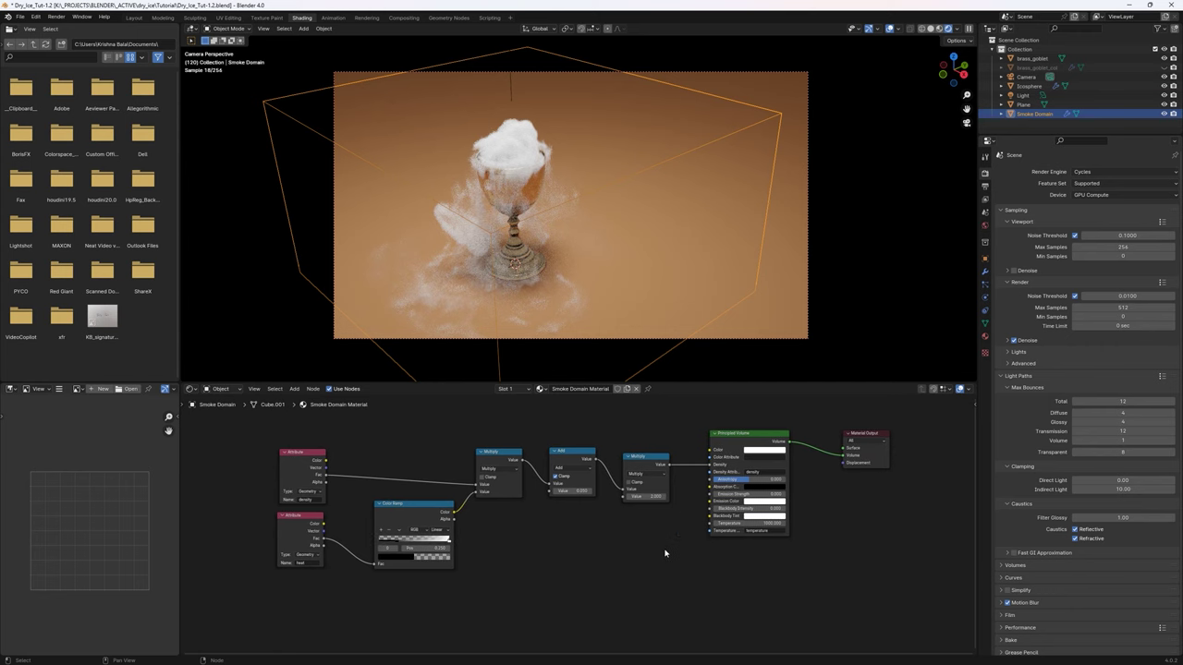
click(931, 28)
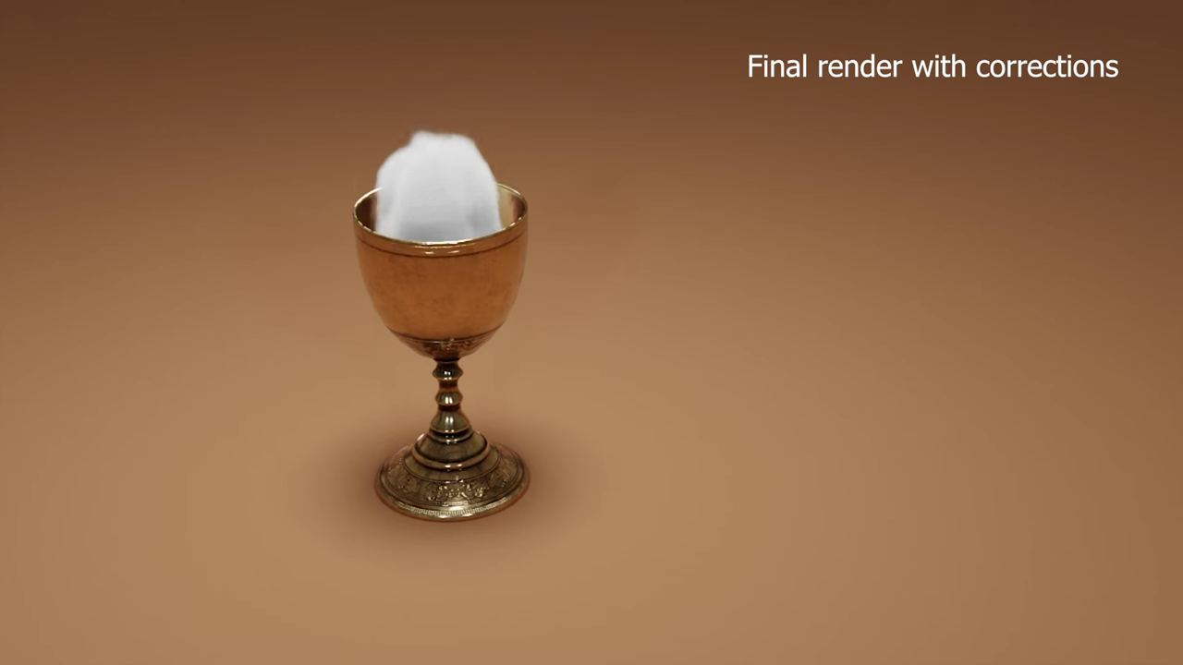